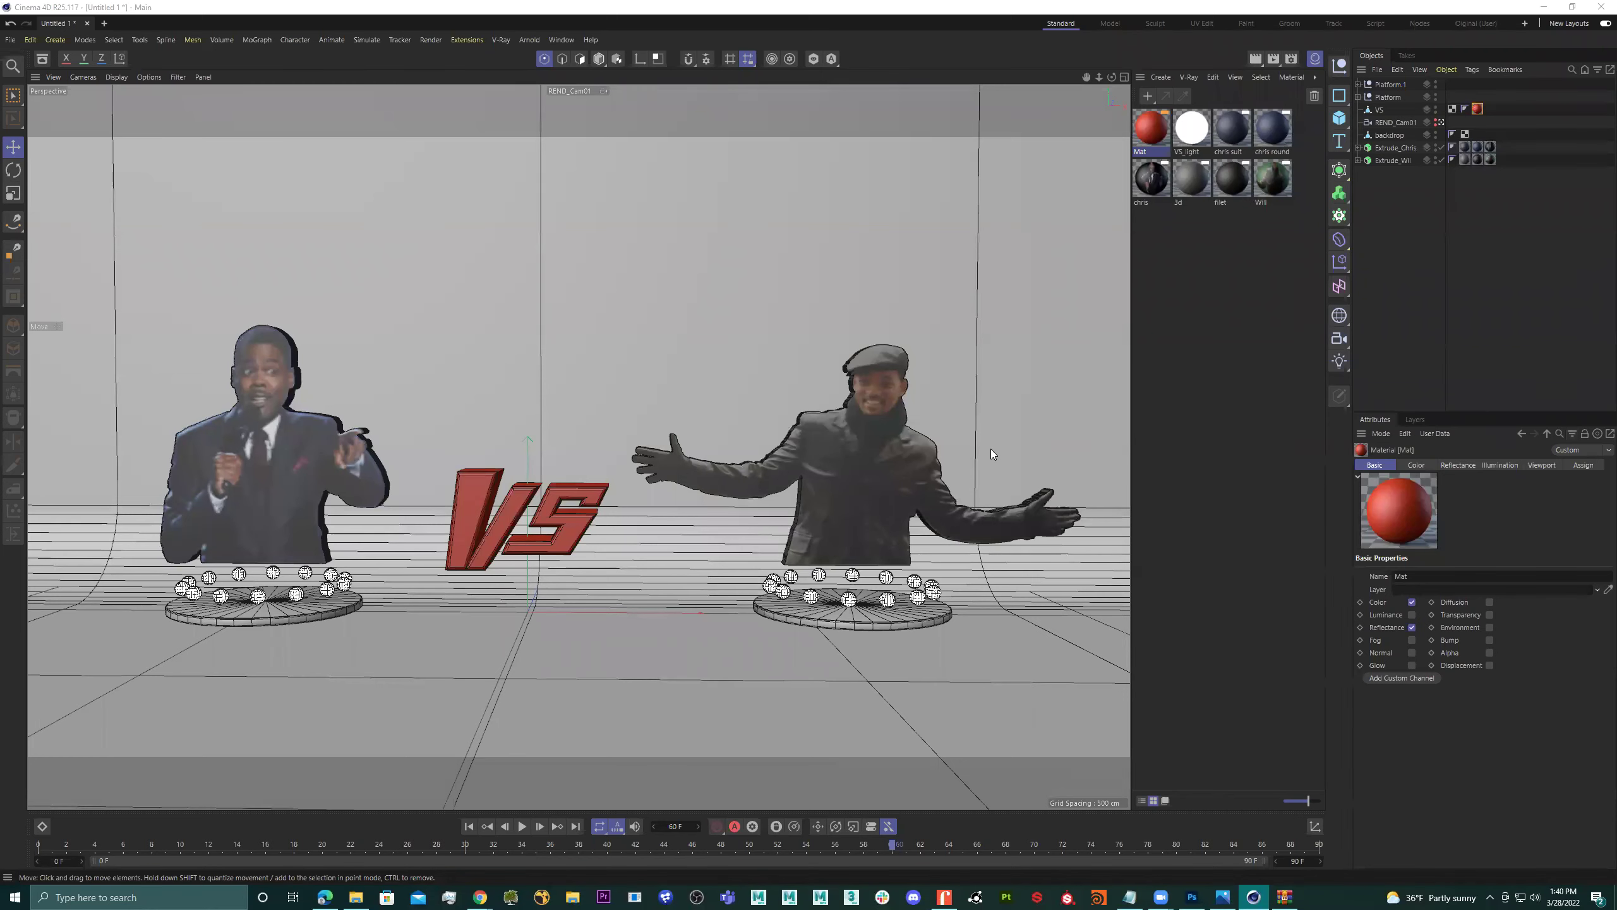
Leave the REND_Cam01 view for the default camera and add an area light to the scene.
{"action": "left_click", "coordinate": [1438, 123]}
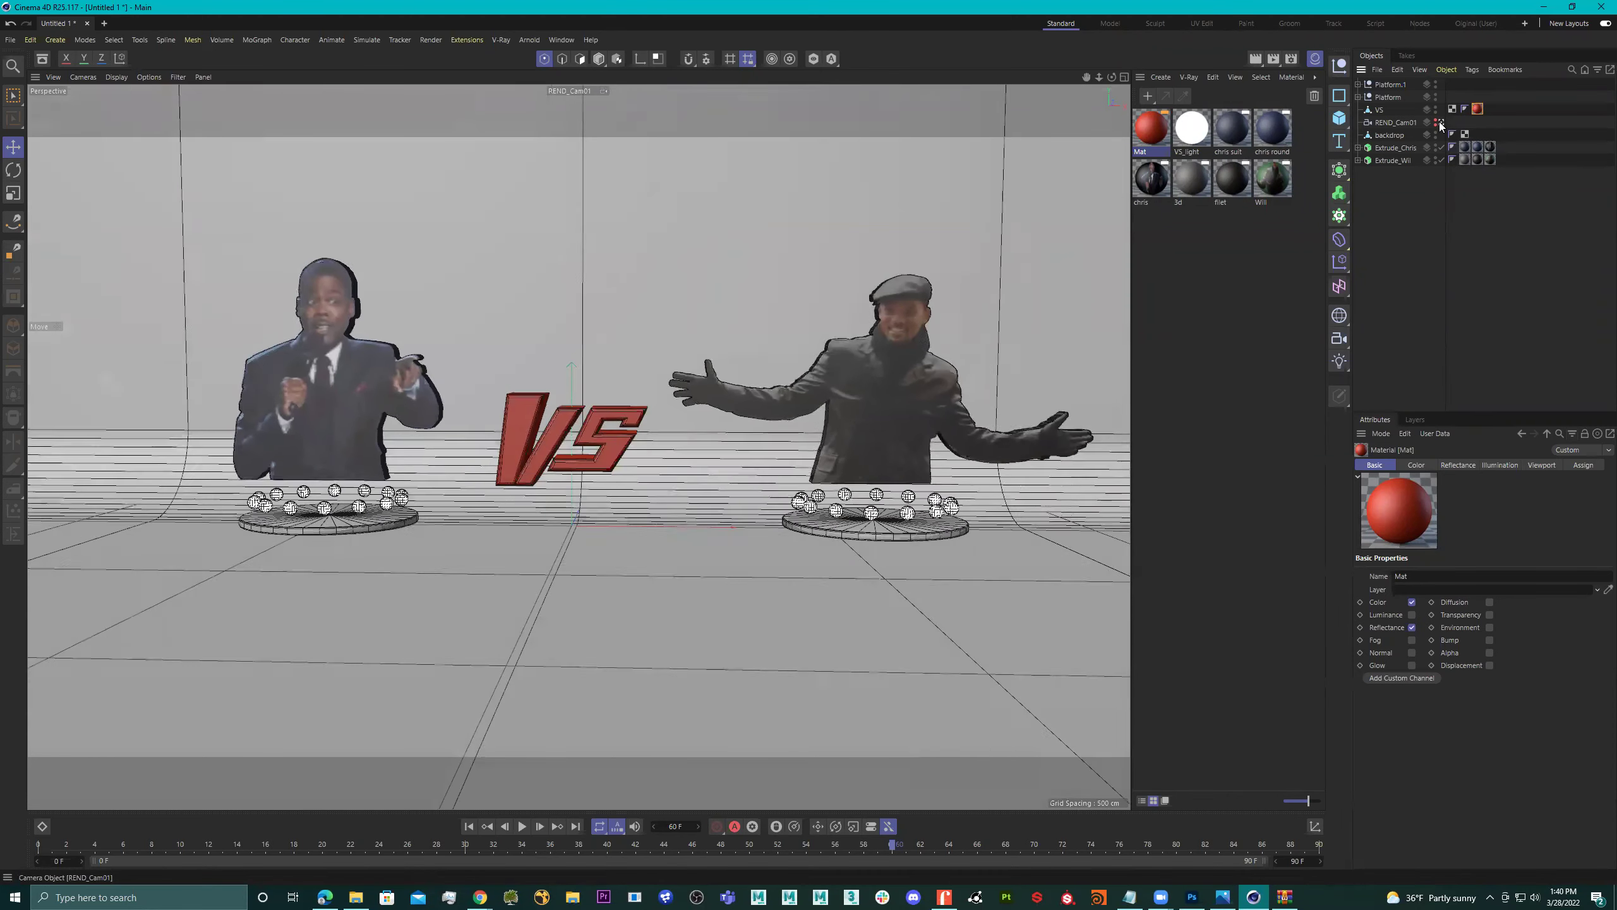
{"action": "left_click", "coordinate": [1438, 124]}
{"action": "right_click_drag", "start_coordinate": [711, 359], "coordinate": [643, 358], "text": "alt"}
{"action": "left_click_drag", "start_coordinate": [662, 357], "coordinate": [737, 385], "text": "alt"}
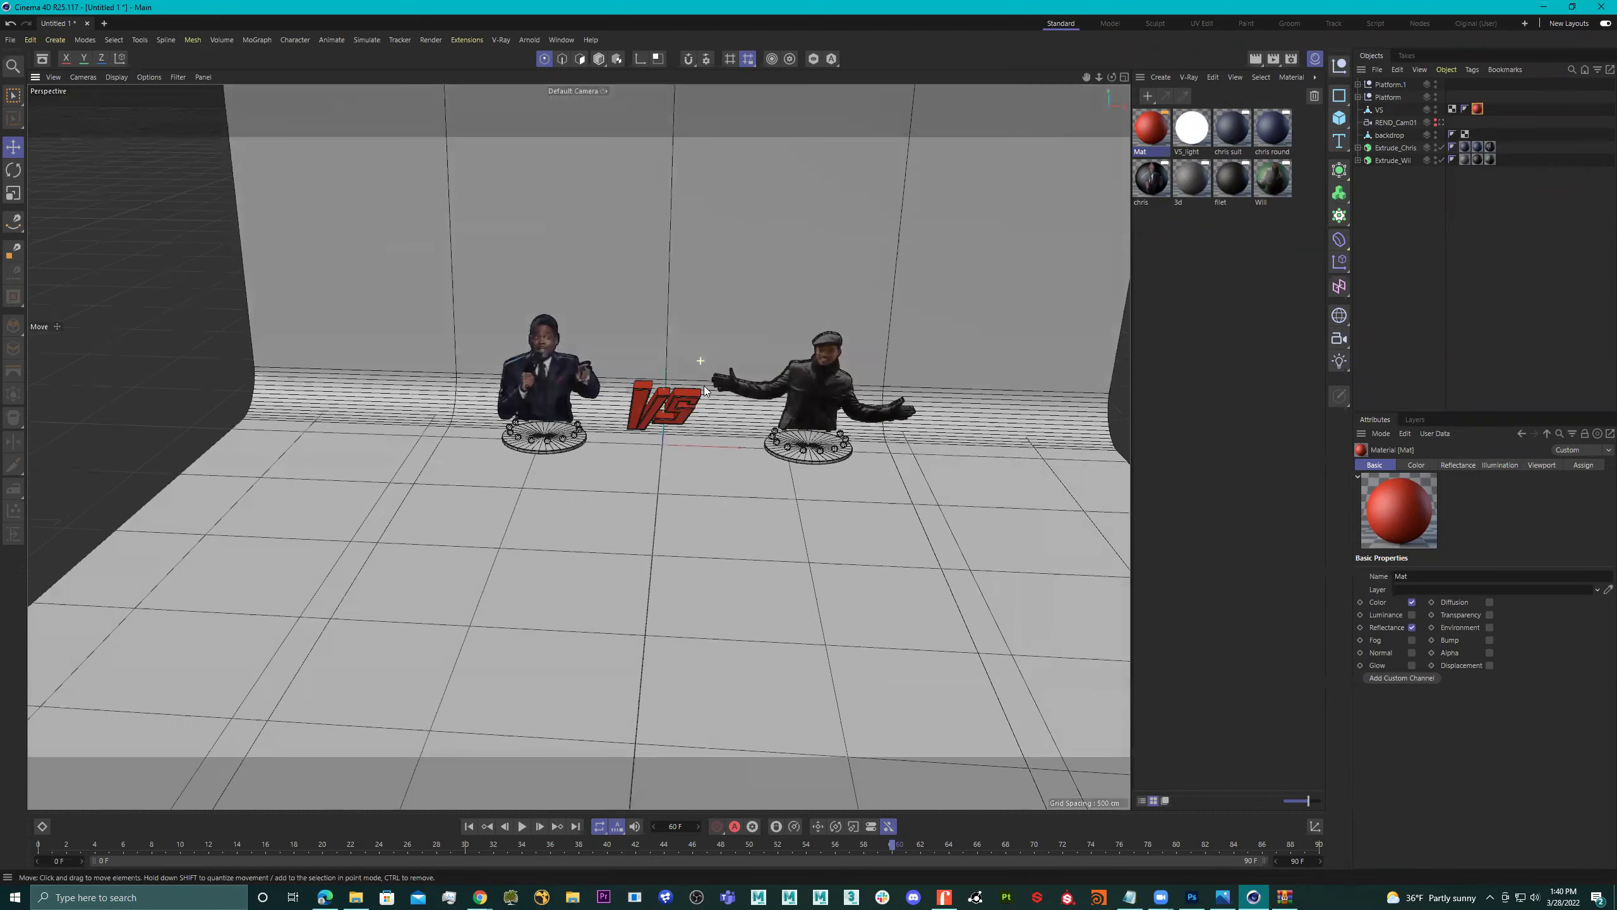
{"action": "middle_click_drag", "start_coordinate": [737, 384], "coordinate": [721, 444], "text": "alt"}
{"action": "right_click_drag", "start_coordinate": [721, 444], "coordinate": [748, 446], "text": "alt"}
{"action": "middle_click_drag", "start_coordinate": [747, 447], "coordinate": [668, 456], "text": "alt"}
{"action": "left_click_drag", "start_coordinate": [668, 456], "coordinate": [696, 453], "text": "alt"}
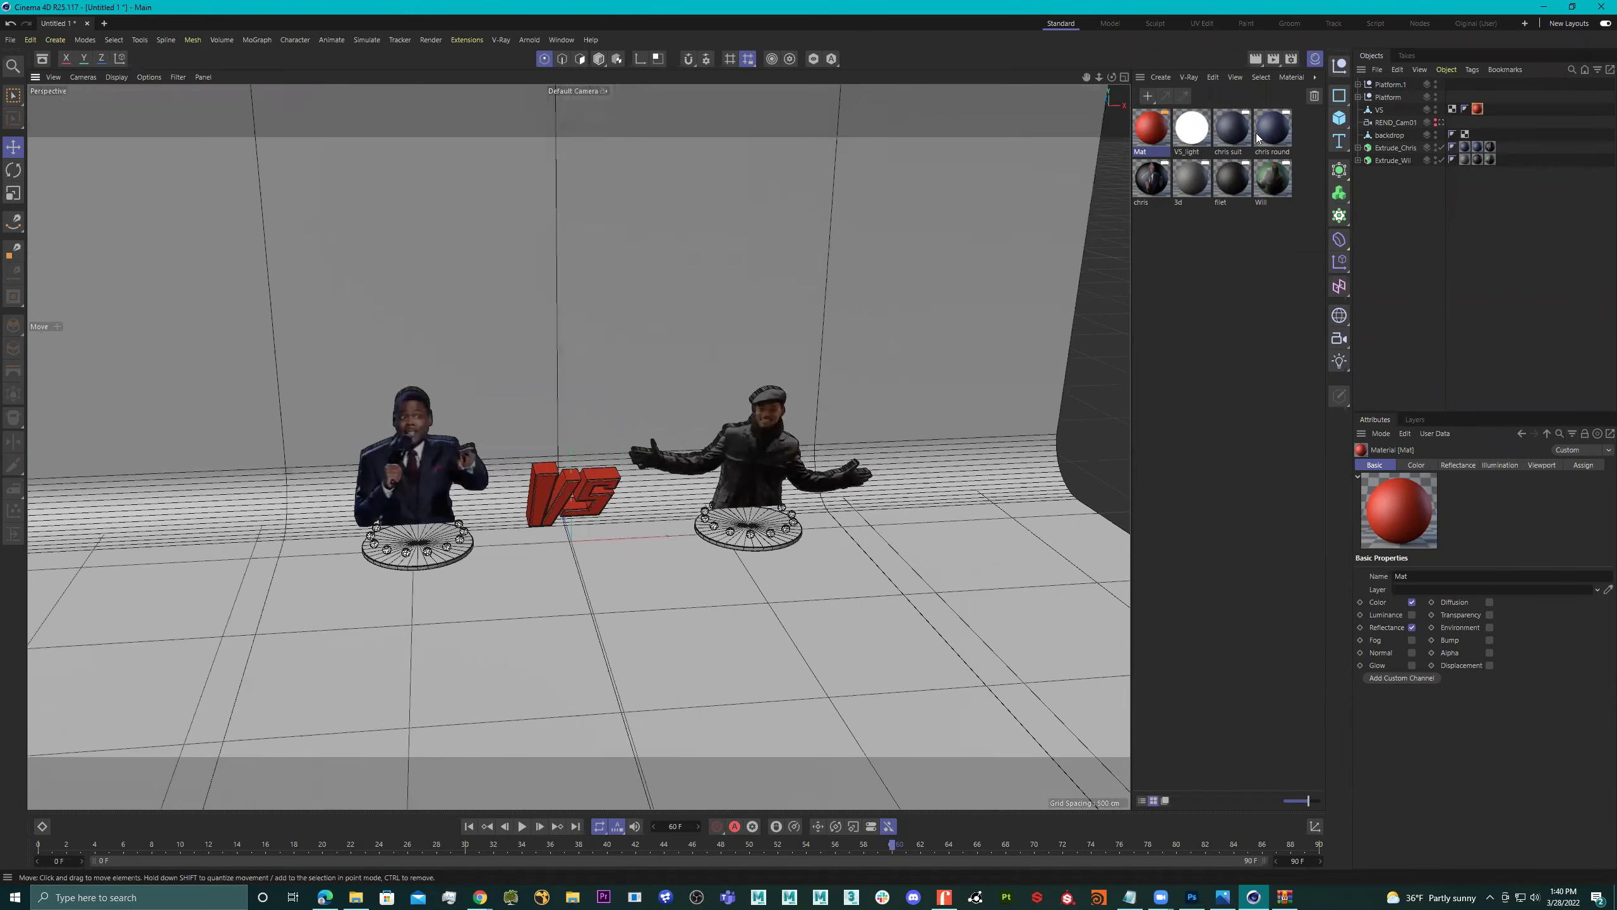
{"action": "left_click", "coordinate": [1339, 360]}
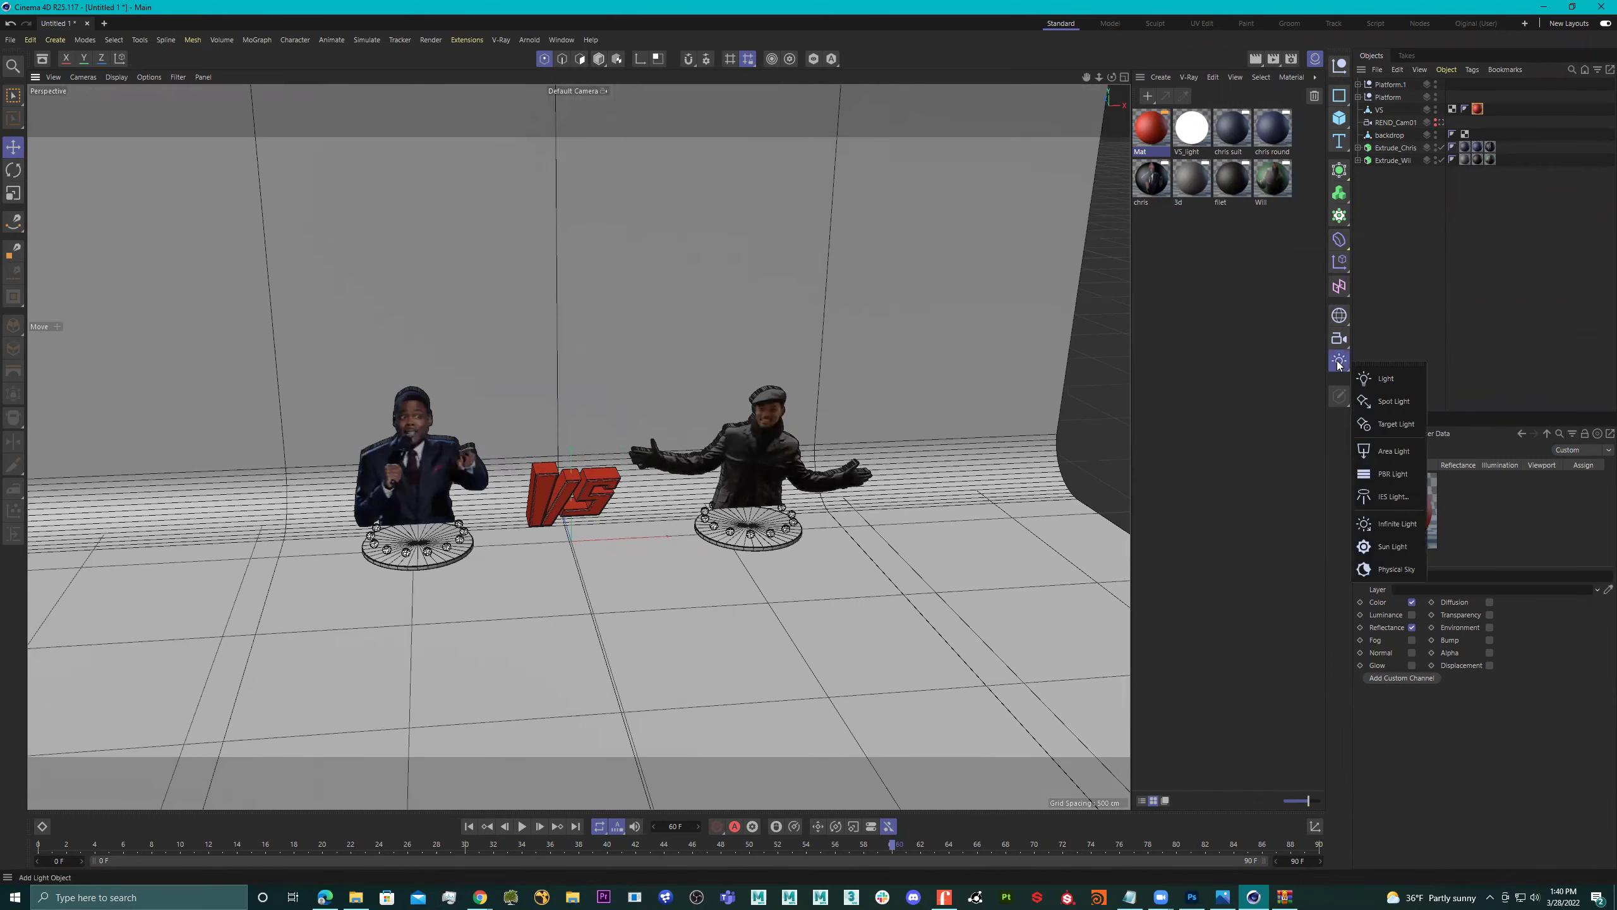
{"action": "left_click", "coordinate": [1395, 450]}
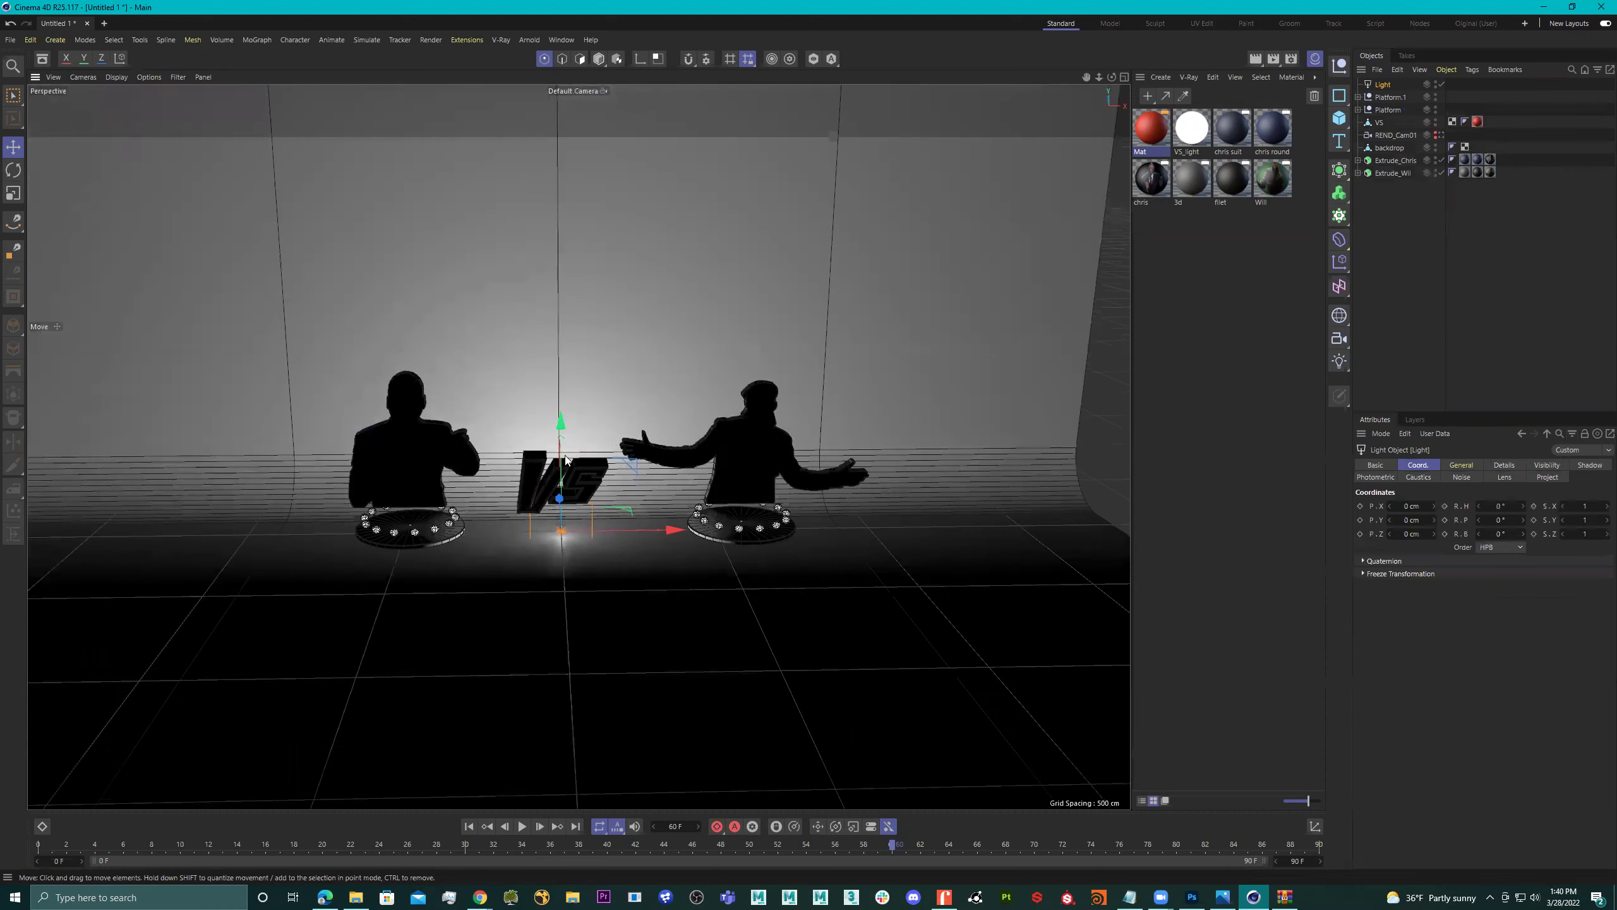
Move the area light in front of and above the figure holding the microphone and tilt its pitch about 27° downward.
{"action": "left_click_drag", "start_coordinate": [565, 426], "coordinate": [625, 457]}
{"action": "left_click_drag", "start_coordinate": [519, 398], "coordinate": [520, 282]}
{"action": "left_click_drag", "start_coordinate": [587, 369], "coordinate": [662, 382], "text": "alt"}
{"action": "key", "text": "r"}
{"action": "left_click_drag", "start_coordinate": [723, 245], "coordinate": [655, 305]}
{"action": "left_click_drag", "start_coordinate": [576, 379], "coordinate": [829, 400], "text": "alt"}
{"action": "middle_click_drag", "start_coordinate": [828, 400], "coordinate": [844, 401], "text": "alt"}
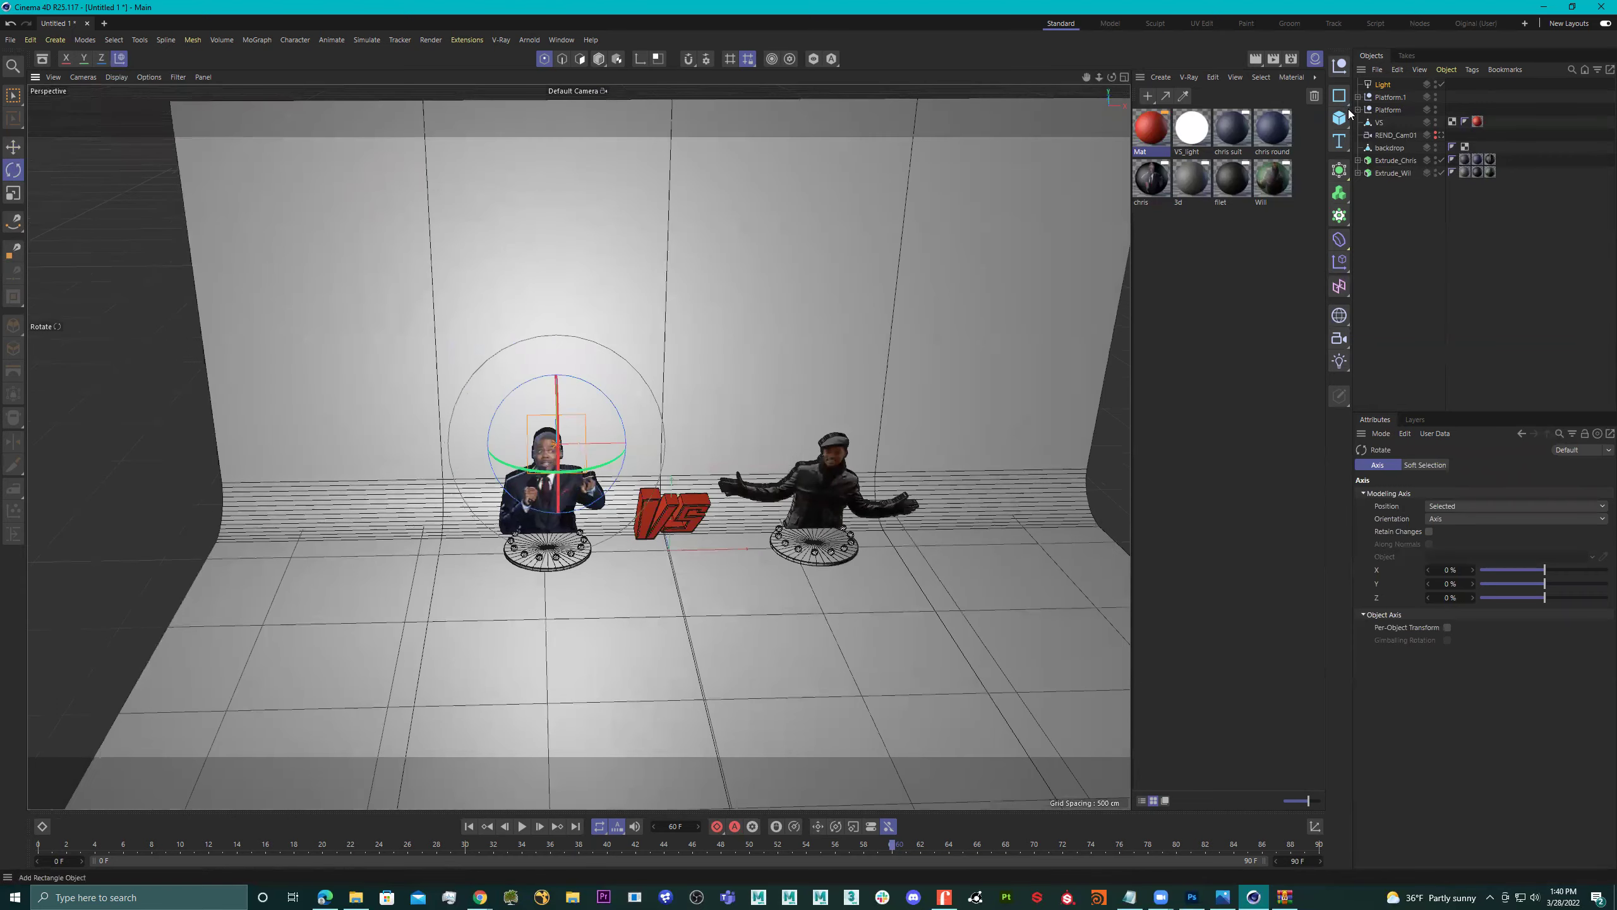
Look through REND_Cam01 again and render the lit frame to the Picture Viewer.
{"action": "left_click", "coordinate": [1440, 137]}
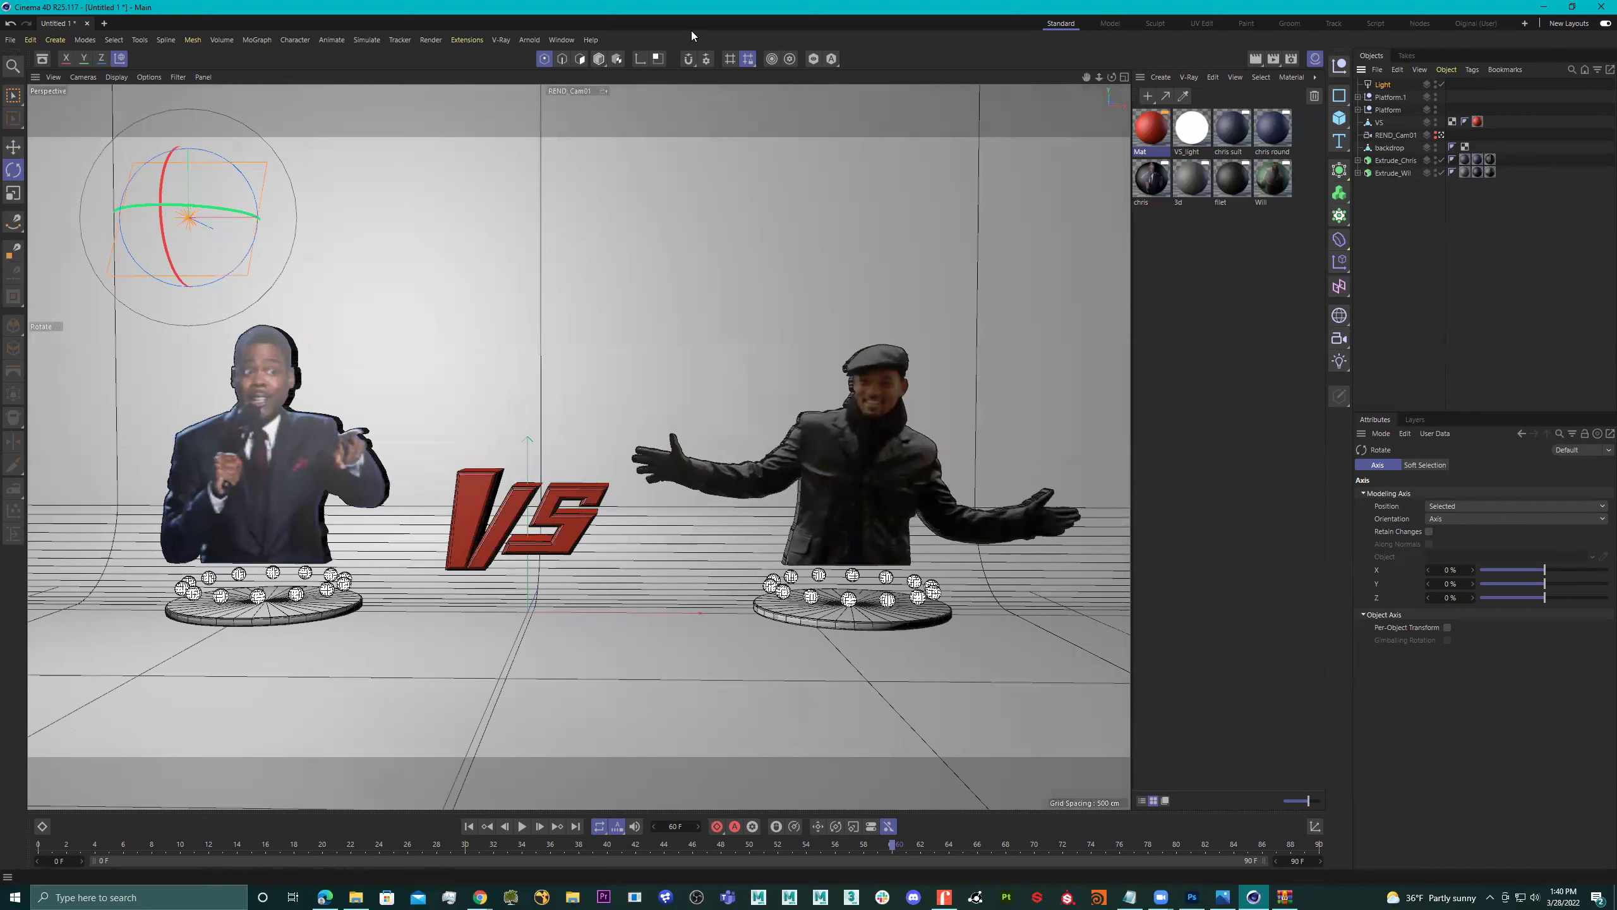
{"action": "left_click", "coordinate": [1274, 60]}
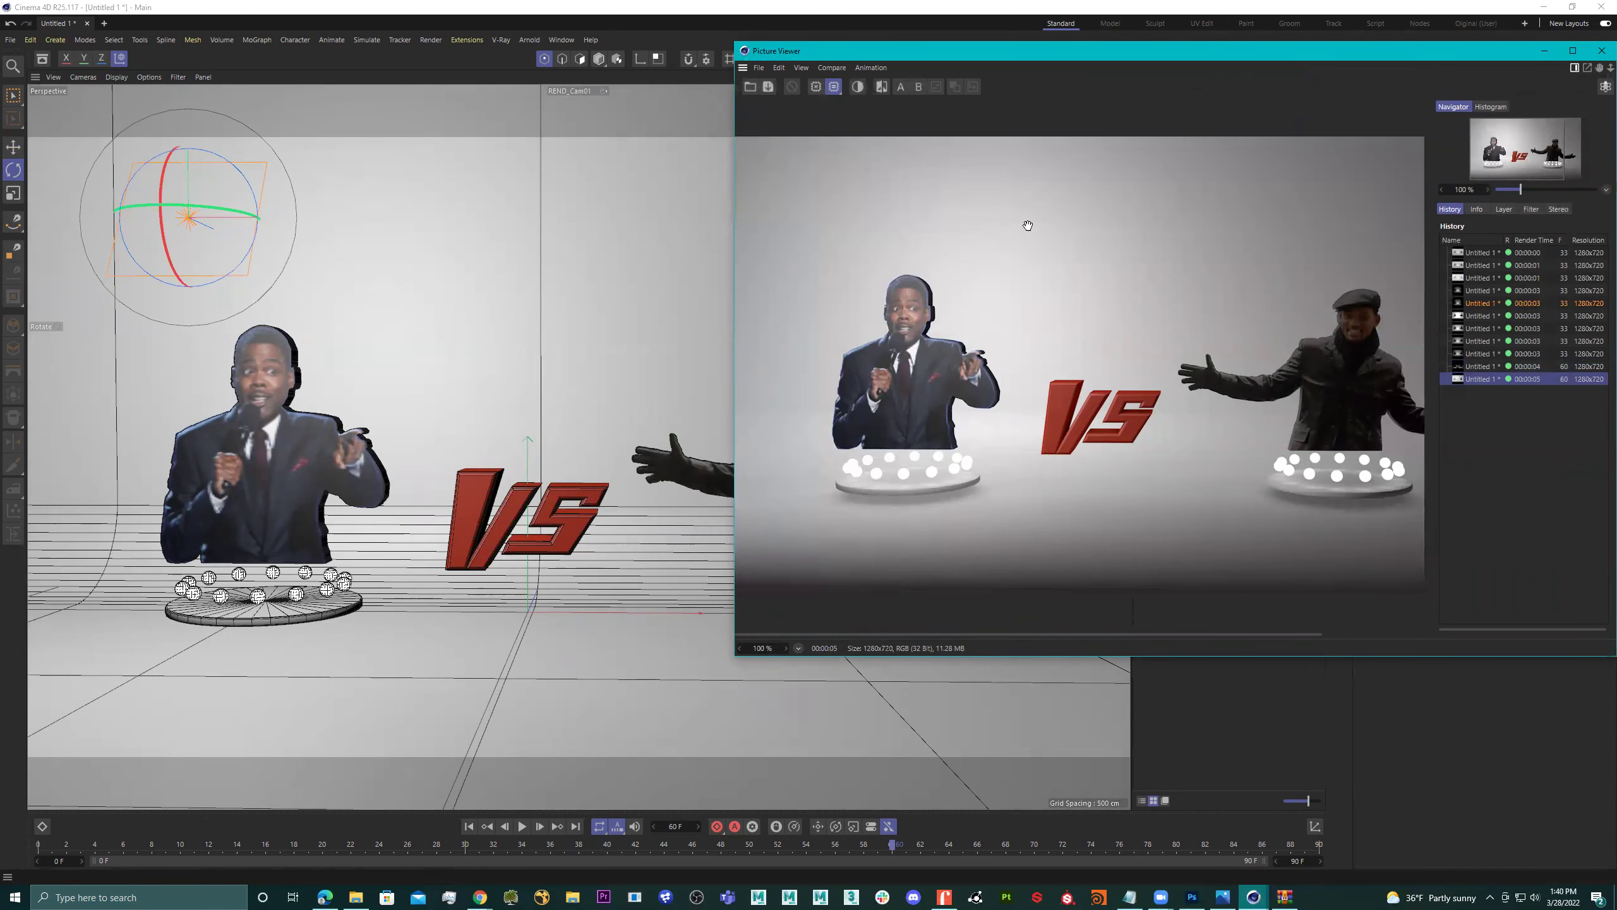
{"action": "left_click_drag", "start_coordinate": [1182, 55], "coordinate": [732, 113]}
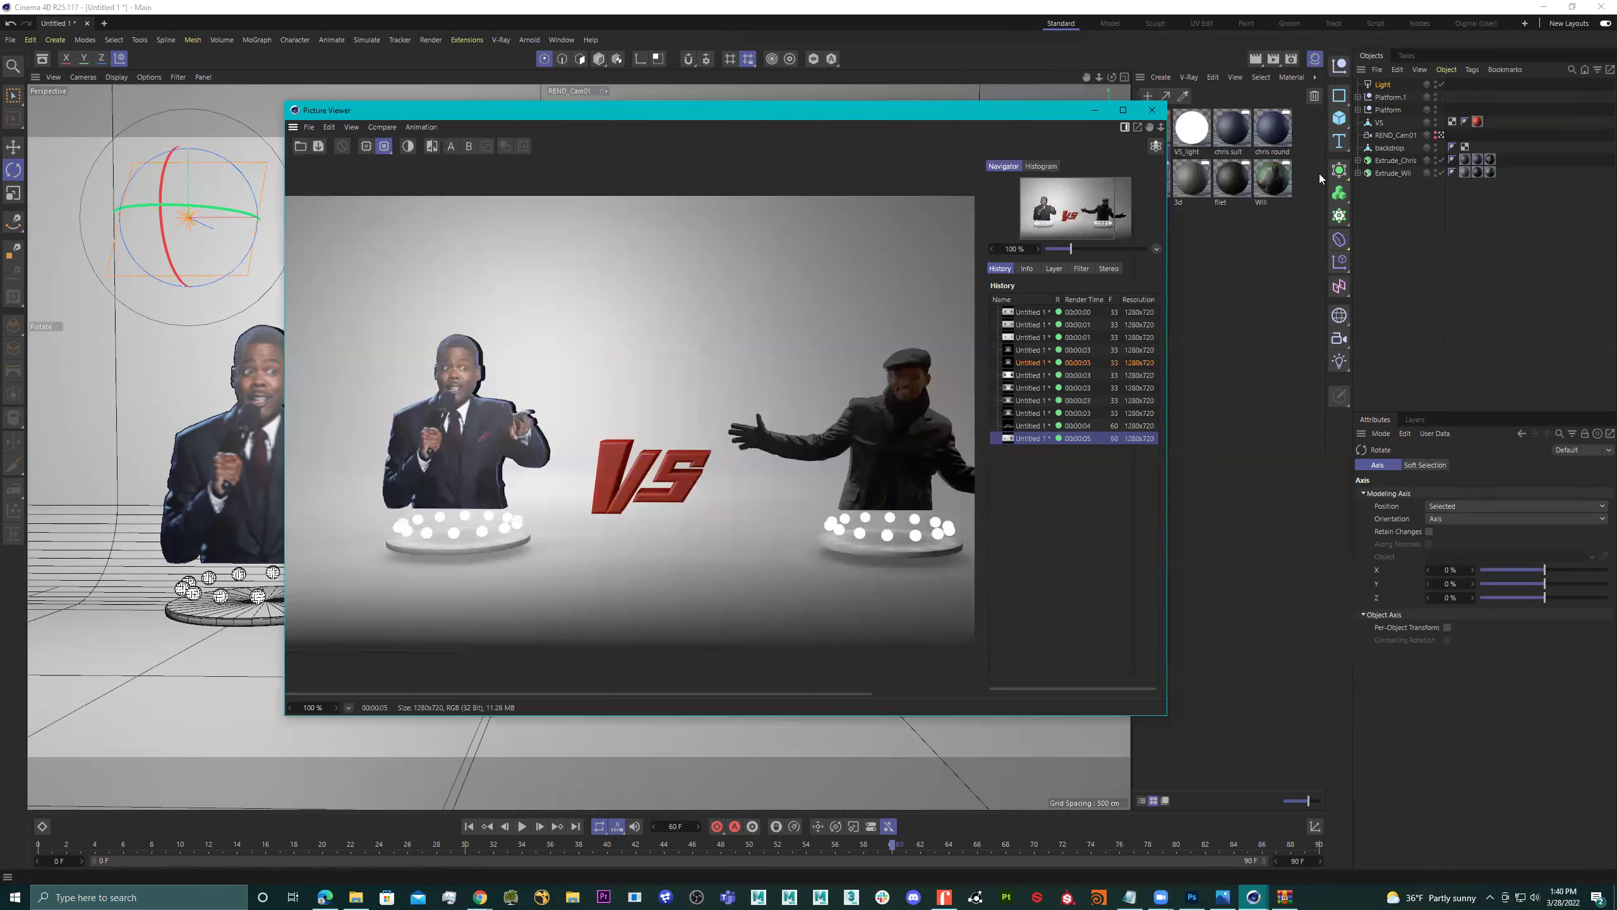
Set the area light's intensity to 69 % and render the frame again.
{"action": "left_click", "coordinate": [1384, 85]}
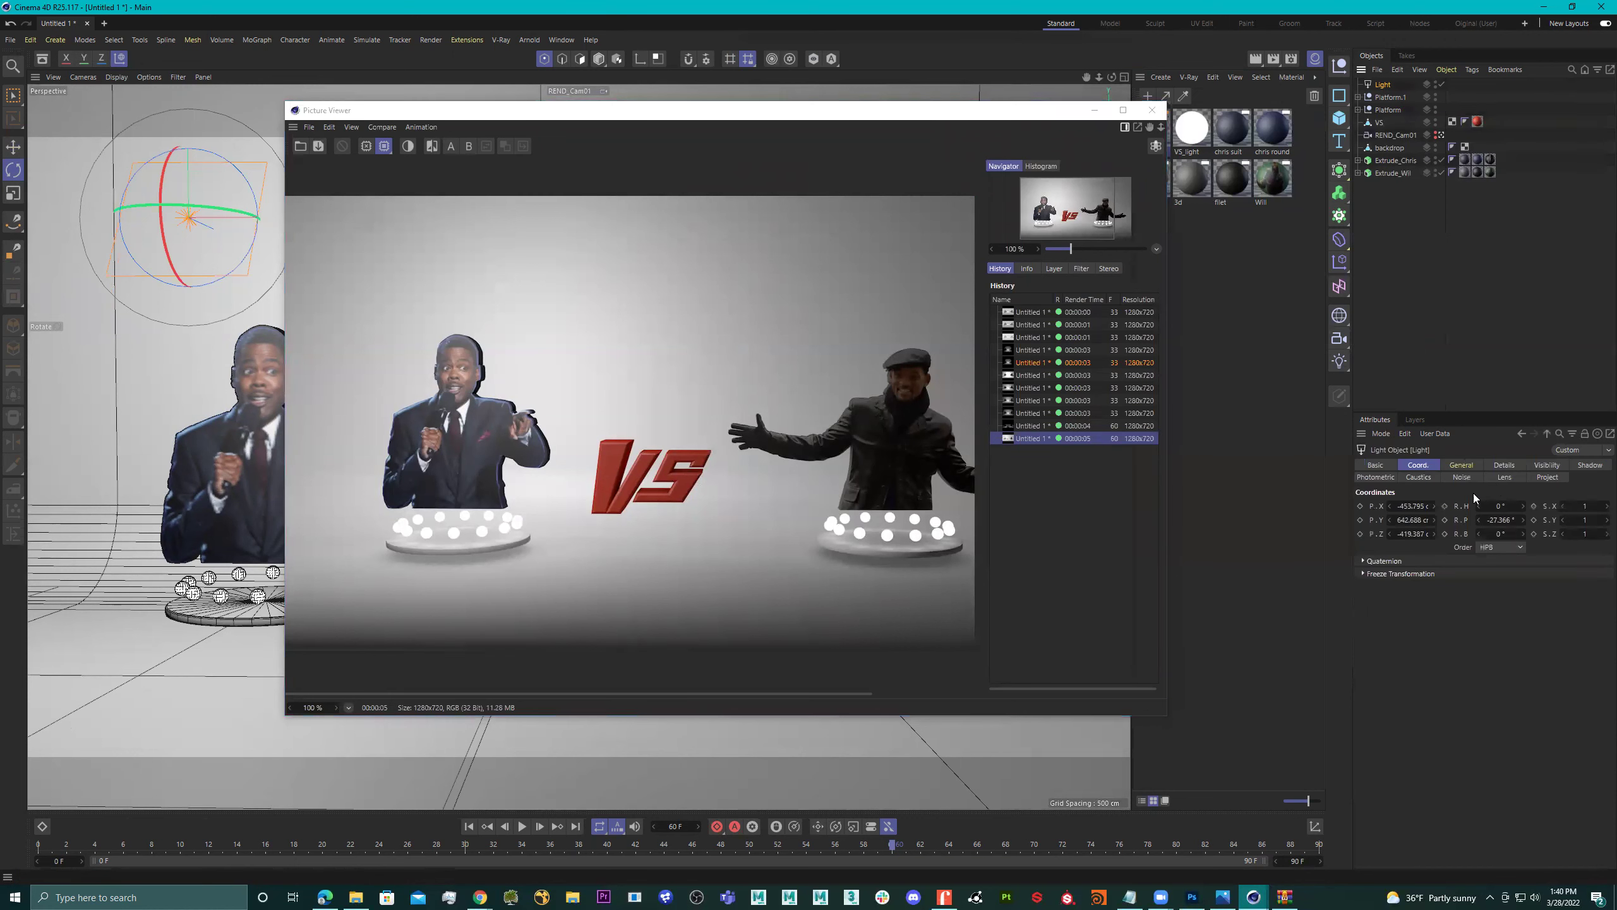
{"action": "left_click", "coordinate": [1466, 465]}
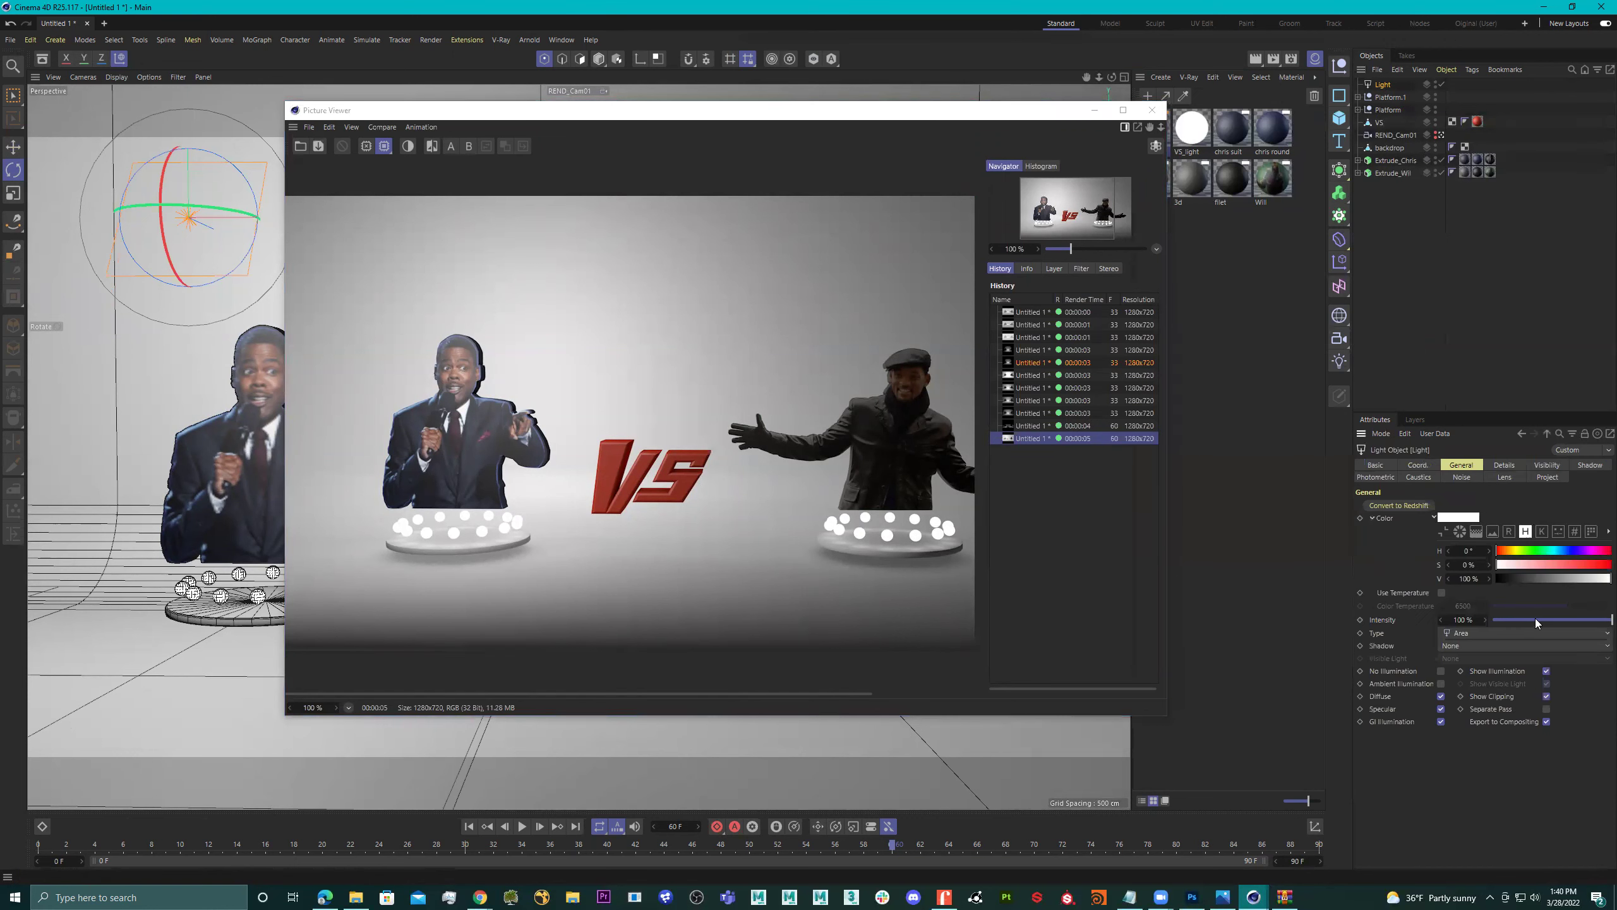
{"action": "left_click", "coordinate": [1569, 619]}
{"action": "left_click_drag", "start_coordinate": [1468, 621], "coordinate": [1467, 620]}
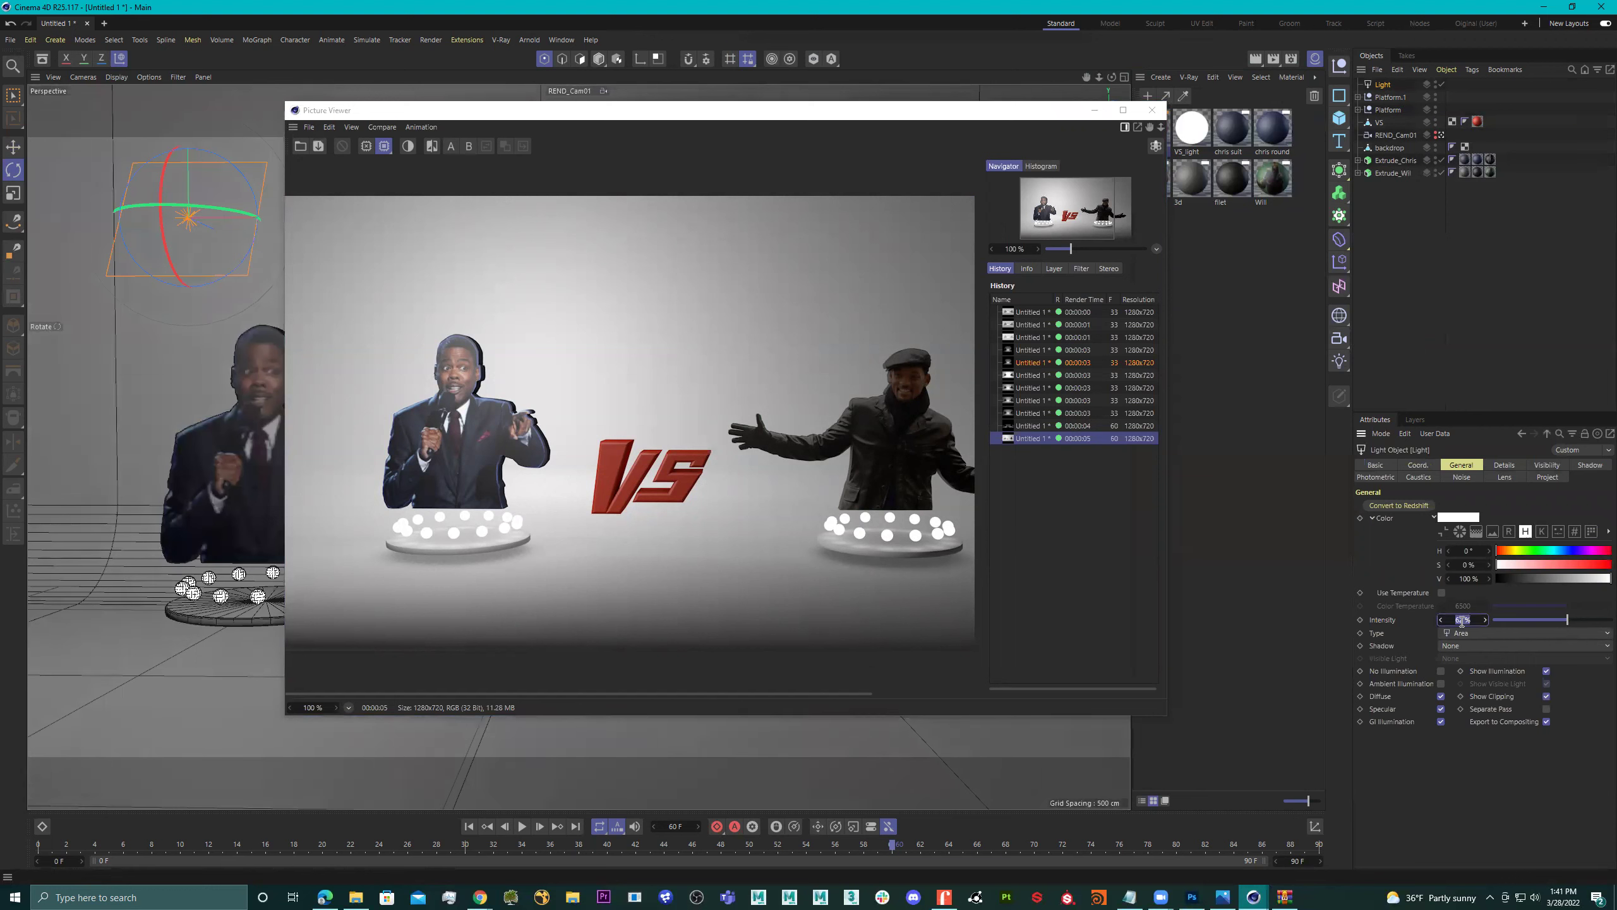
{"action": "type", "text": "69"}
{"action": "key", "text": "Return"}
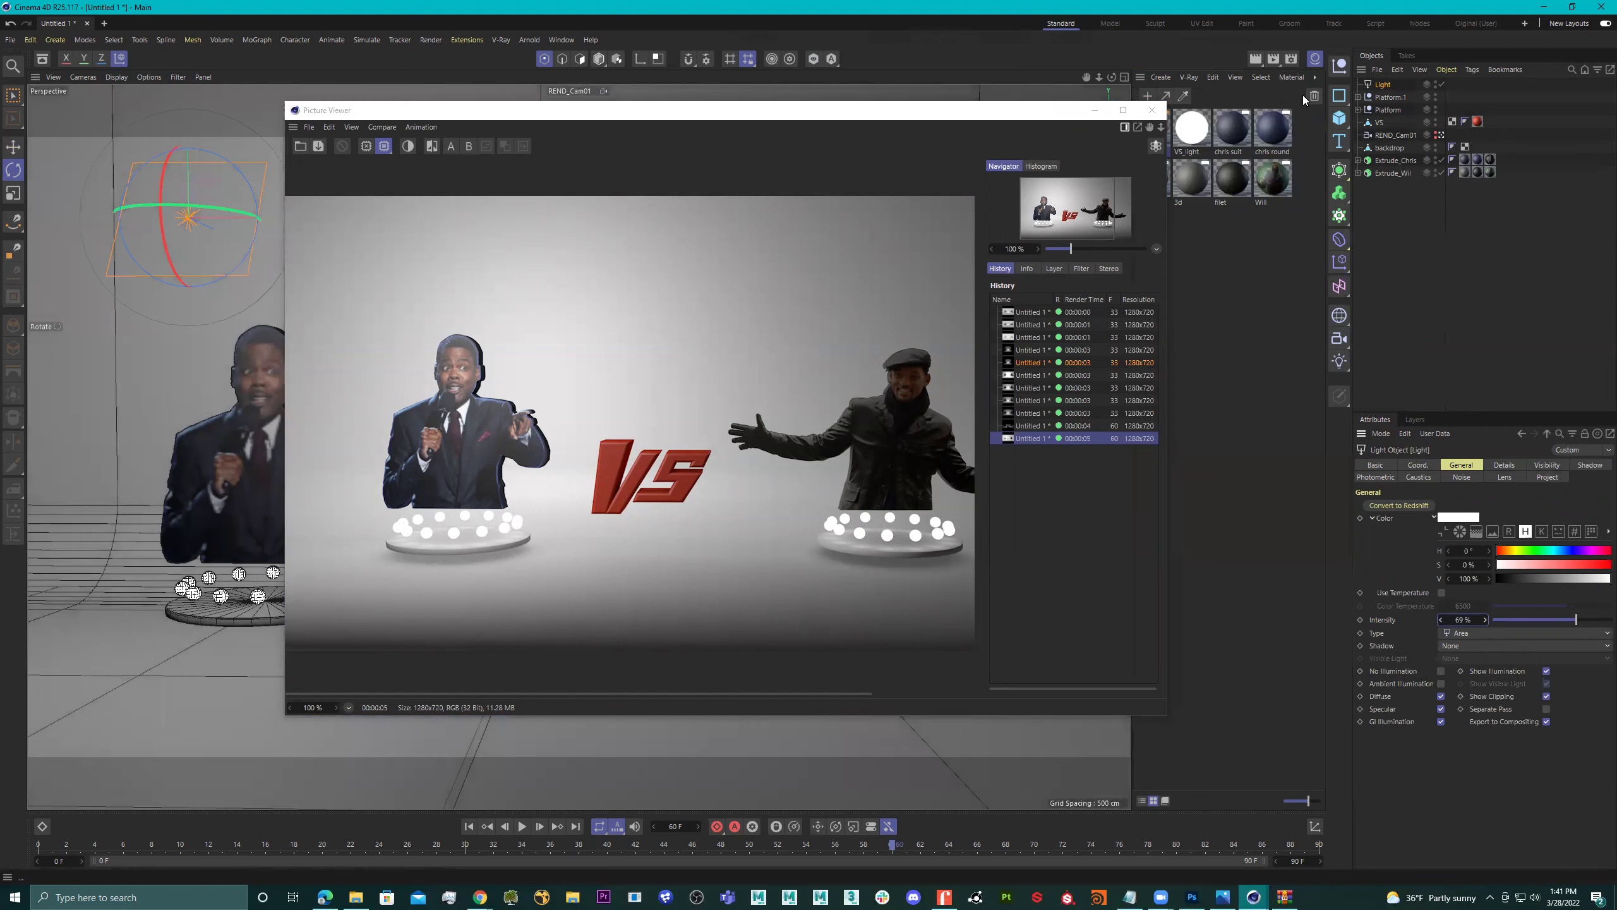
{"action": "key", "text": "shift+r"}
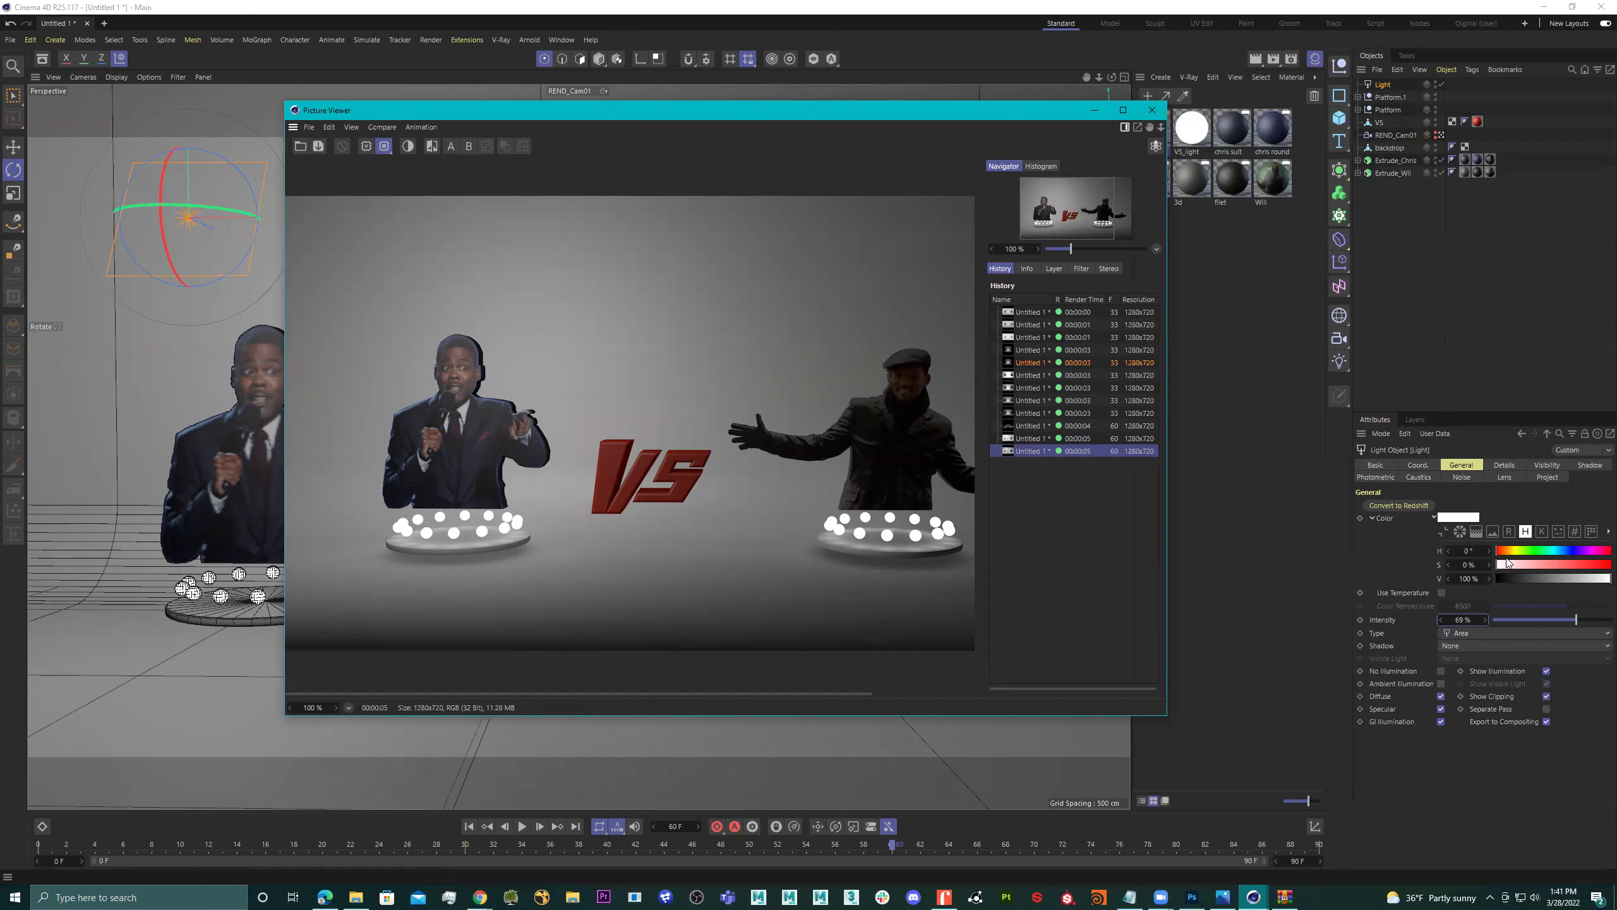
Enable color temperature on the area light, lower it to about 2861 and render a test frame.
{"action": "left_click", "coordinate": [1441, 593]}
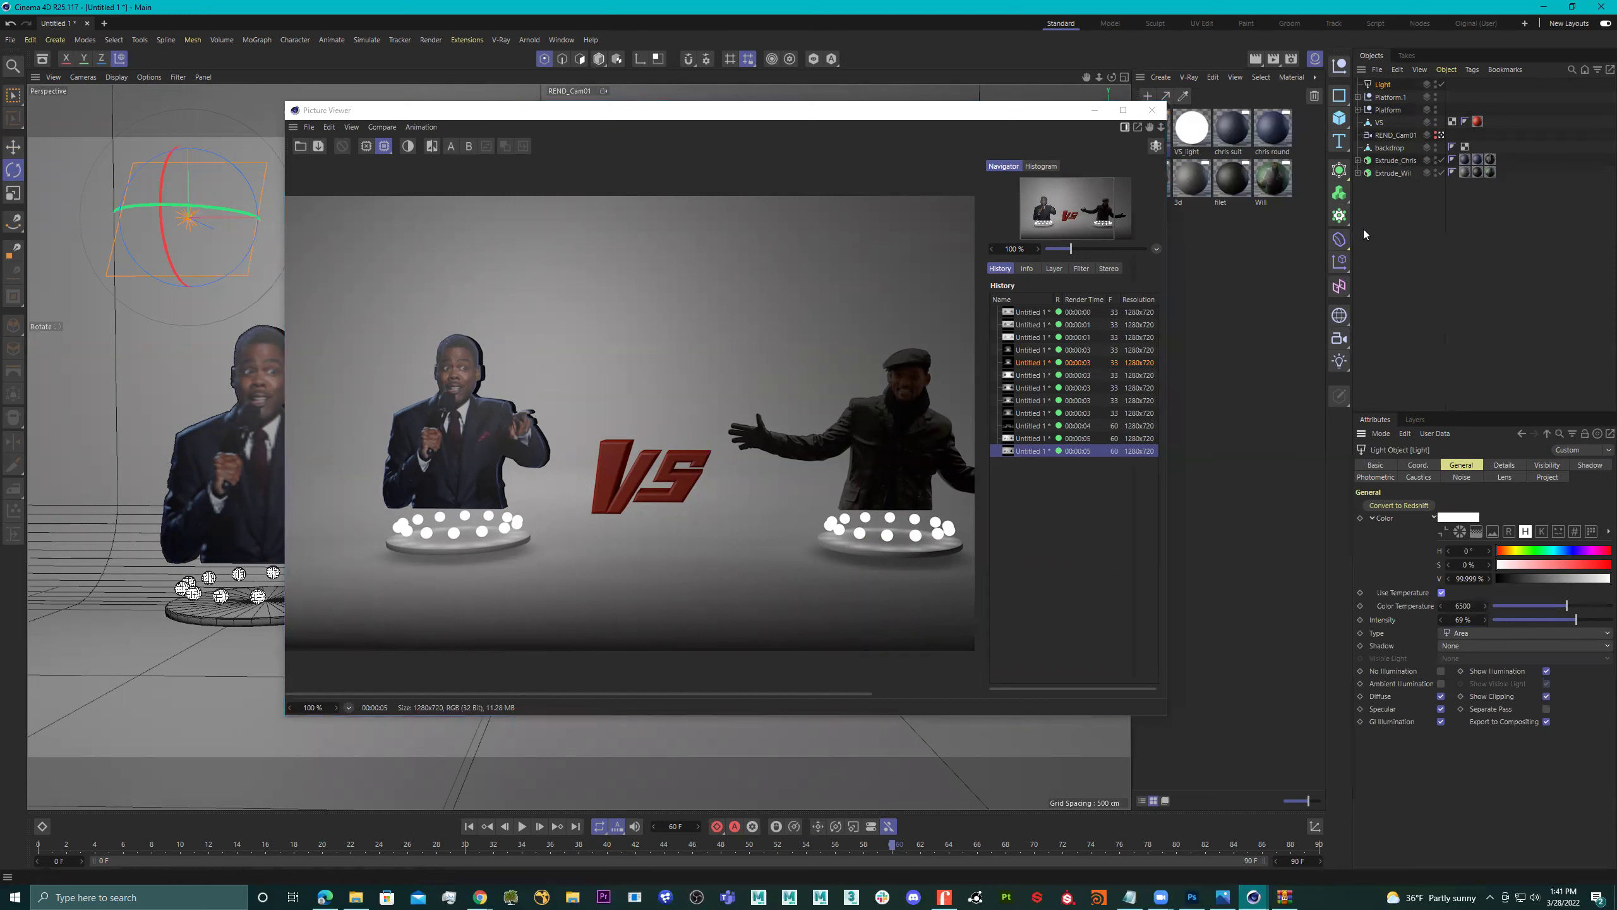
{"action": "left_click", "coordinate": [1517, 605]}
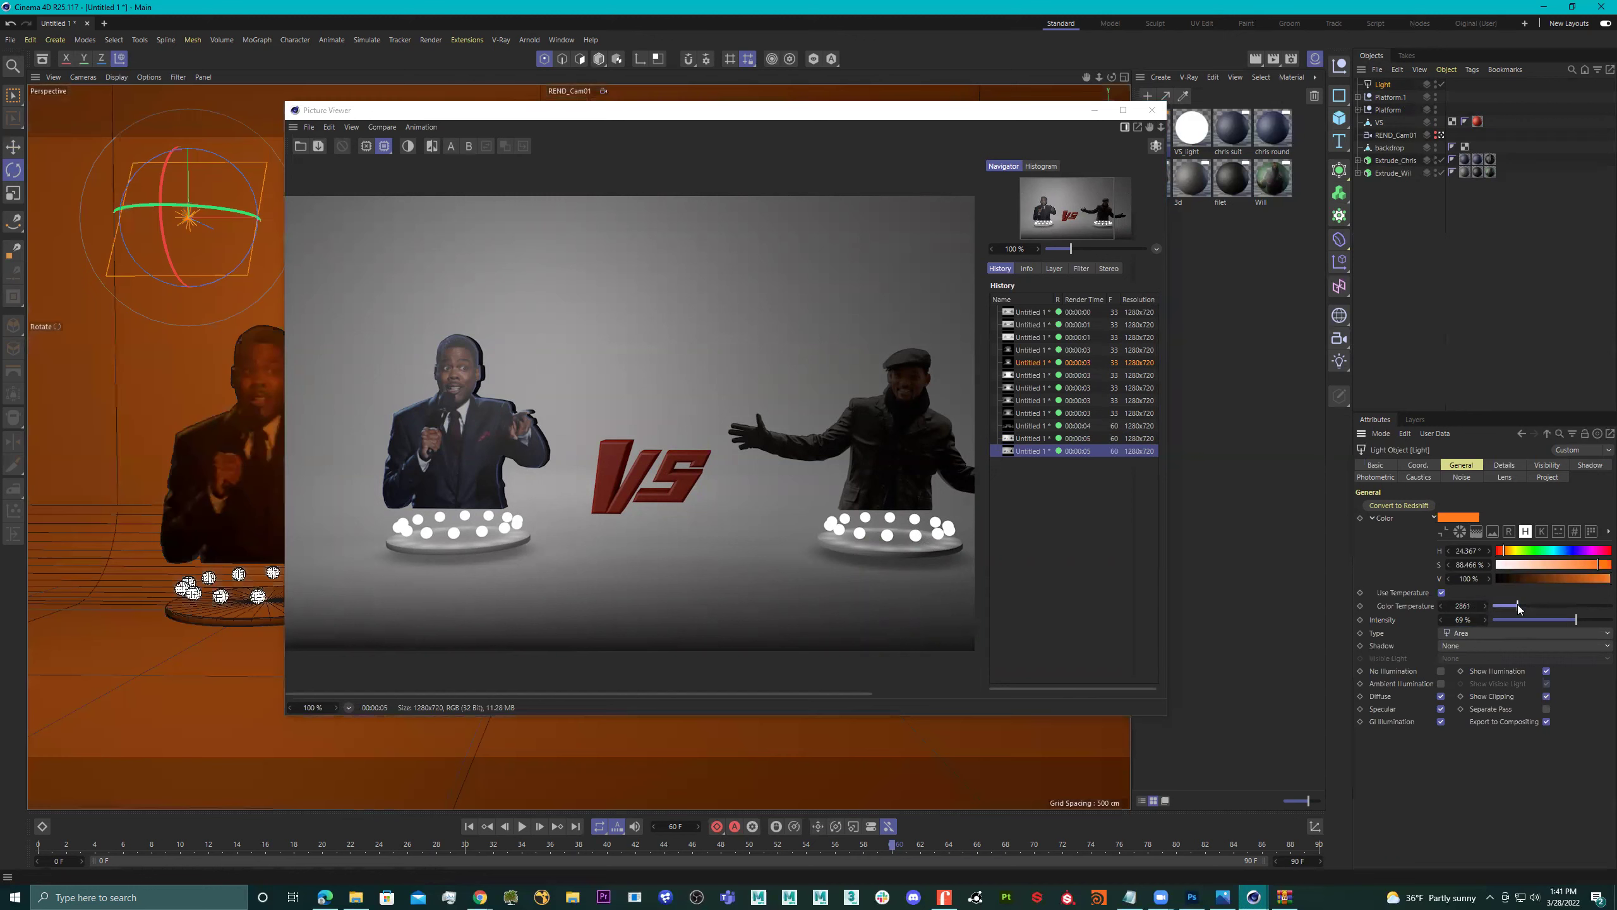
{"action": "left_click", "coordinate": [1273, 58]}
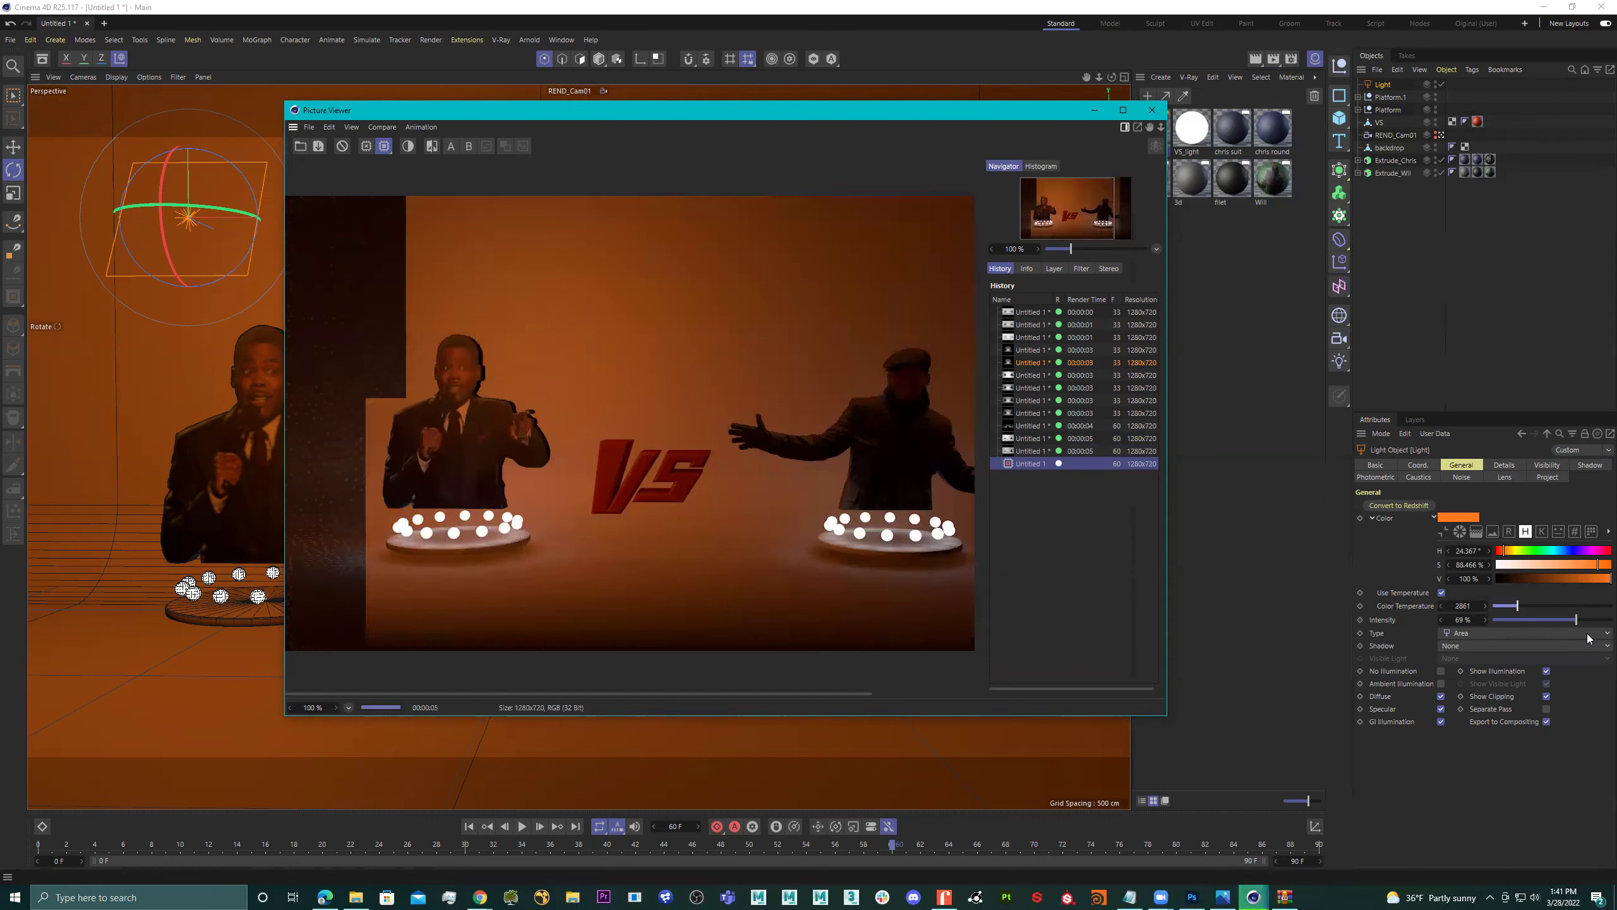
Raise the light's color temperature to about 4039 and again to about 4463, rendering a test frame at each value.
{"action": "left_click", "coordinate": [1534, 605]}
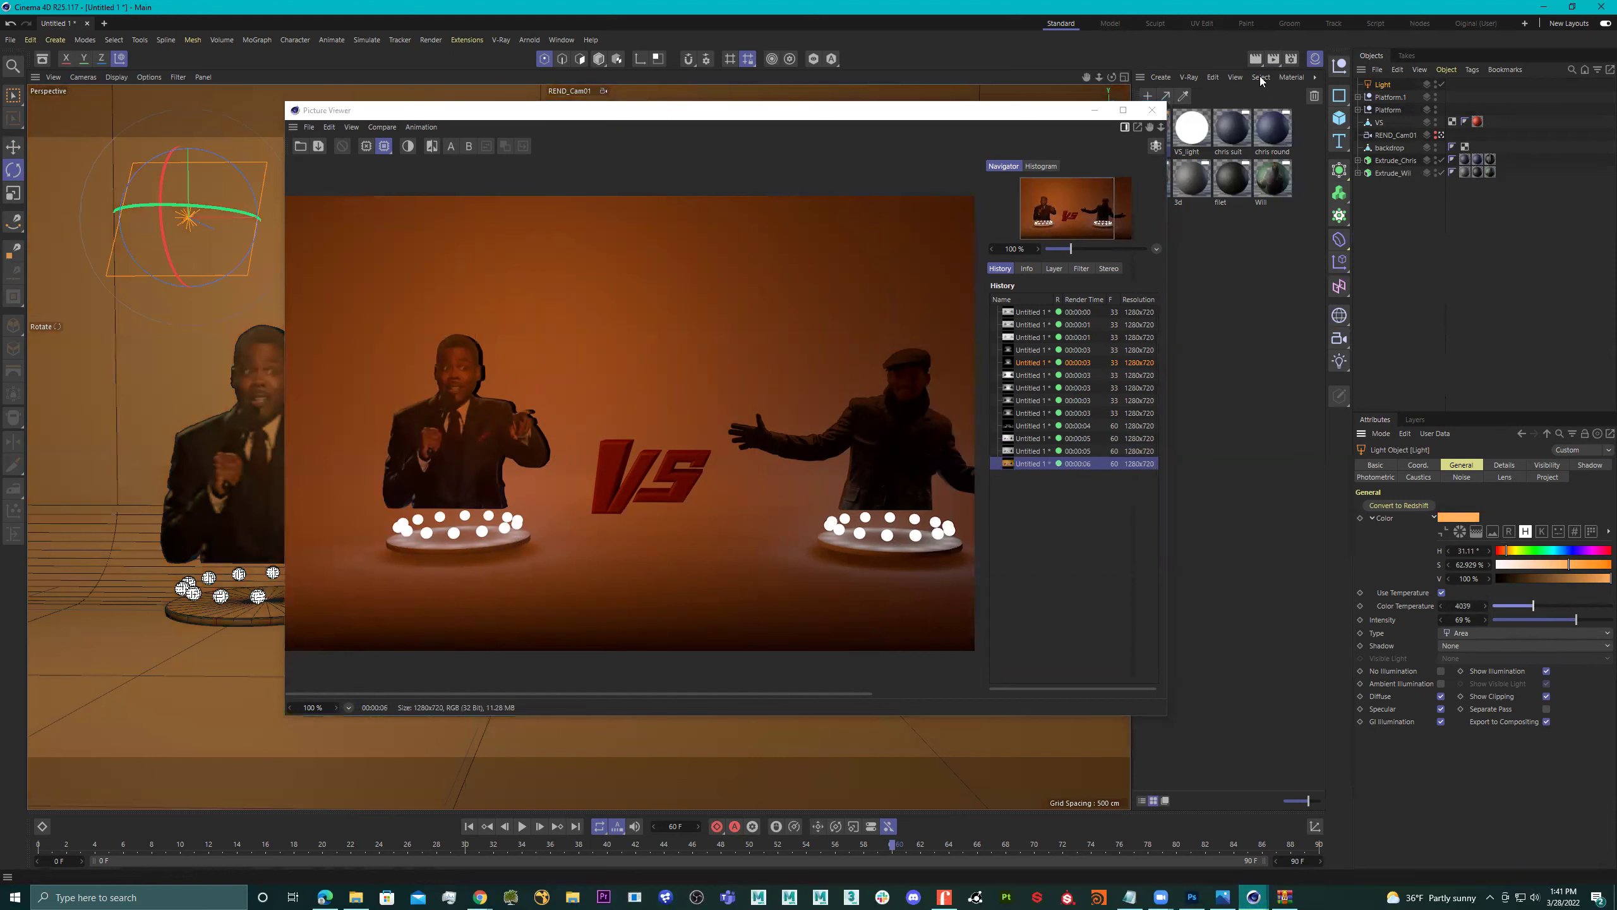
{"action": "left_click", "coordinate": [1273, 60]}
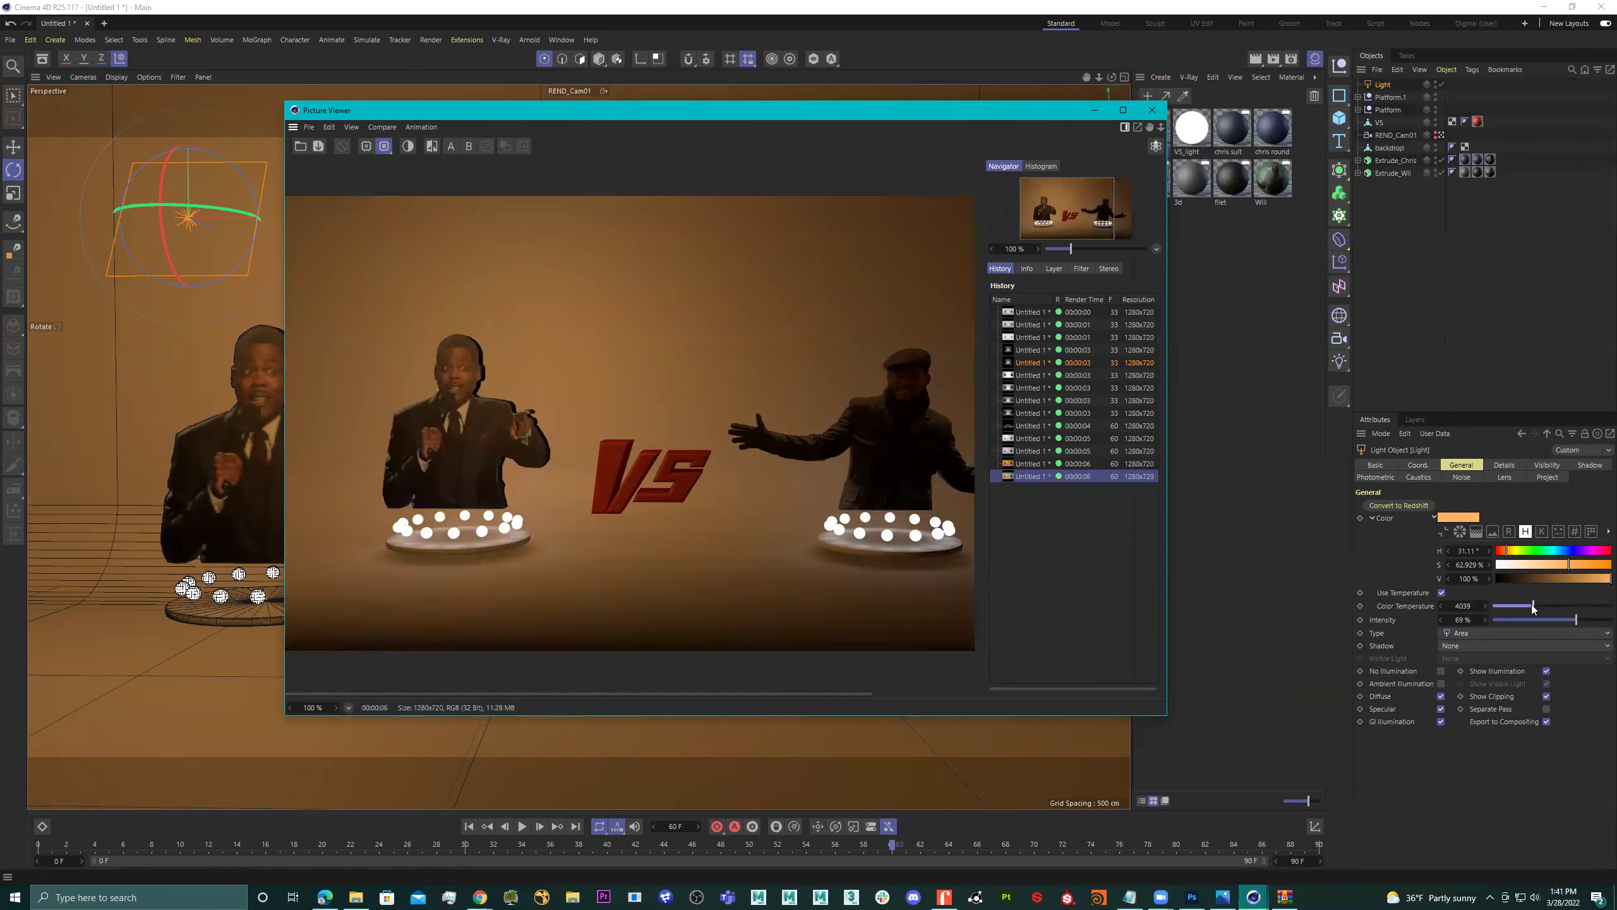
{"action": "left_click", "coordinate": [1539, 605]}
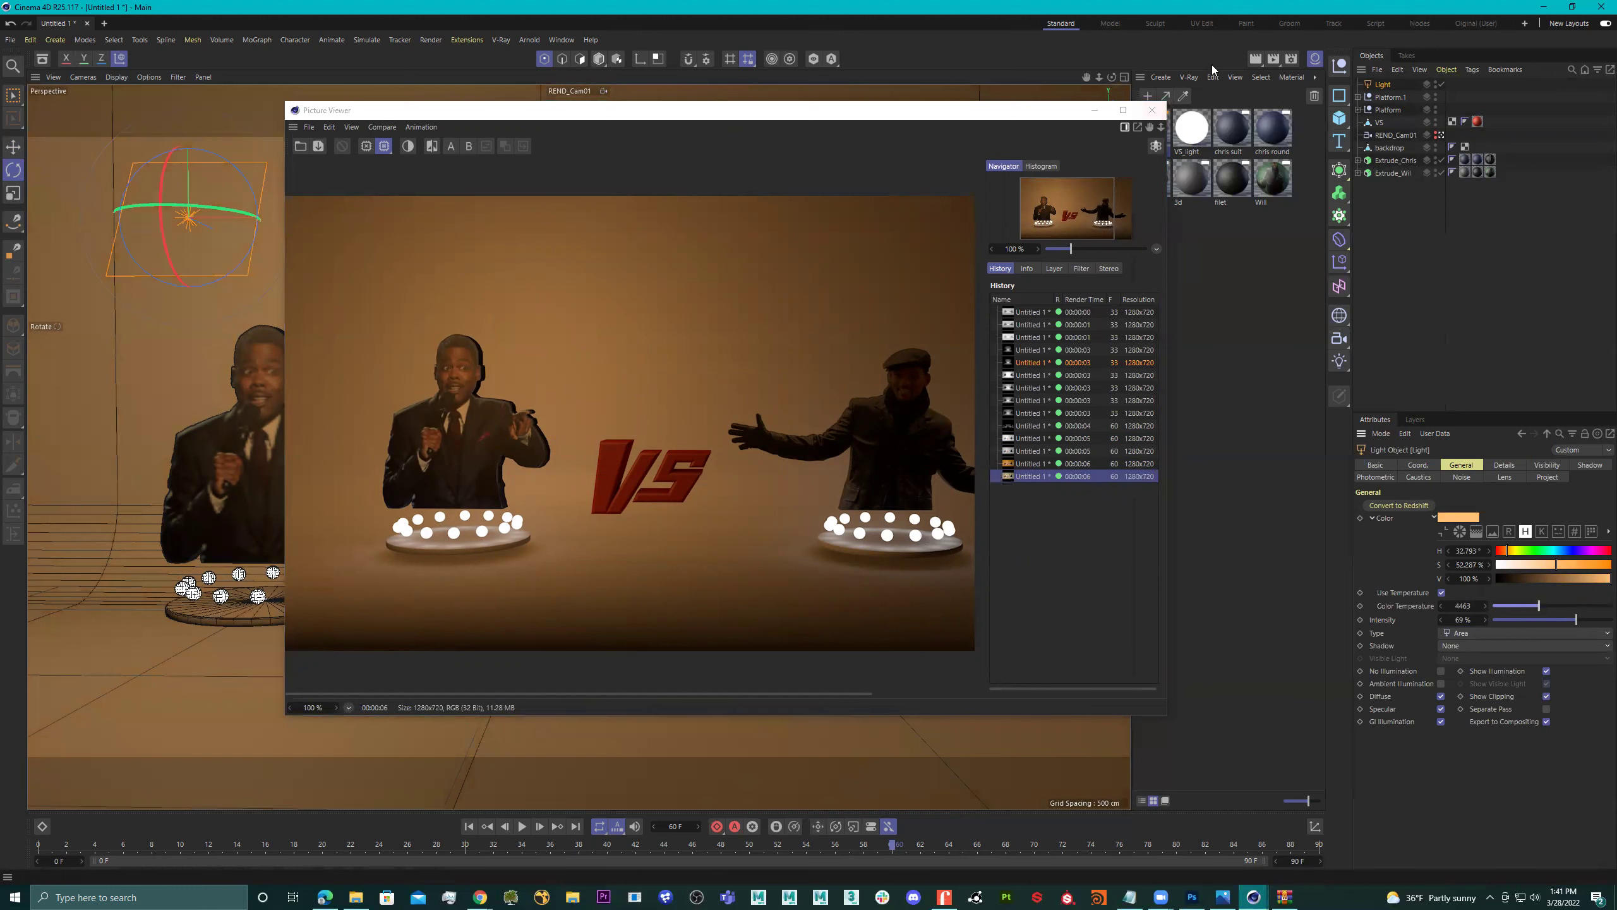
{"action": "left_click", "coordinate": [1273, 58]}
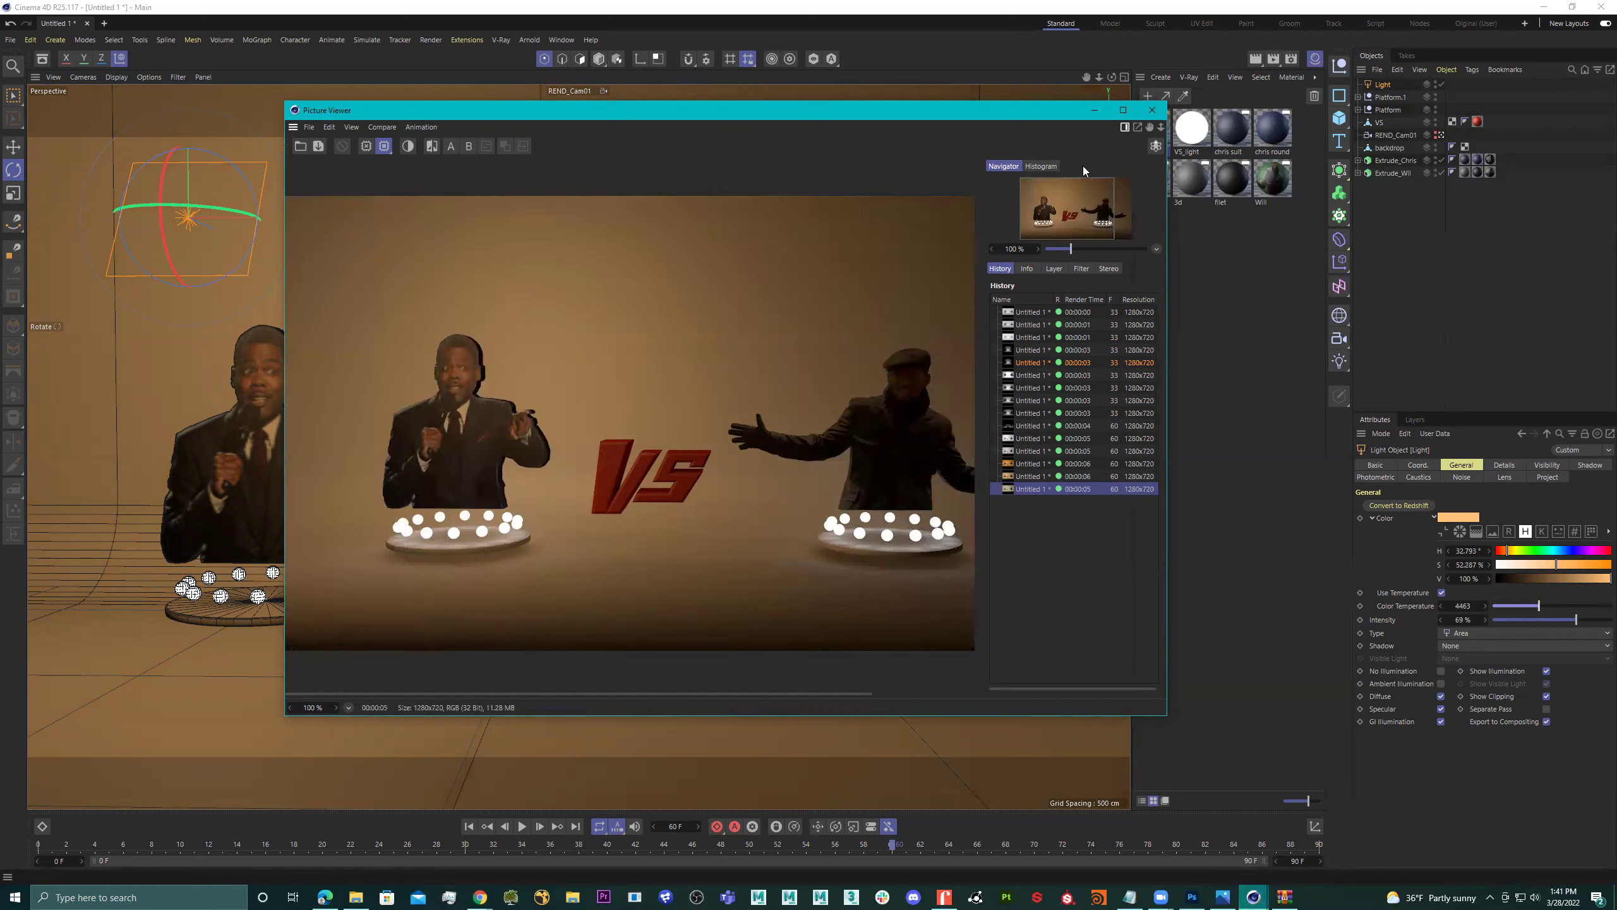
Set the light's color temperature to about 4746, render a test frame and close the Picture Viewer.
{"action": "left_click", "coordinate": [1543, 609]}
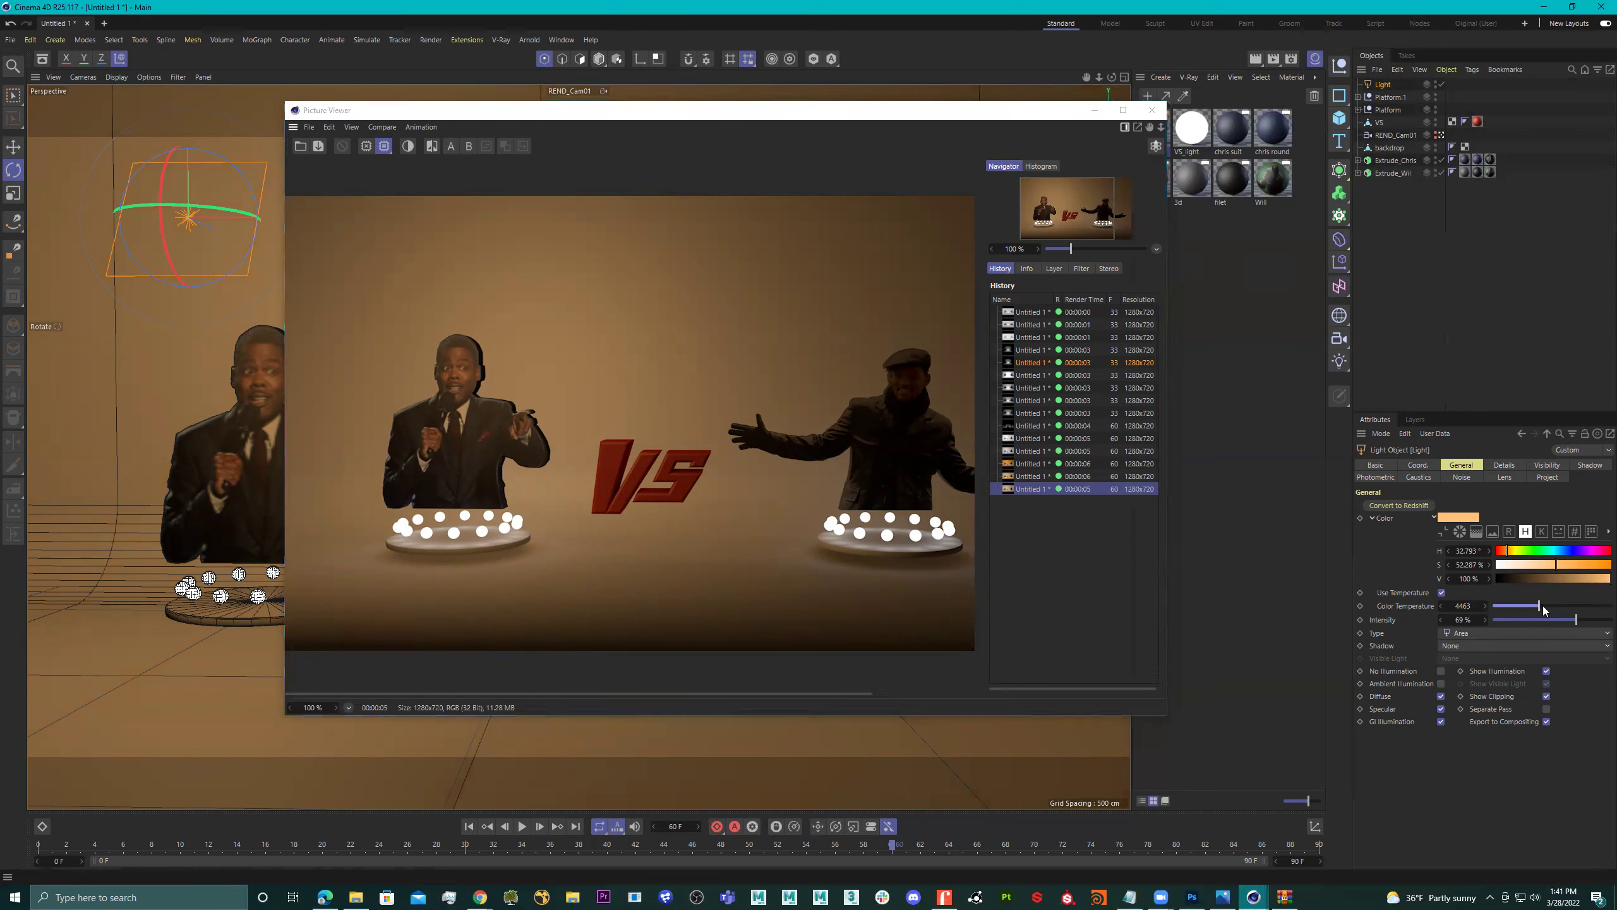
{"action": "left_click", "coordinate": [1275, 59]}
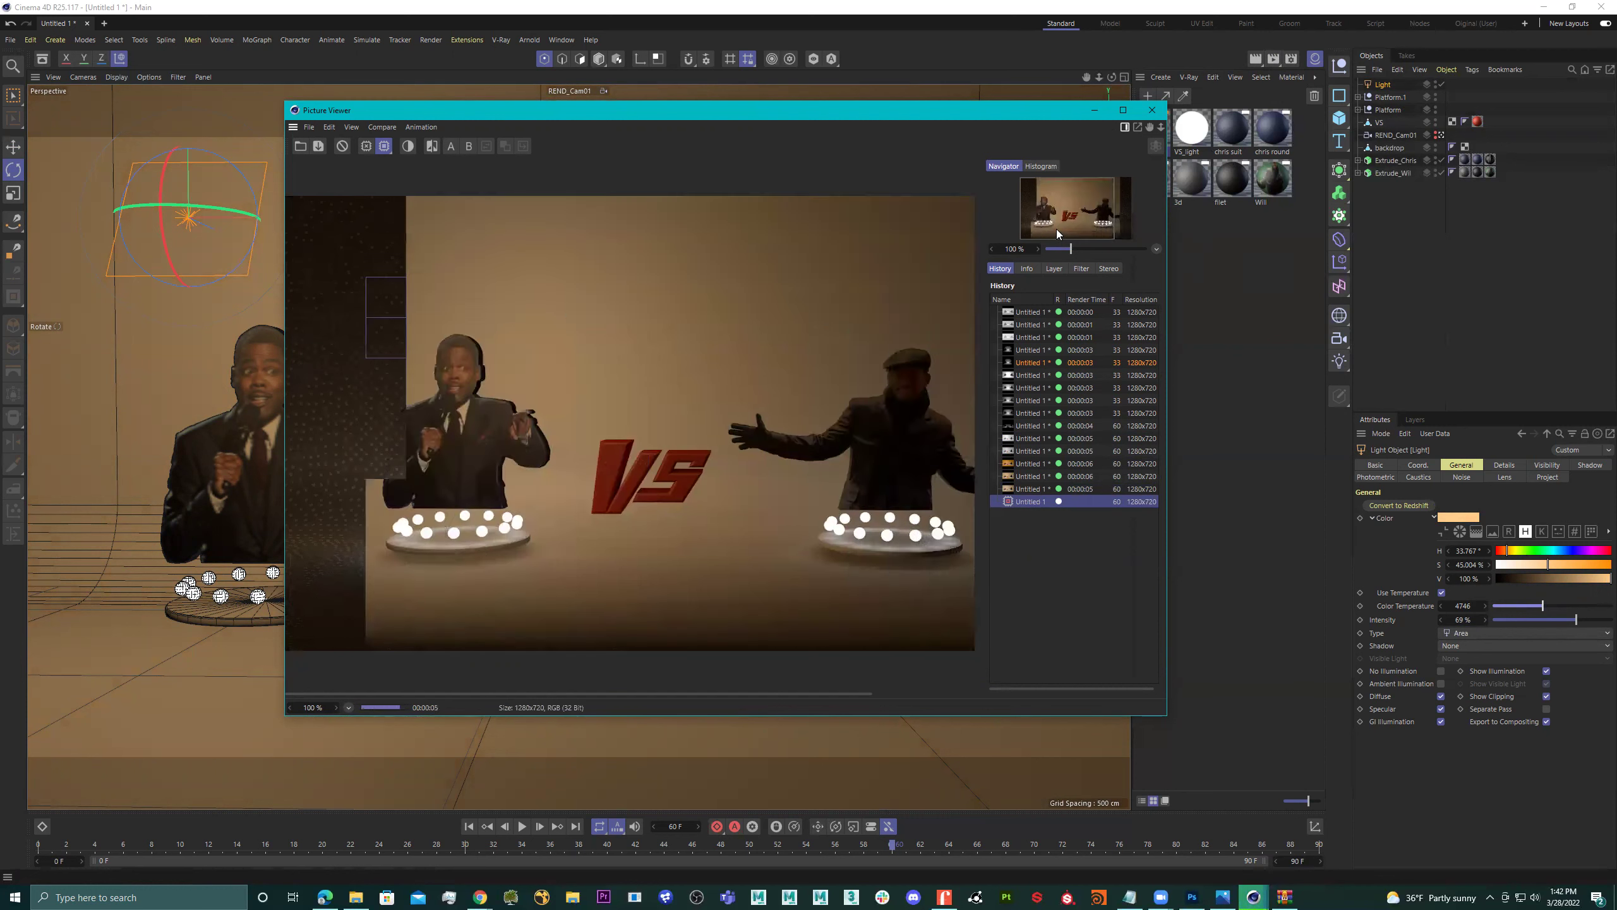
{"action": "left_click", "coordinate": [1151, 109]}
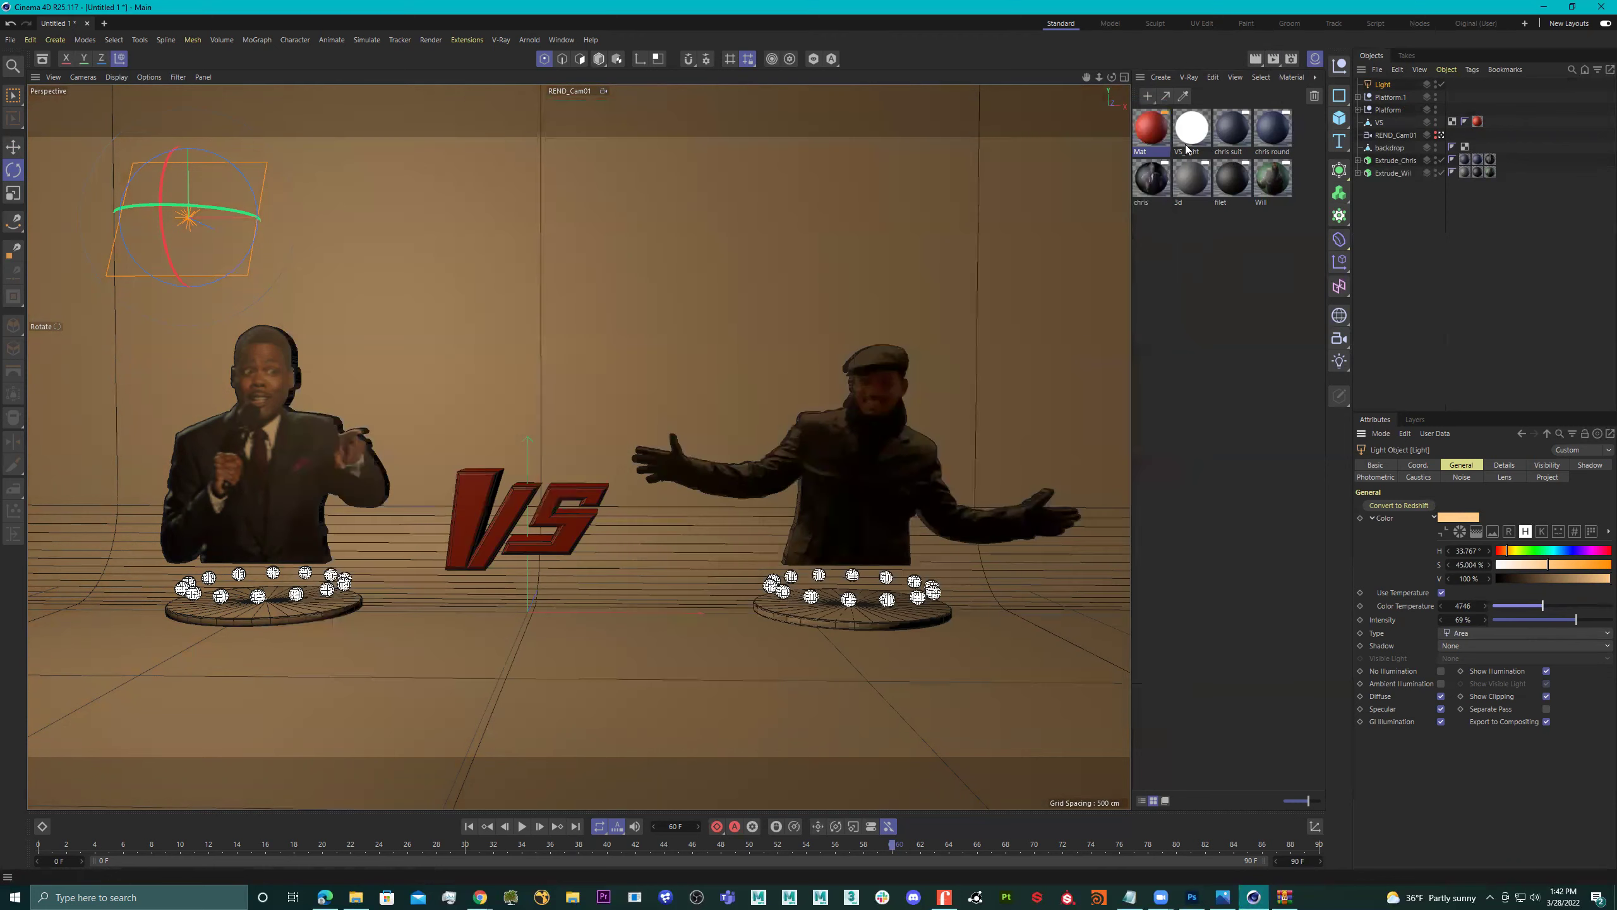
Rename the area light as Light_C.
{"action": "left_click", "coordinate": [1394, 86]}
{"action": "double_click", "coordinate": [1384, 86]}
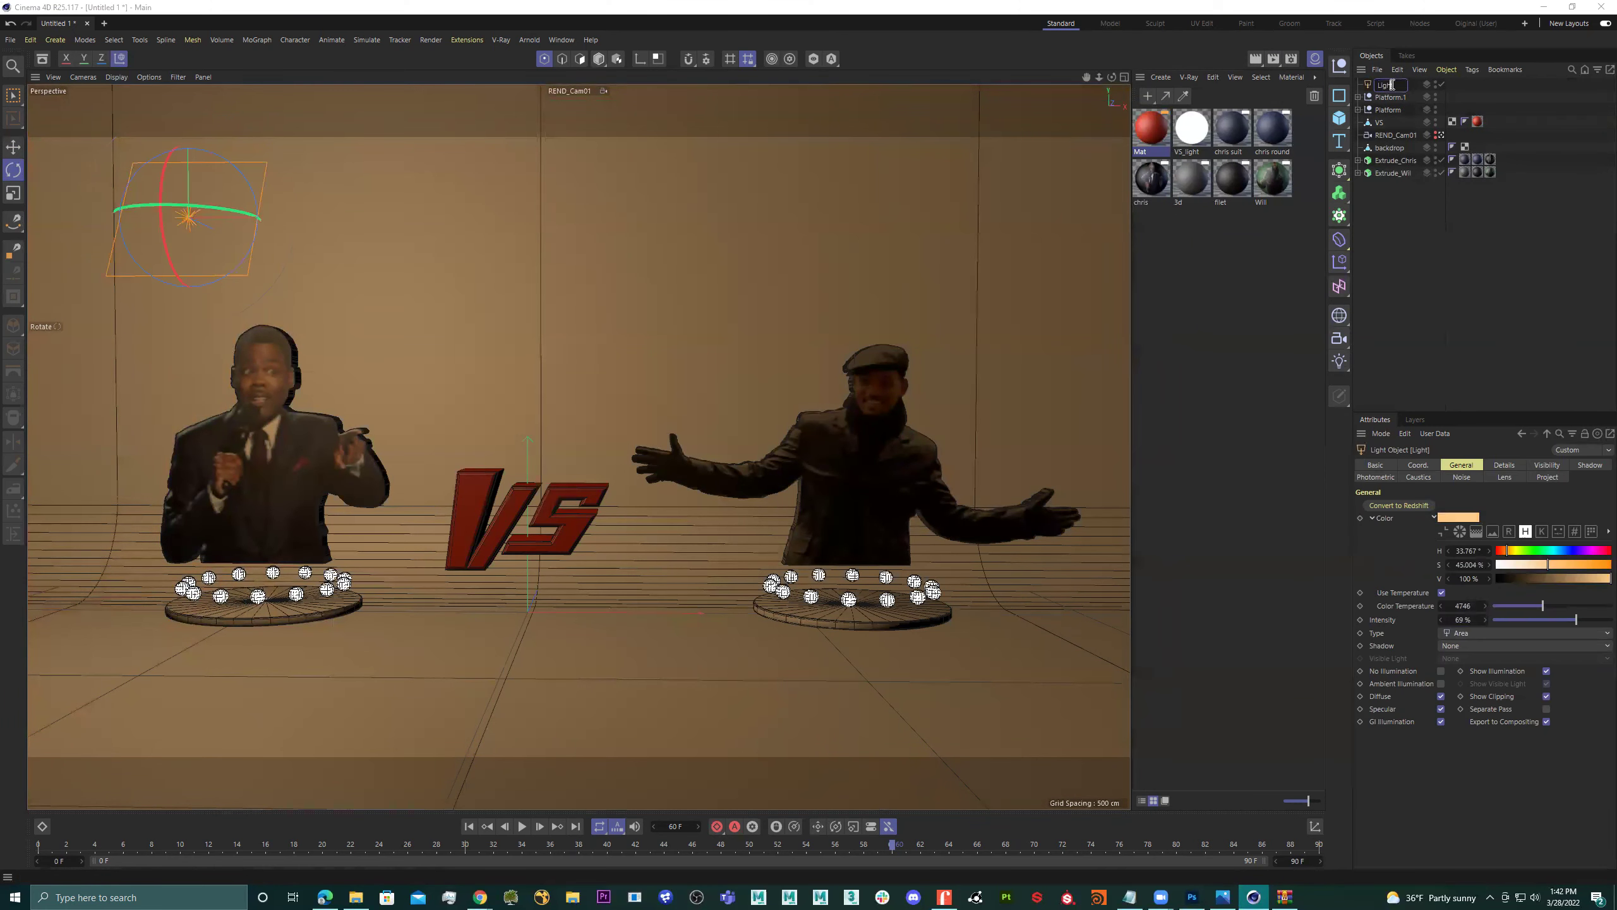
{"action": "type", "text": "_C"}
{"action": "key", "text": "Return"}
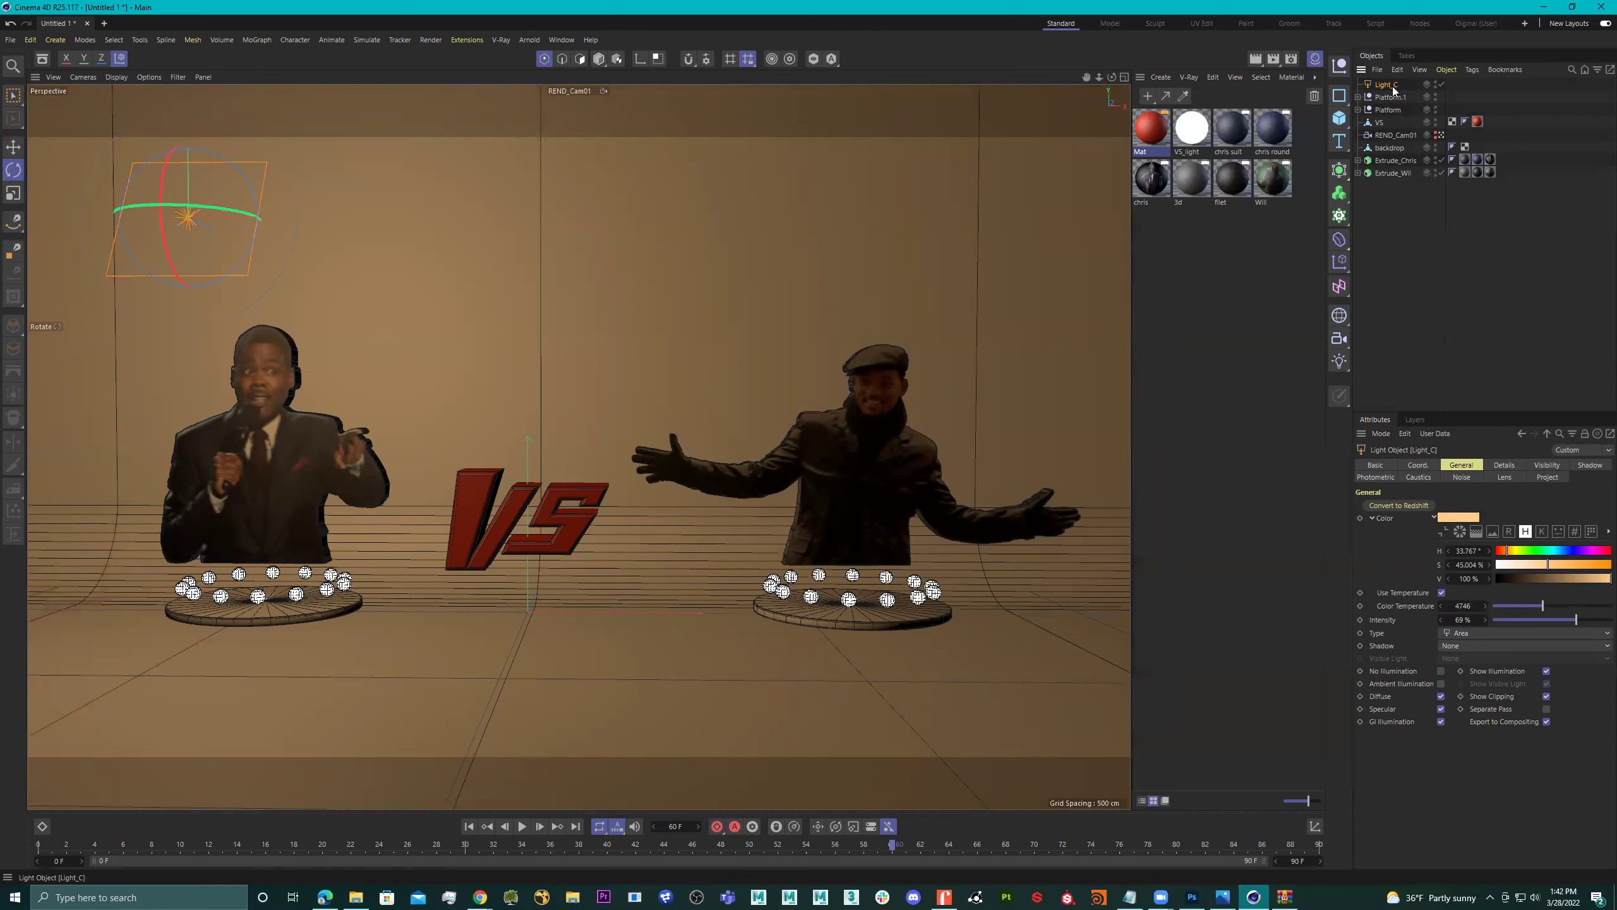
Duplicate Light_C and set the copy's color temperature to about 6725.
{"action": "left_click_drag", "start_coordinate": [1379, 76], "coordinate": [1382, 80], "text": "ctrl"}
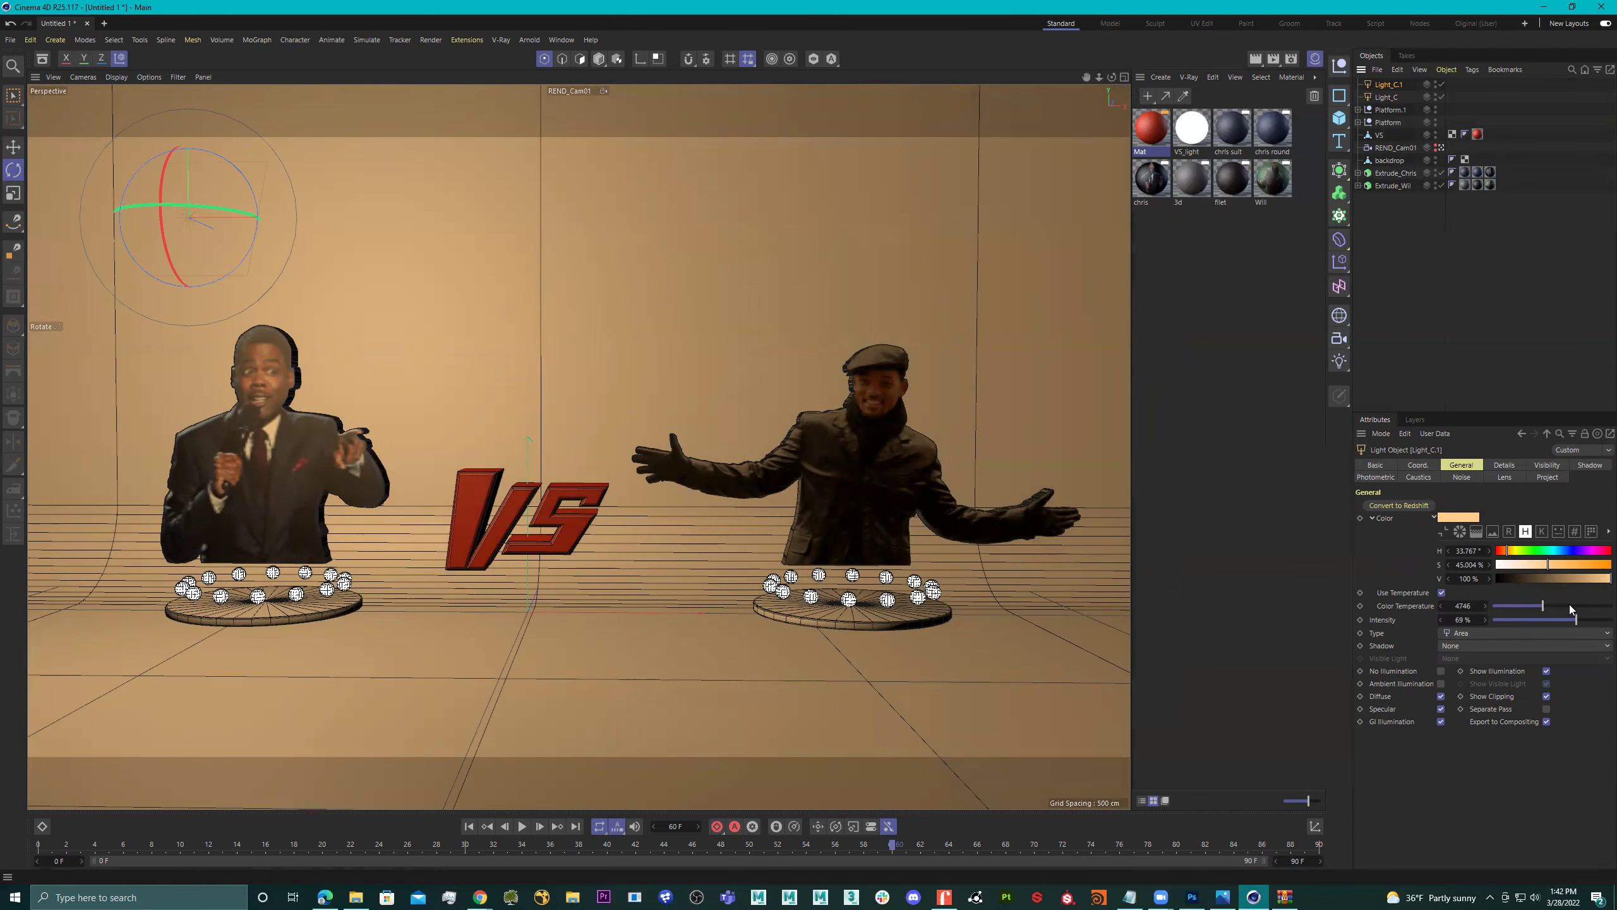
{"action": "left_click", "coordinate": [1569, 605]}
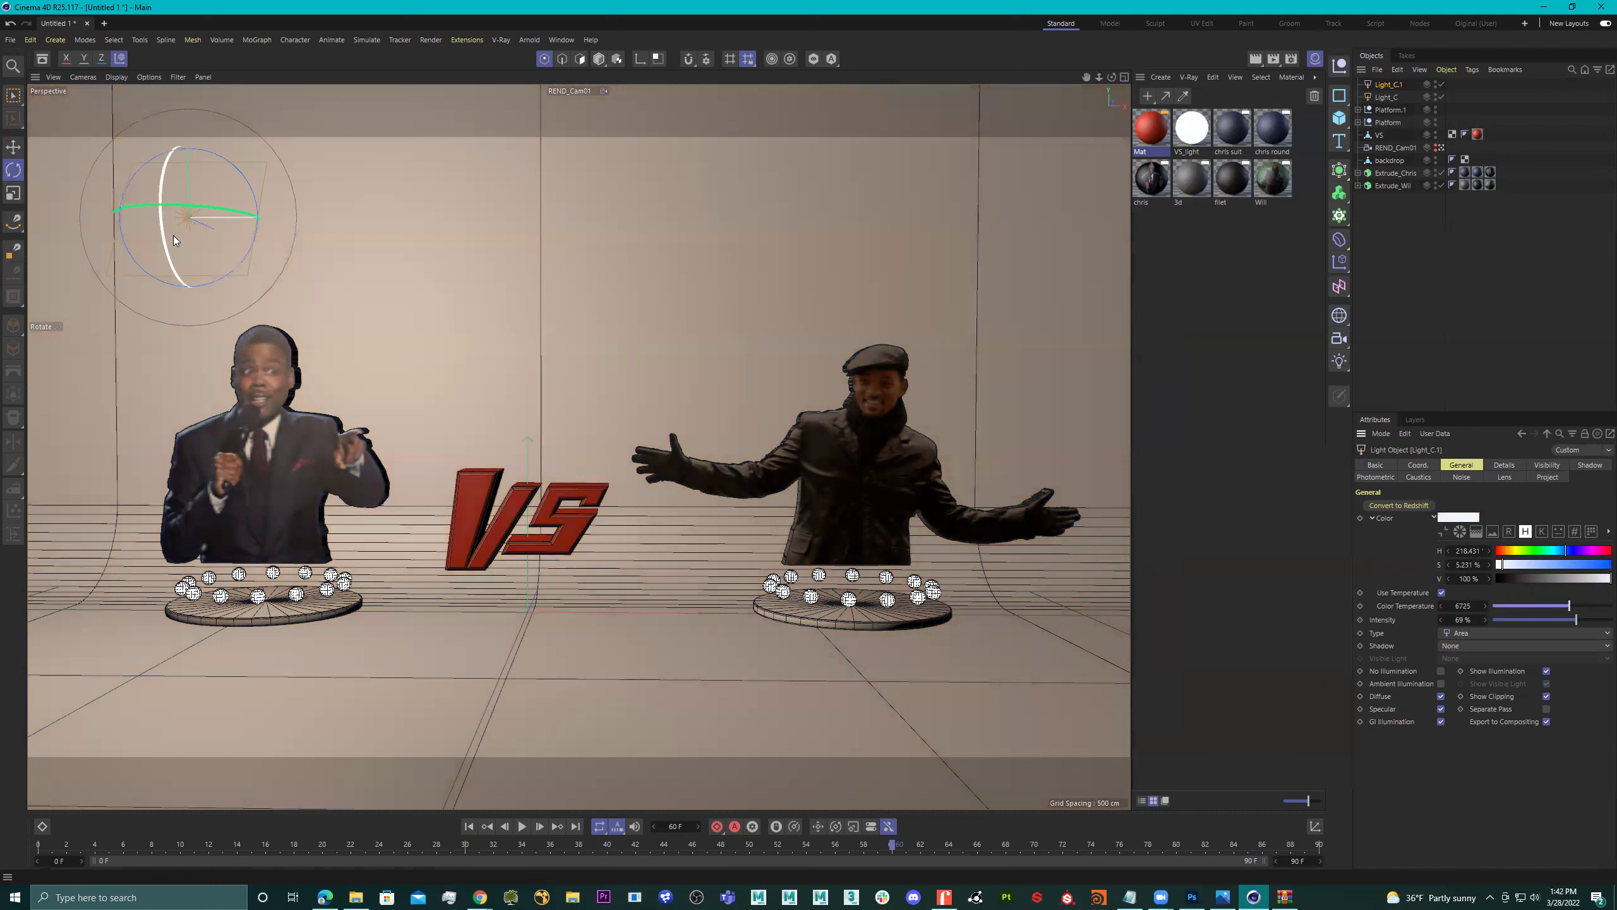
Move the duplicated light along X until it sits above the figure with outstretched arms, and render the frame.
{"action": "key", "text": "w"}
{"action": "key", "text": "e"}
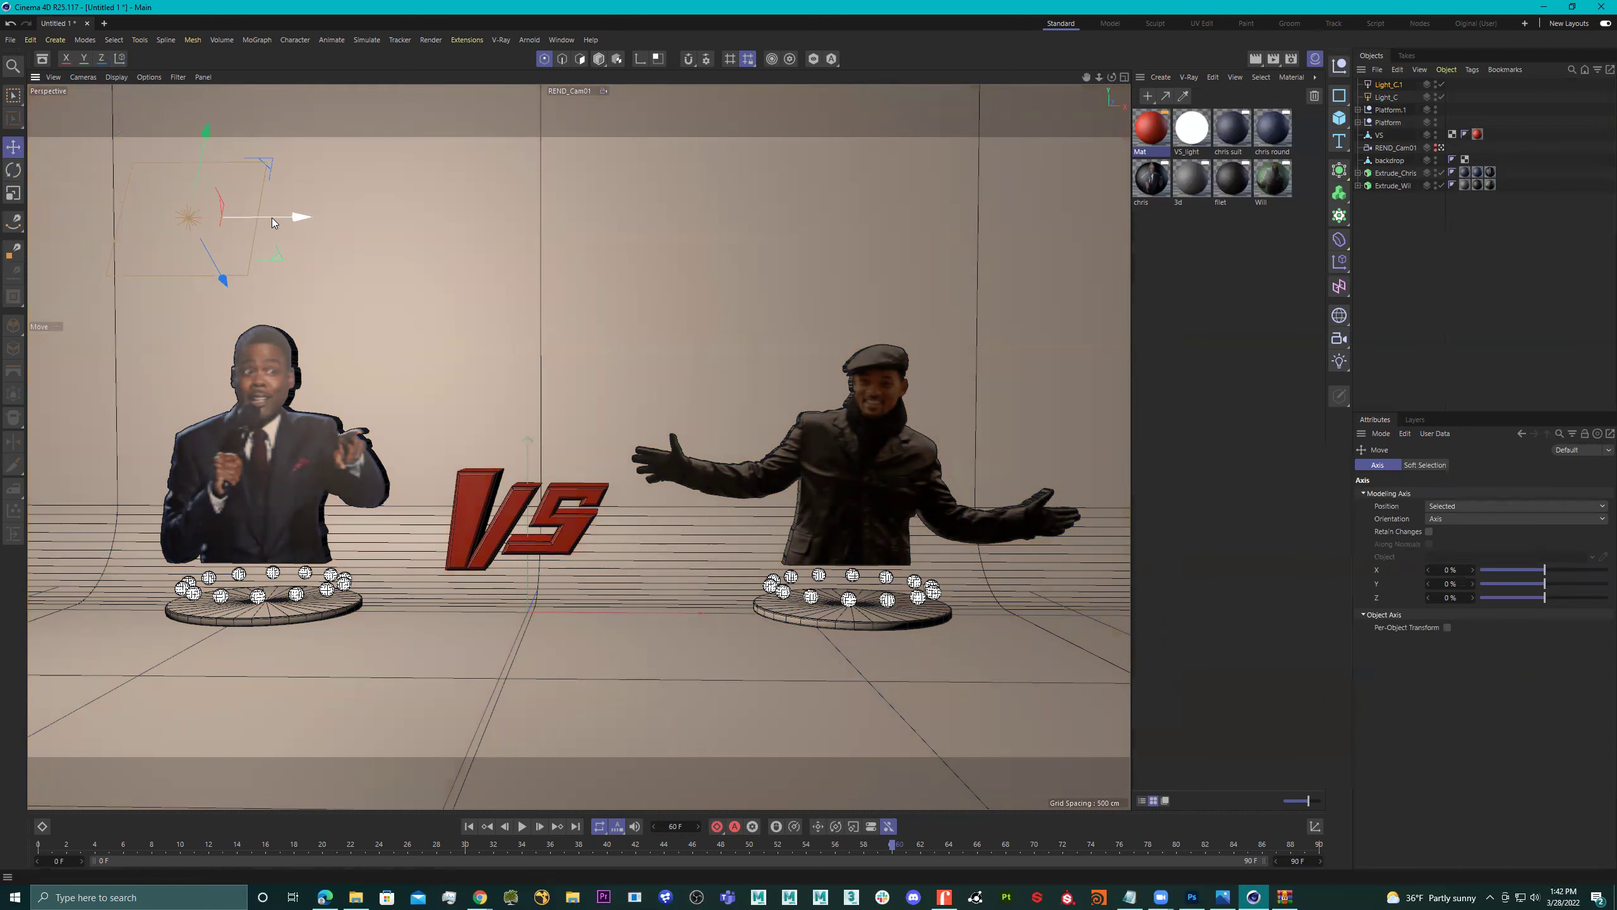
{"action": "left_click_drag", "start_coordinate": [271, 222], "coordinate": [979, 365]}
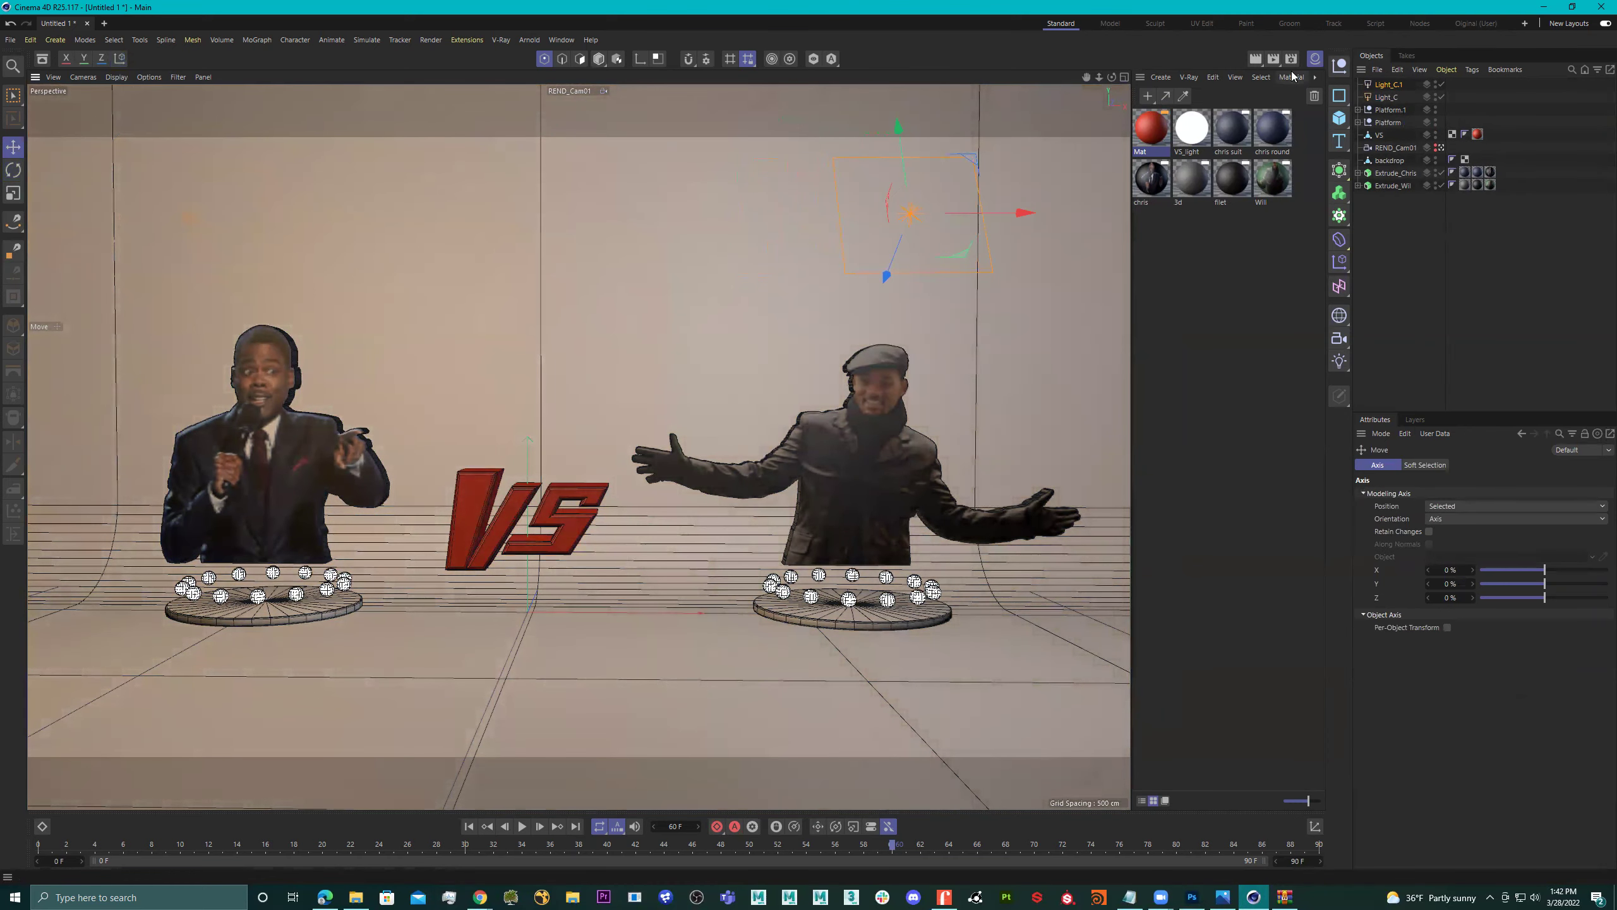
{"action": "left_click", "coordinate": [1276, 60]}
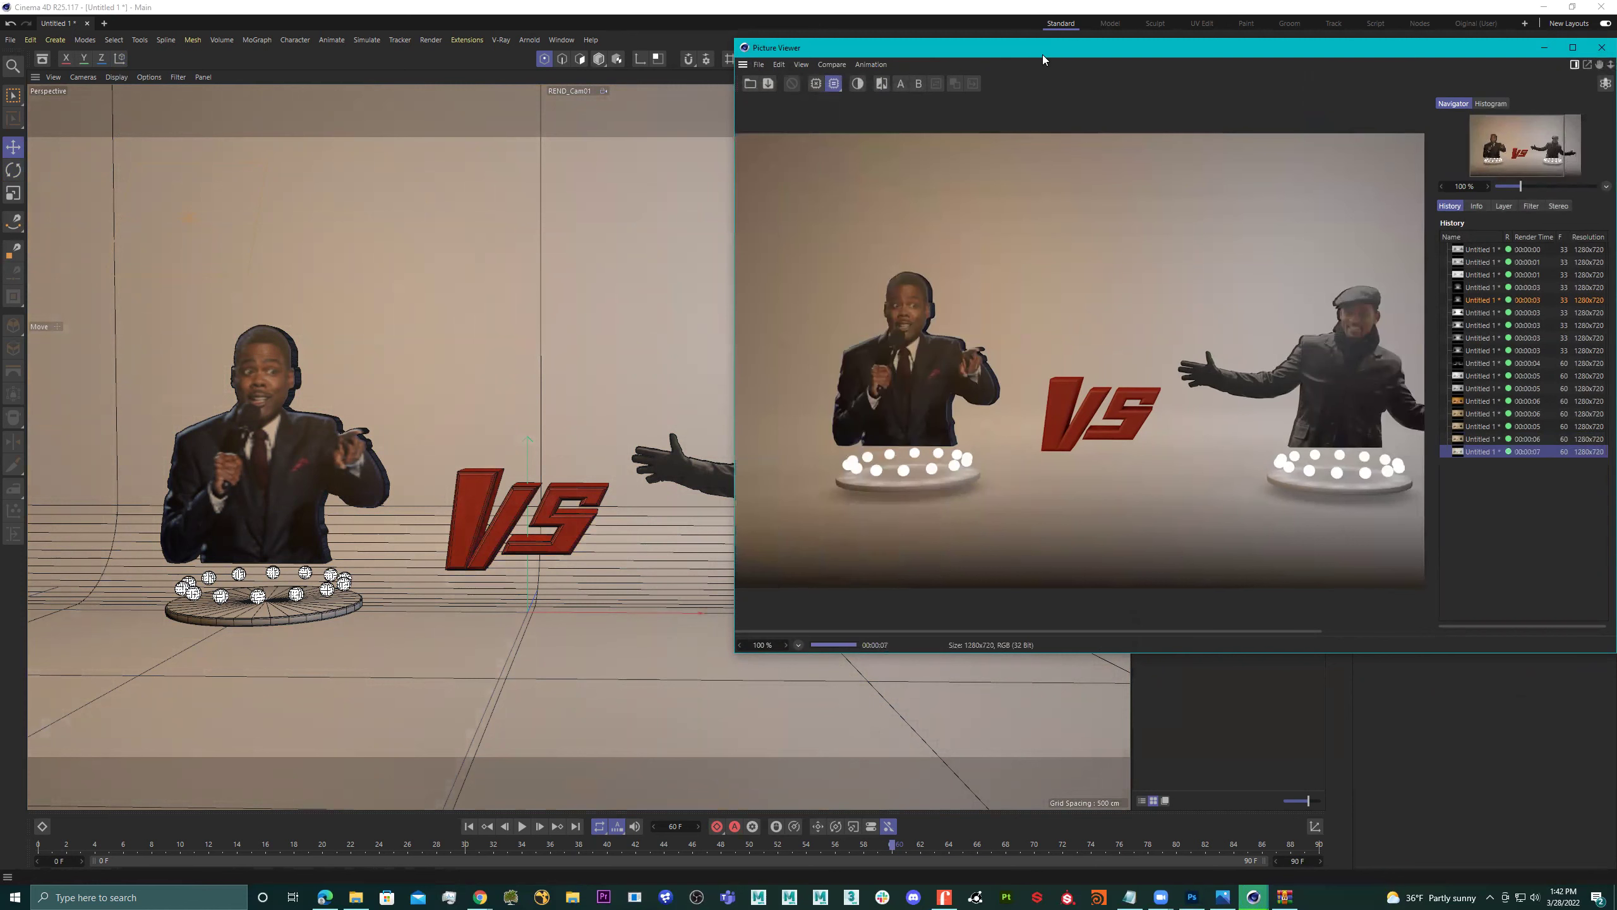
{"action": "left_click_drag", "start_coordinate": [1065, 50], "coordinate": [587, 49]}
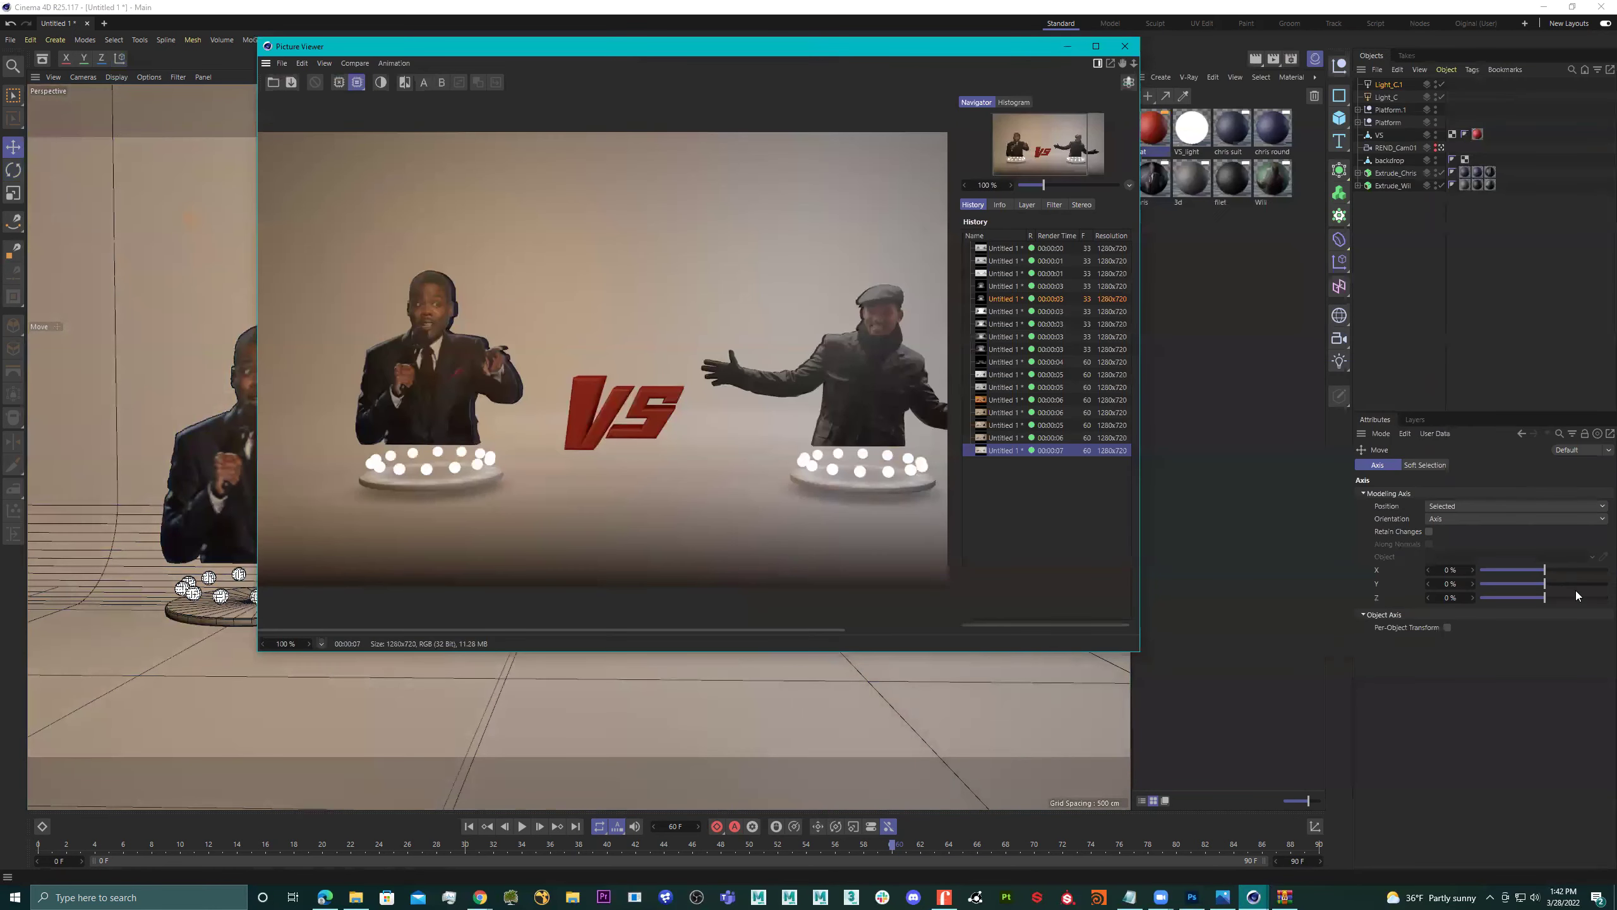
Rename the duplicated light as Light_W.
{"action": "left_click", "coordinate": [1394, 85]}
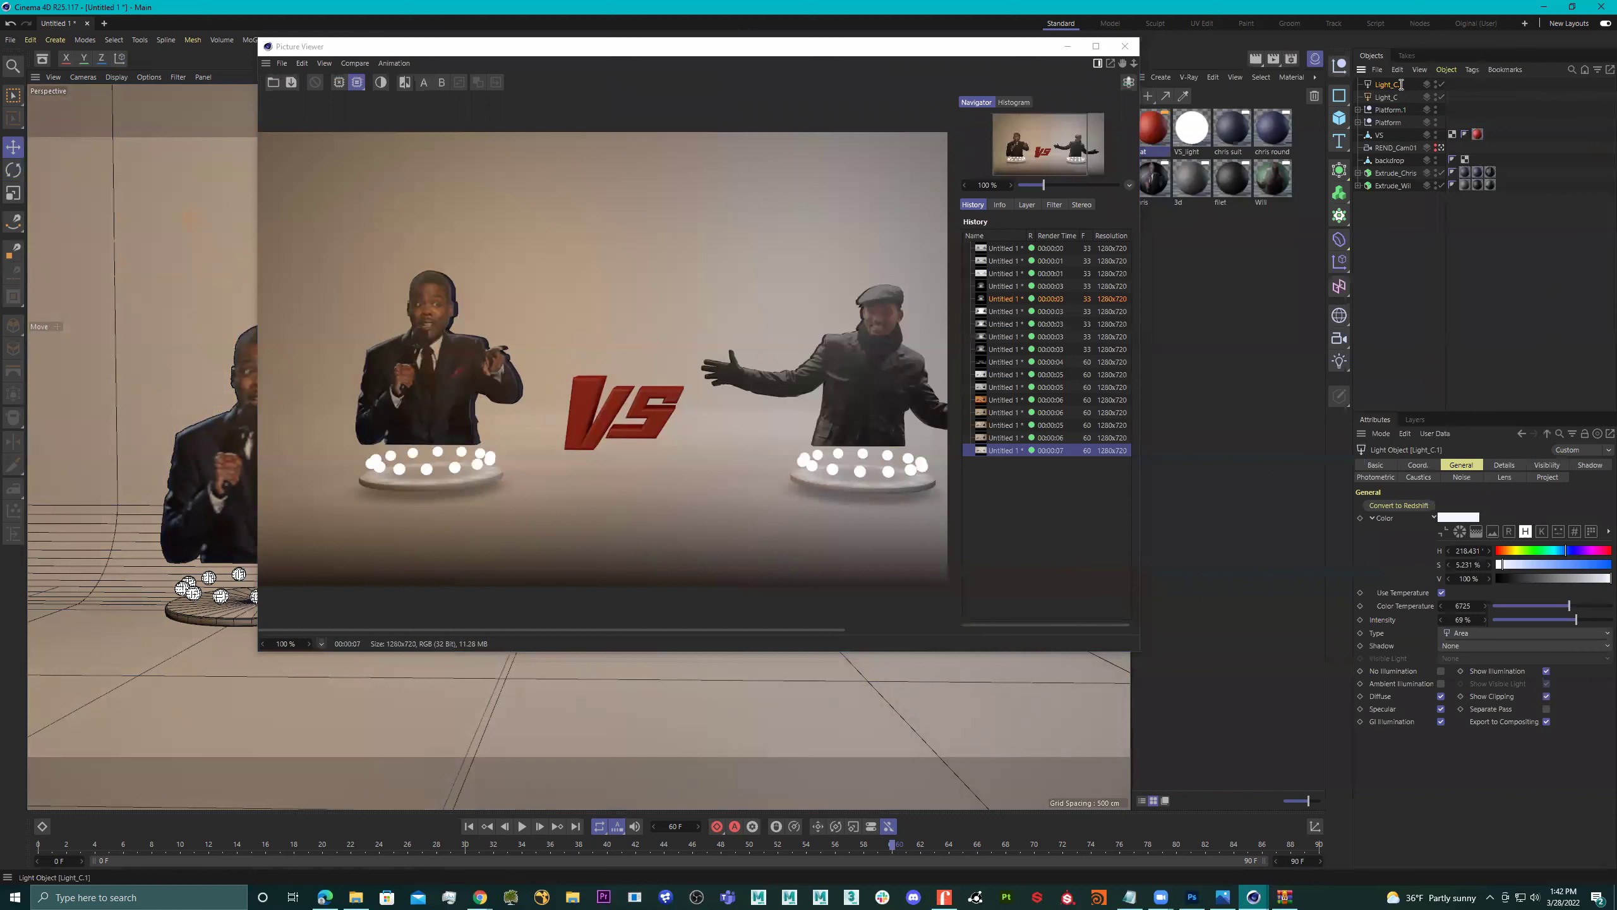
{"action": "double_click", "coordinate": [1400, 84]}
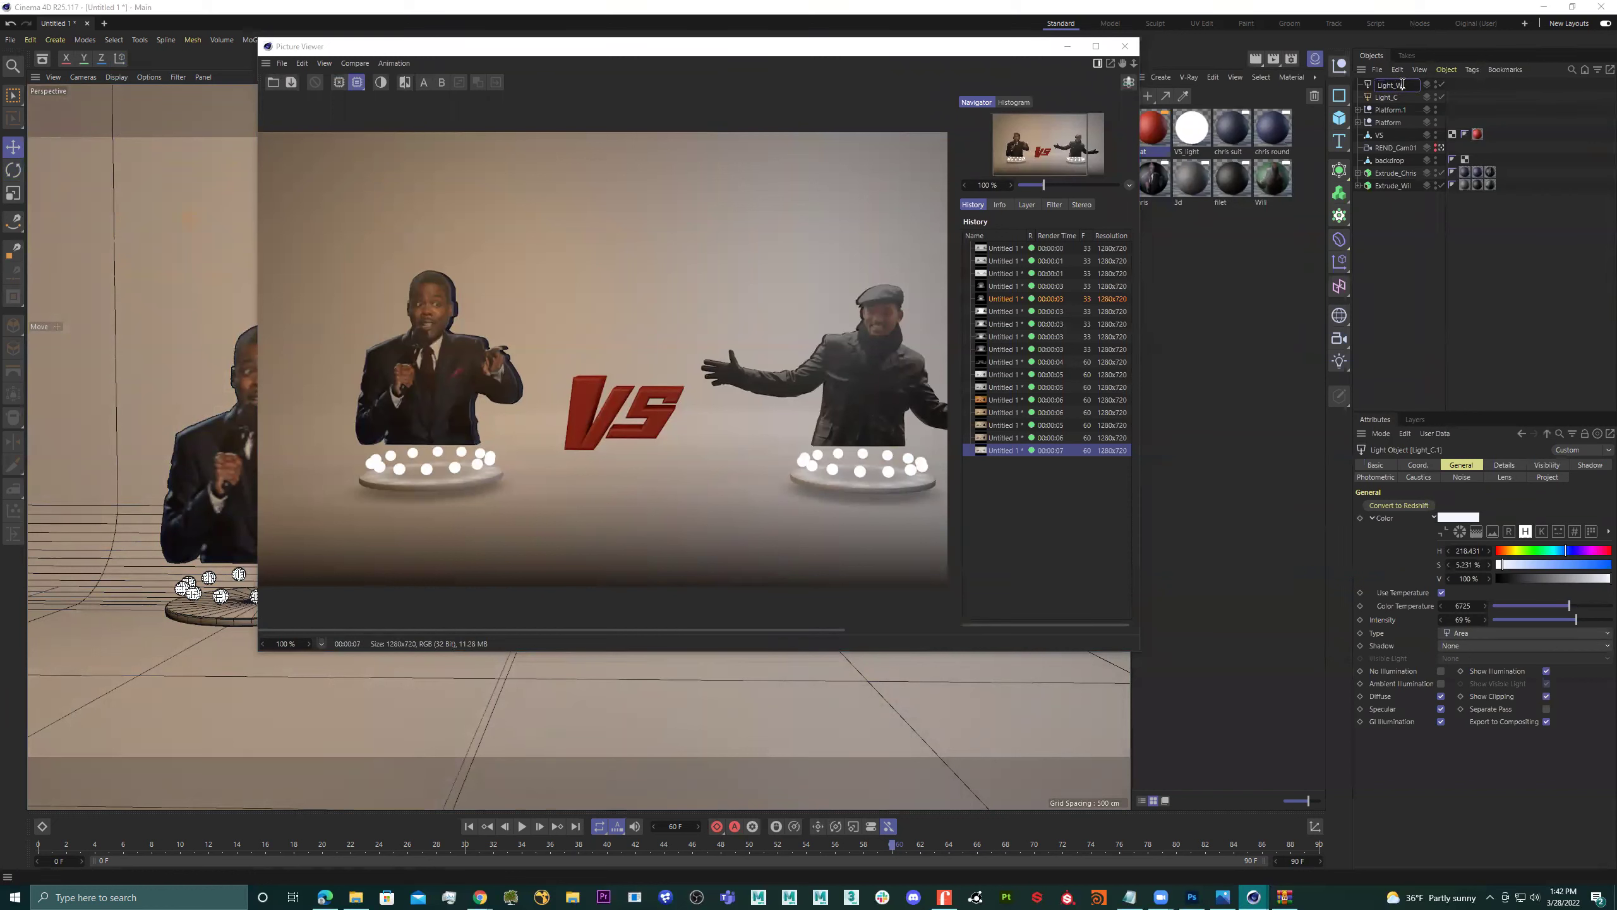
{"action": "key", "text": "Return"}
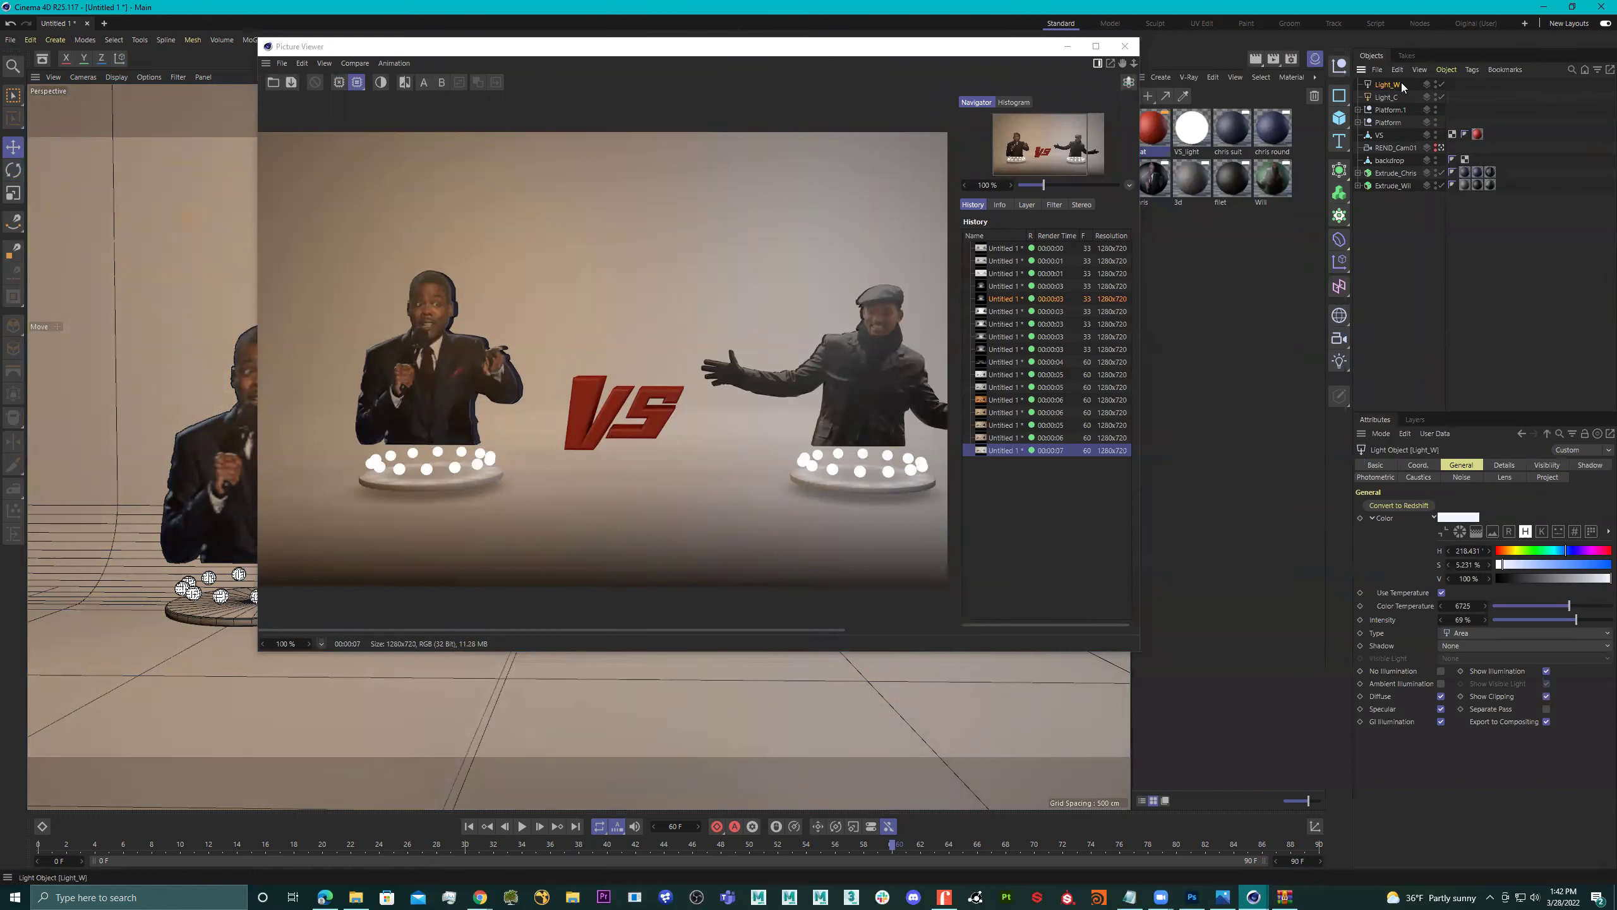
Raise Light_W's color temperature in stages to about 8045, test rendering the frame after each change.
{"action": "left_click", "coordinate": [1580, 606]}
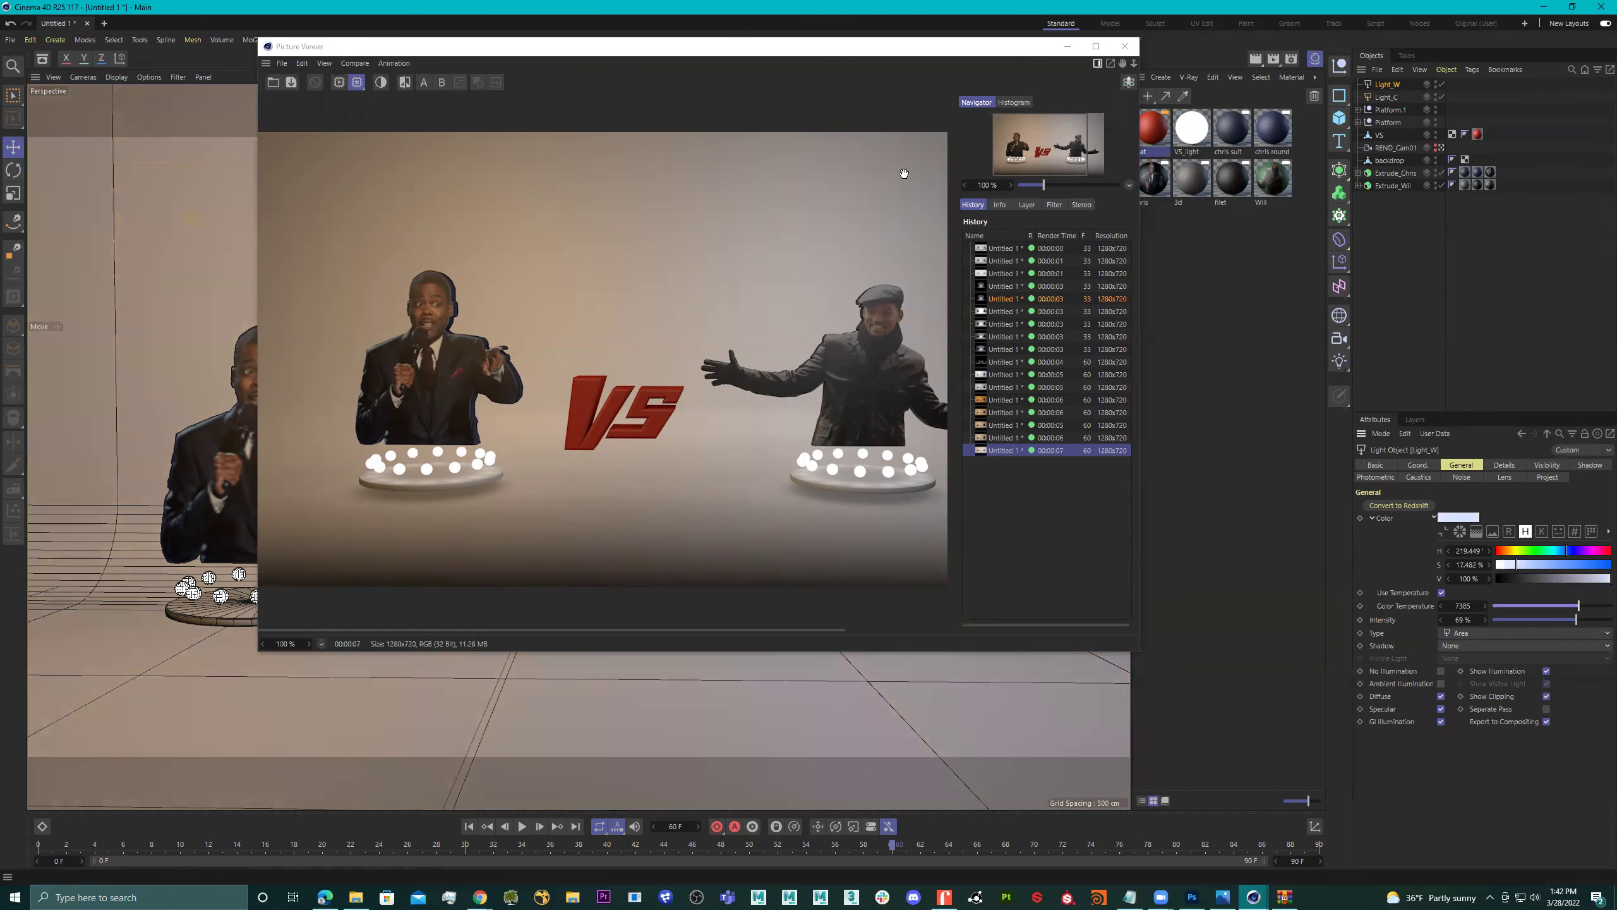
{"action": "left_click", "coordinate": [1275, 59]}
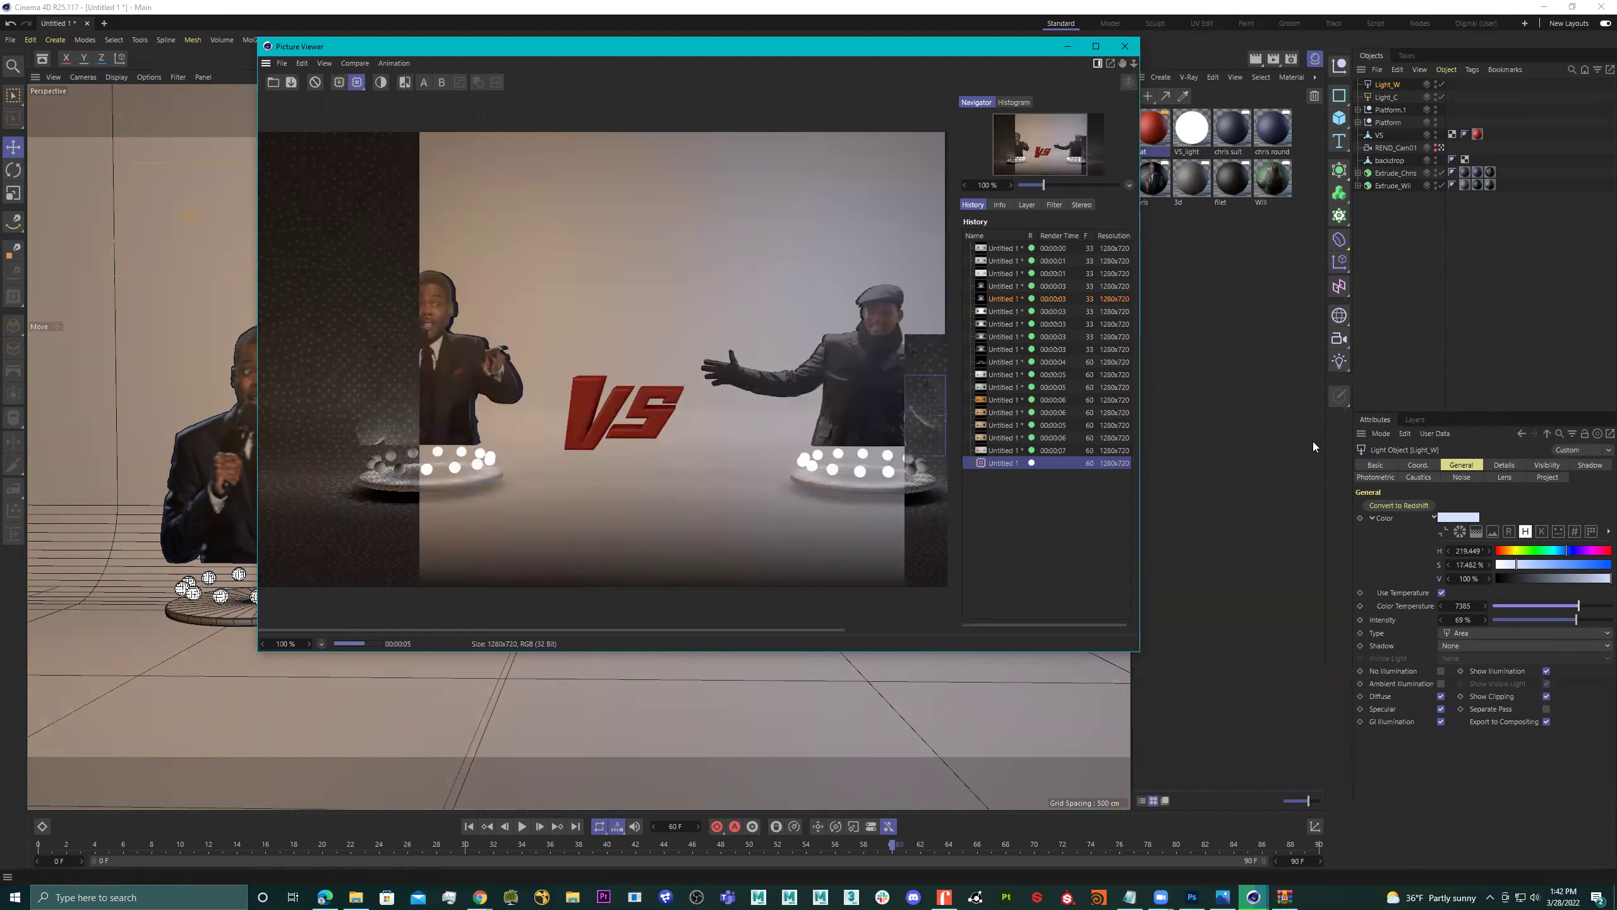
{"action": "left_click", "coordinate": [1586, 606]}
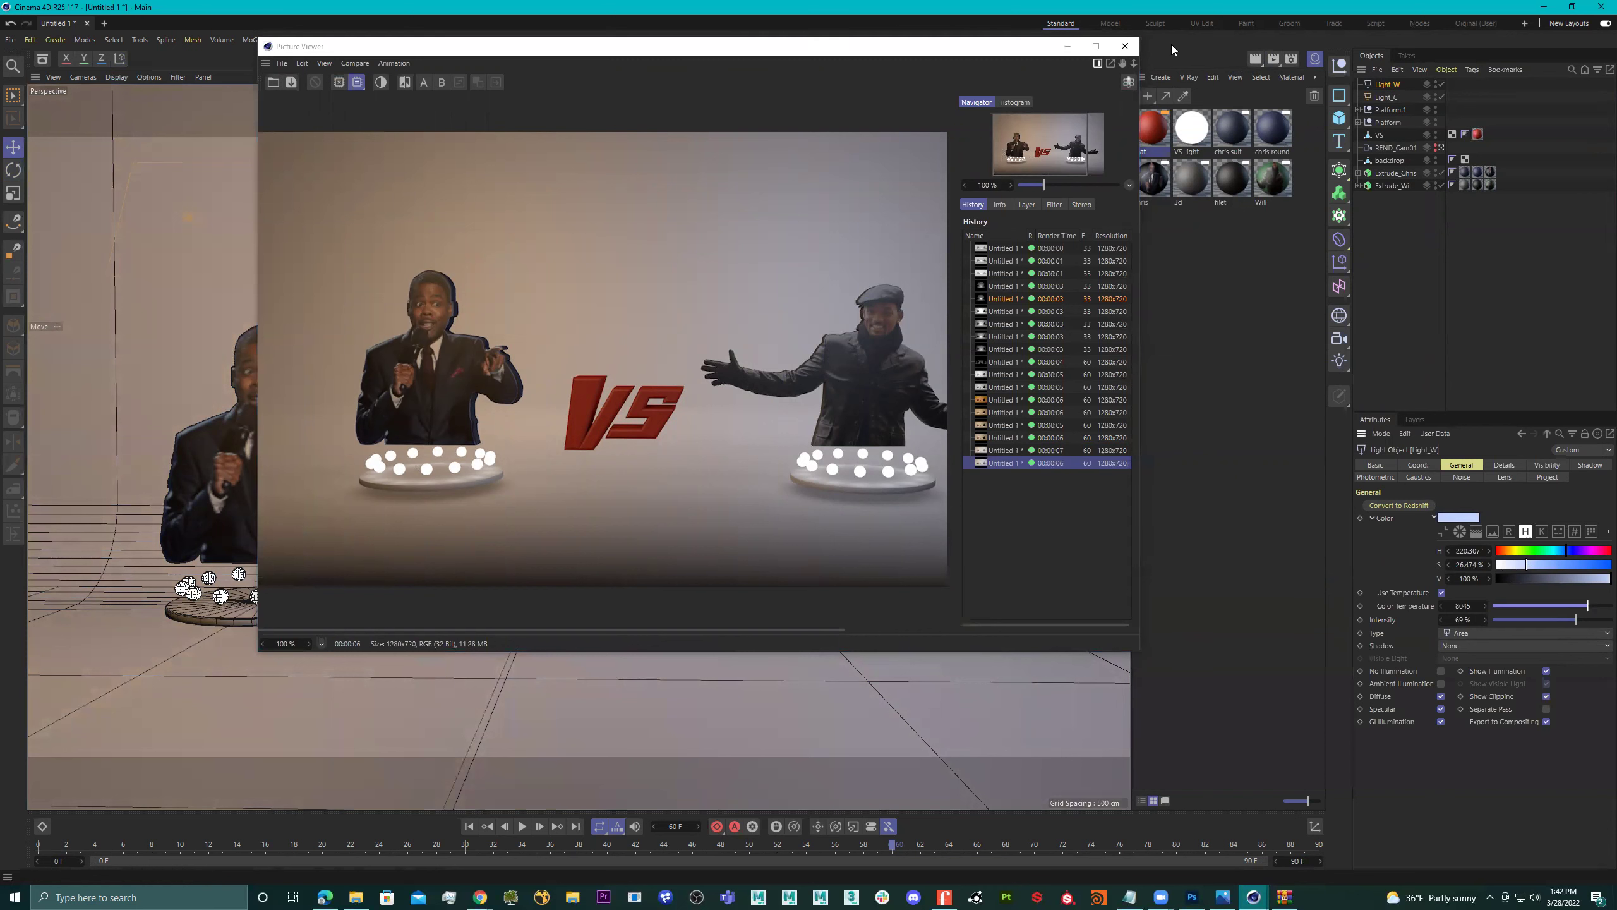
{"action": "left_click", "coordinate": [1274, 58]}
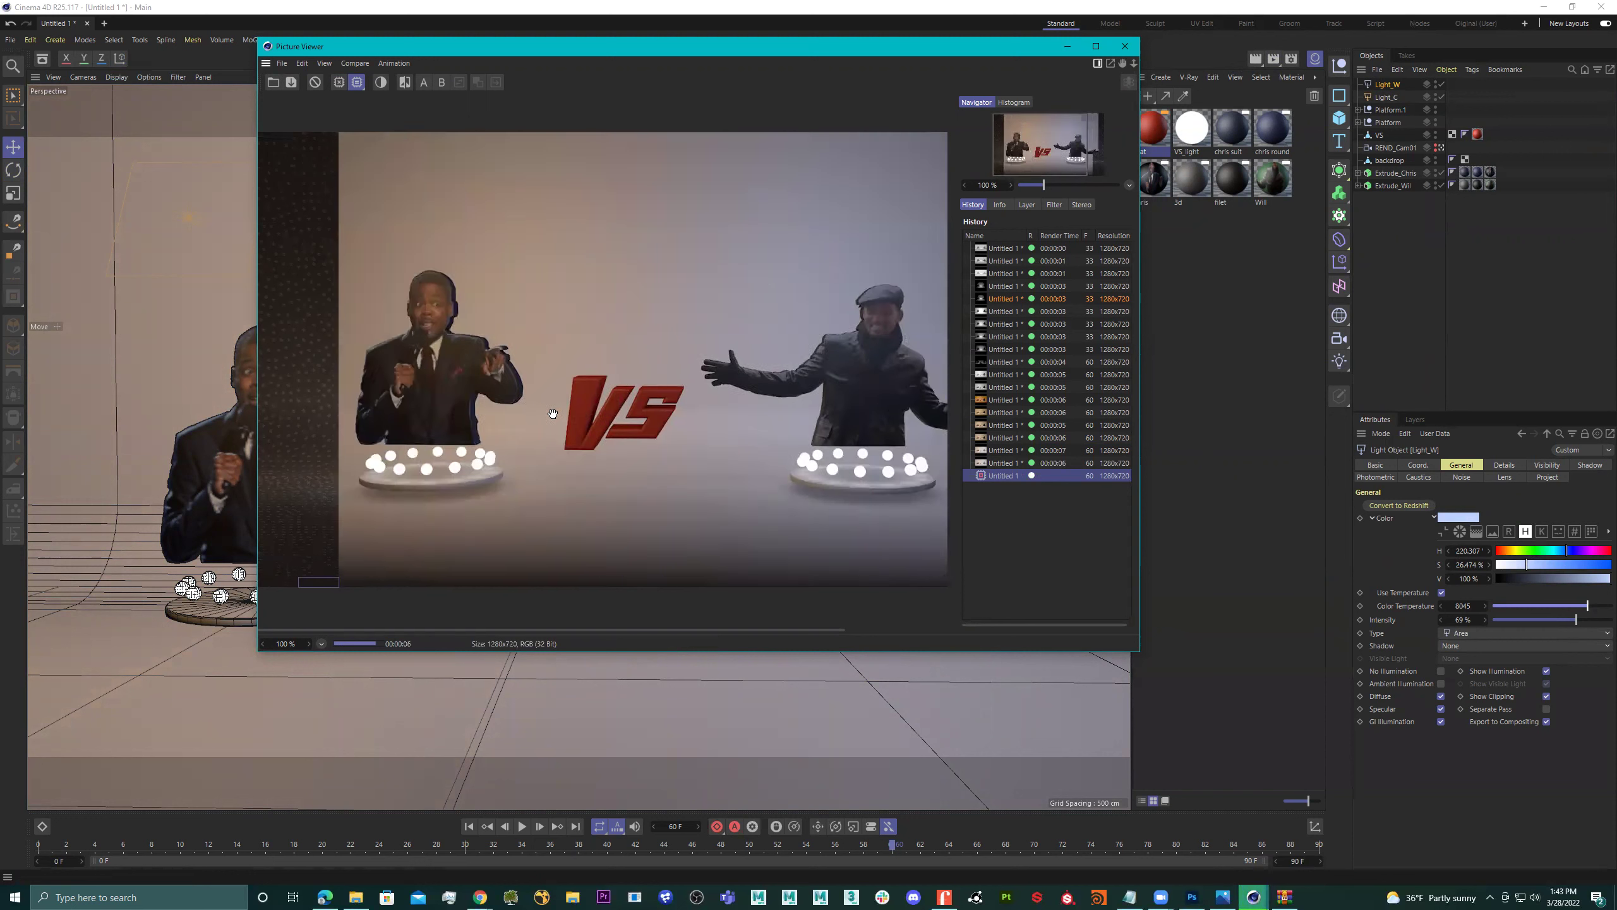
Warm Light_C by lowering its color temperature to about 4369, and render the frame.
{"action": "left_click", "coordinate": [1386, 97]}
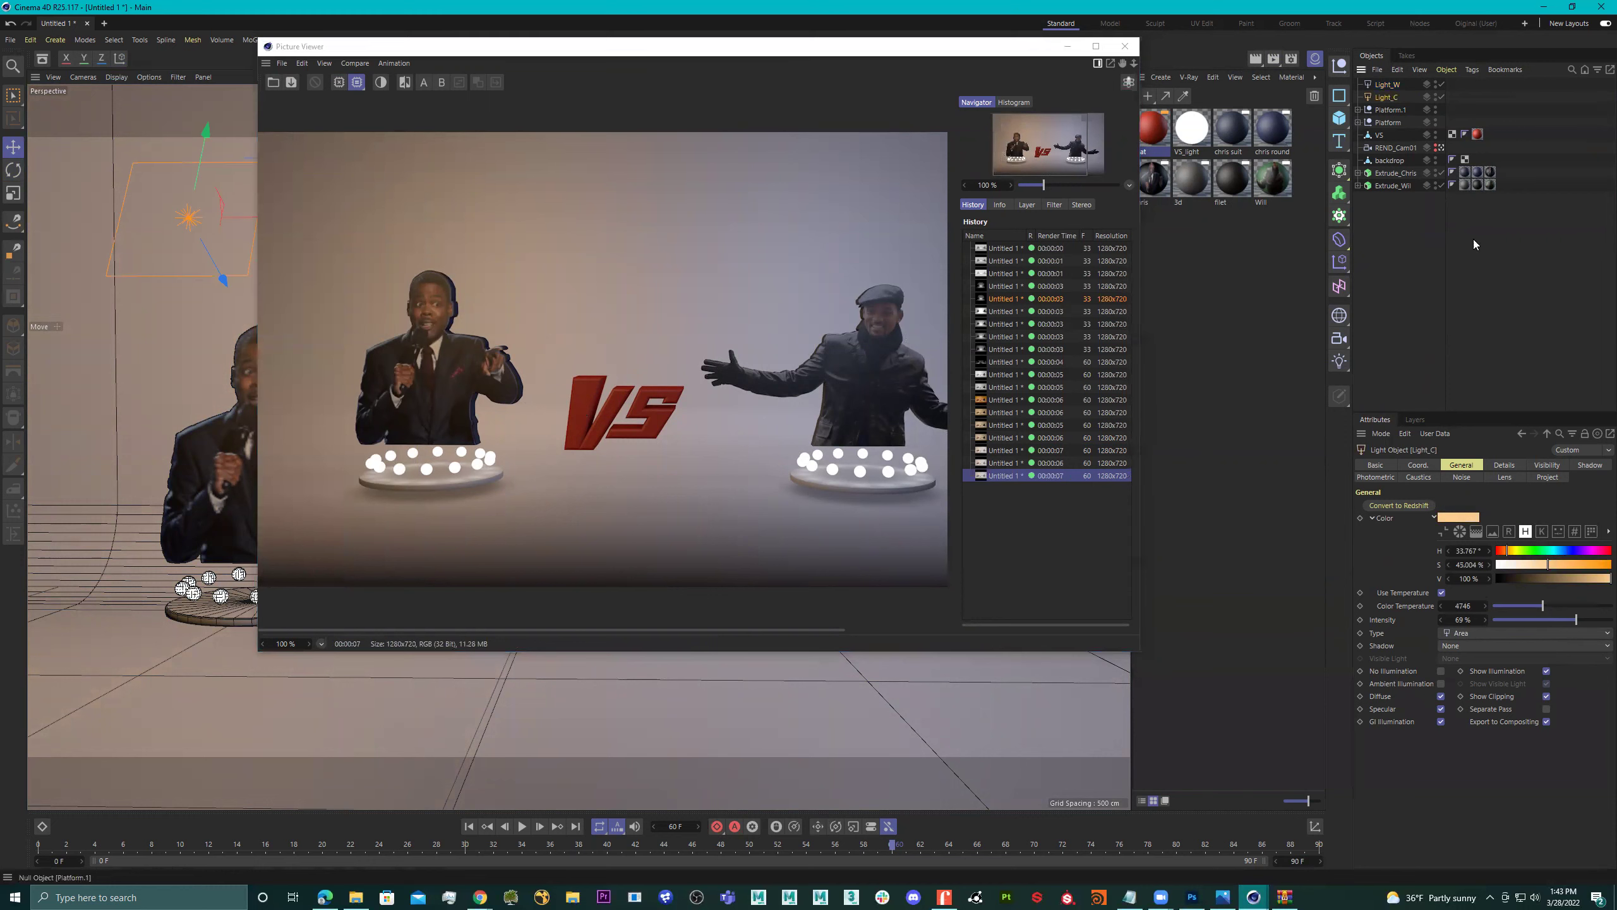
{"action": "left_click_drag", "start_coordinate": [1540, 606], "coordinate": [1534, 607]}
{"action": "left_click", "coordinate": [1274, 58]}
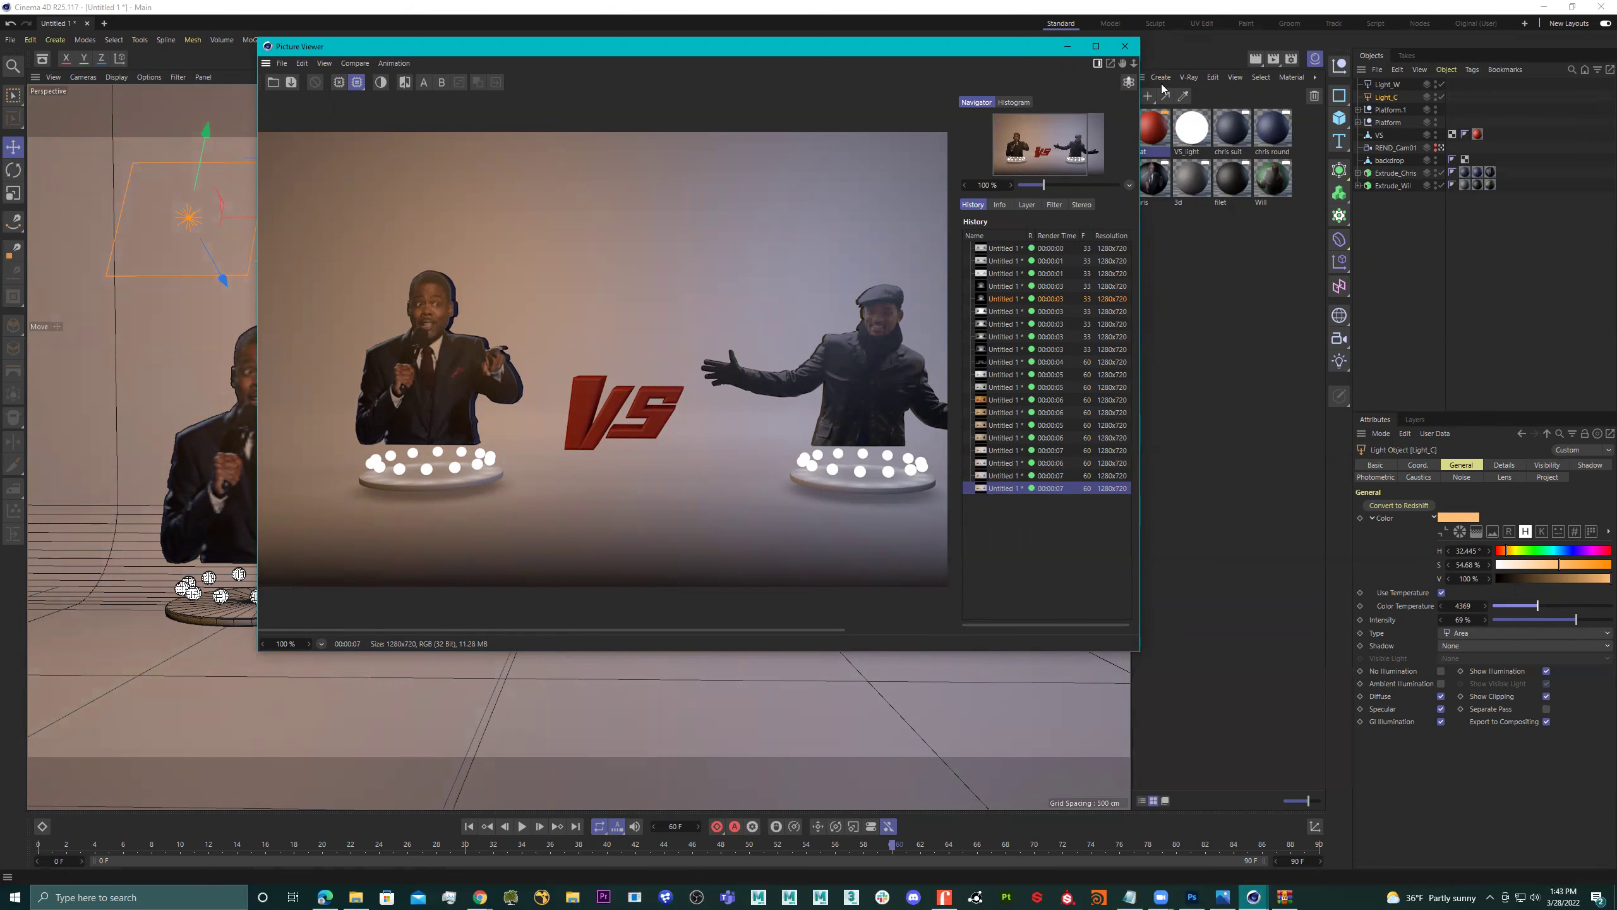
Create a new material named backdrop and apply it to the backdrop object.
{"action": "left_click", "coordinate": [1125, 46]}
{"action": "double_click", "coordinate": [1237, 312]}
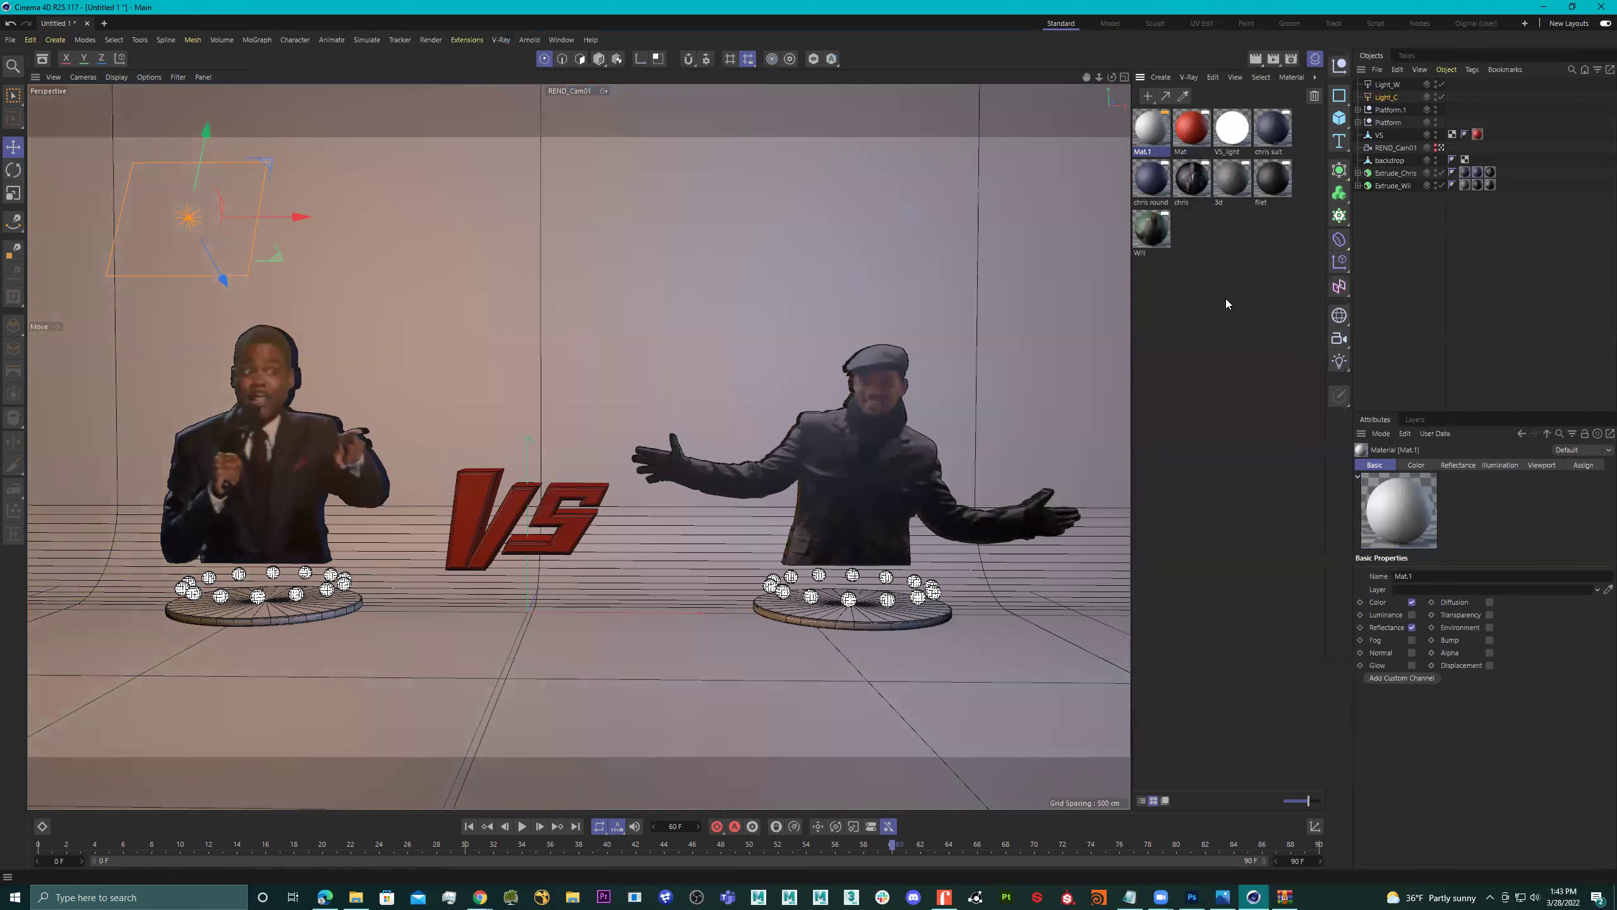
{"action": "double_click", "coordinate": [1148, 134]}
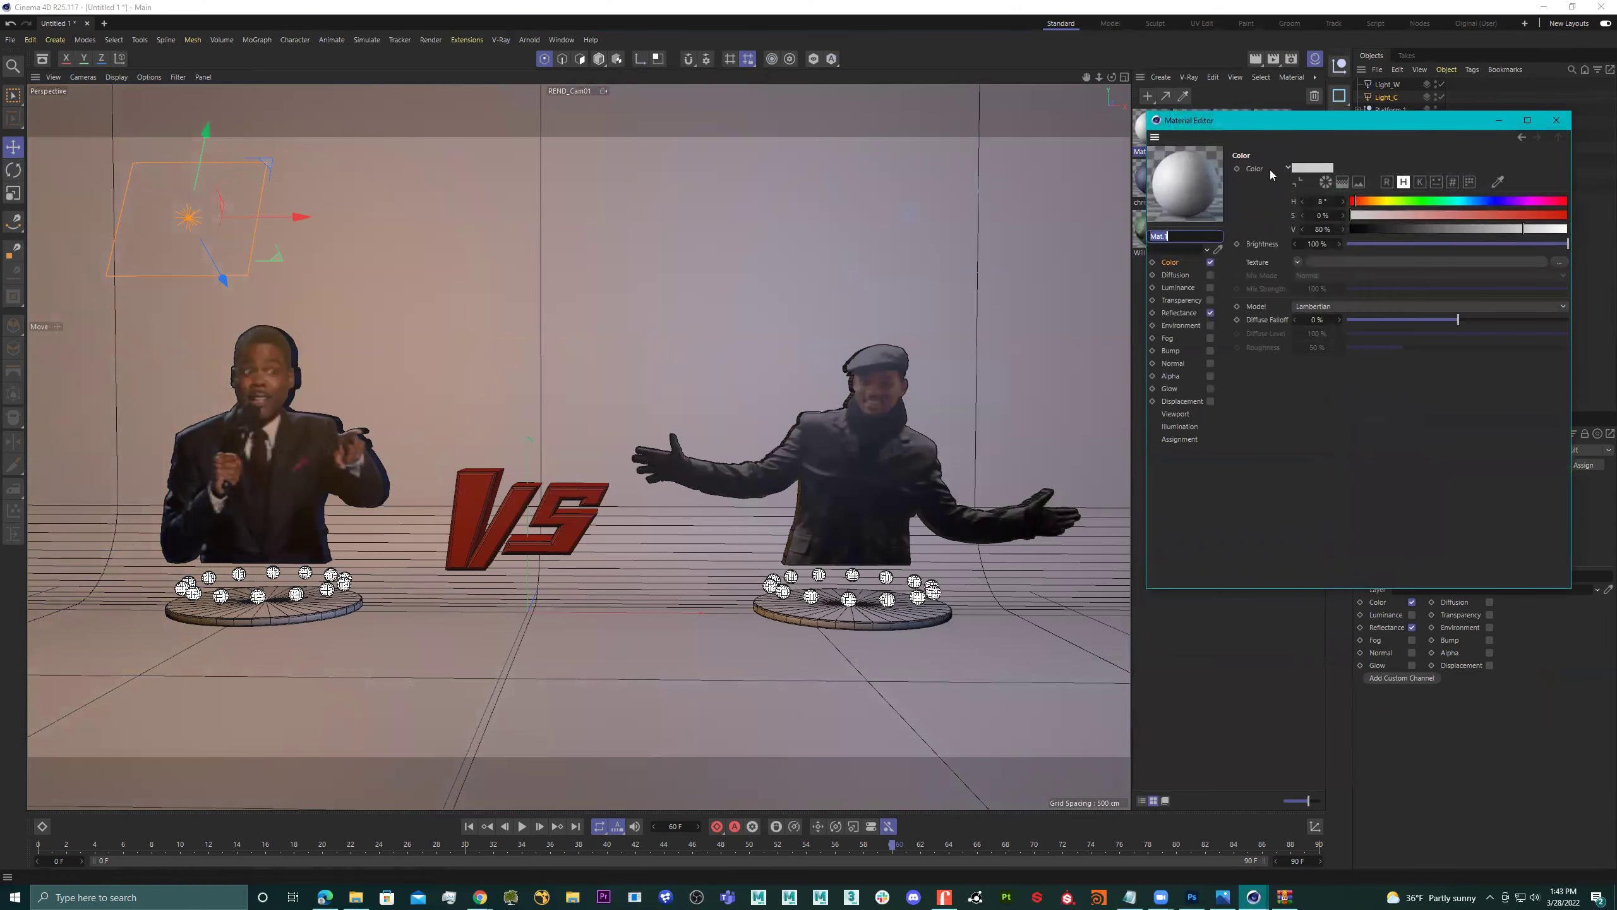
{"action": "type", "text": "backdrop"}
{"action": "left_click", "coordinate": [1556, 120]}
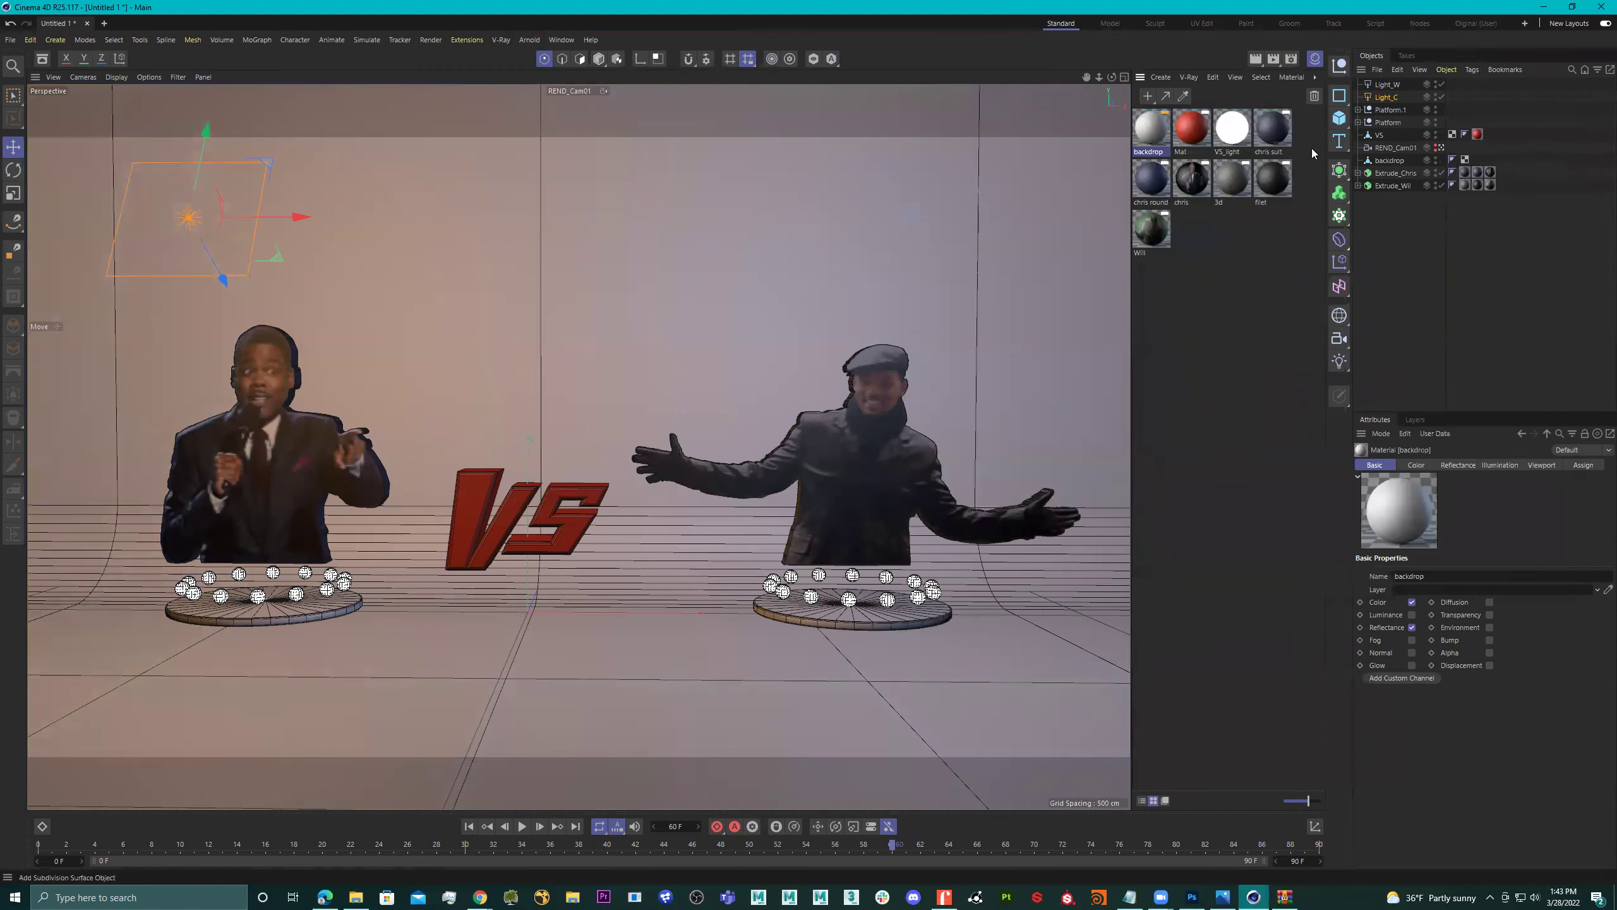
{"action": "mouse_move", "coordinate": [1372, 175]}
{"action": "left_mouse_down"}
{"action": "mouse_move", "coordinate": [1397, 192]}
{"action": "mouse_move", "coordinate": [1391, 161]}
{"action": "left_mouse_up"}
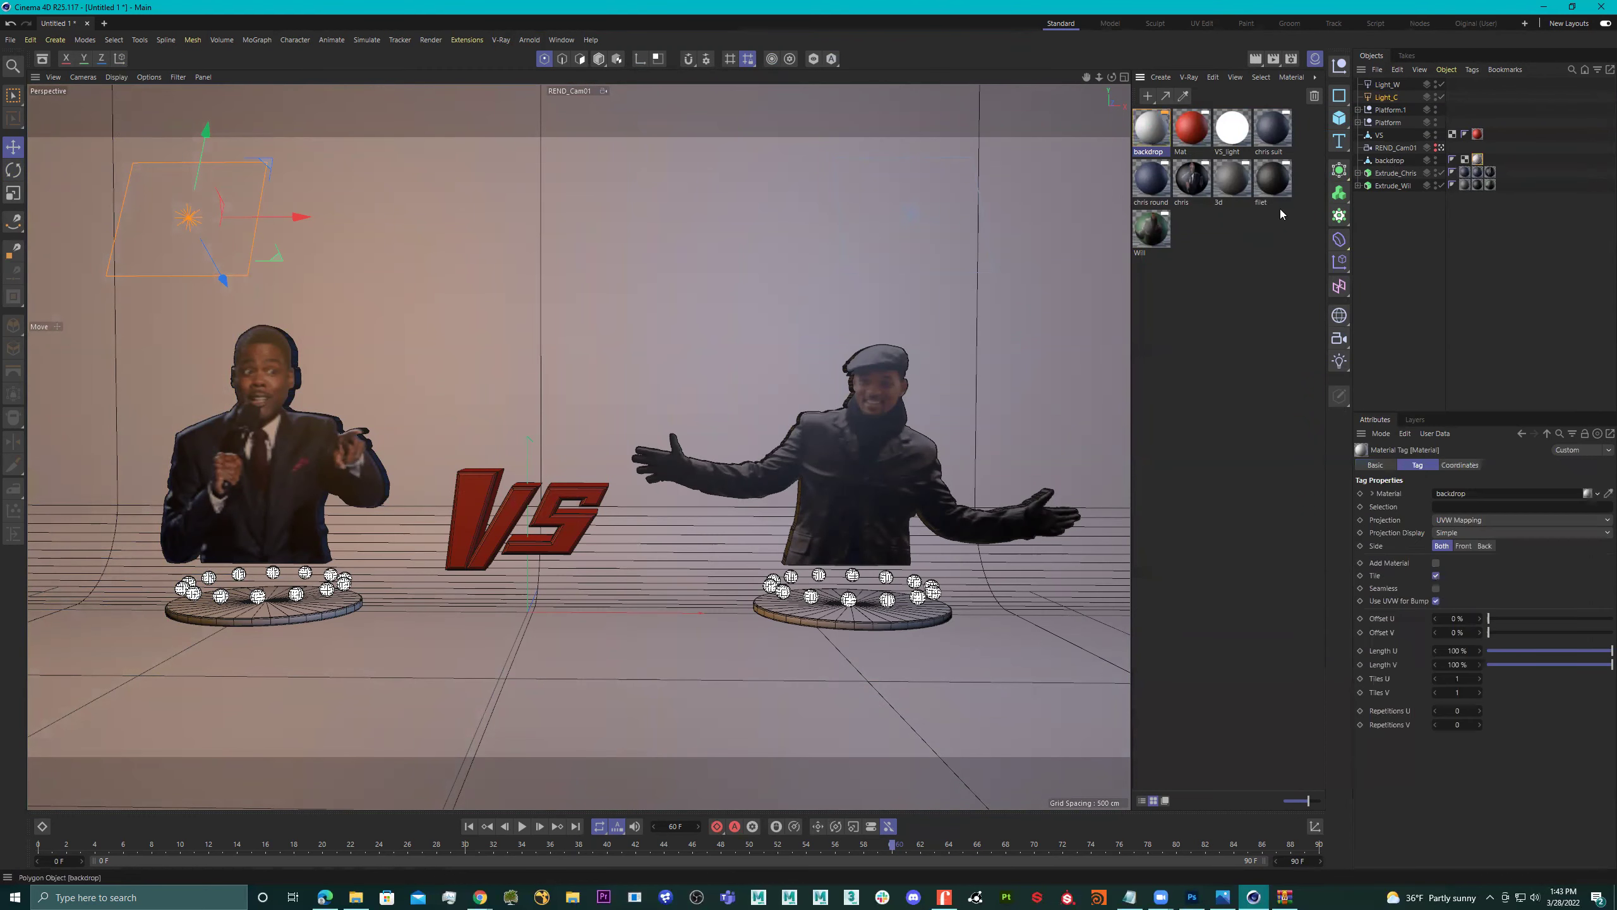
Tint the backdrop material tan with hue 39° and saturation 34%, and test render the frame.
{"action": "double_click", "coordinate": [1477, 160]}
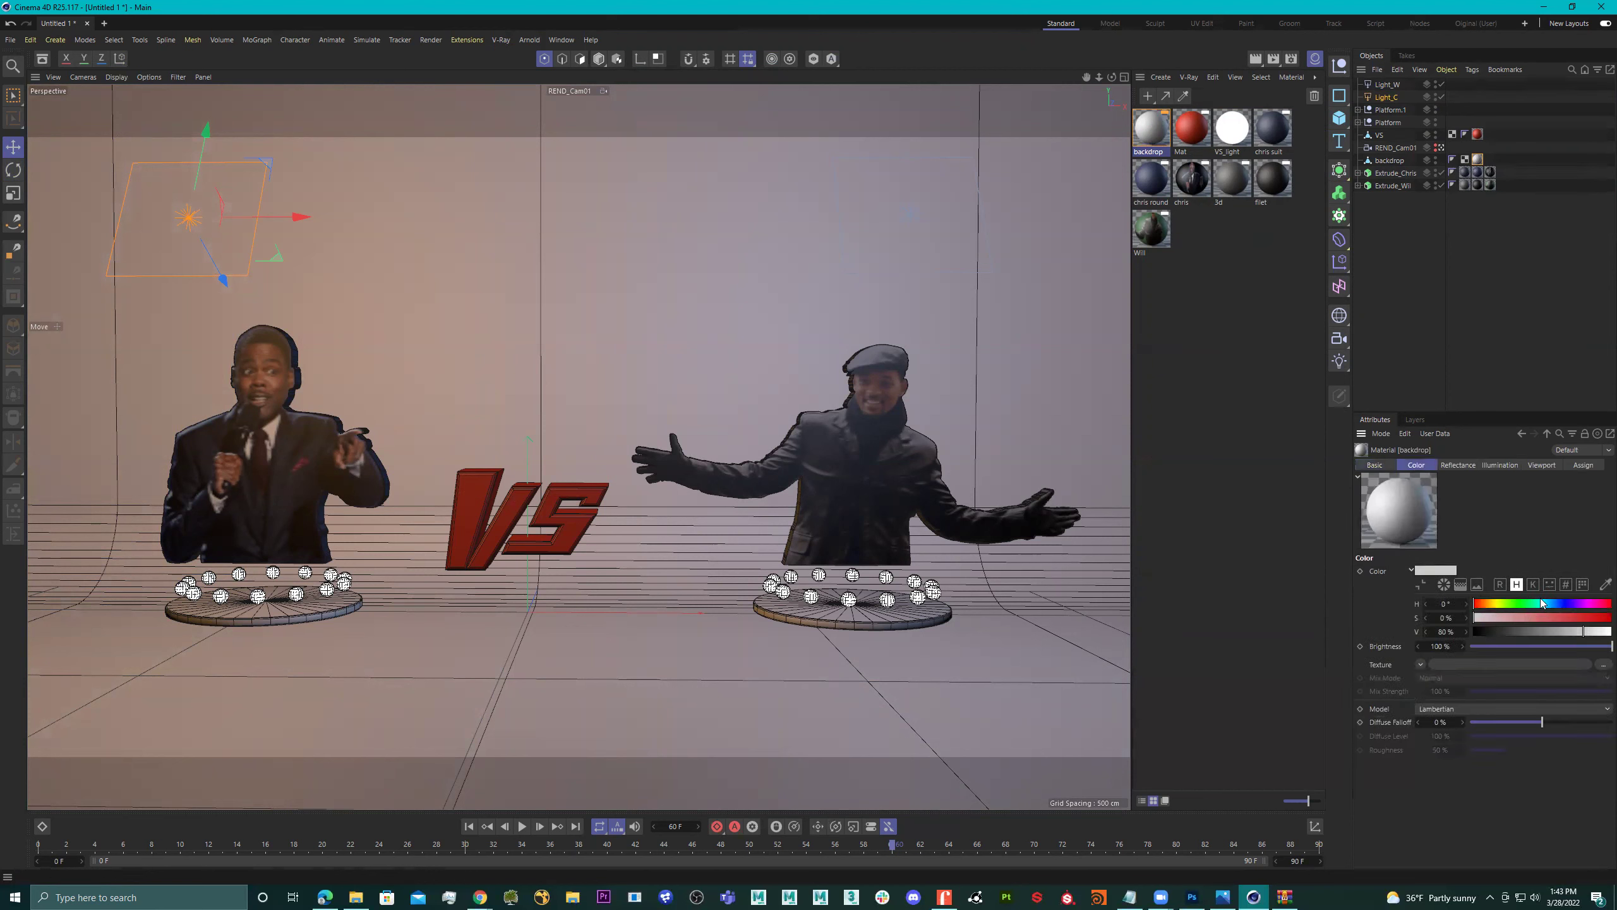
{"action": "left_click", "coordinate": [1489, 604]}
{"action": "left_click", "coordinate": [1522, 617]}
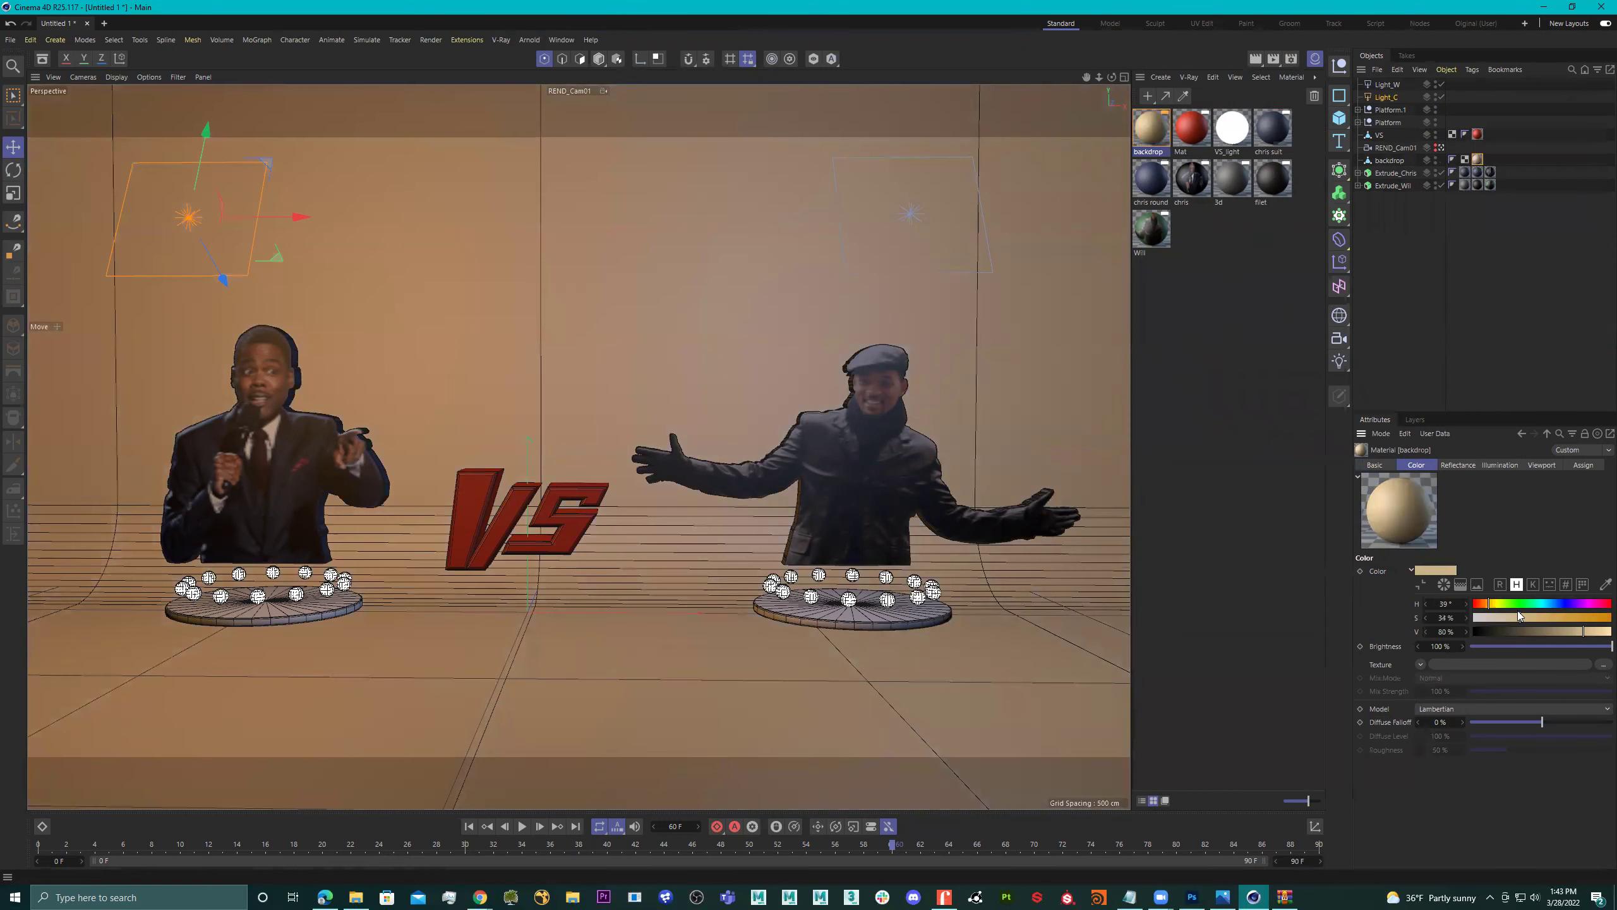
{"action": "left_click", "coordinate": [1274, 59]}
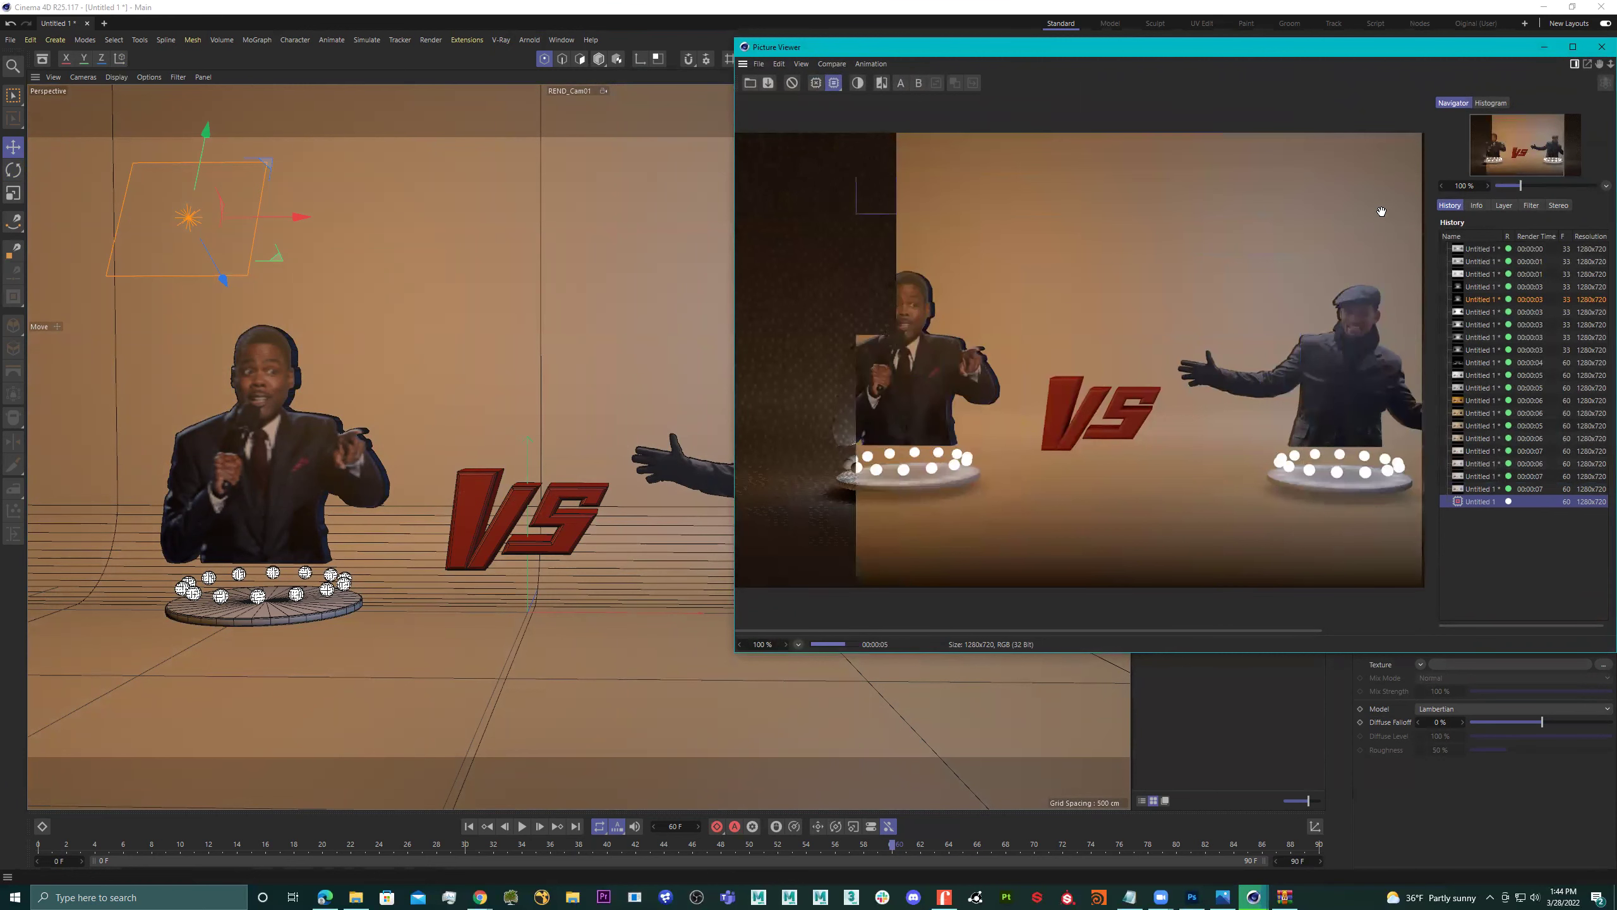
{"action": "left_click", "coordinate": [1601, 47]}
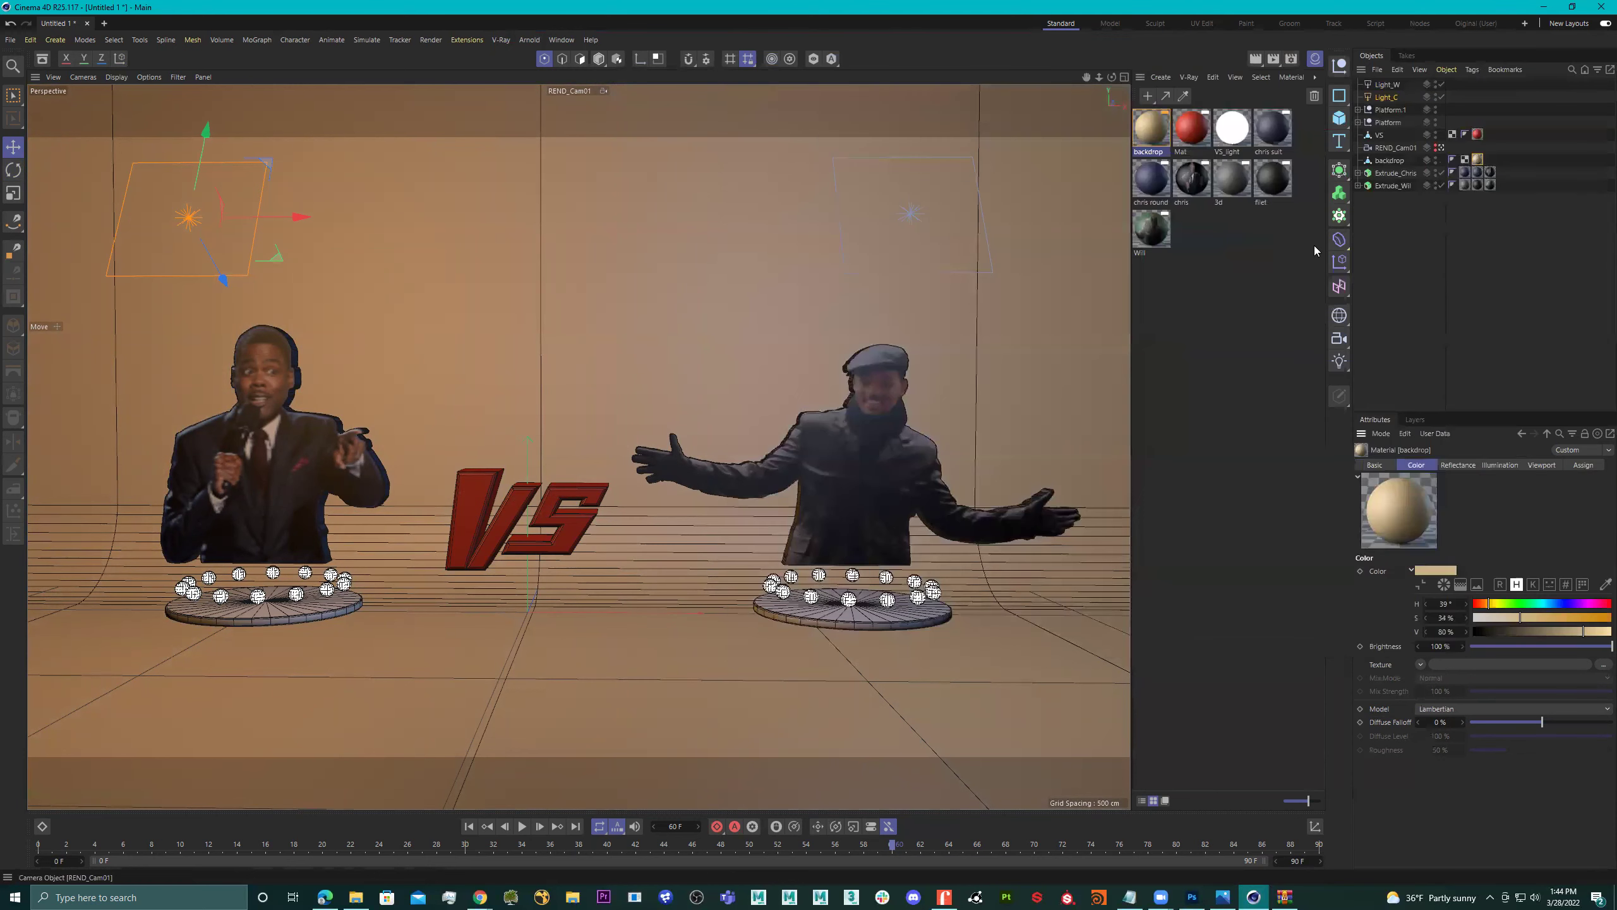
Replace the default specular layer in the backdrop material's reflectance with a Beckmann layer.
{"action": "double_click", "coordinate": [1151, 130]}
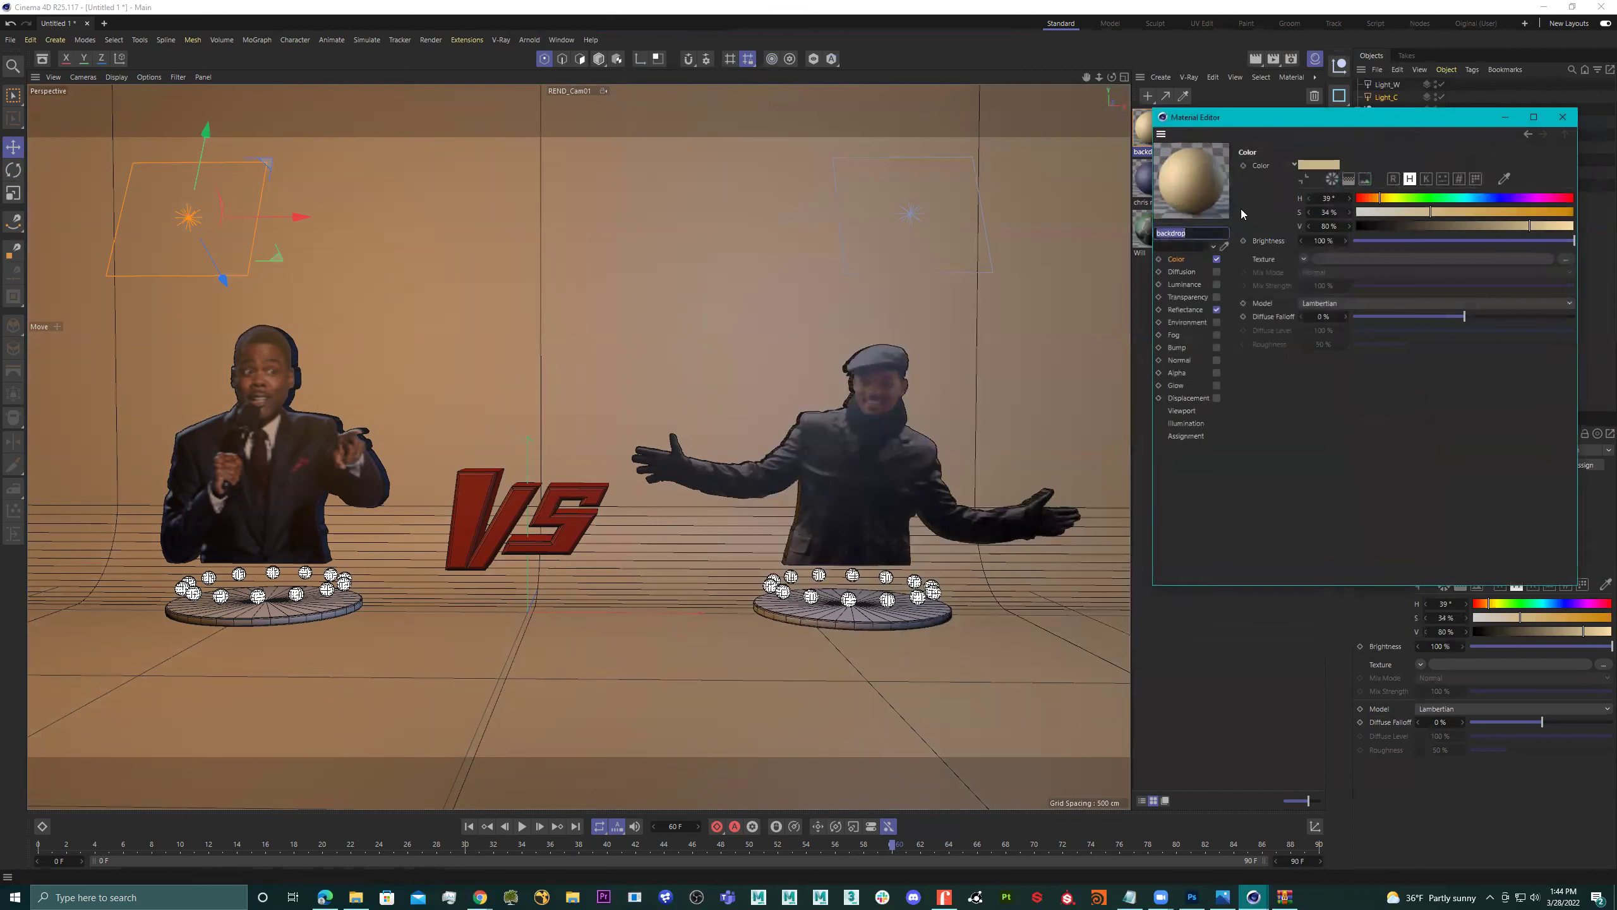
{"action": "left_click", "coordinate": [1186, 309]}
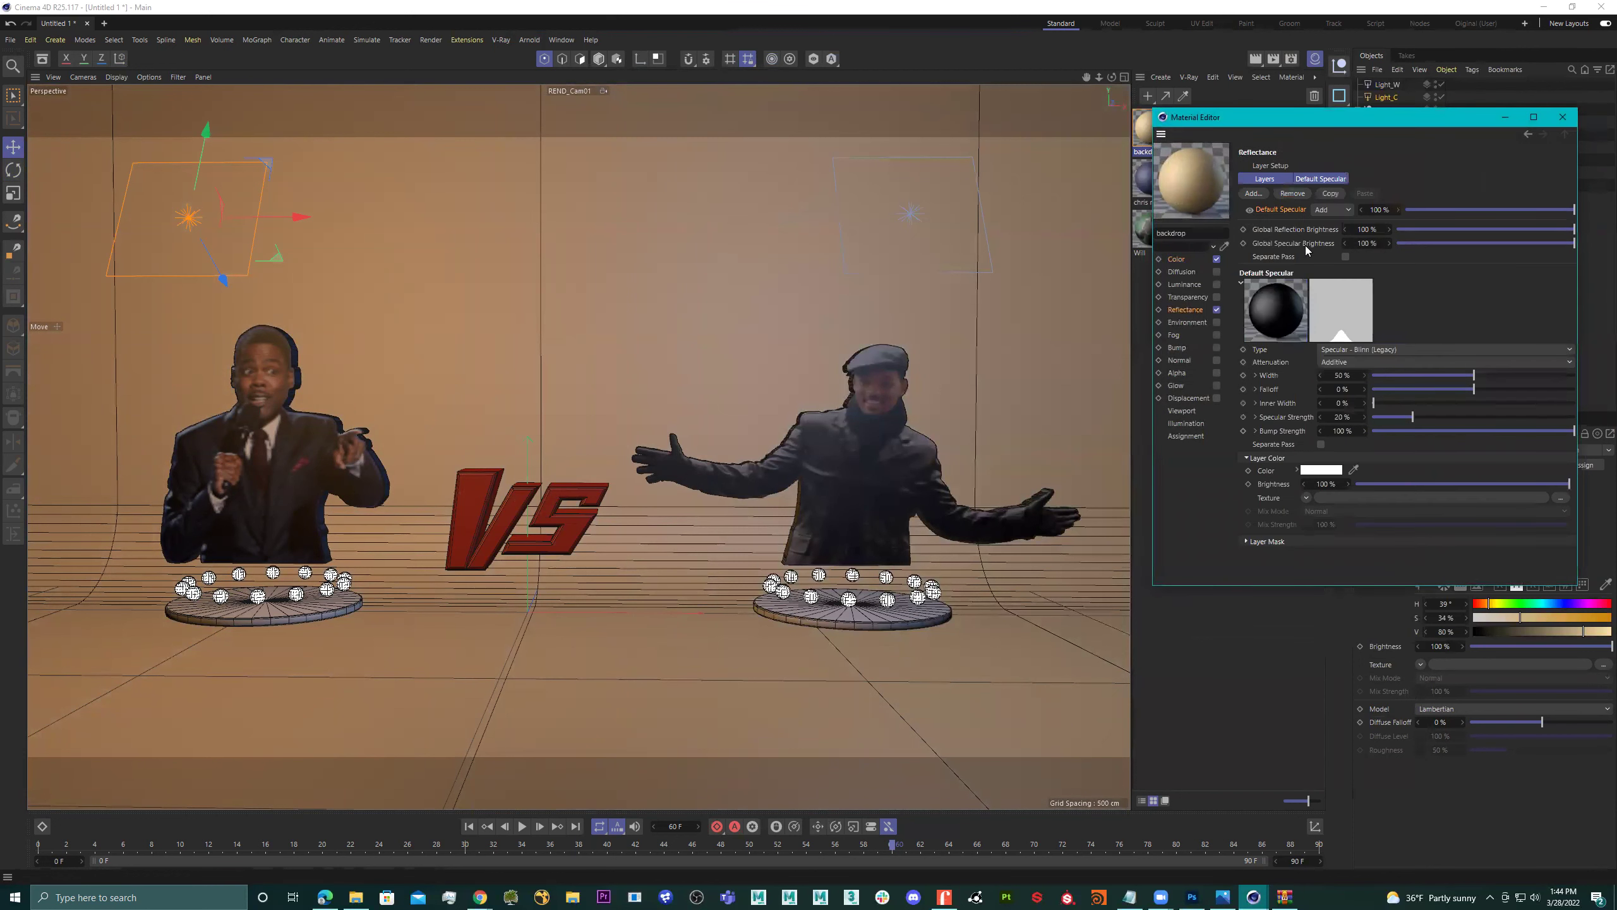
{"action": "left_click", "coordinate": [1298, 194]}
{"action": "left_click", "coordinate": [1253, 193]}
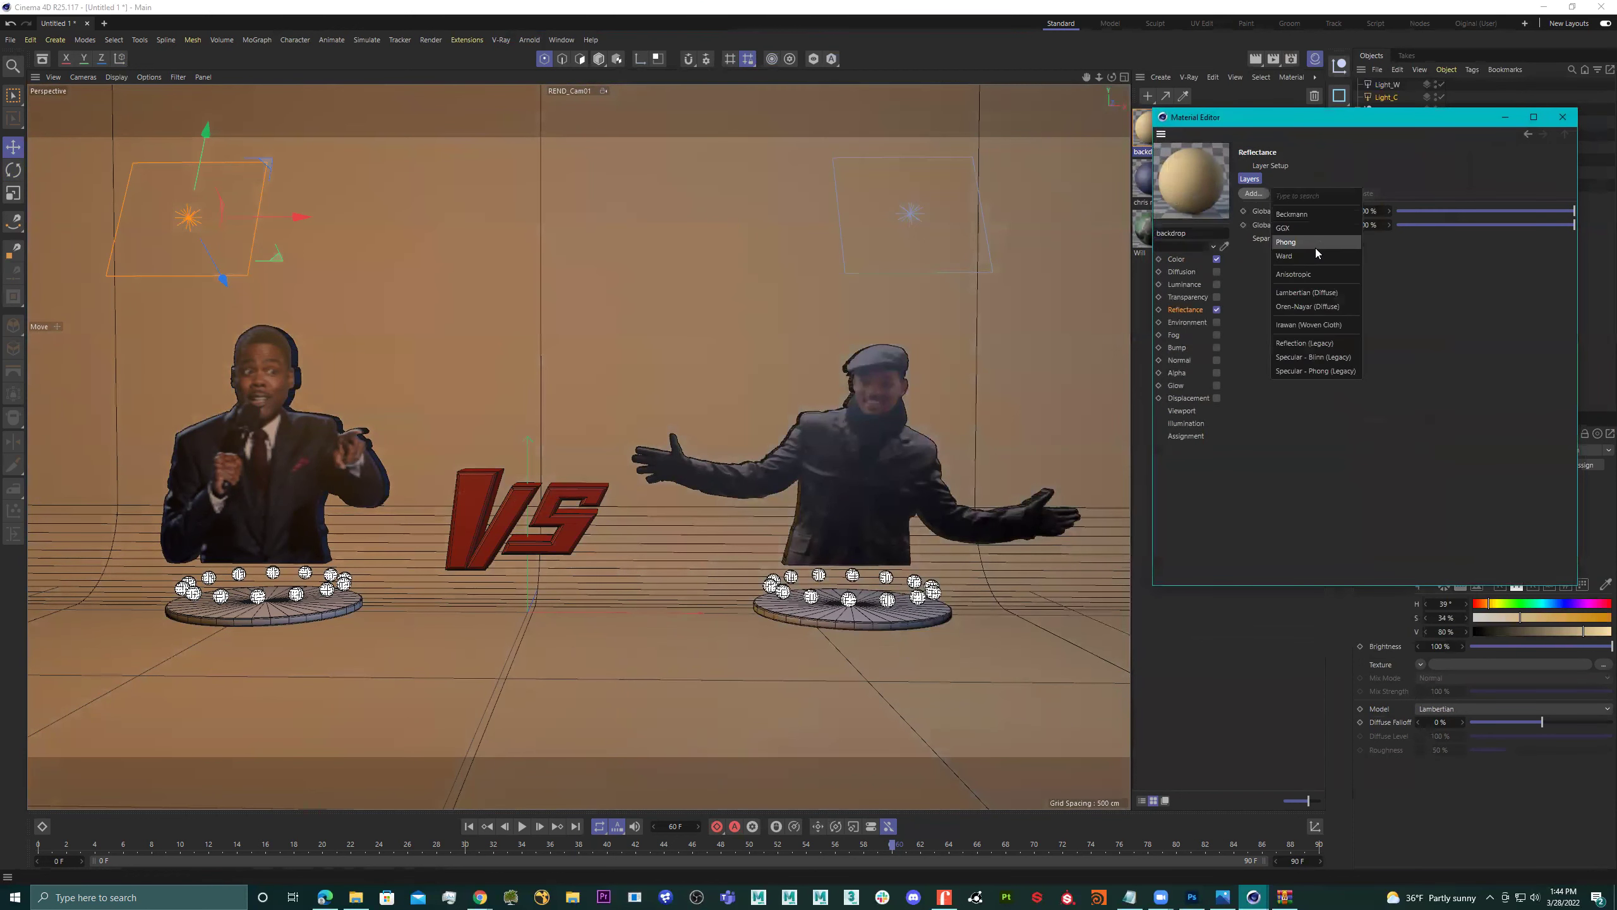
{"action": "left_click", "coordinate": [1298, 213]}
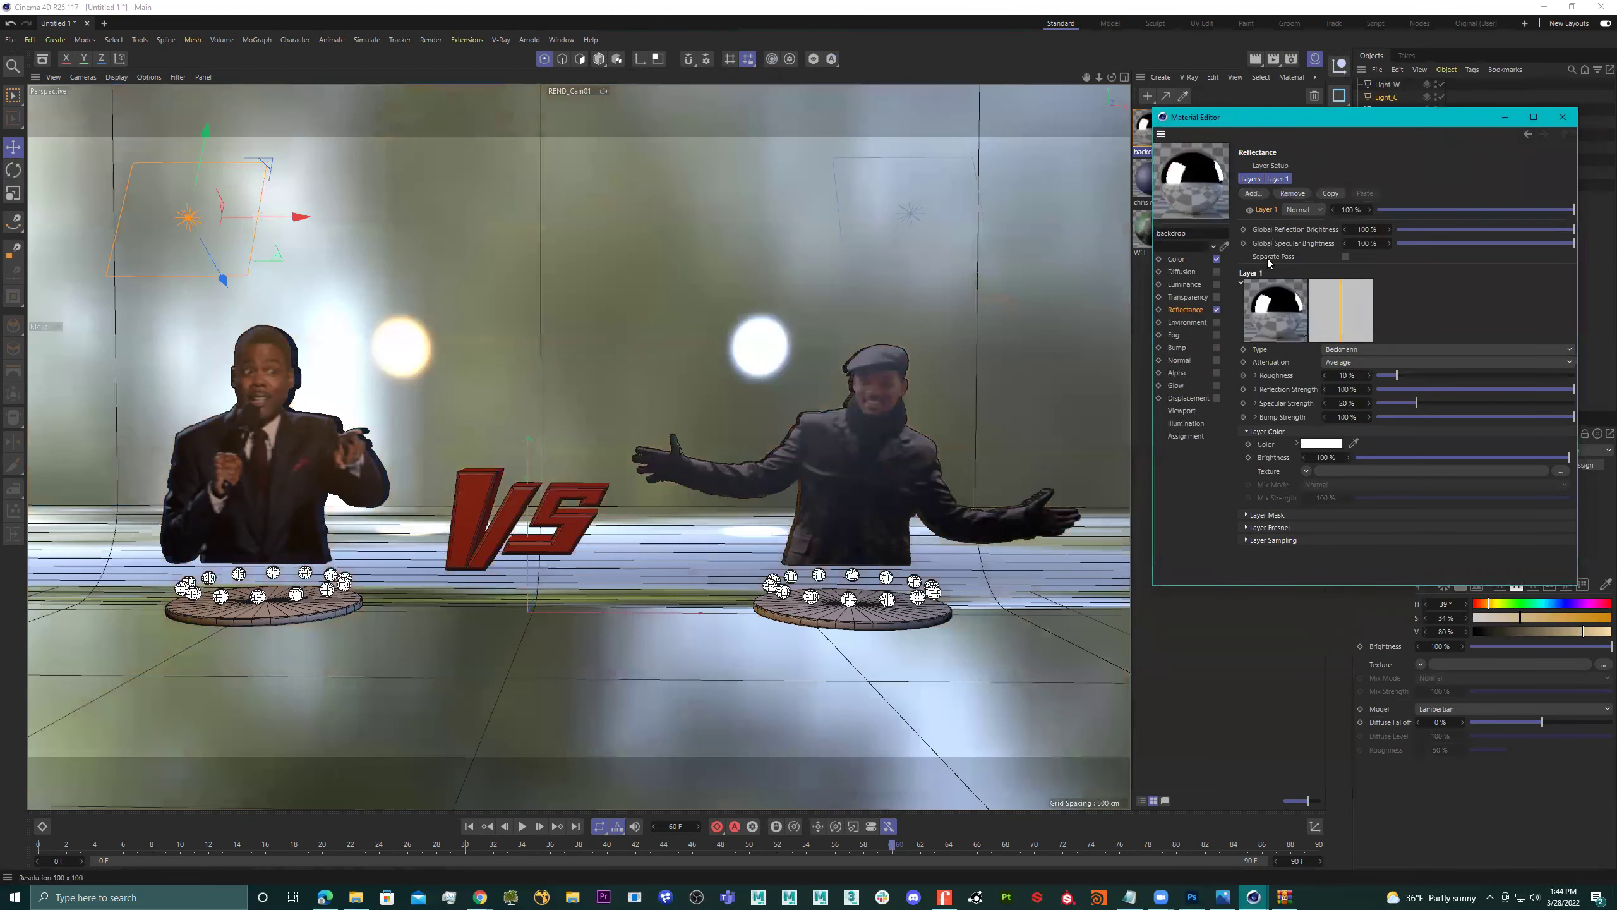
Reduce the backdrop material's Beckmann layer strength to 24% and check it with a test render.
{"action": "left_click", "coordinate": [1508, 209]}
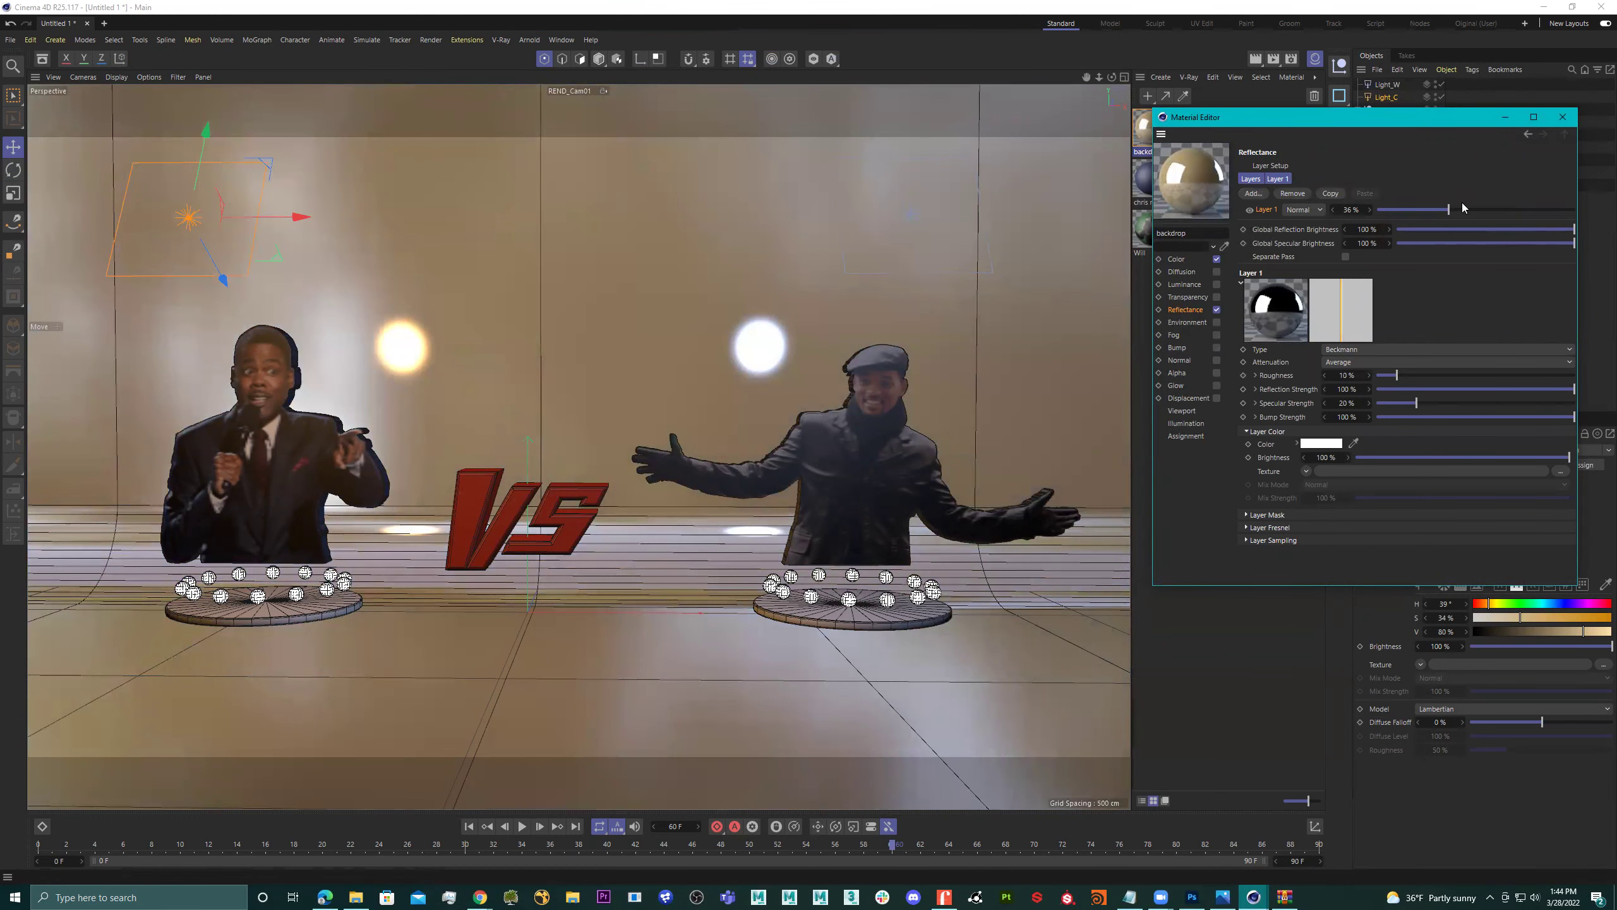
{"action": "left_click", "coordinate": [1425, 208]}
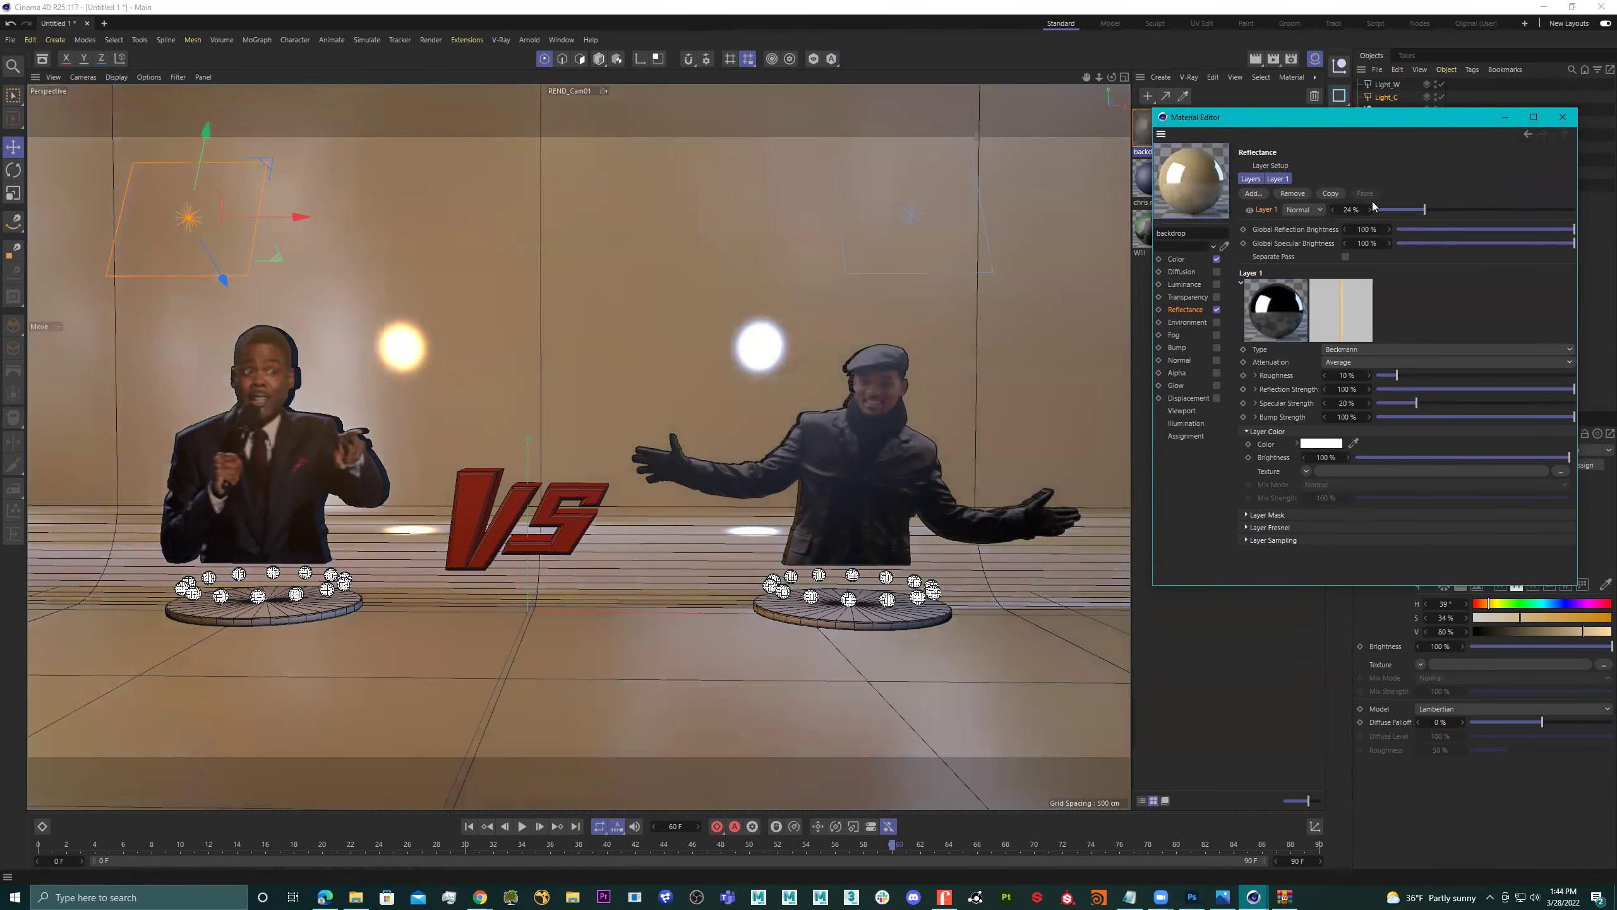
{"action": "left_click", "coordinate": [1273, 58]}
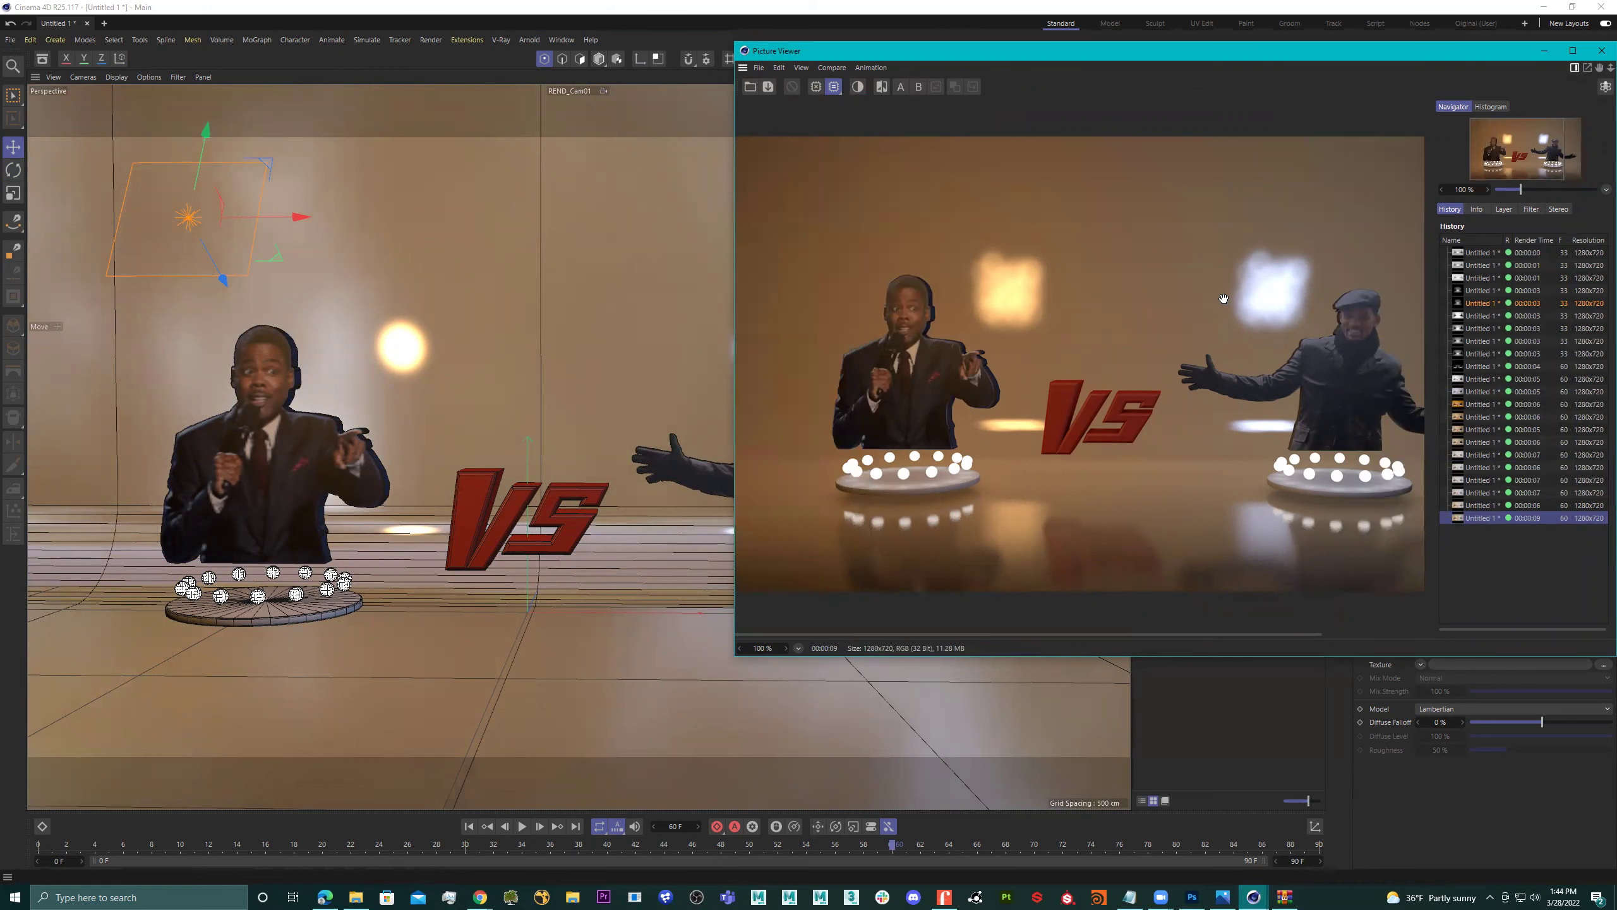
{"action": "left_click", "coordinate": [1599, 51]}
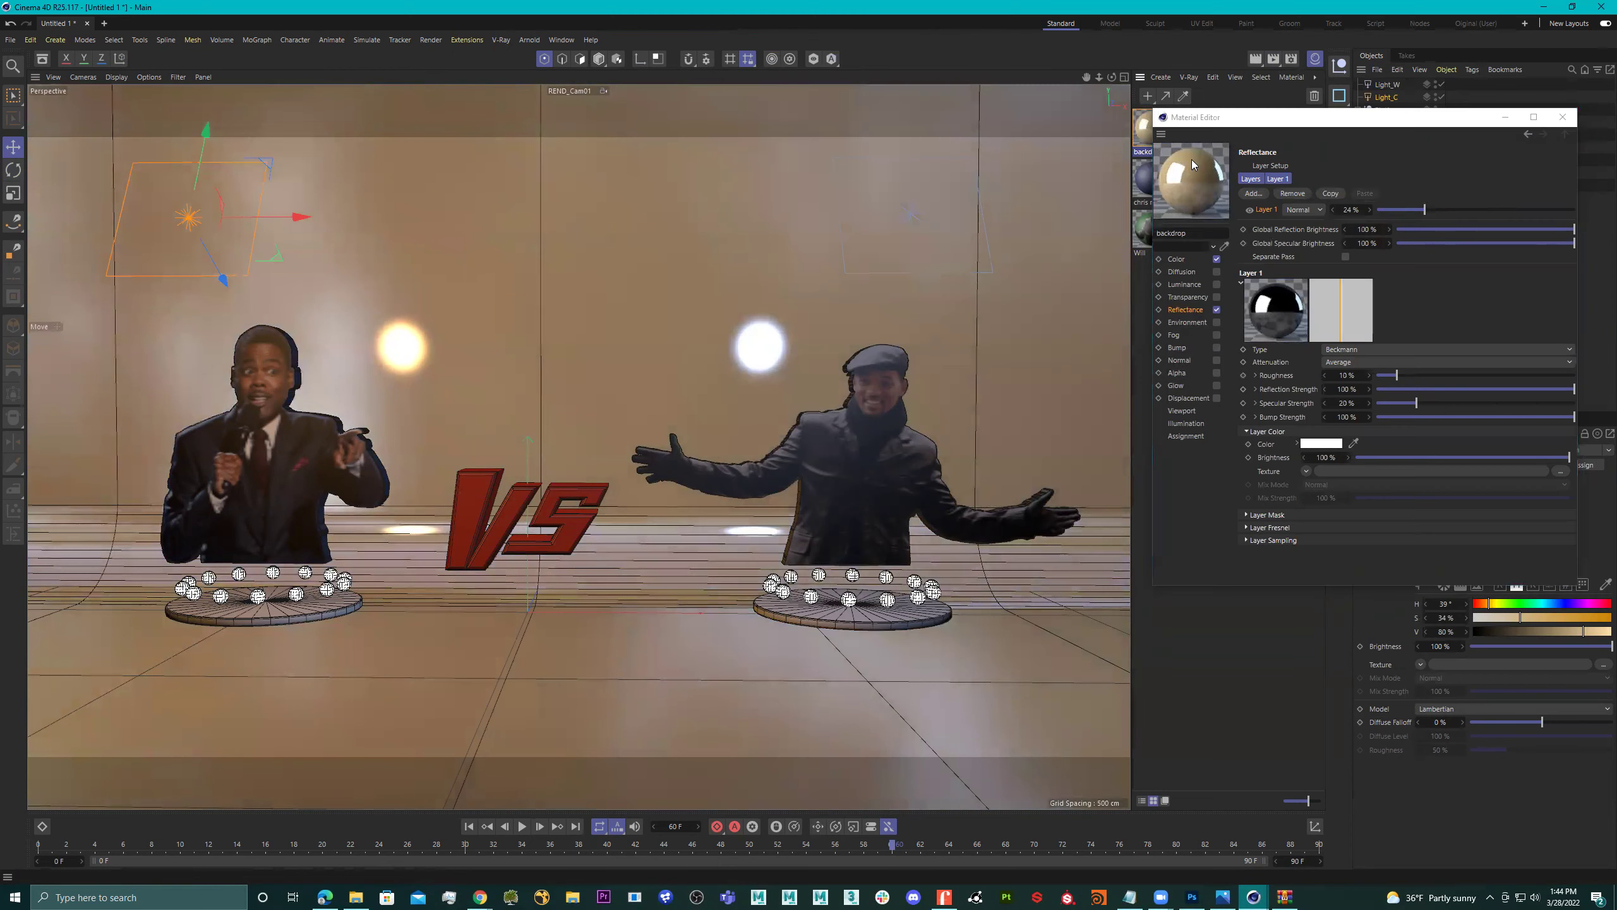
{"action": "left_click", "coordinate": [1562, 117]}
Leave the render camera view, duplicate Light_C, and move and rotate the copy to the outer side of the microphone figure.
{"action": "left_click", "coordinate": [1442, 149]}
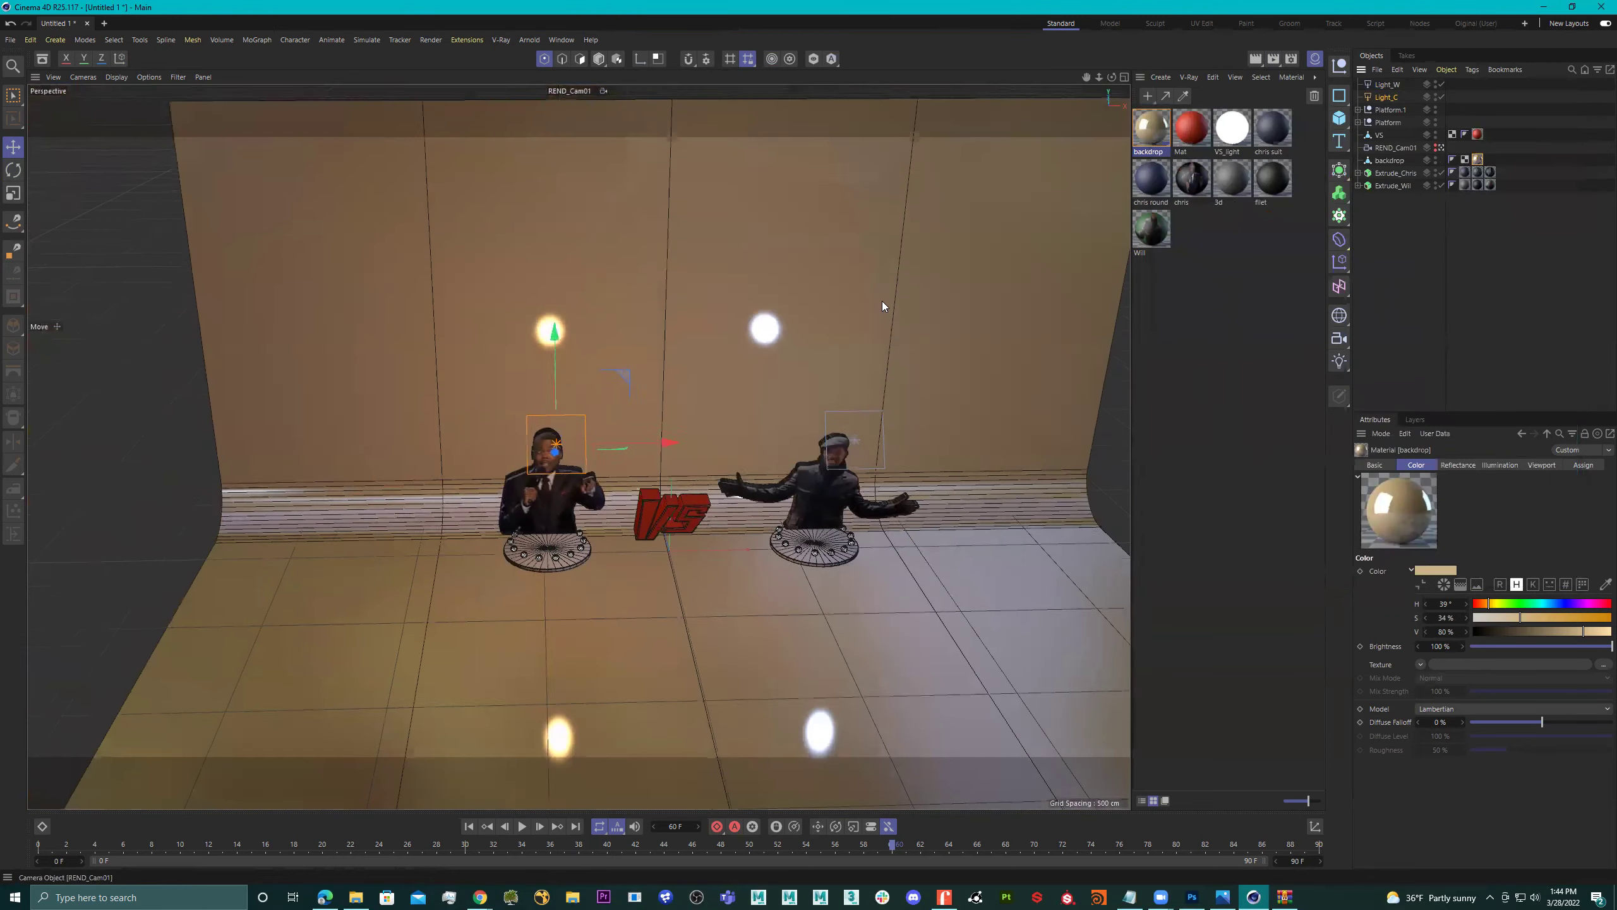
{"action": "left_click_drag", "start_coordinate": [868, 308], "coordinate": [805, 395], "text": "alt"}
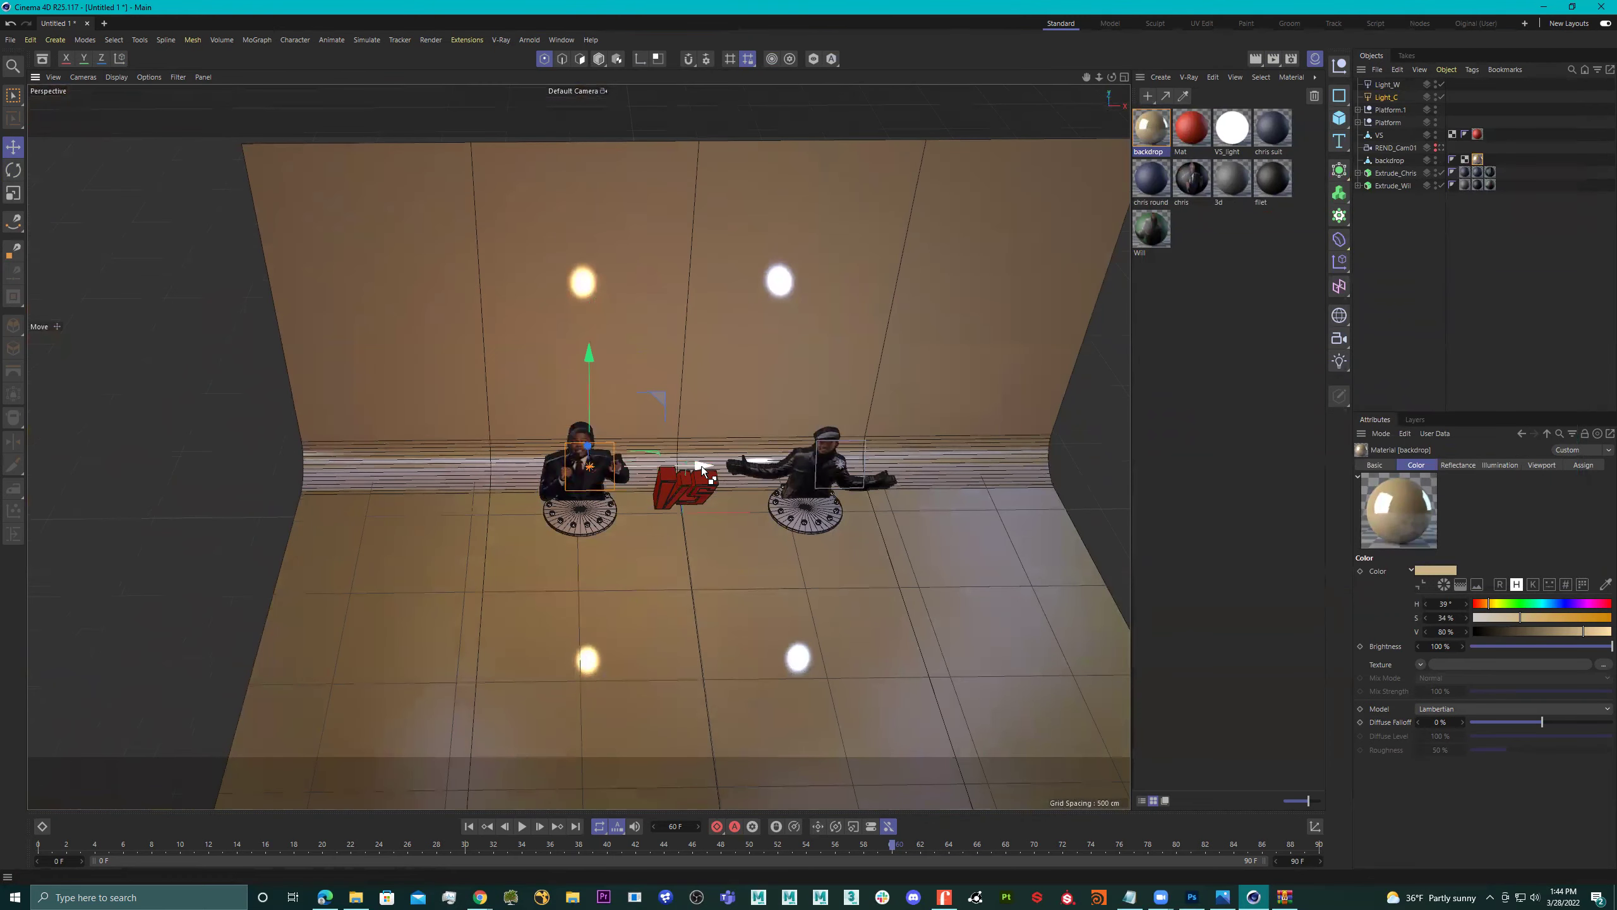
{"action": "left_click_drag", "start_coordinate": [714, 467], "coordinate": [669, 389], "text": "ctrl"}
{"action": "left_click", "coordinate": [543, 412]}
{"action": "key", "text": "w"}
{"action": "left_click_drag", "start_coordinate": [549, 411], "coordinate": [484, 472], "text": "alt"}
{"action": "key", "text": "ctrl+z"}
{"action": "key", "text": "r"}
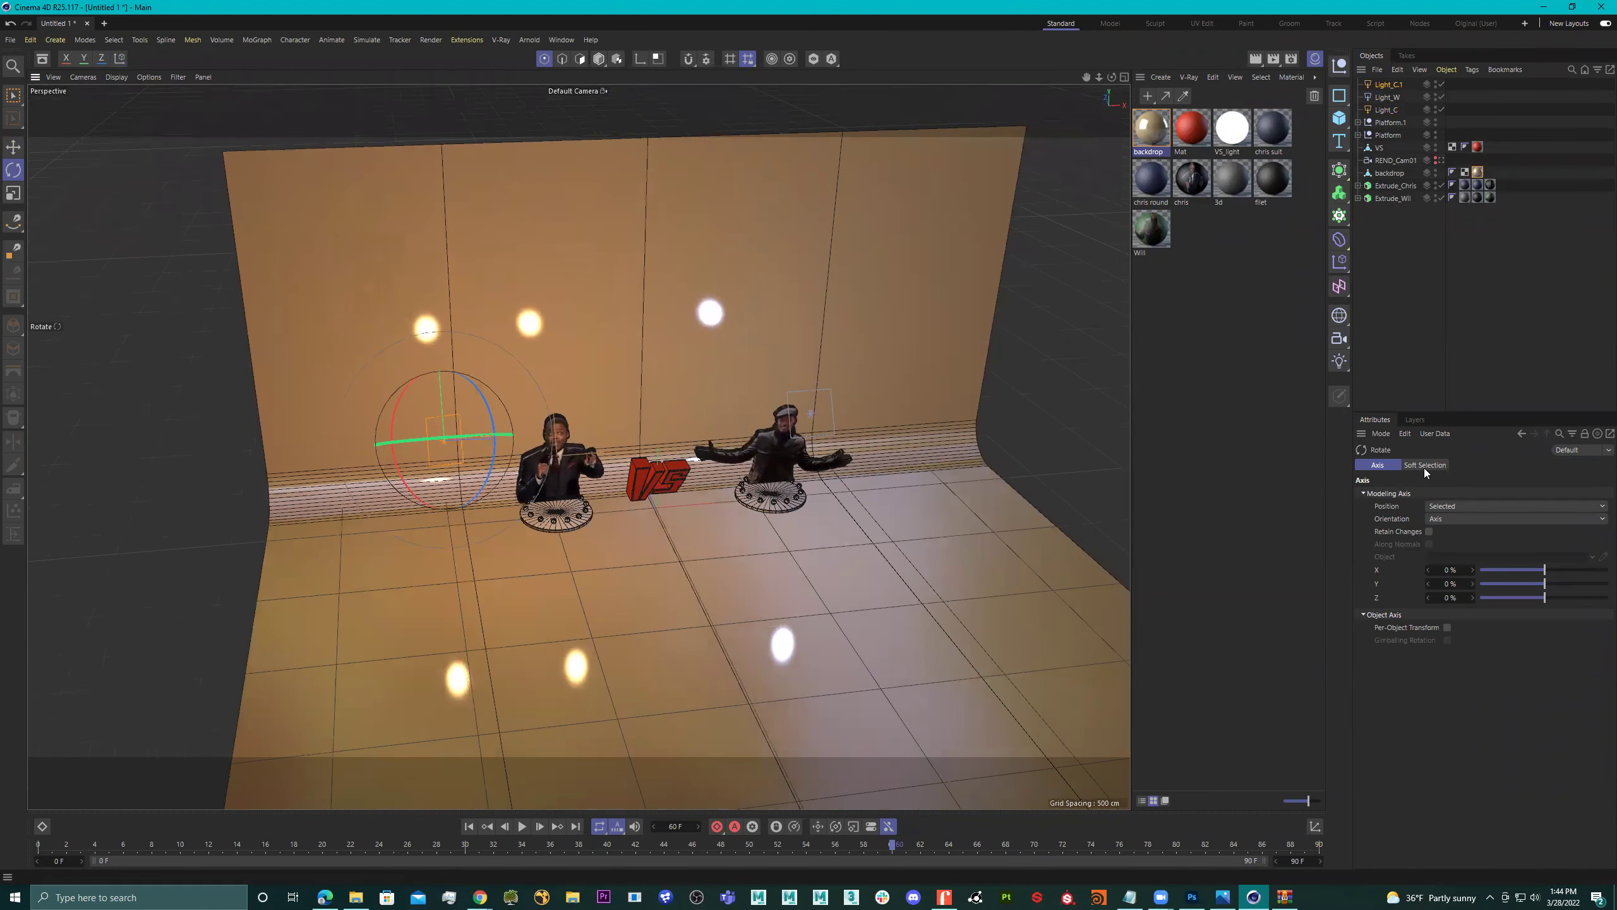
Set the intensity of the duplicated warm light Light_C.1 to 46%.
{"action": "left_click", "coordinate": [1394, 86]}
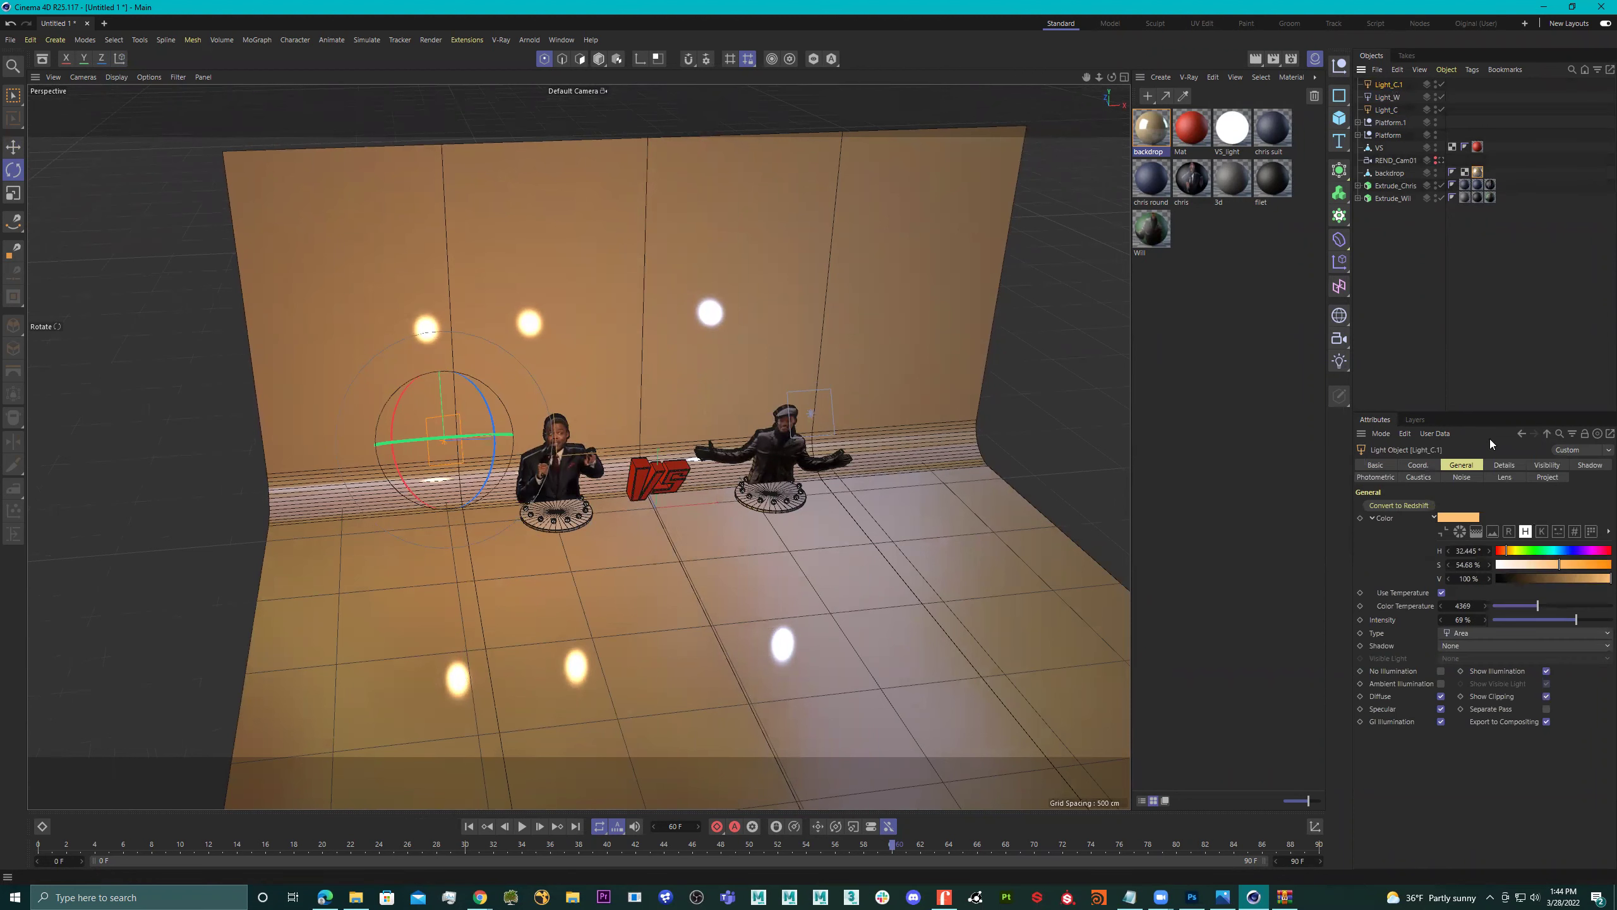
{"action": "left_click", "coordinate": [1456, 619]}
{"action": "type", "text": "40"}
{"action": "key", "text": "Return"}
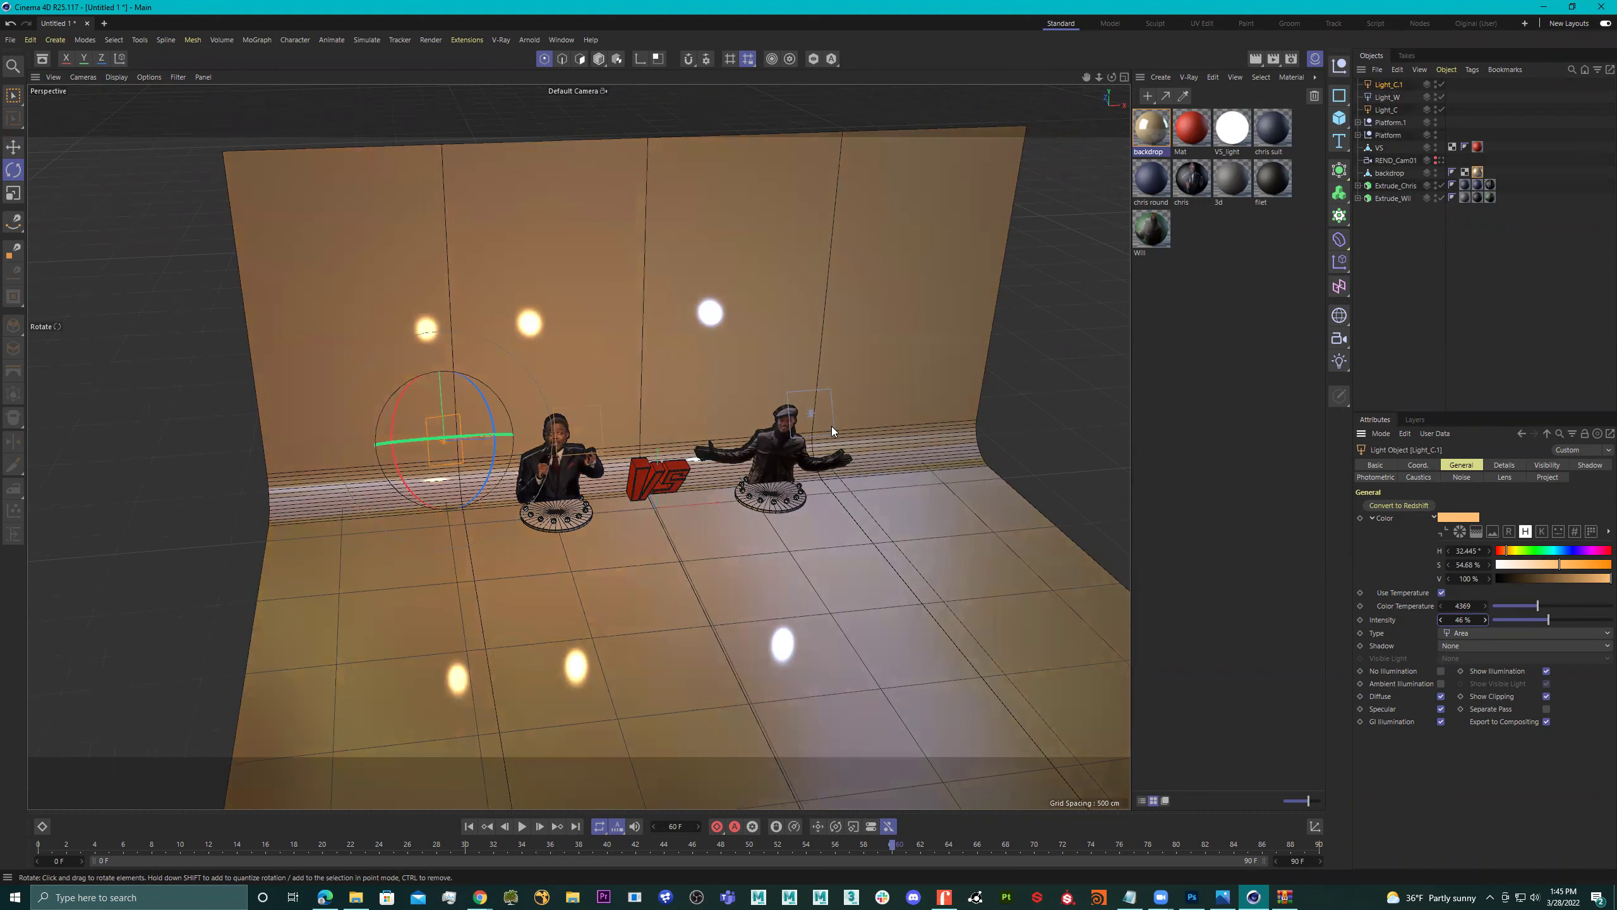
Duplicate Light_W, and move and rotate the copy to the outer side of the figure with outstretched arms.
{"action": "left_click", "coordinate": [1392, 101]}
{"action": "left_click_drag", "start_coordinate": [805, 428], "coordinate": [799, 432], "text": "alt"}
{"action": "key", "text": "w"}
{"action": "key", "text": "e"}
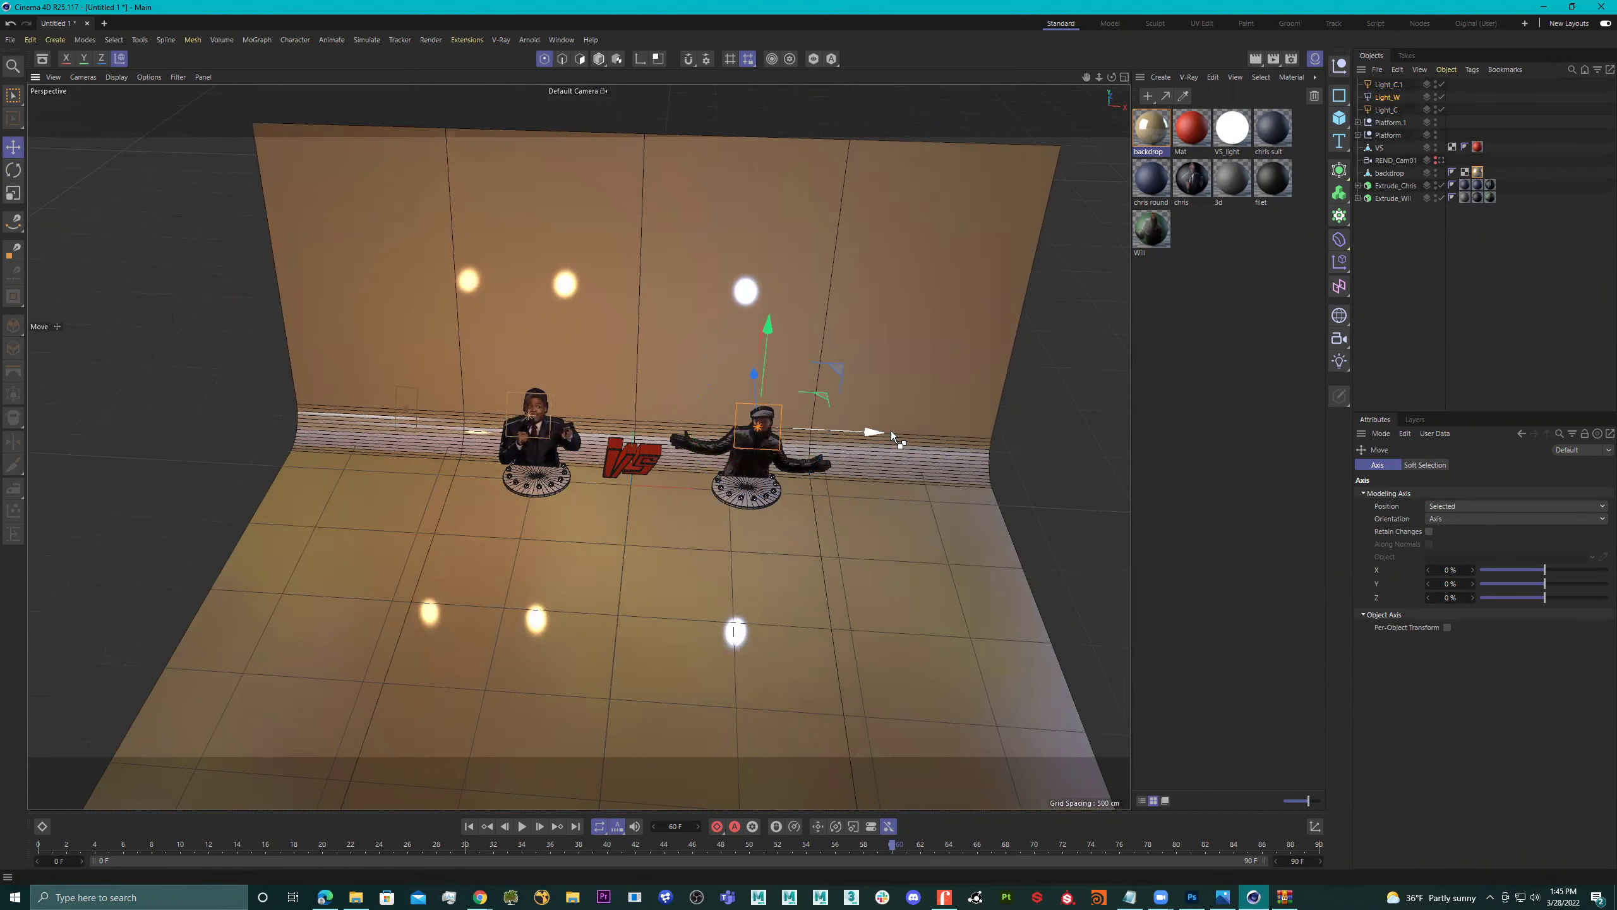
{"action": "left_click_drag", "start_coordinate": [893, 433], "coordinate": [955, 385], "text": "ctrl"}
{"action": "key", "text": "r"}
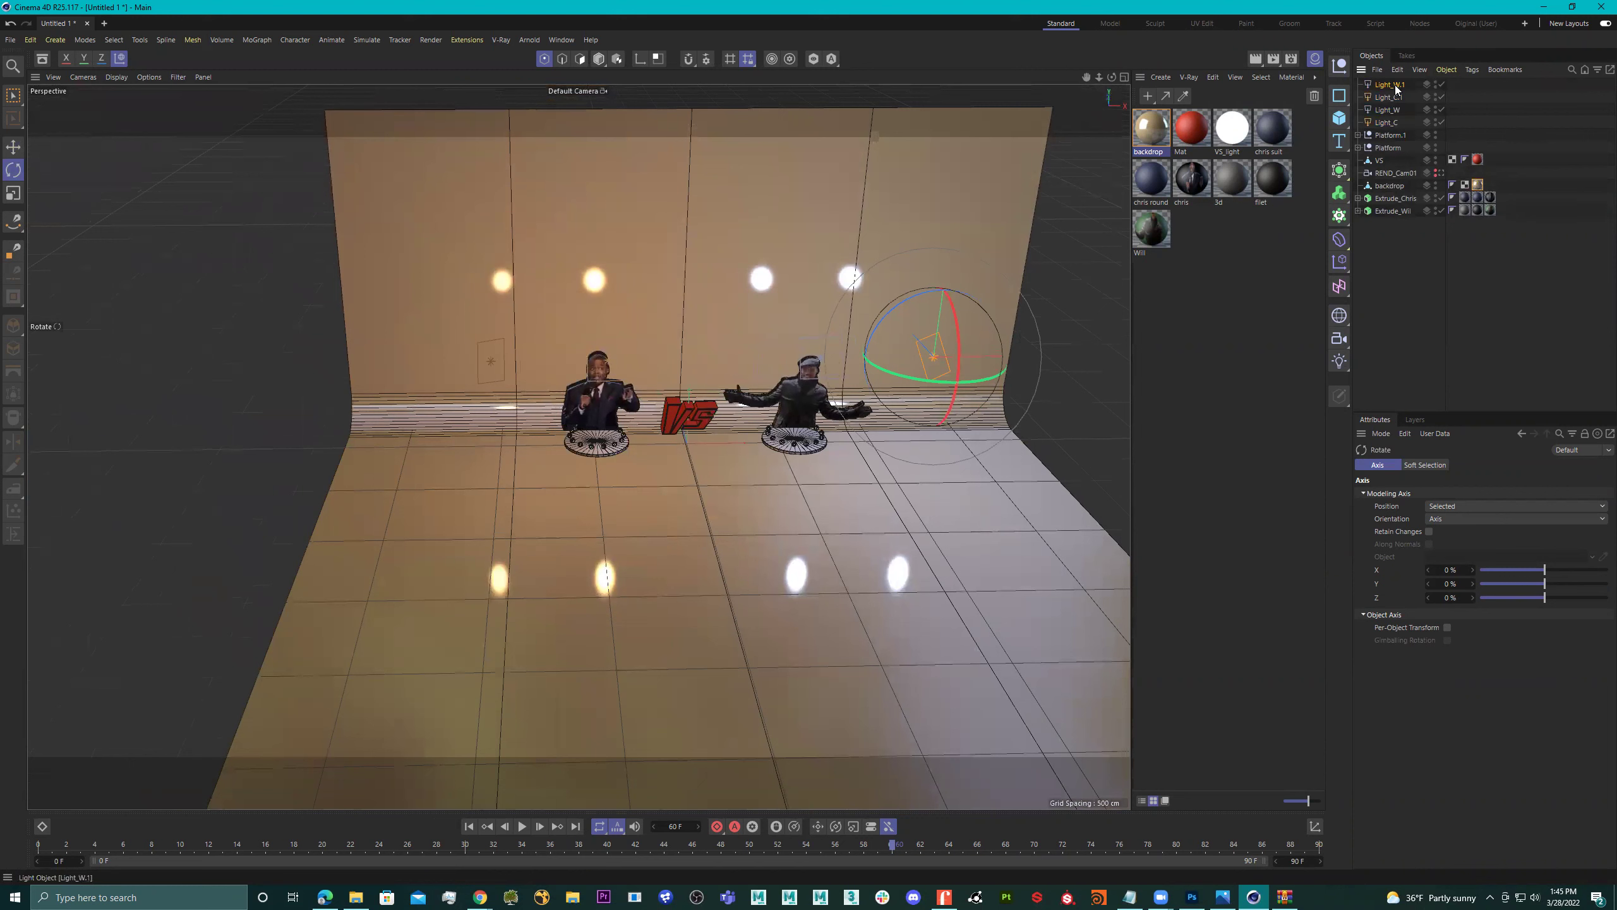
Set the intensity of the duplicated cool light Light_W.1 to 46%.
{"action": "left_click", "coordinate": [1395, 85]}
{"action": "left_click", "coordinate": [1457, 620]}
{"action": "key", "text": "Return"}
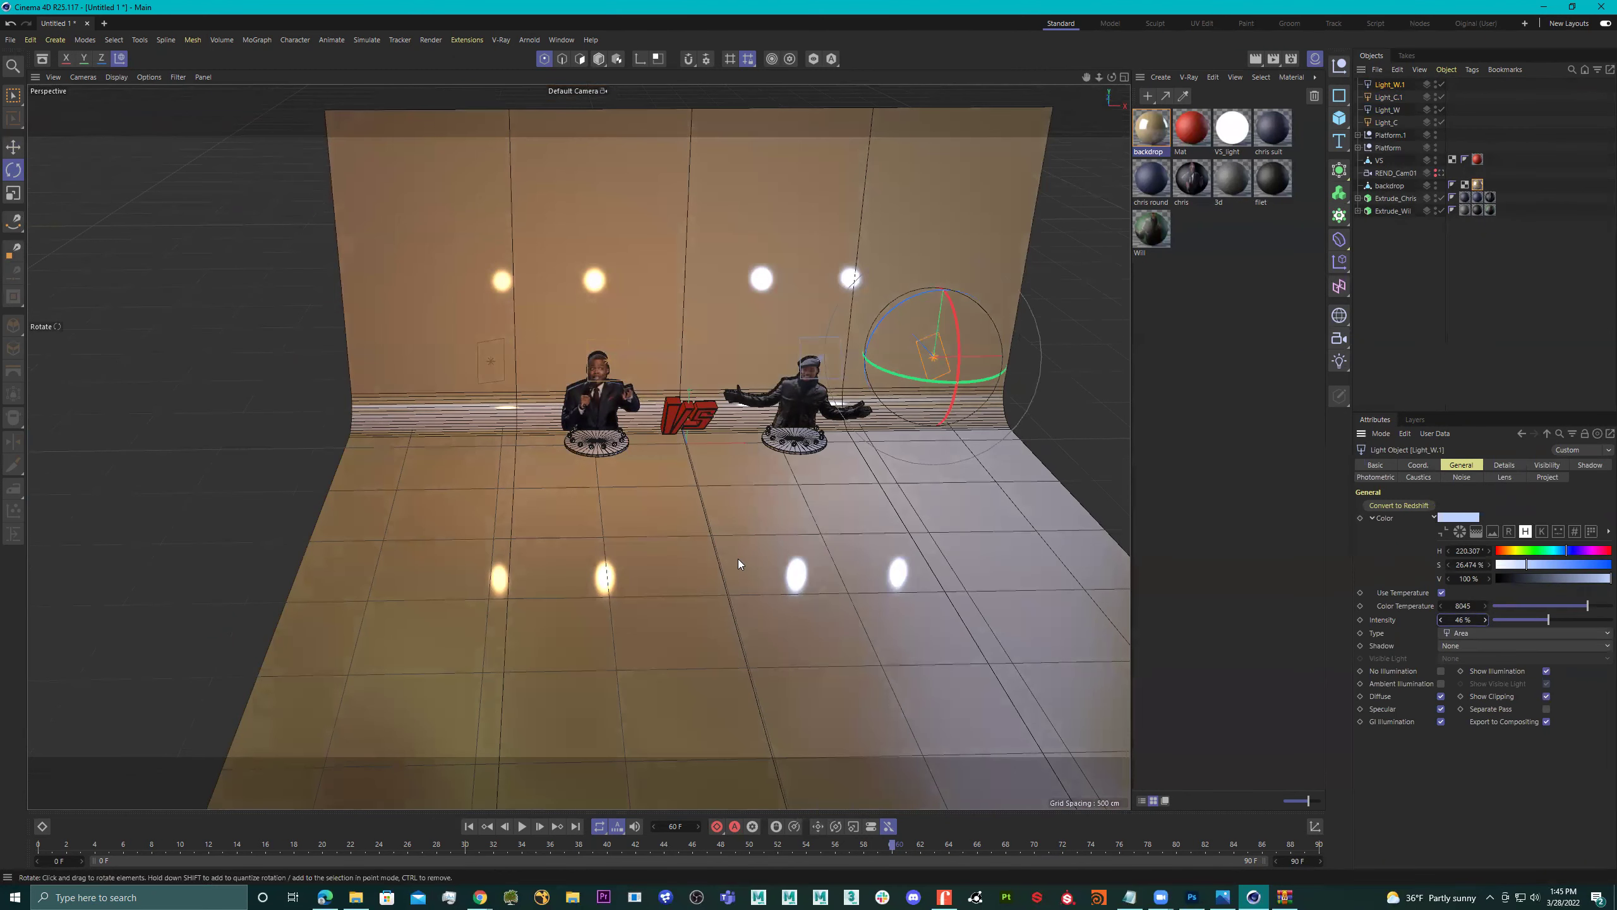
Return to the REND_Cam01 view and test render the frame with all four area lights.
{"action": "left_click_drag", "start_coordinate": [806, 409], "coordinate": [766, 399], "text": "alt"}
{"action": "scroll", "coordinate": [720, 390], "scroll_direction": "up", "scroll_amount": 3}
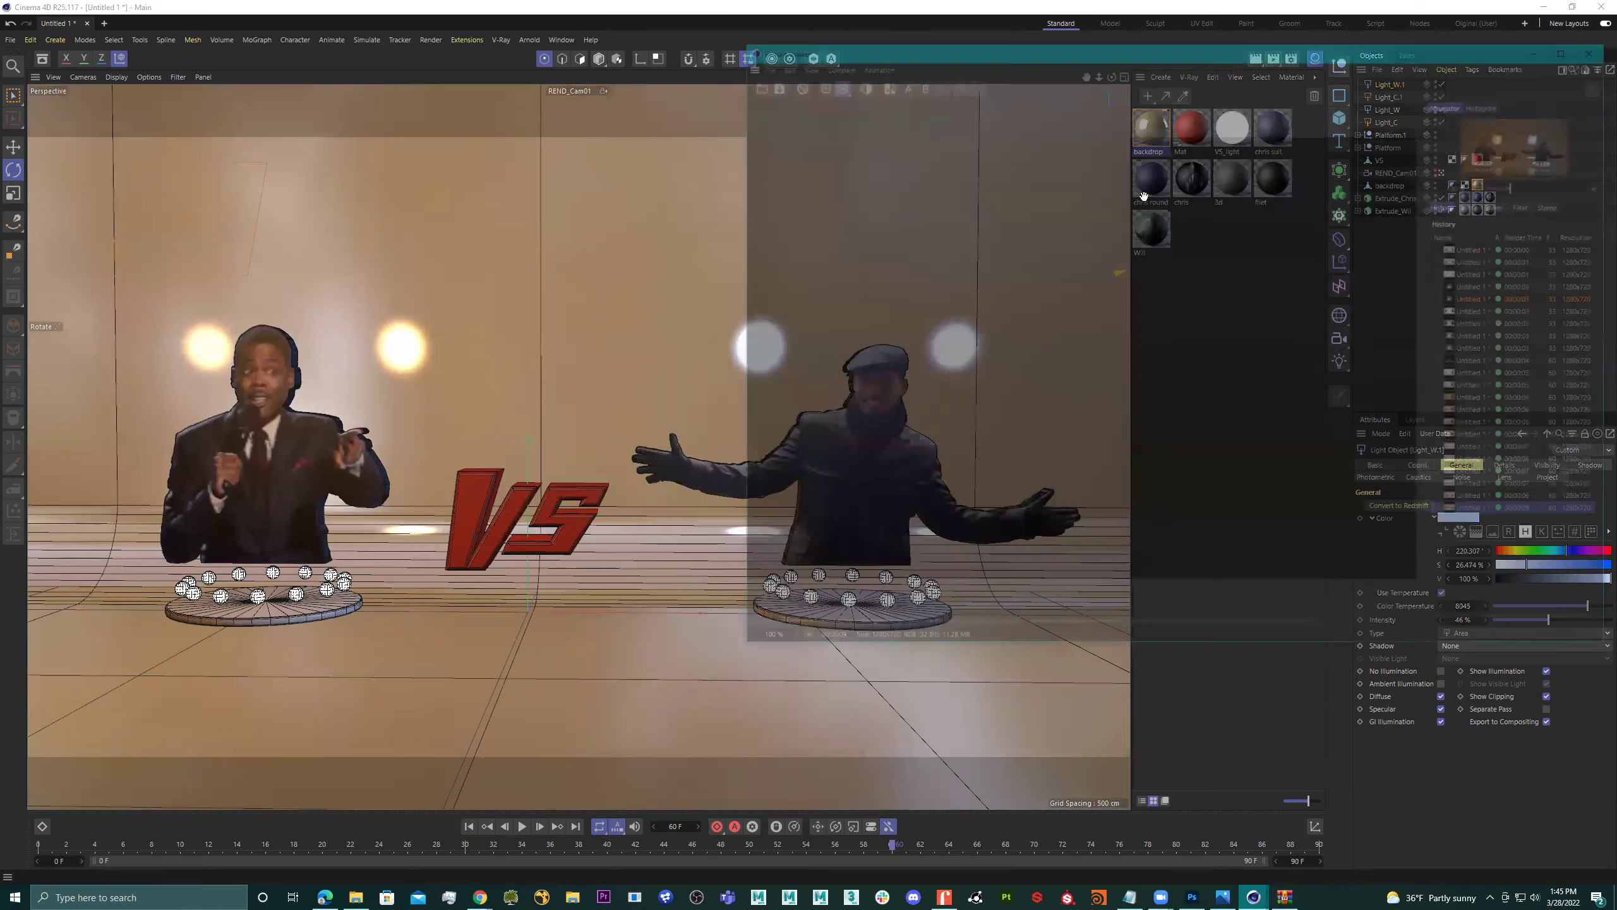
{"action": "left_click", "coordinate": [1273, 58]}
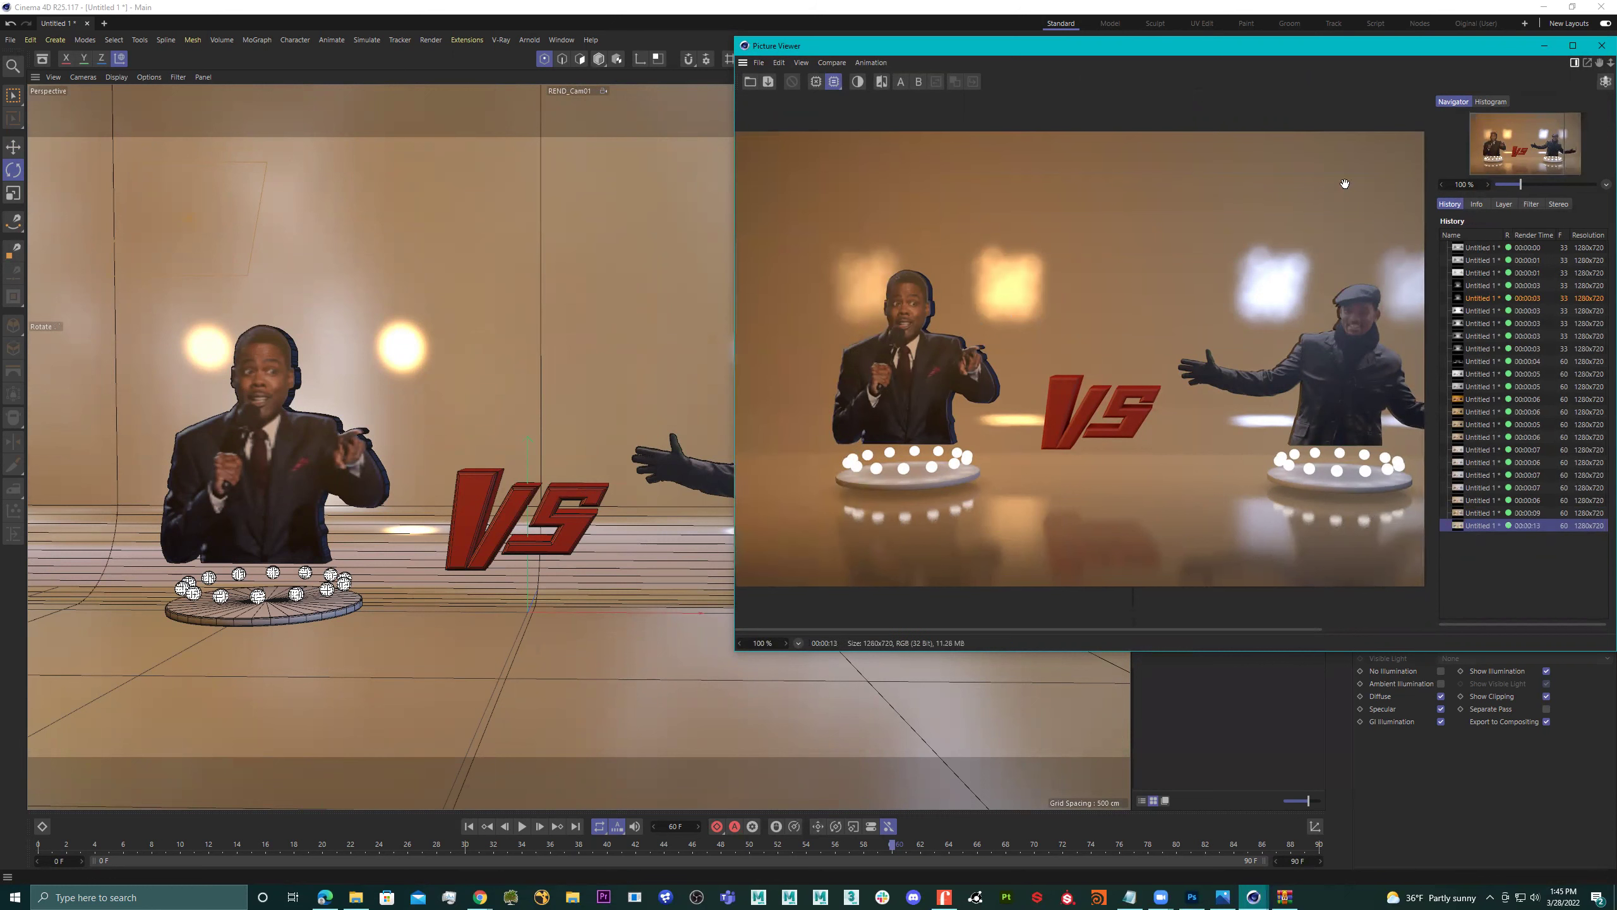
{"action": "left_click", "coordinate": [1601, 46]}
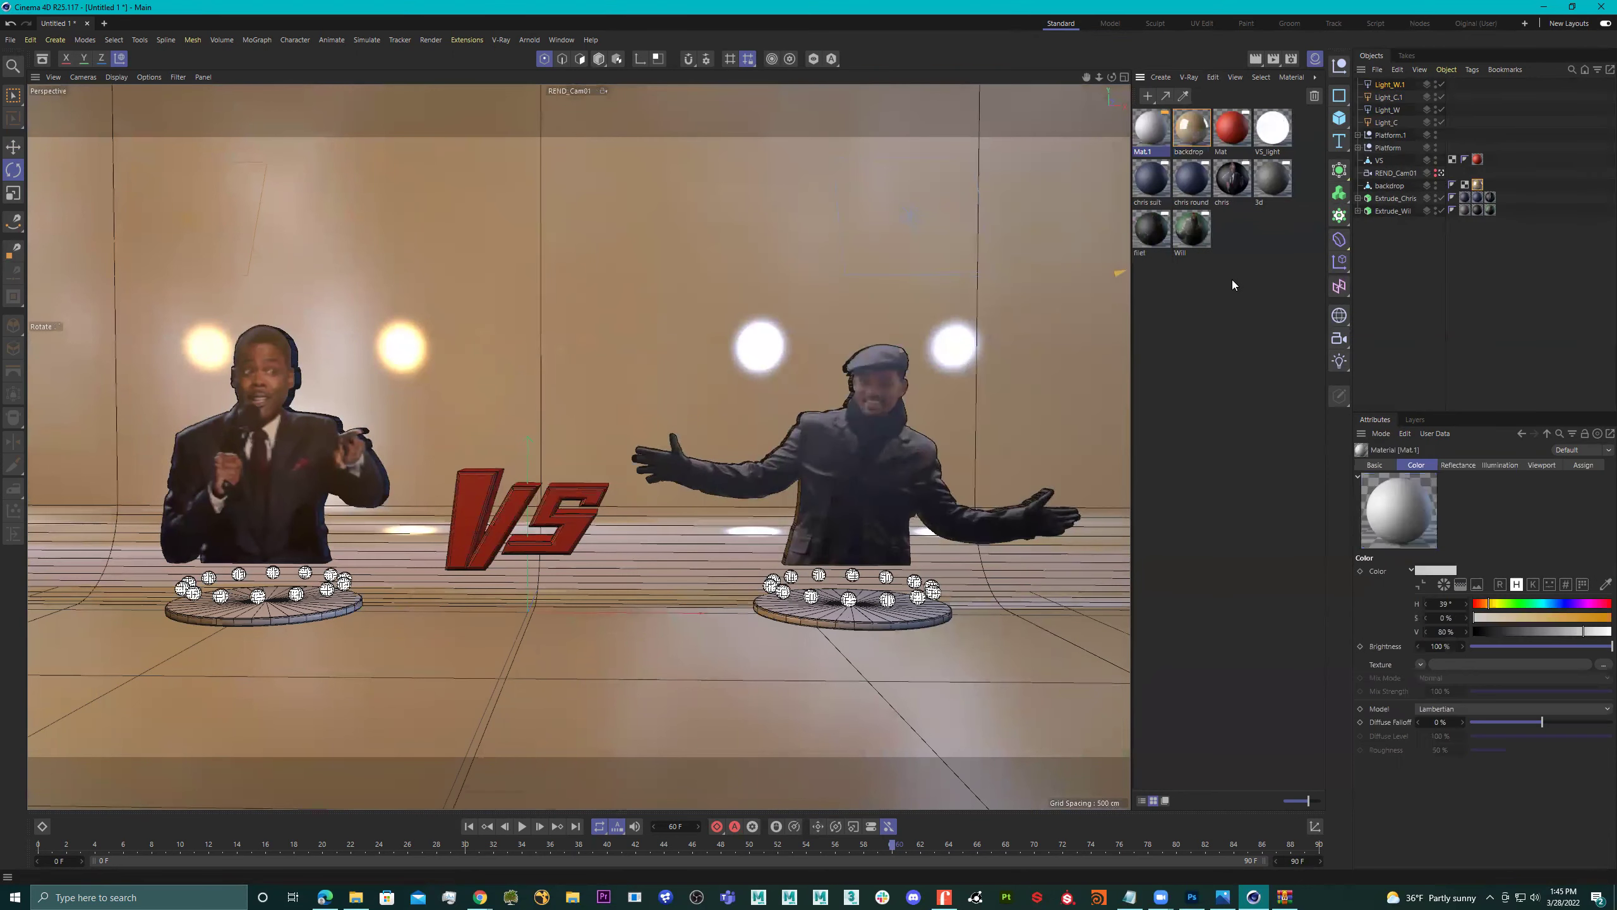
Create a new material named HDRI and disable its Color and Reflectance channels.
{"action": "double_click", "coordinate": [1151, 127]}
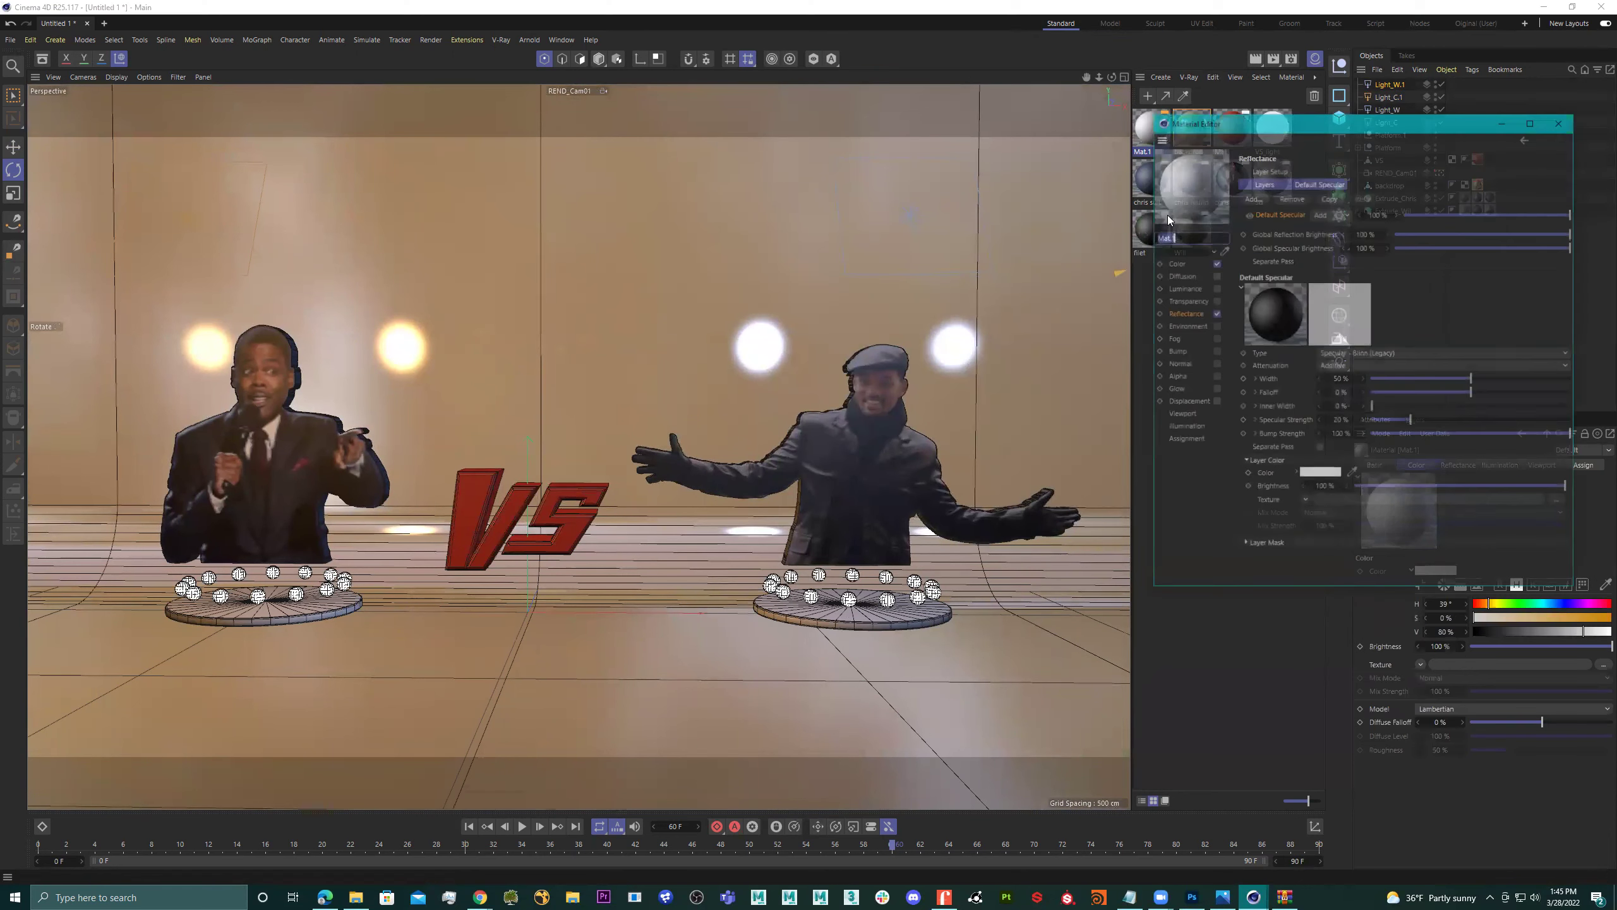
{"action": "left_click", "coordinate": [1200, 244]}
{"action": "type", "text": "HDRI"}
{"action": "key", "text": "Return"}
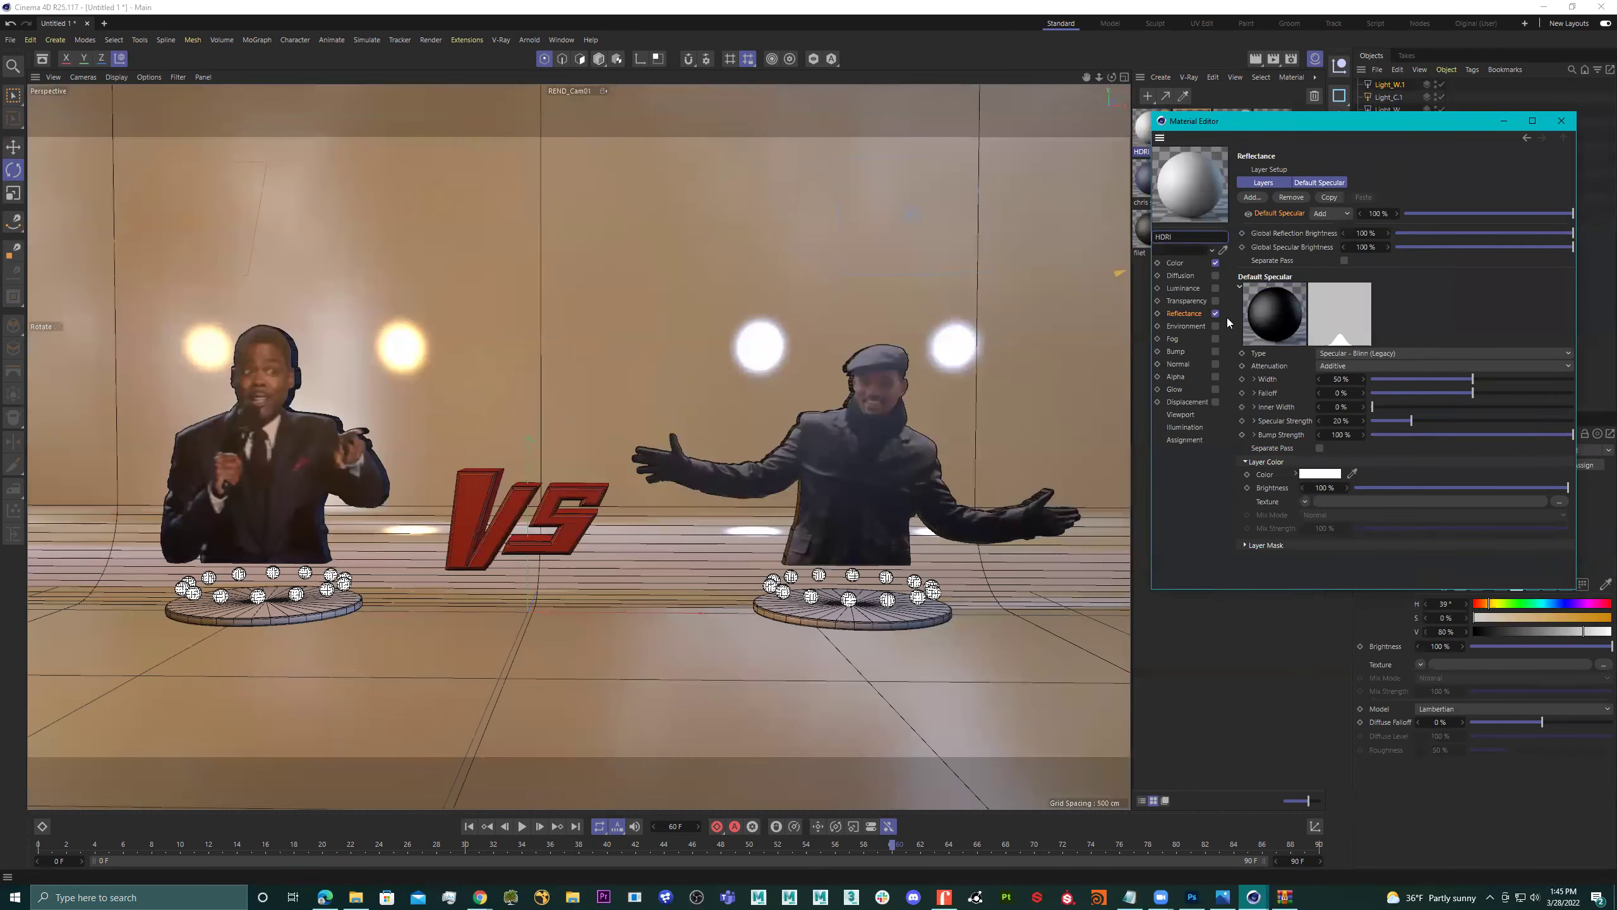
{"action": "left_click", "coordinate": [1216, 314]}
{"action": "left_click", "coordinate": [1215, 262]}
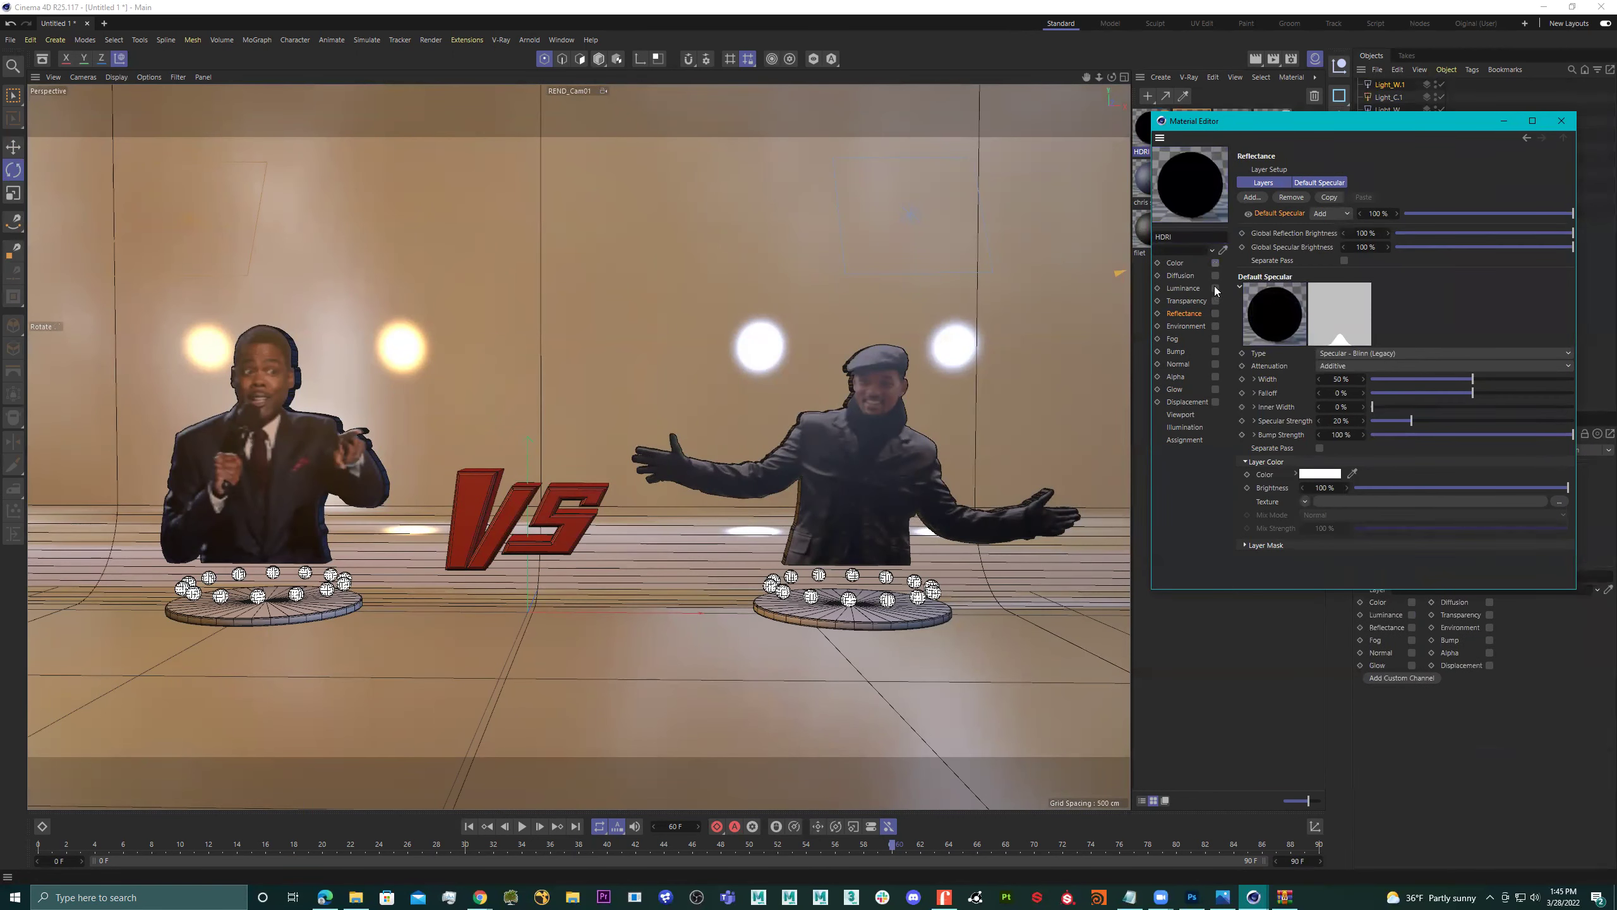
Enable the HDRI material's Luminance channel and load shanghai_bund_4k.exr from the HDRI folder as its texture.
{"action": "left_click", "coordinate": [1215, 288]}
{"action": "left_click", "coordinate": [1565, 261]}
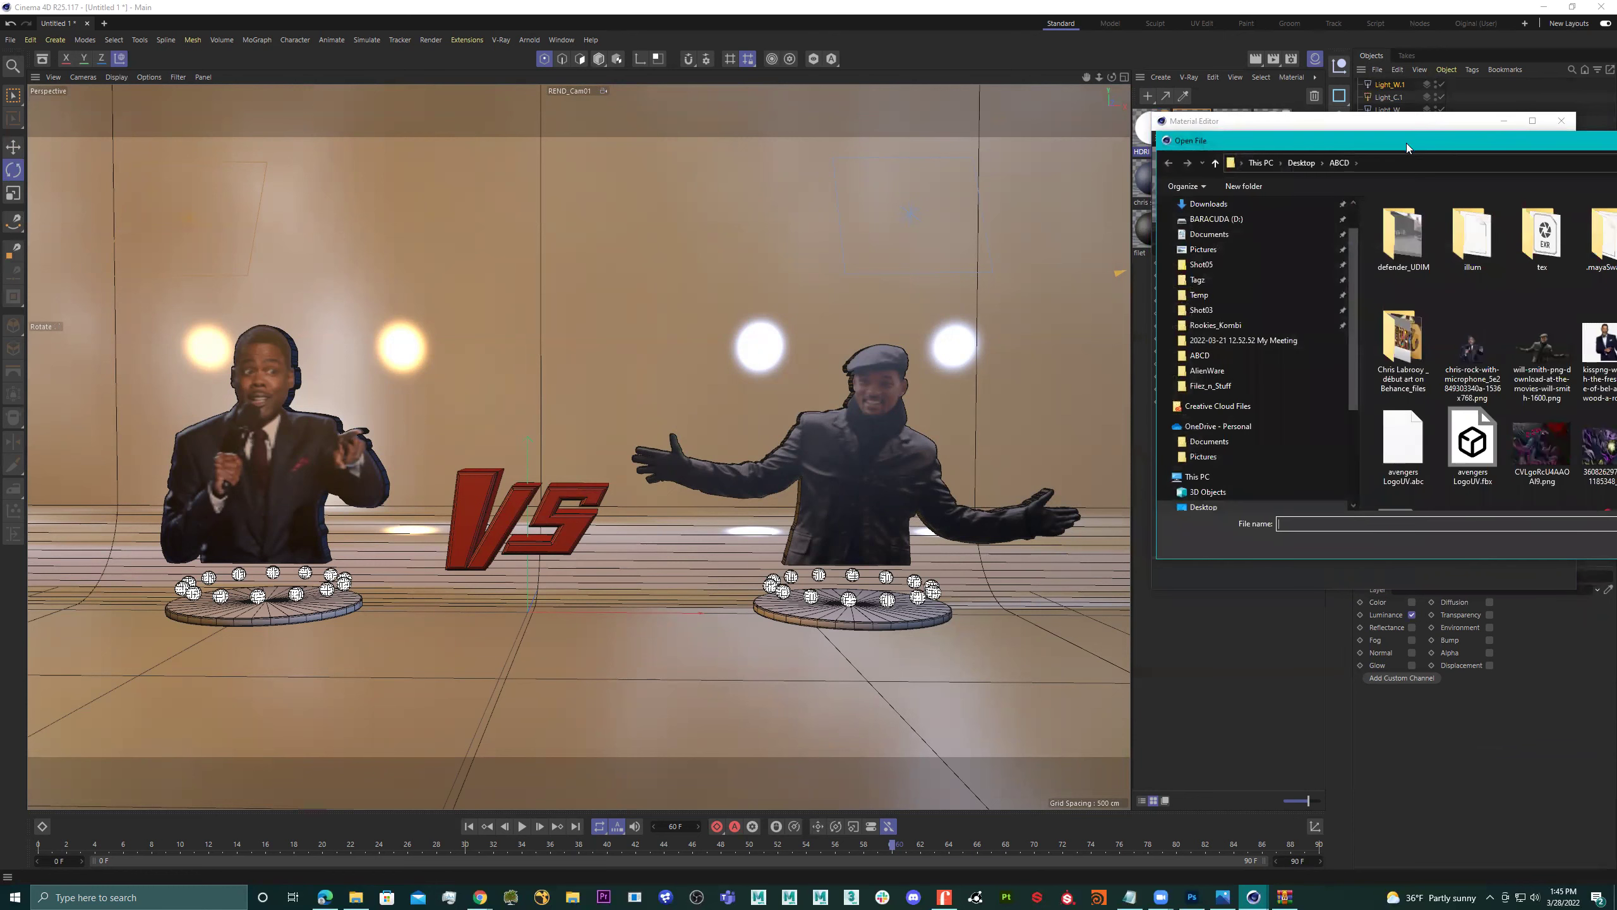
{"action": "left_click_drag", "start_coordinate": [1406, 144], "coordinate": [1616, 144]}
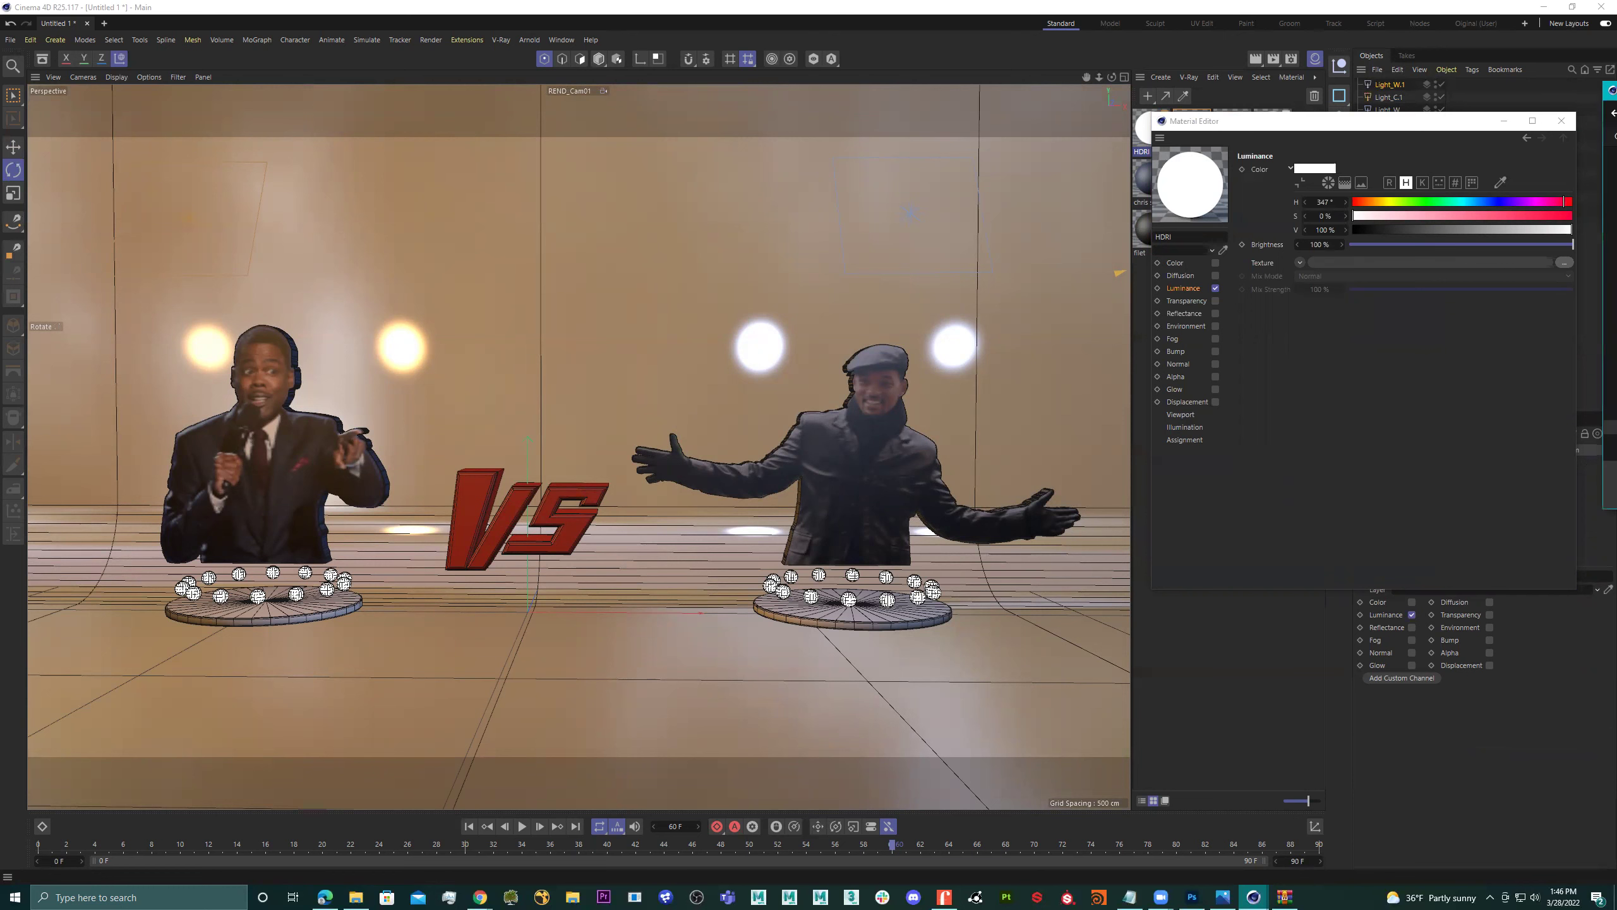
{"action": "scroll", "coordinate": [637, 385], "scroll_direction": "down", "scroll_amount": 3}
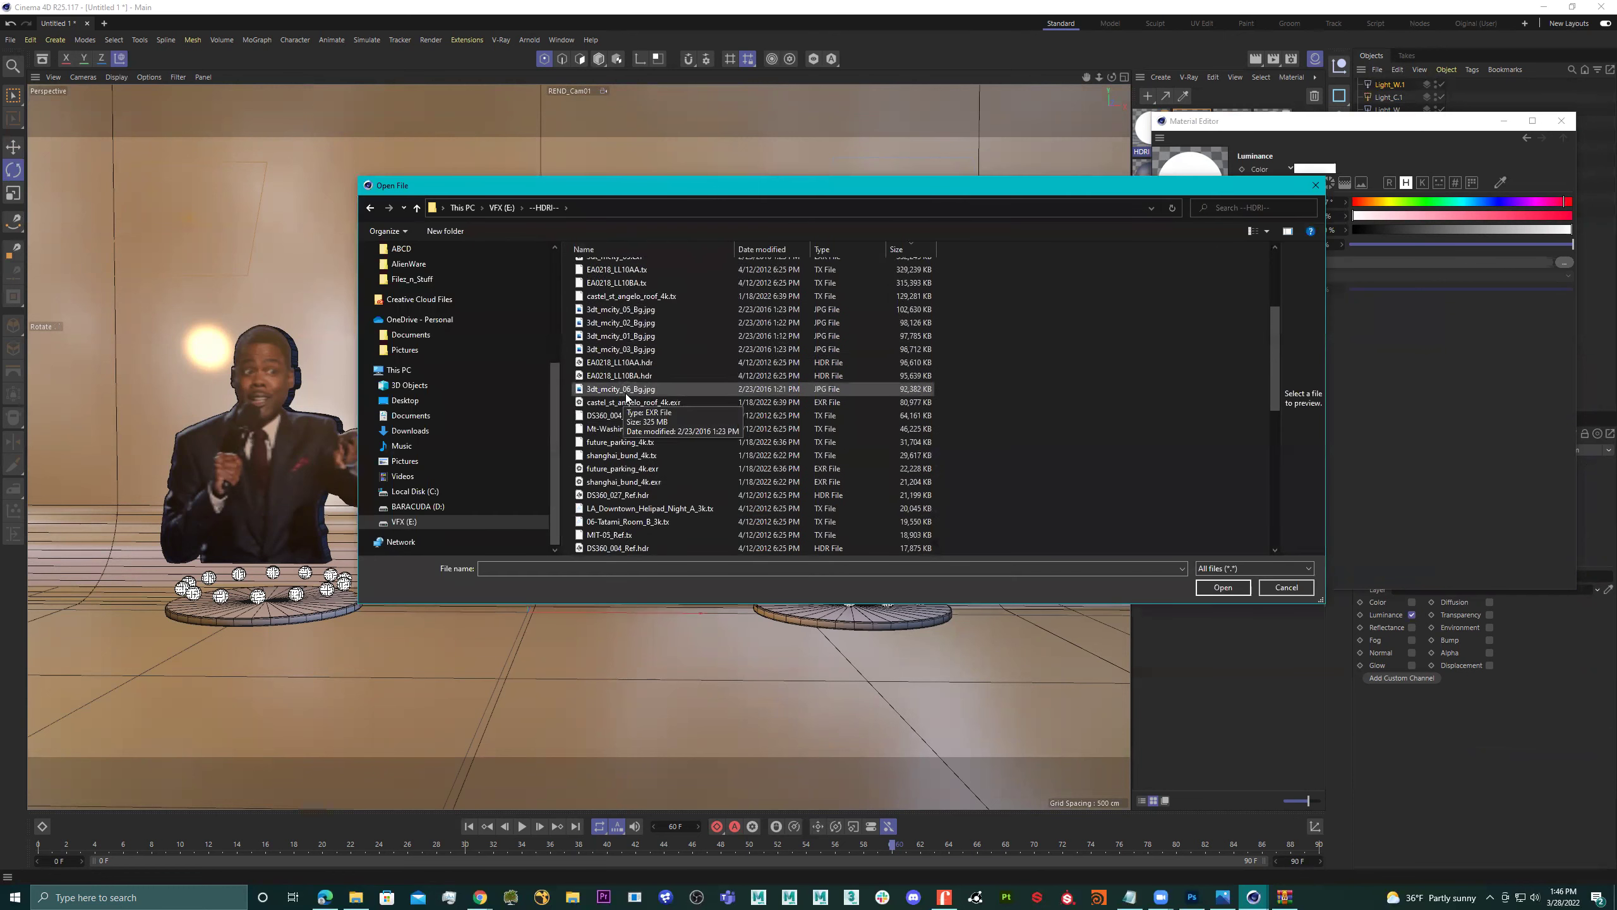
{"action": "scroll", "coordinate": [653, 388], "scroll_direction": "up", "scroll_amount": 3}
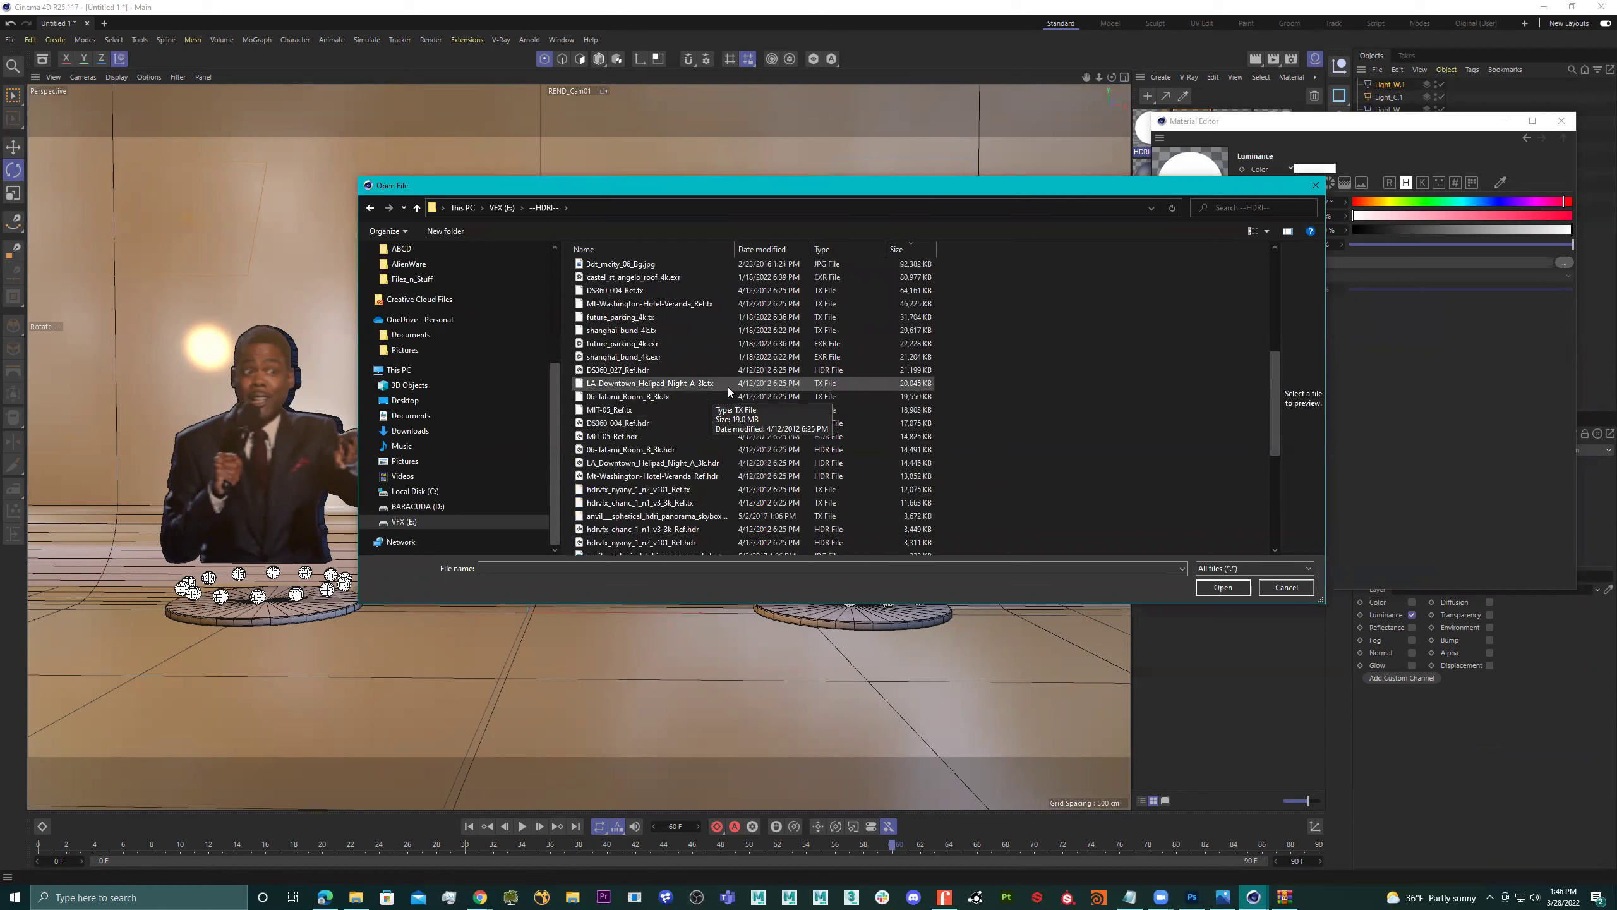
{"action": "double_click", "coordinate": [660, 357]}
{"action": "left_click", "coordinate": [849, 504]}
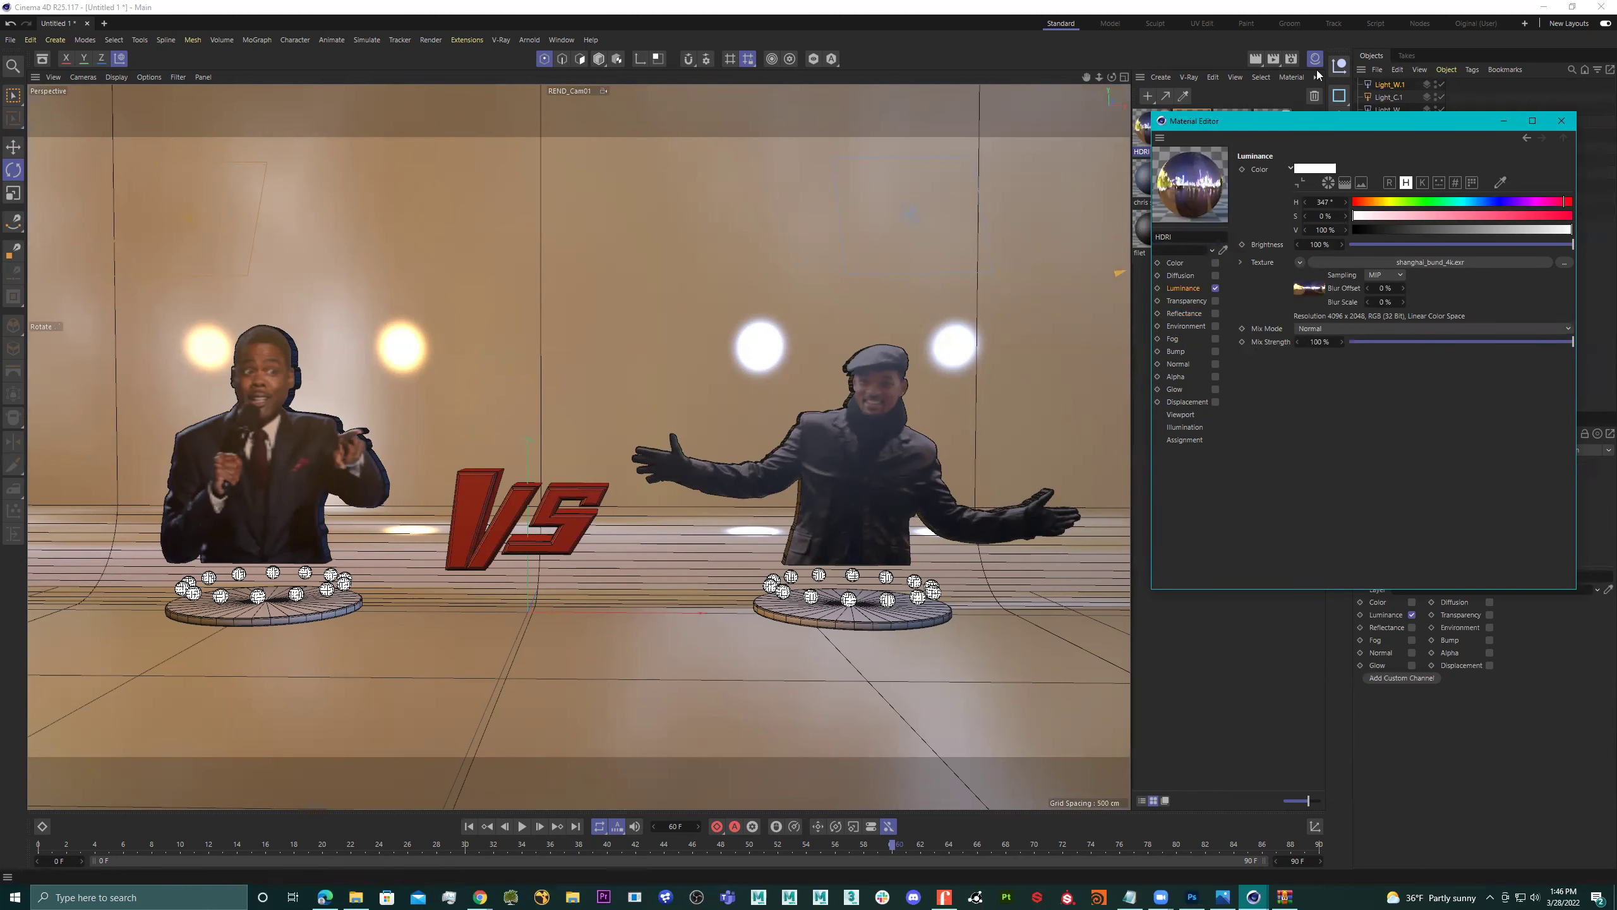
Add a Sky object carrying the HDRI material and test render the frame.
{"action": "left_click_drag", "start_coordinate": [1308, 123], "coordinate": [1300, 397]}
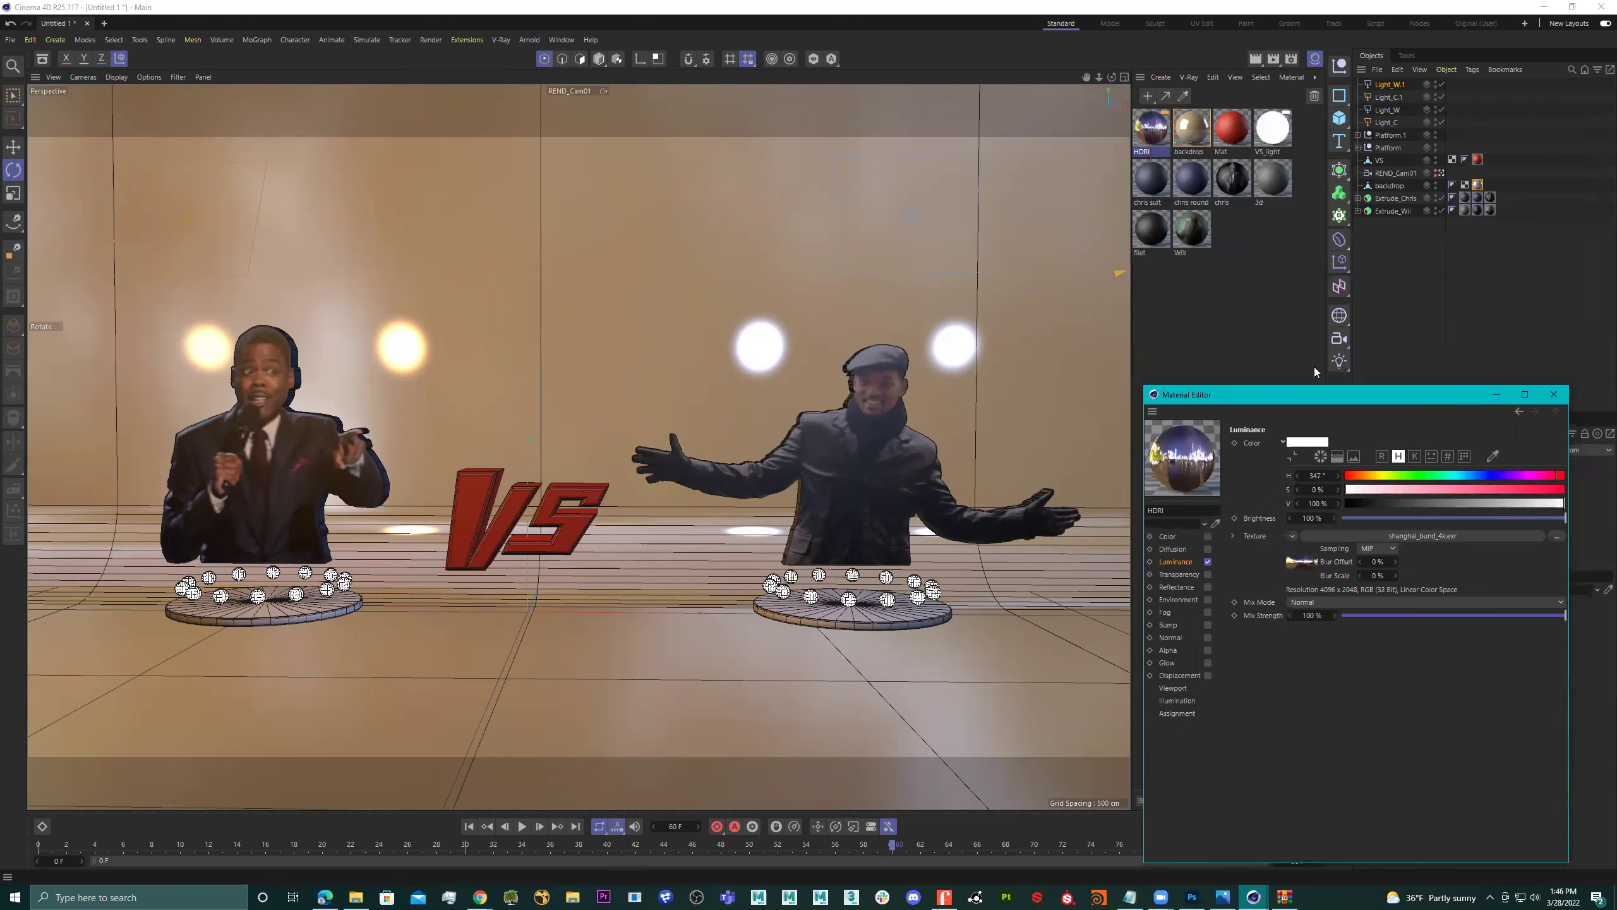
{"action": "left_click", "coordinate": [1339, 316]}
{"action": "left_click", "coordinate": [1376, 333]}
{"action": "left_click_drag", "start_coordinate": [1374, 86], "coordinate": [1375, 84]}
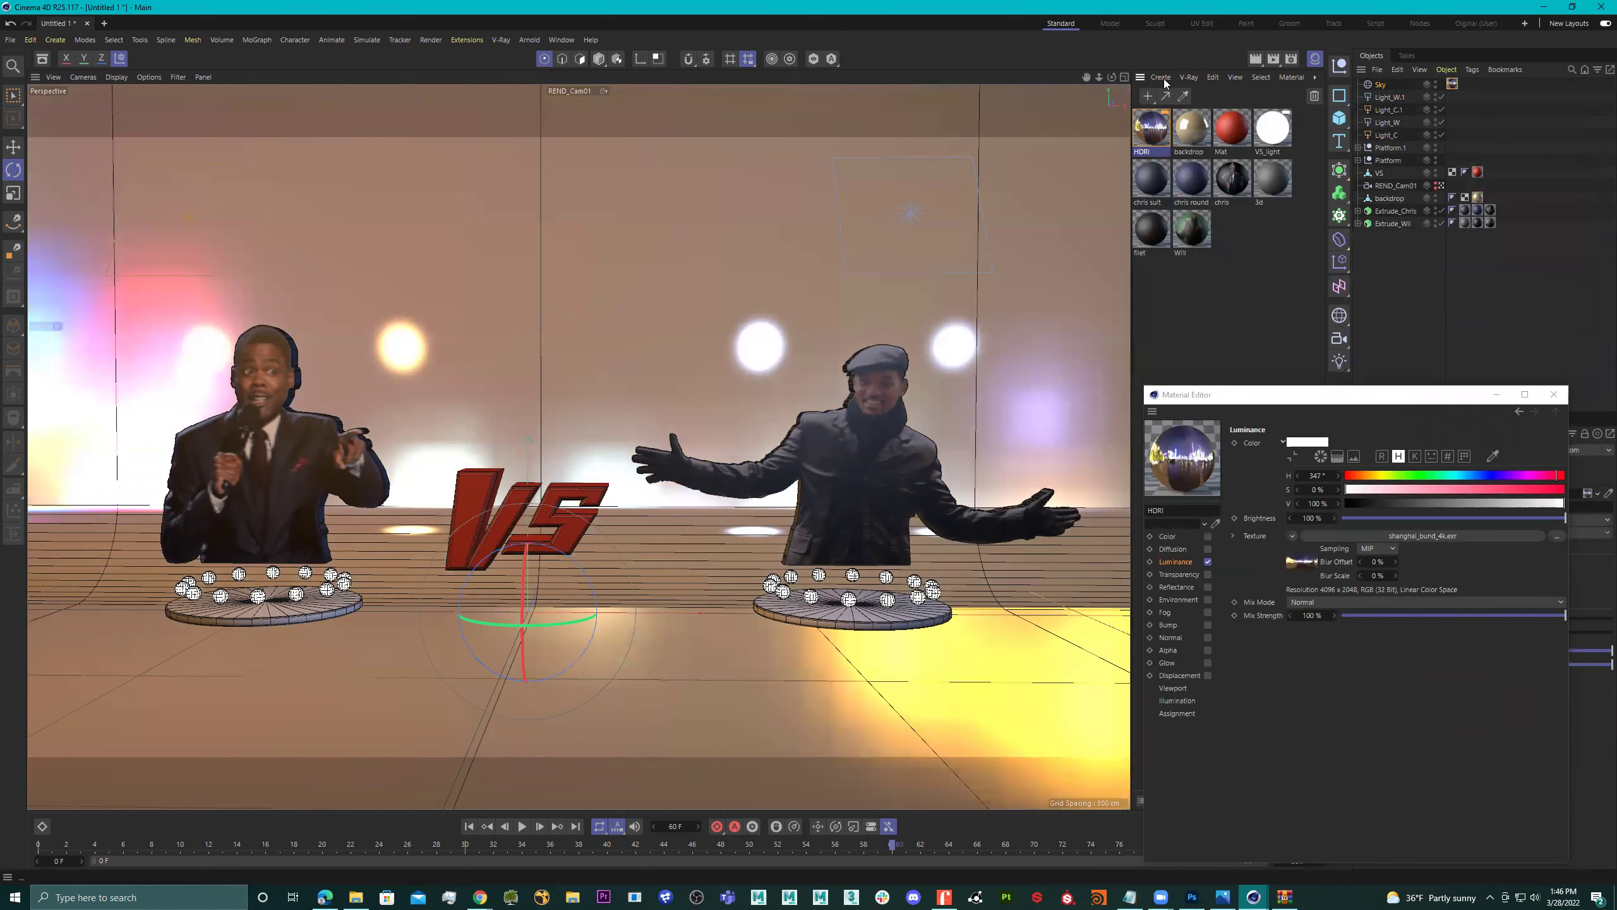
{"action": "left_click", "coordinate": [1274, 60]}
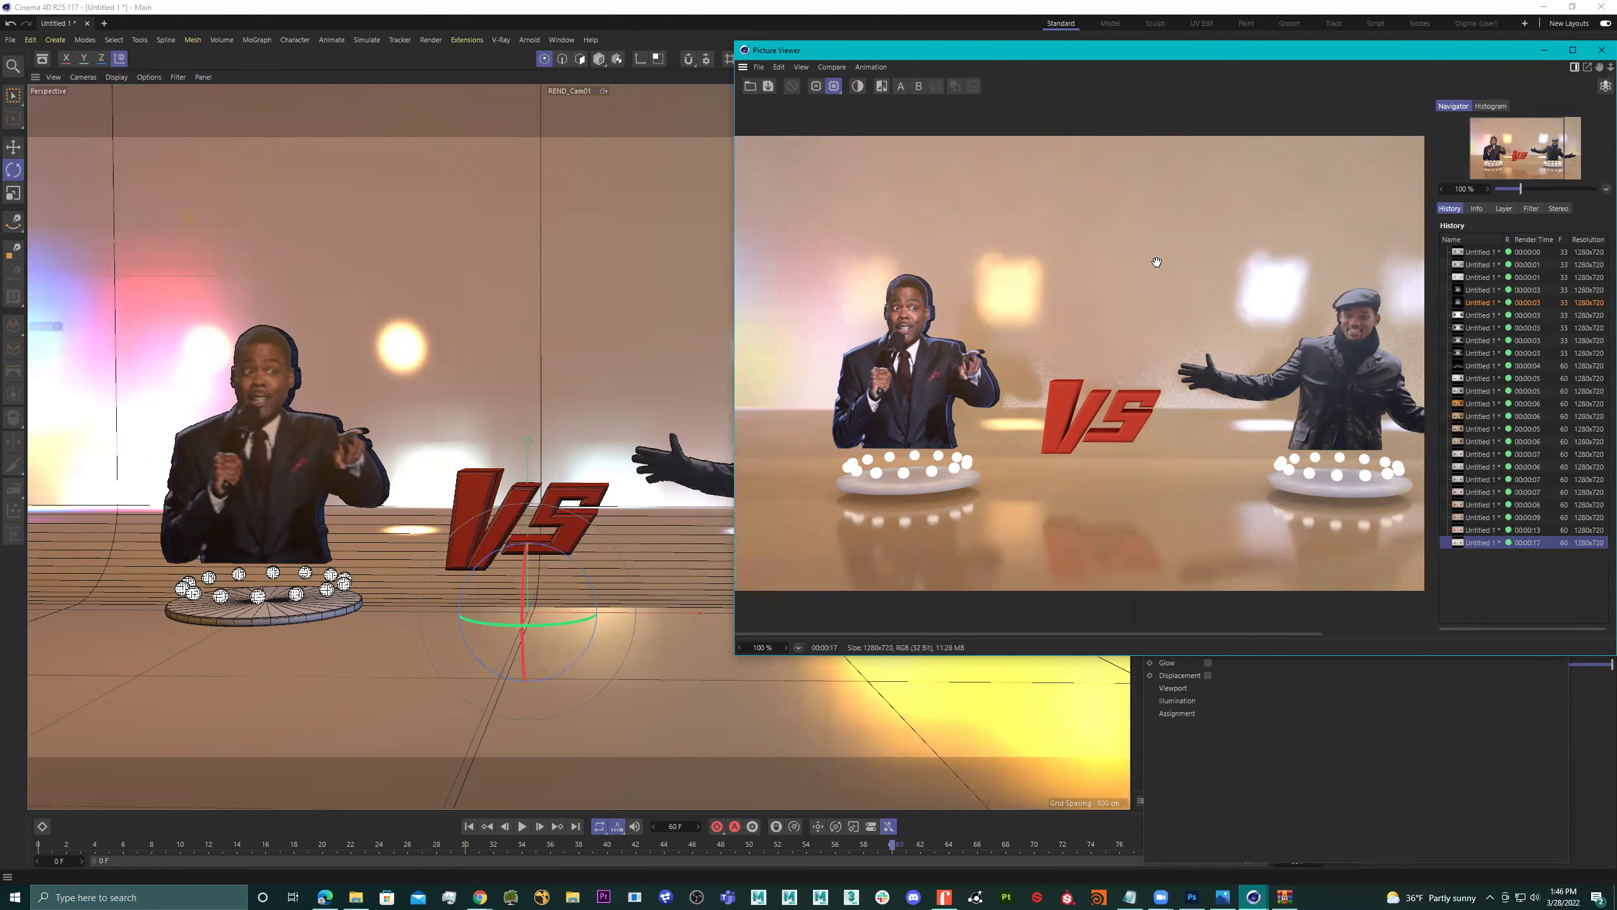
{"action": "left_click", "coordinate": [1601, 50]}
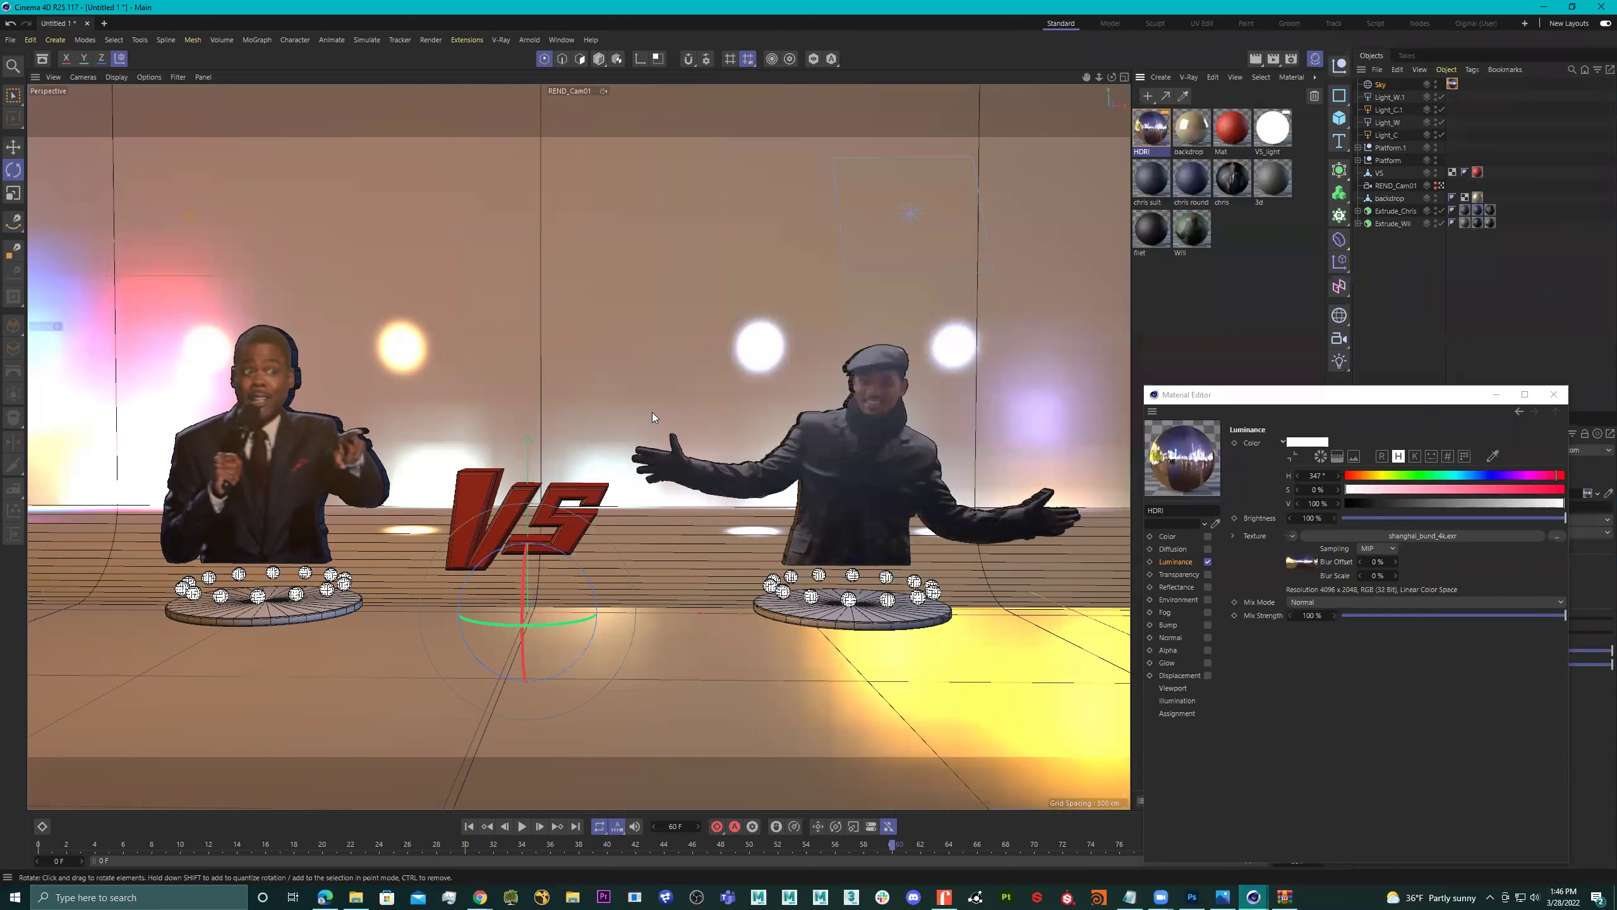
Leave the camera view, move the whole VS model forward far in front of the two figures, and keyframe it at frame 0.
{"action": "left_click", "coordinate": [1442, 186]}
{"action": "scroll", "coordinate": [926, 372], "scroll_direction": "down", "scroll_amount": 5}
{"action": "scroll", "coordinate": [925, 372], "scroll_direction": "down", "scroll_amount": 2}
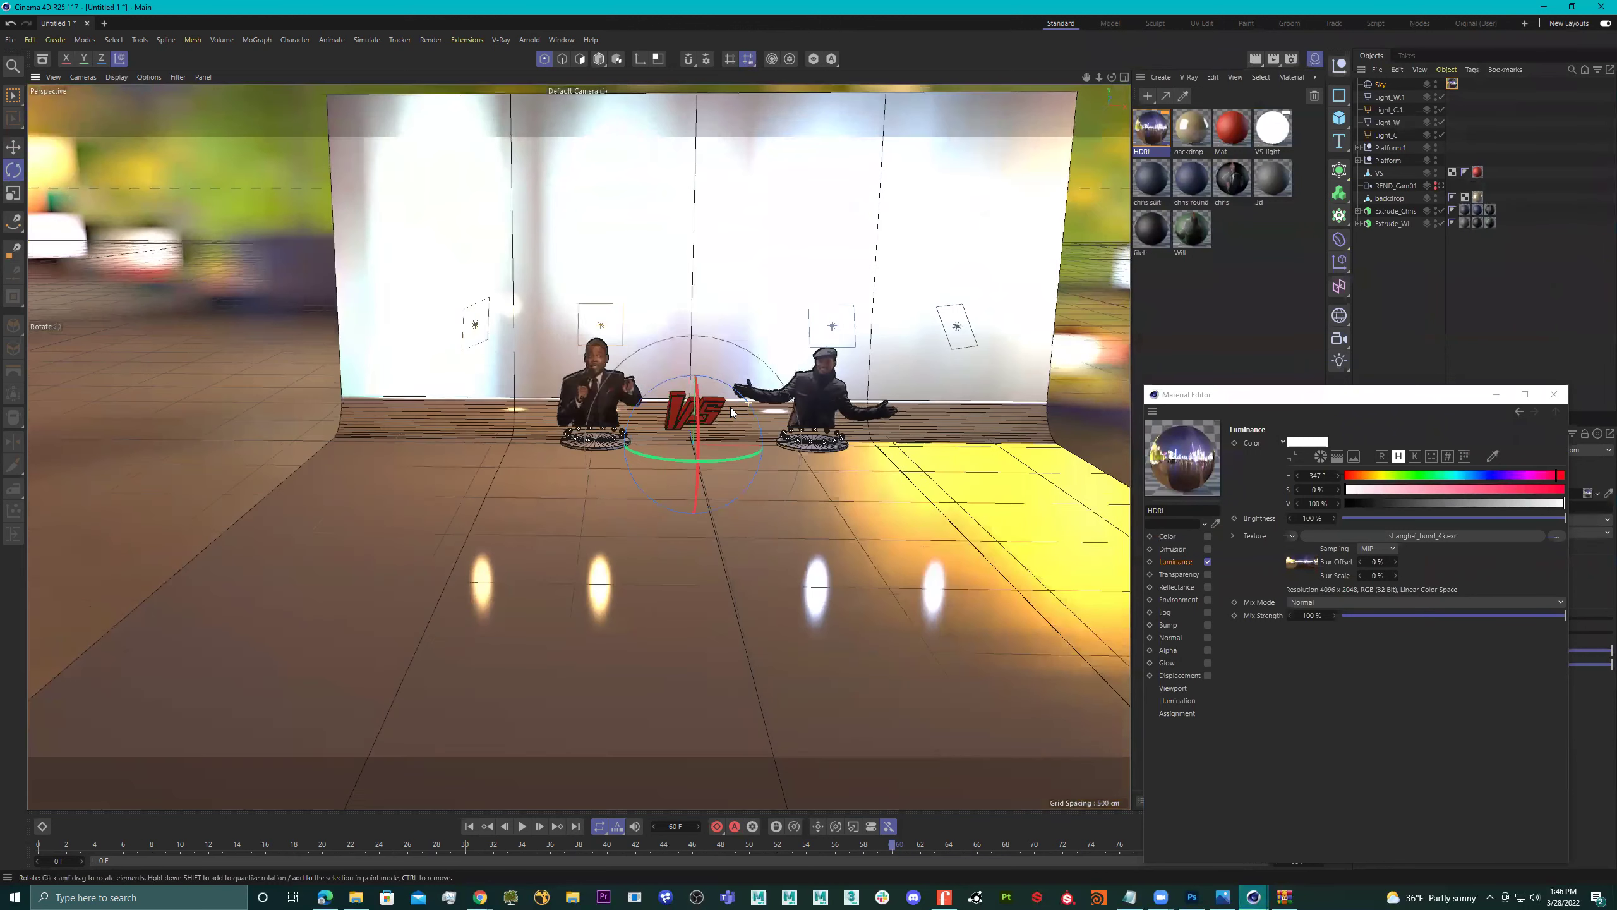
{"action": "left_click_drag", "start_coordinate": [695, 401], "coordinate": [749, 456], "text": "alt"}
{"action": "key", "text": "e"}
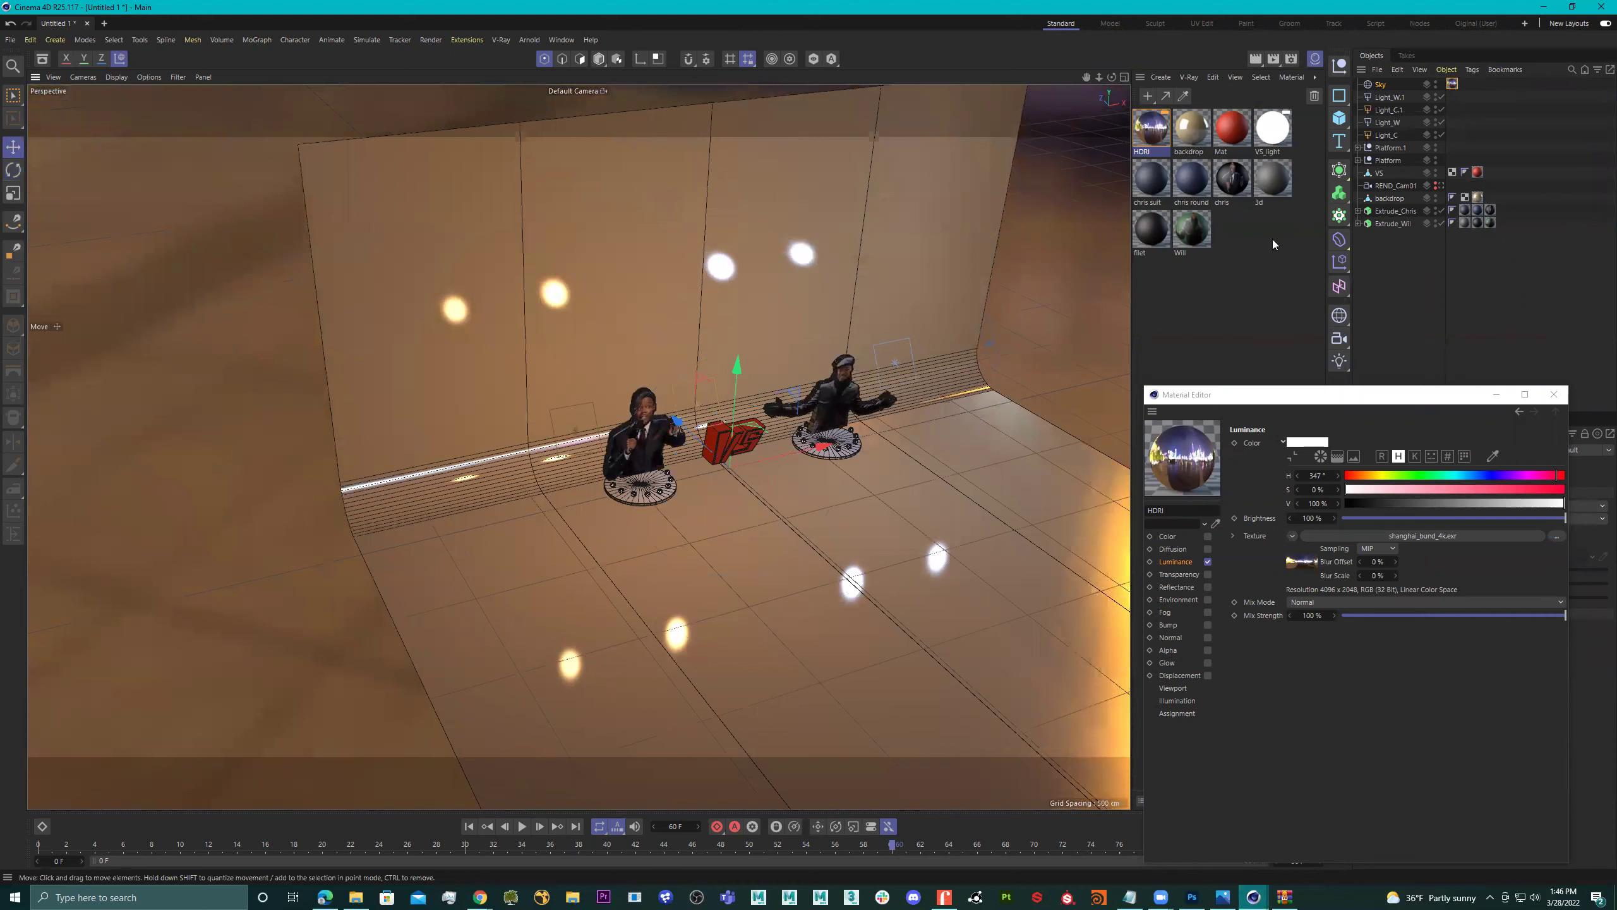
{"action": "left_click", "coordinate": [1379, 172]}
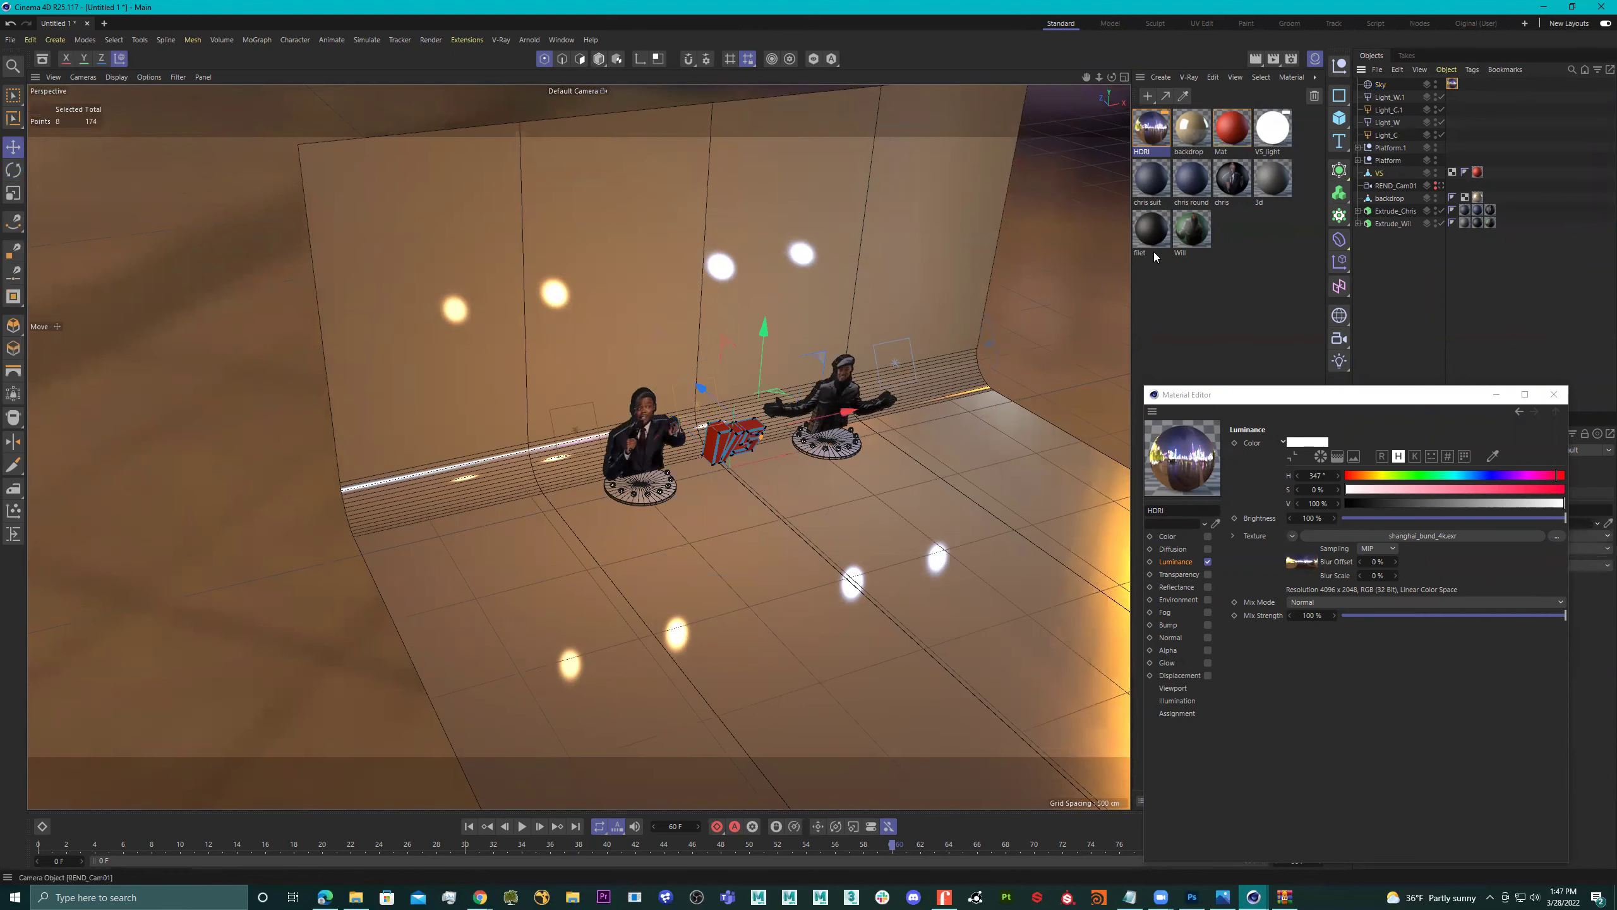
{"action": "left_click_drag", "start_coordinate": [825, 365], "coordinate": [774, 286], "text": "alt"}
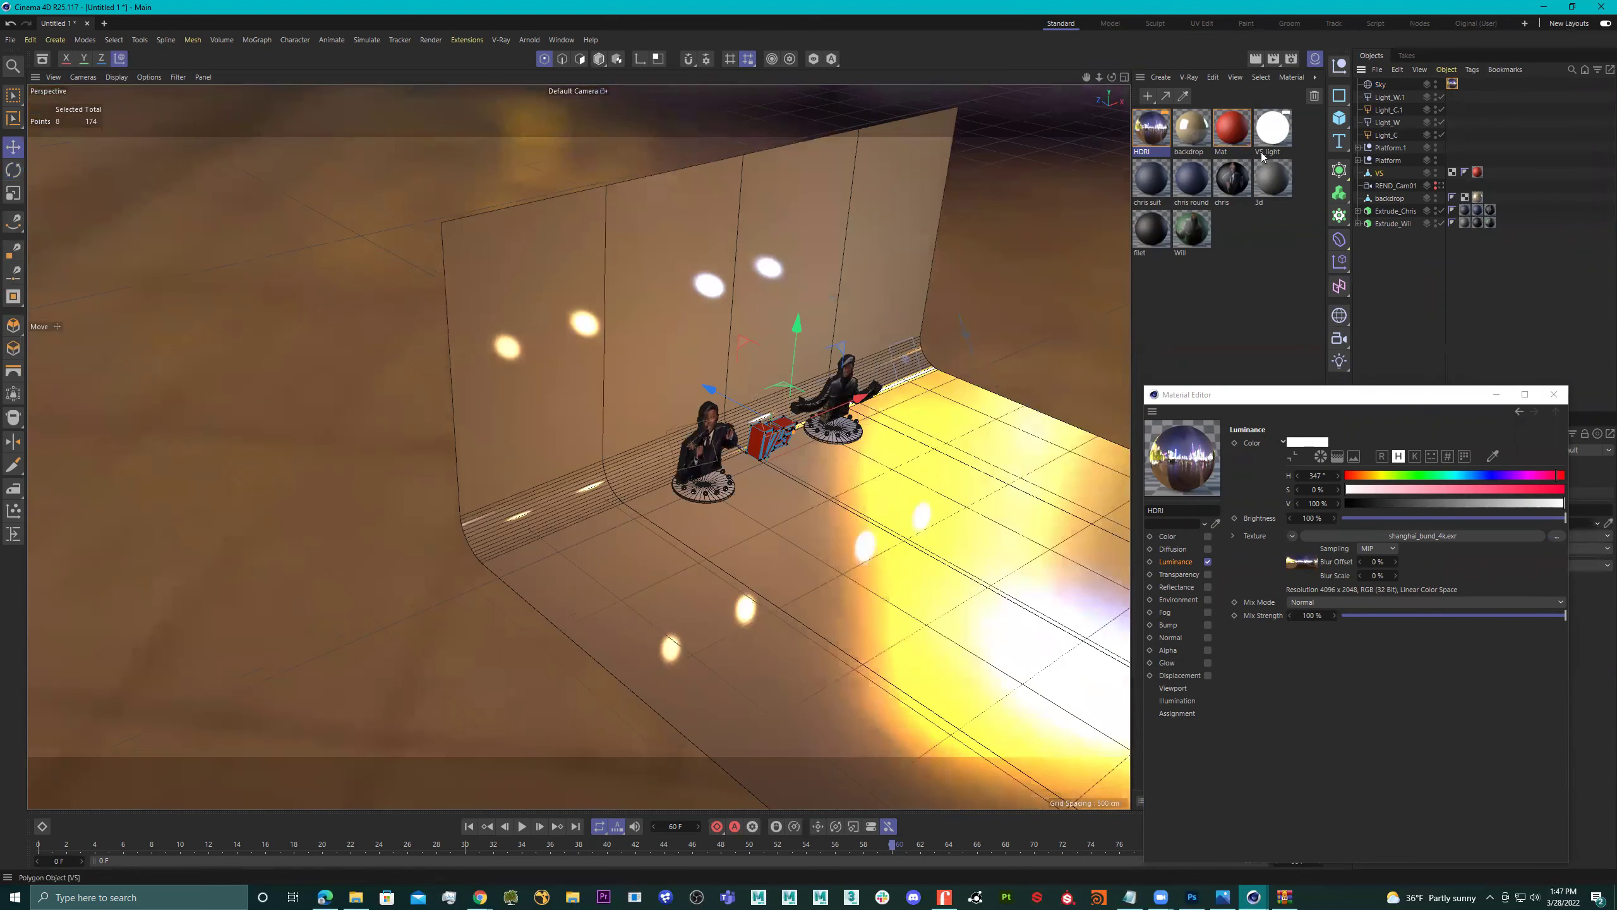
{"action": "left_click", "coordinate": [599, 59]}
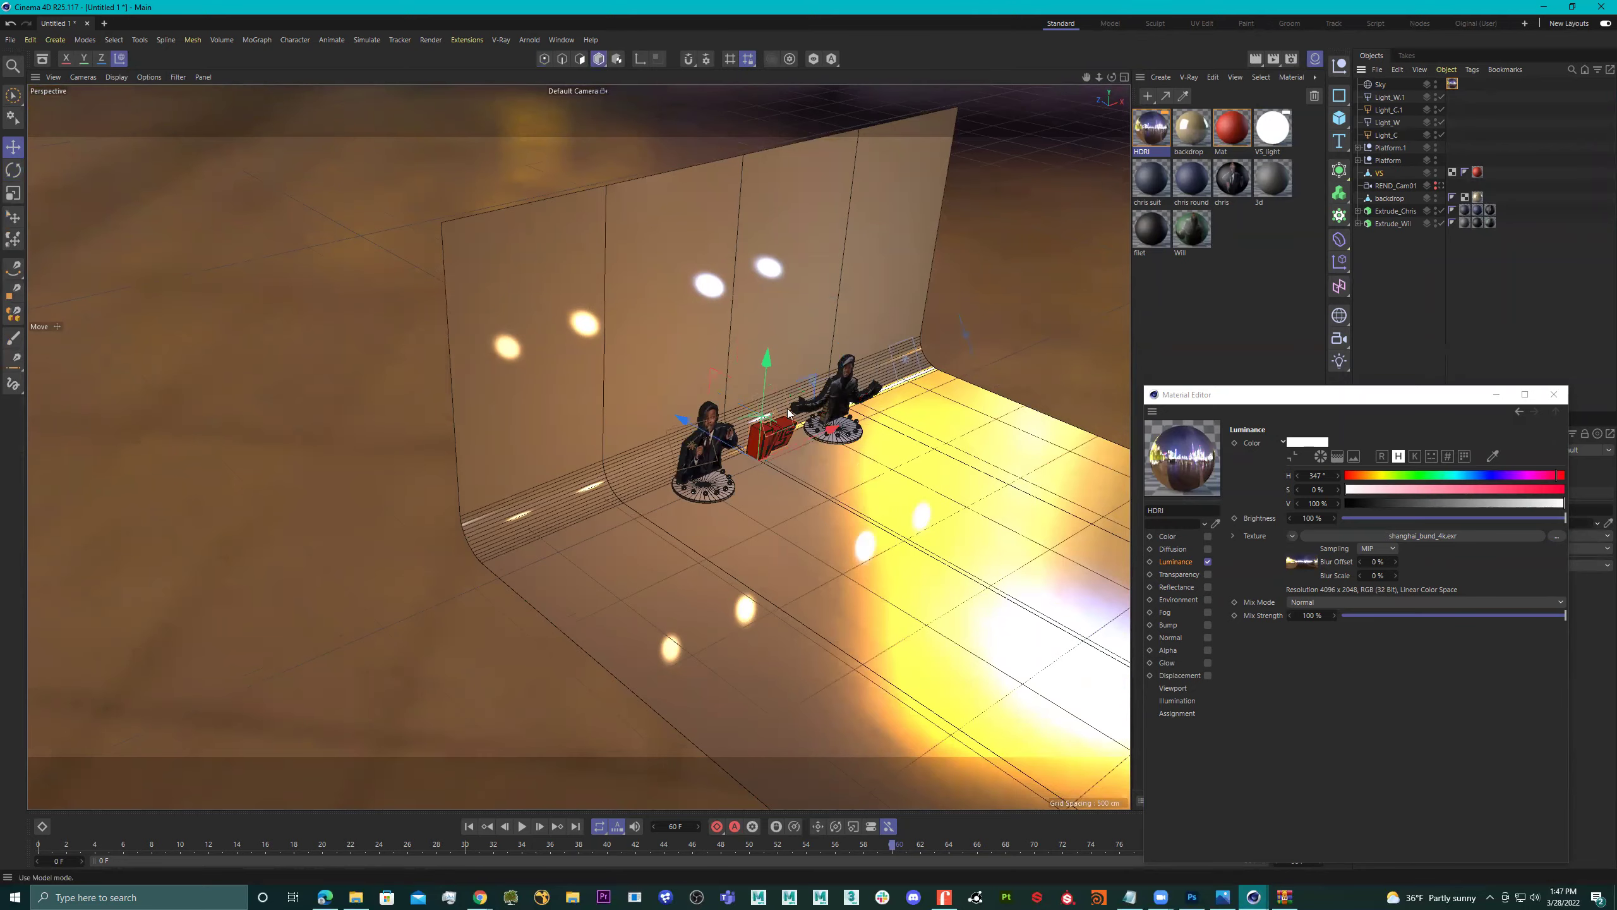
{"action": "left_click_drag", "start_coordinate": [759, 414], "coordinate": [895, 524], "text": "alt"}
{"action": "left_click", "coordinate": [38, 844]}
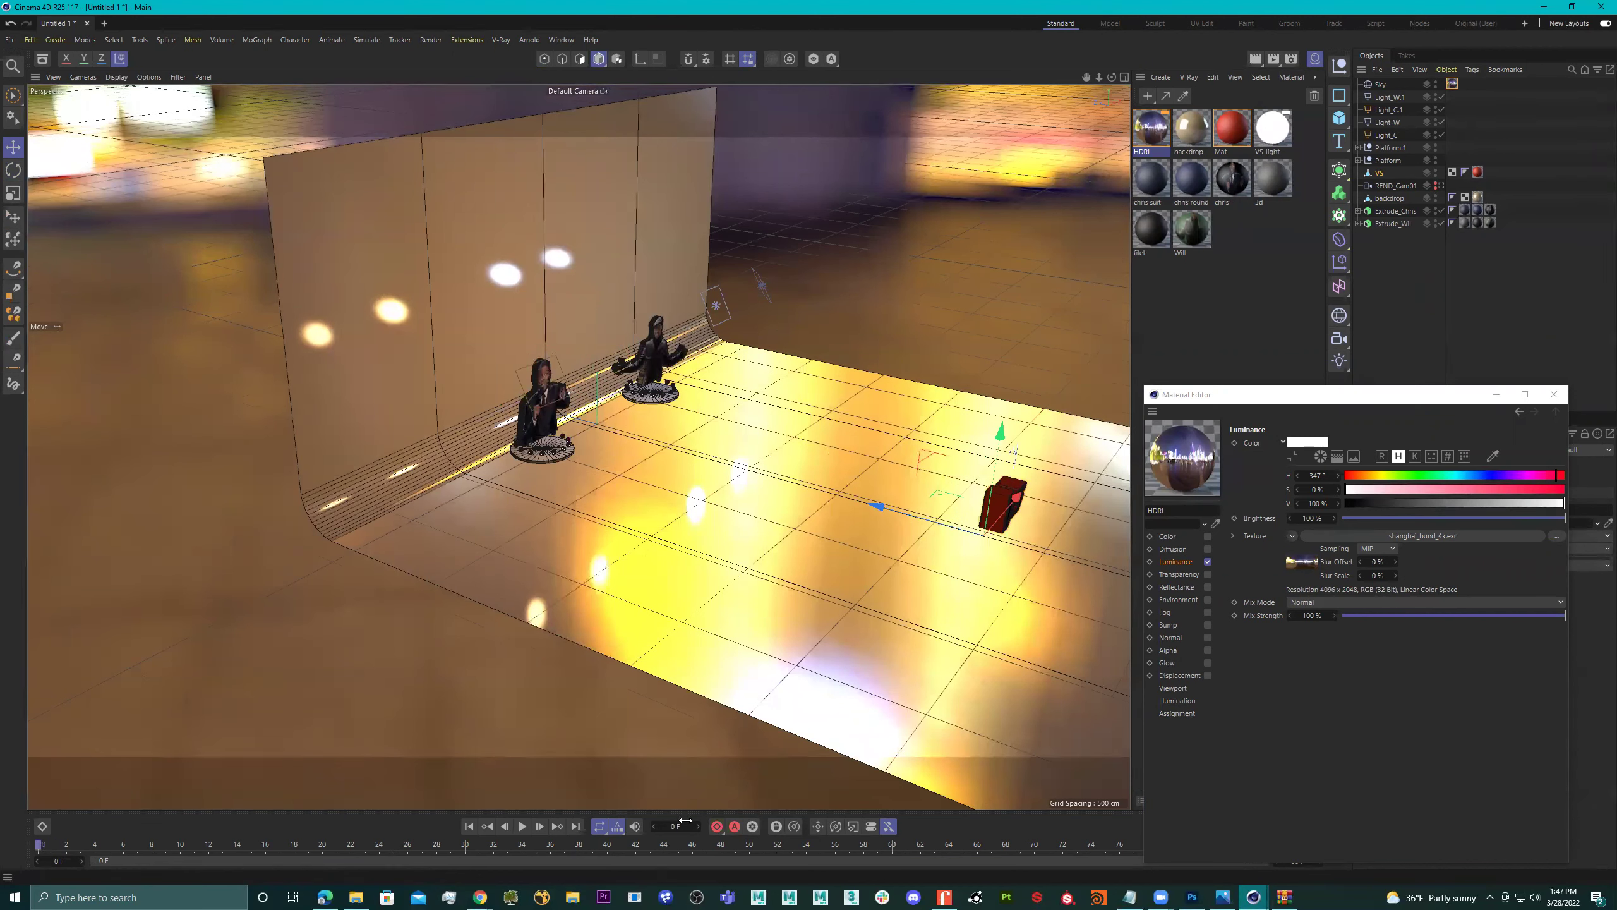
At frame 36, move the VS model back between the two figures and keyframe it.
{"action": "left_click_drag", "start_coordinate": [47, 844], "coordinate": [550, 860]}
{"action": "left_click_drag", "start_coordinate": [889, 508], "coordinate": [526, 347]}
{"action": "left_click_drag", "start_coordinate": [632, 353], "coordinate": [539, 293], "text": "alt"}
{"action": "key", "text": "r"}
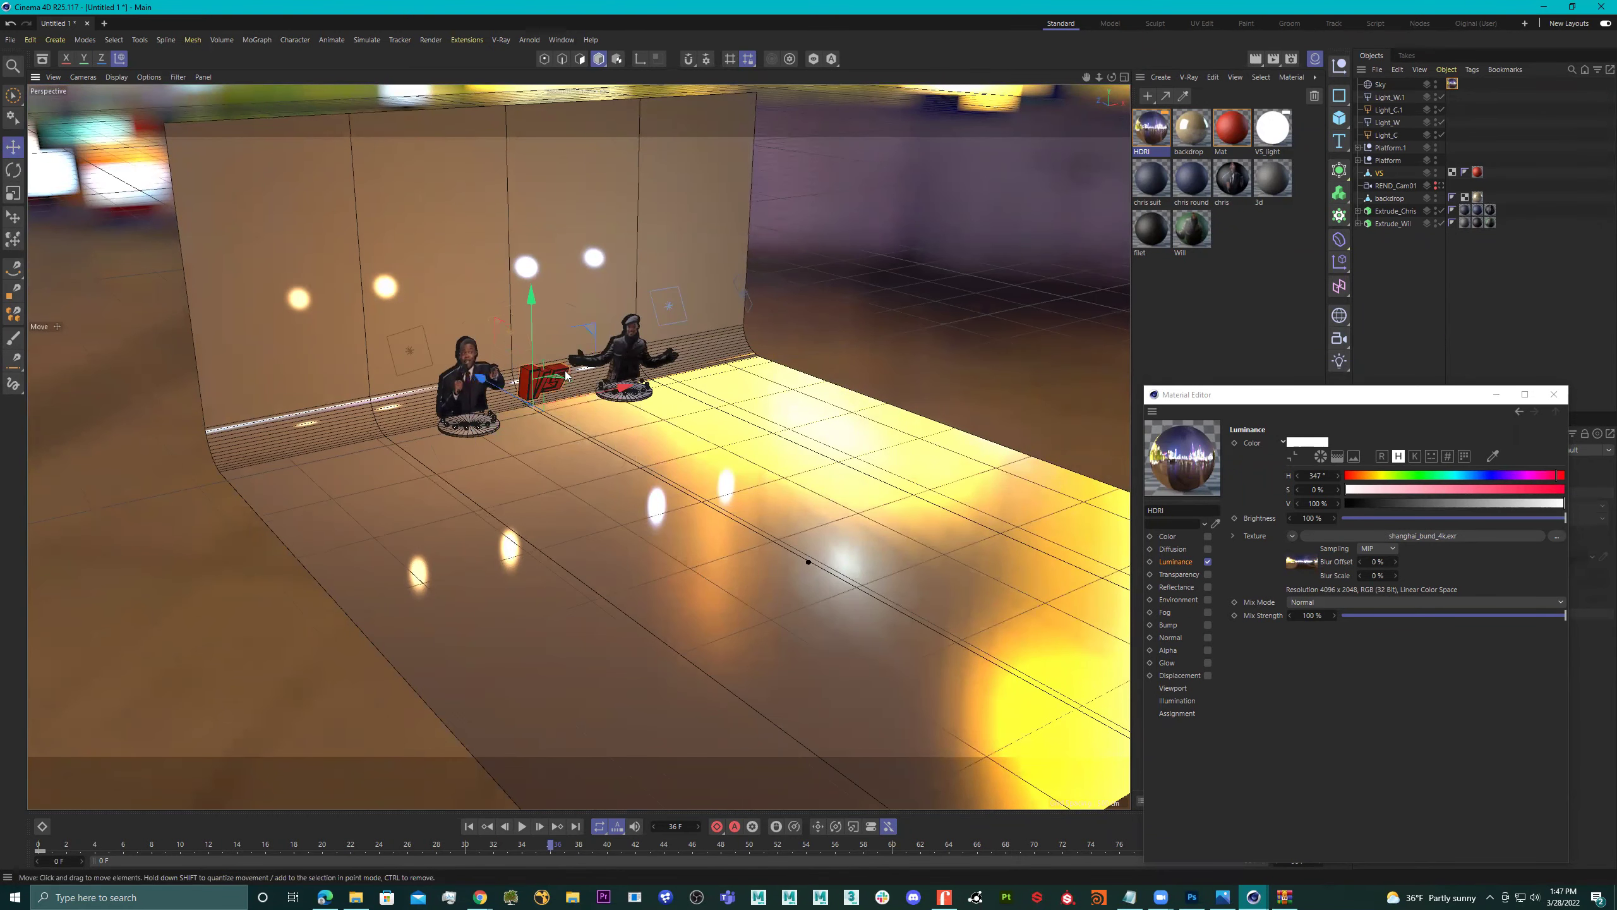
{"action": "key", "text": "t"}
{"action": "mouse_move", "coordinate": [612, 368]}
{"action": "left_mouse_down"}
{"action": "mouse_move", "coordinate": [637, 370]}
{"action": "mouse_move", "coordinate": [607, 370]}
{"action": "left_mouse_up"}
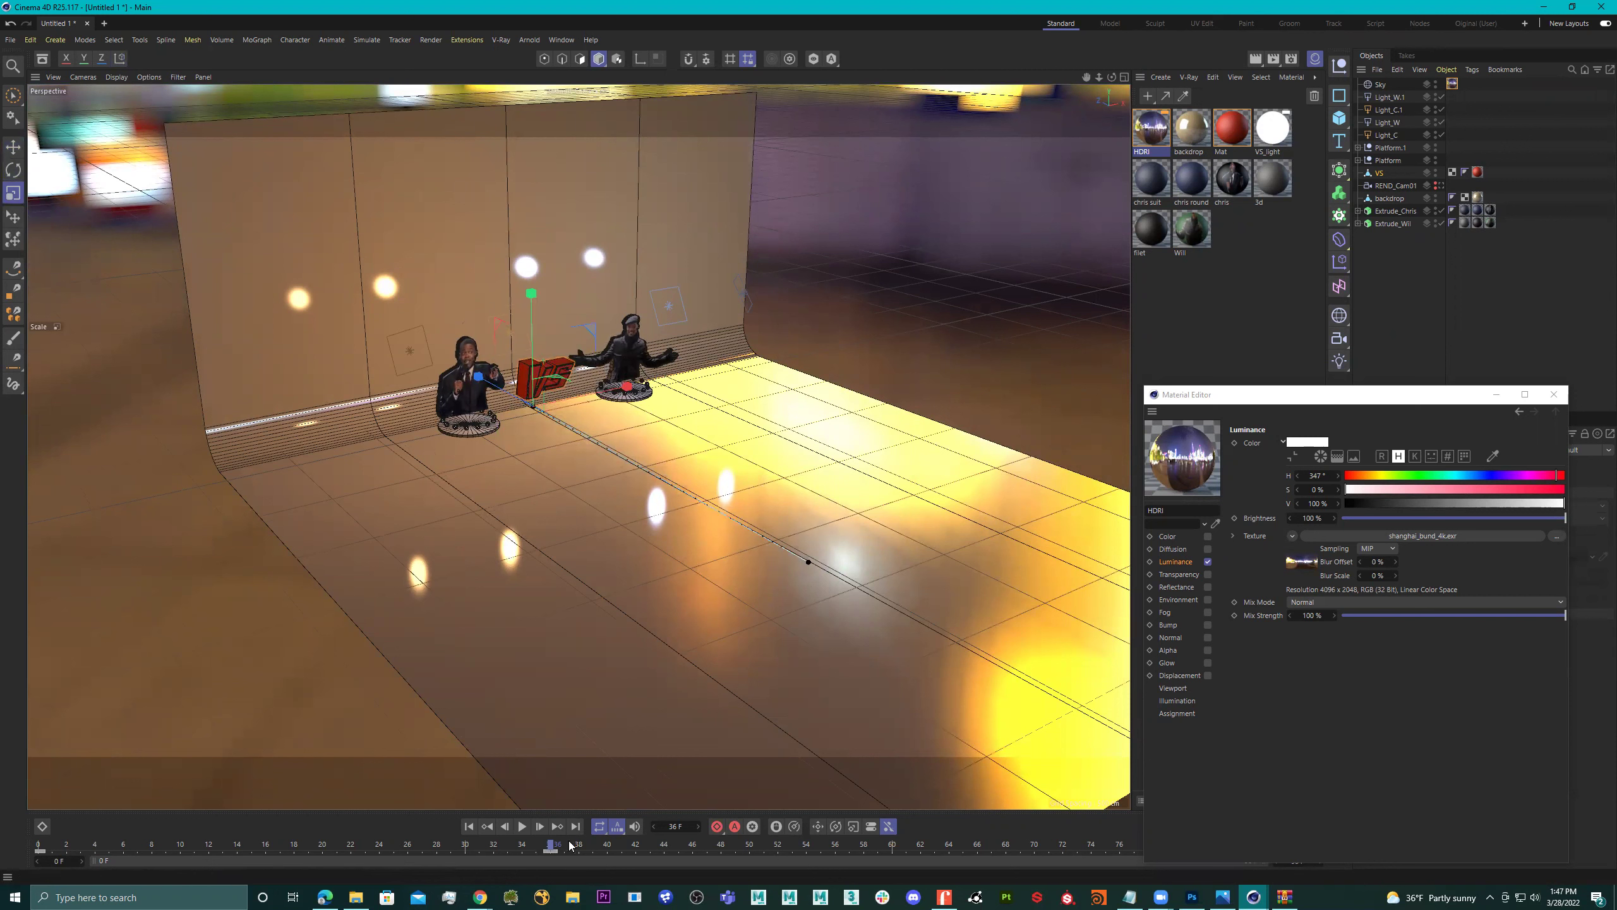
At frame 56, lower the VS model slightly between the figures and keyframe it.
{"action": "left_click", "coordinate": [835, 847]}
{"action": "scroll", "coordinate": [668, 316], "scroll_direction": "up", "scroll_amount": 5}
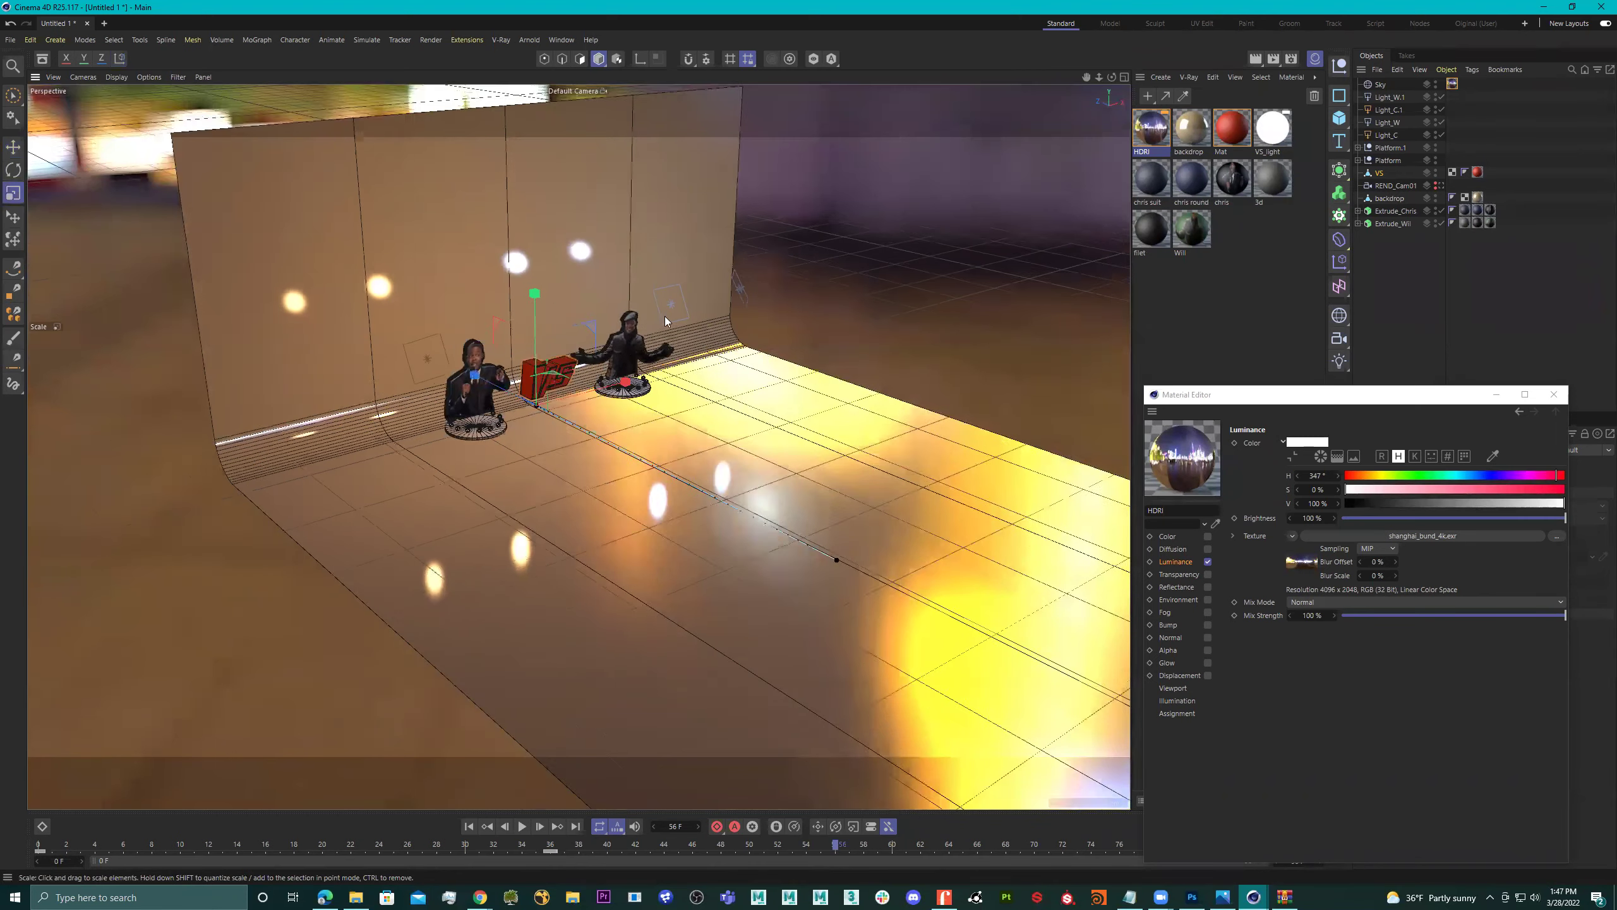
{"action": "left_click_drag", "start_coordinate": [712, 355], "coordinate": [382, 299], "text": "alt"}
{"action": "middle_click_drag", "start_coordinate": [383, 300], "coordinate": [681, 337], "text": "alt"}
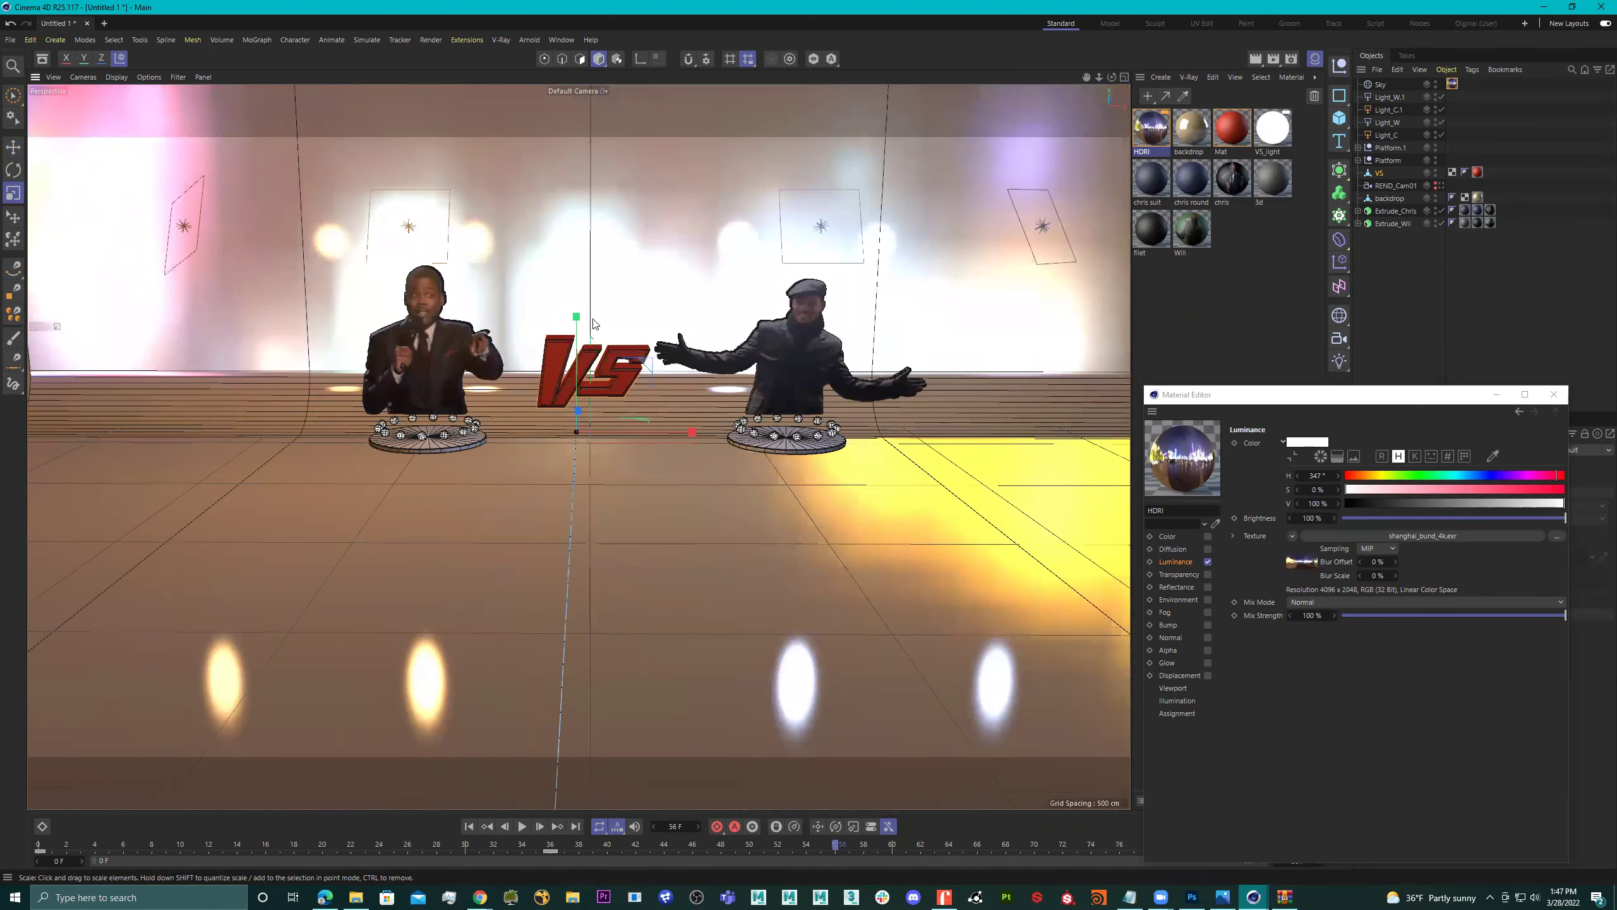
{"action": "key", "text": "e"}
{"action": "mouse_move", "coordinate": [586, 336]}
{"action": "left_mouse_down", "text": "alt"}
{"action": "mouse_move", "coordinate": [608, 327]}
{"action": "mouse_move", "coordinate": [572, 332]}
{"action": "left_mouse_up", "text": "alt"}
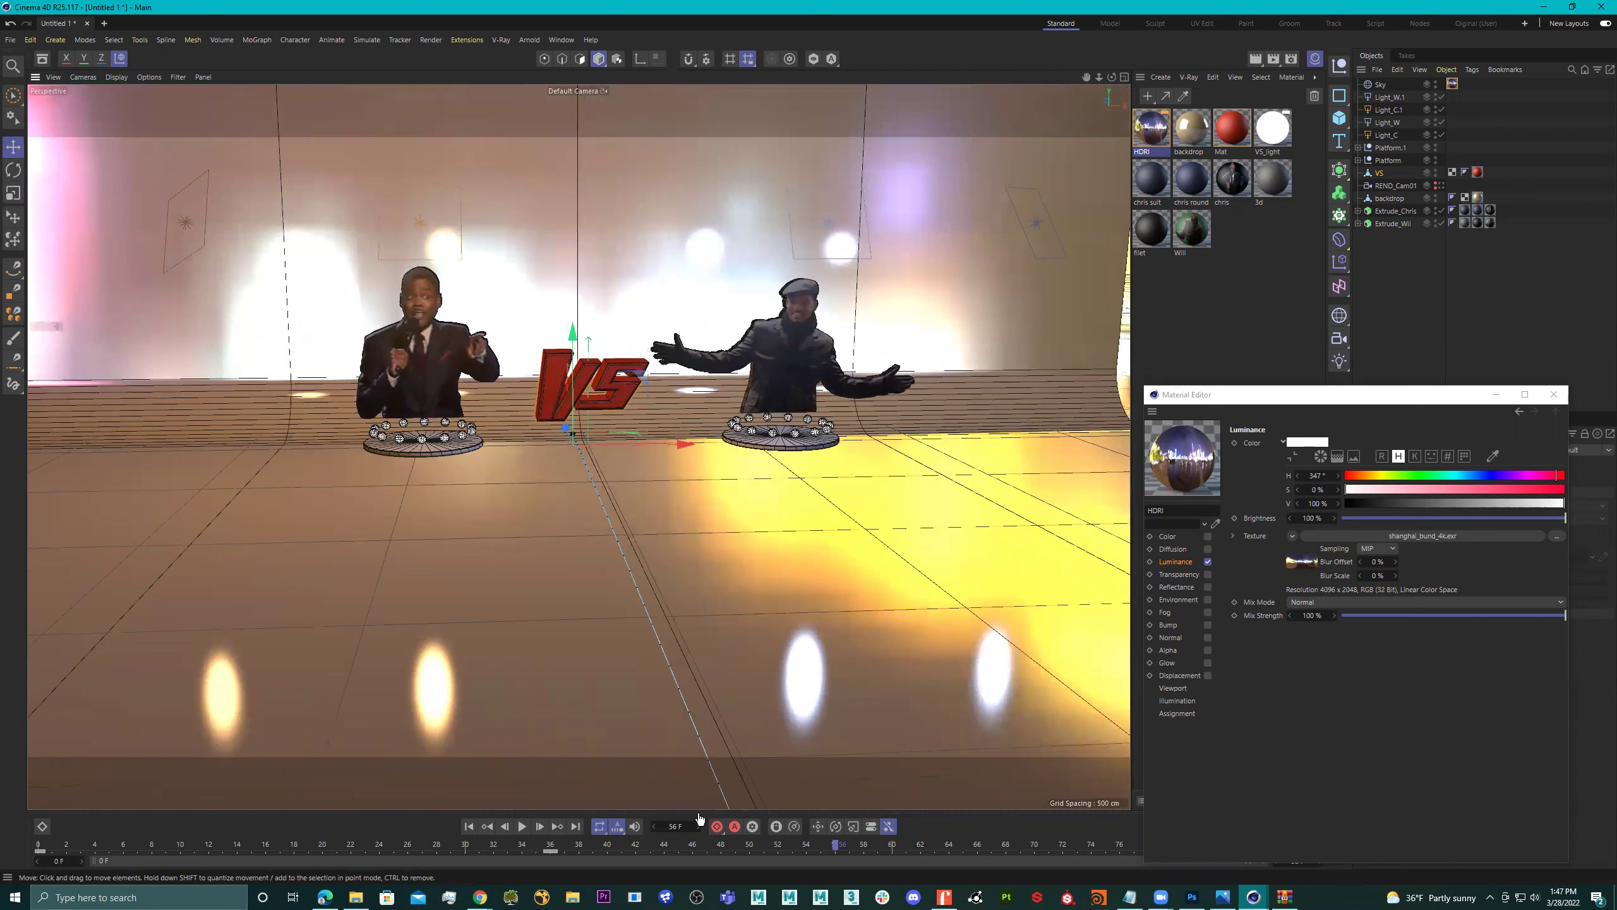
At frame 66, shift the VS model slightly upward and keyframe it.
{"action": "left_click", "coordinate": [974, 838]}
{"action": "left_click_drag", "start_coordinate": [581, 344], "coordinate": [567, 300]}
{"action": "key", "text": "s"}
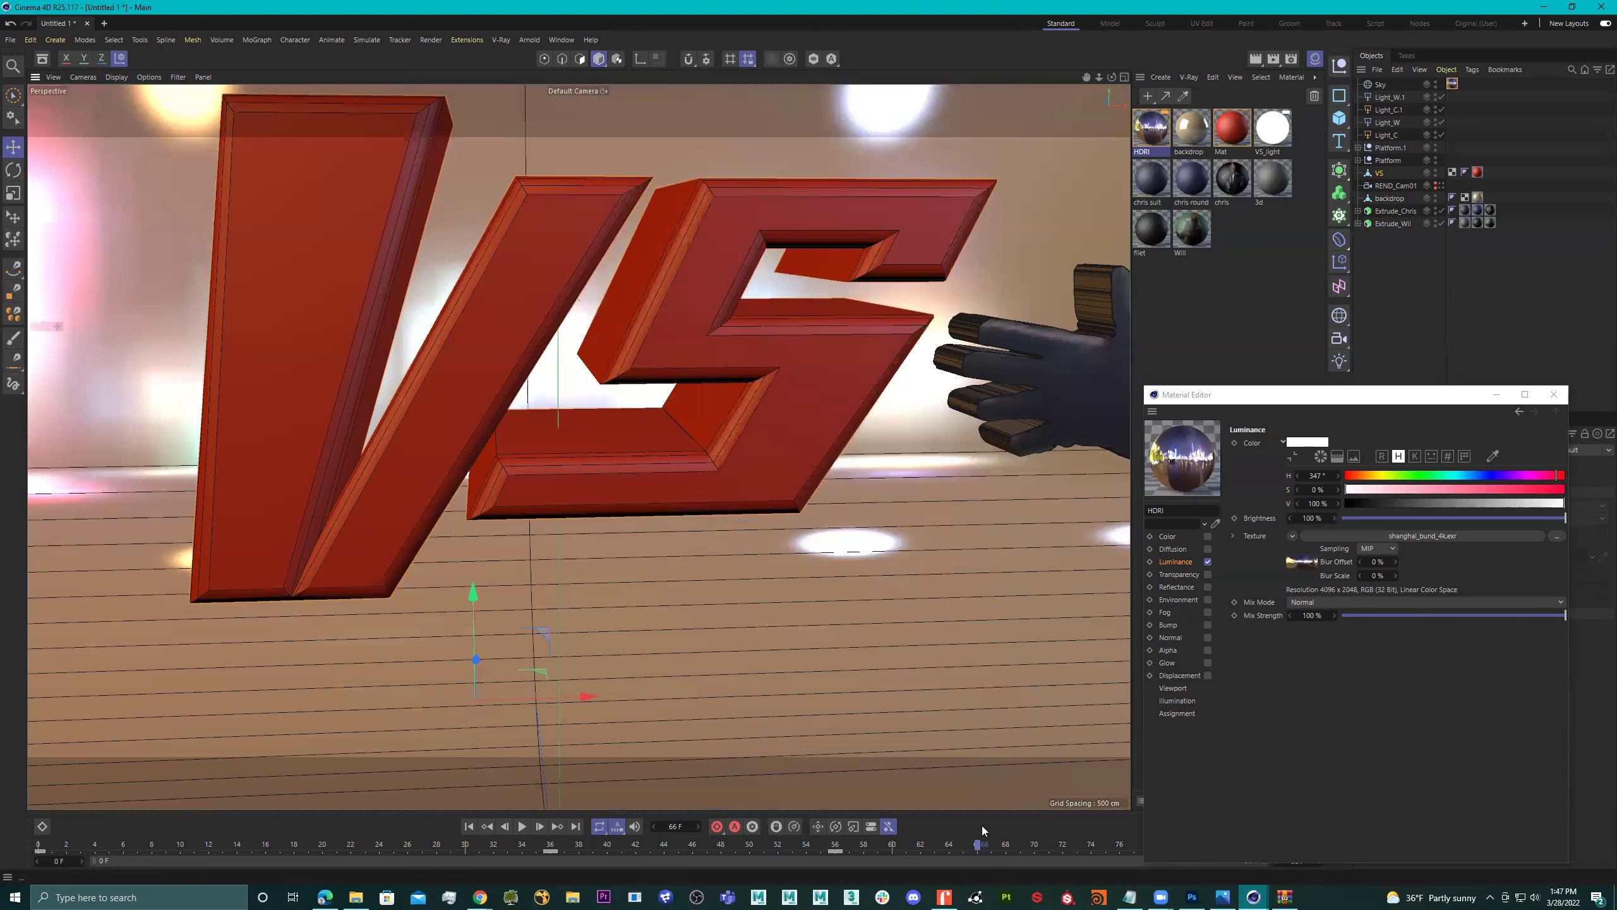
{"action": "key", "text": "F9"}
At frame 78, raise the VS model slightly, nudge it toward the figure with the microphone, and keyframe it.
{"action": "left_click_drag", "start_coordinate": [1110, 849], "coordinate": [1148, 850]}
{"action": "right_click_drag", "start_coordinate": [791, 524], "coordinate": [587, 524], "text": "alt"}
{"action": "left_click_drag", "start_coordinate": [680, 495], "coordinate": [686, 508]}
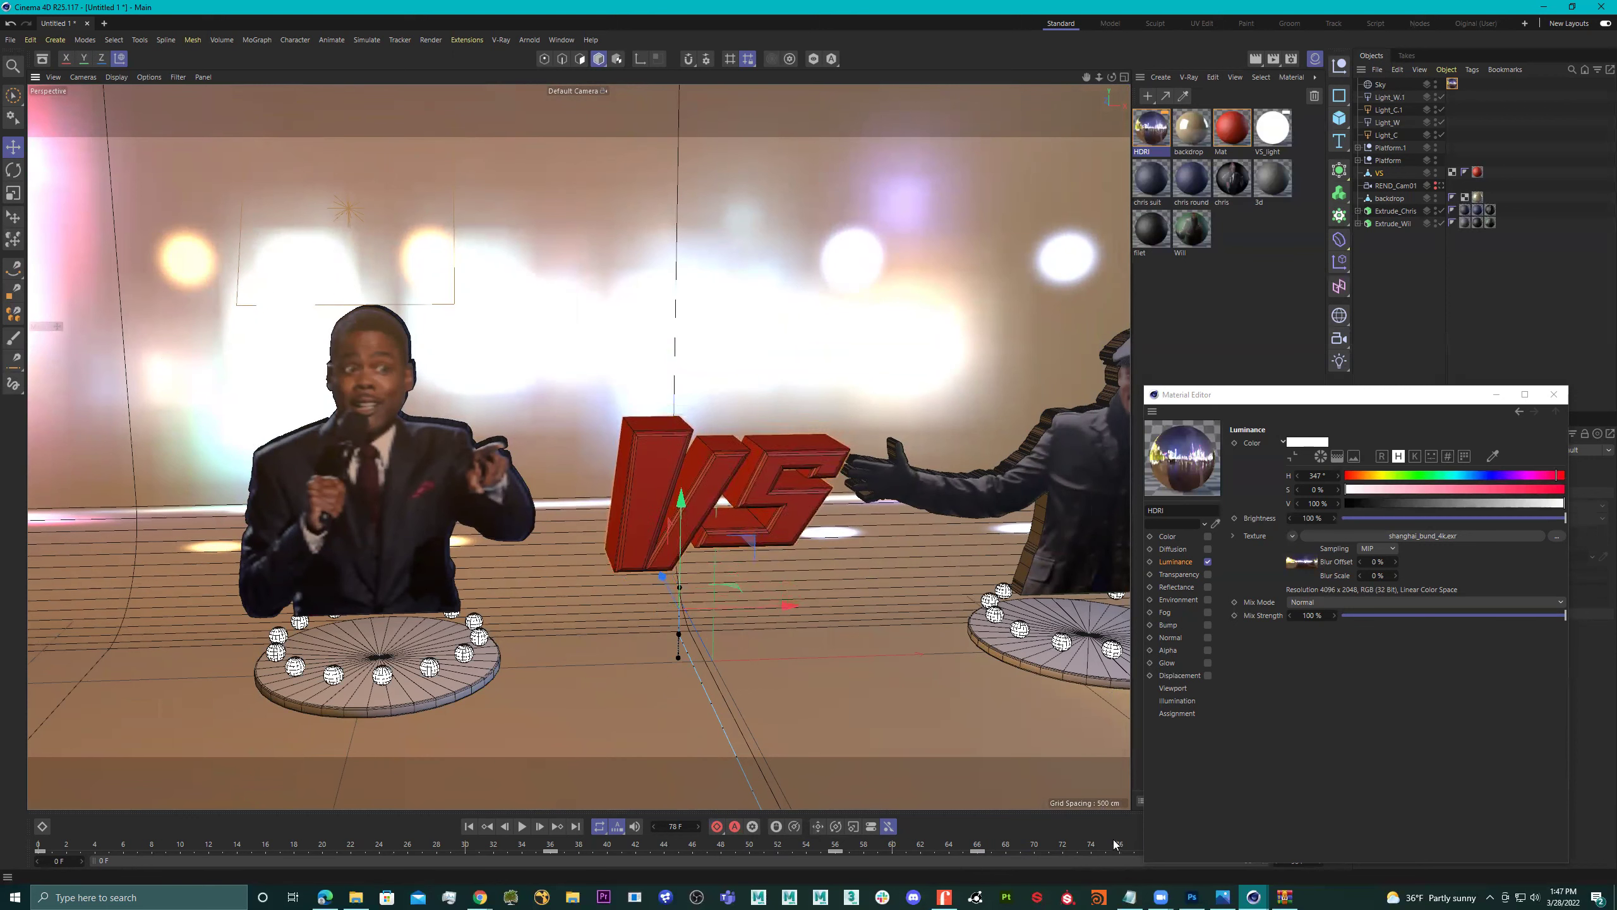
{"action": "left_click", "coordinate": [1140, 847]}
{"action": "left_click", "coordinate": [1140, 847]}
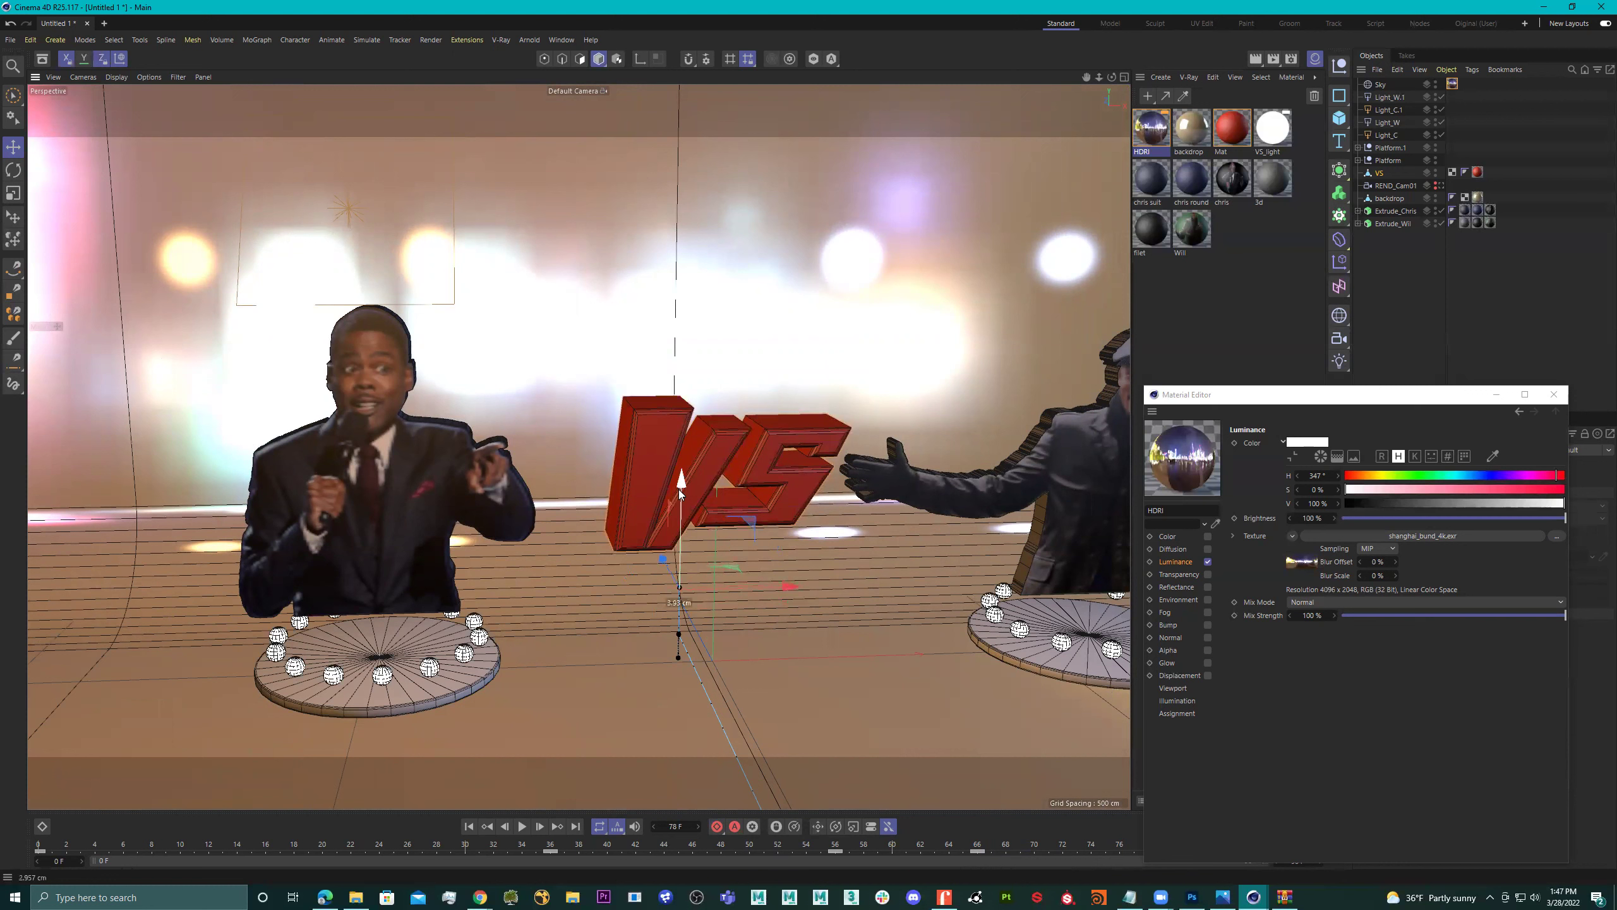
{"action": "left_click_drag", "start_coordinate": [679, 488], "coordinate": [678, 495]}
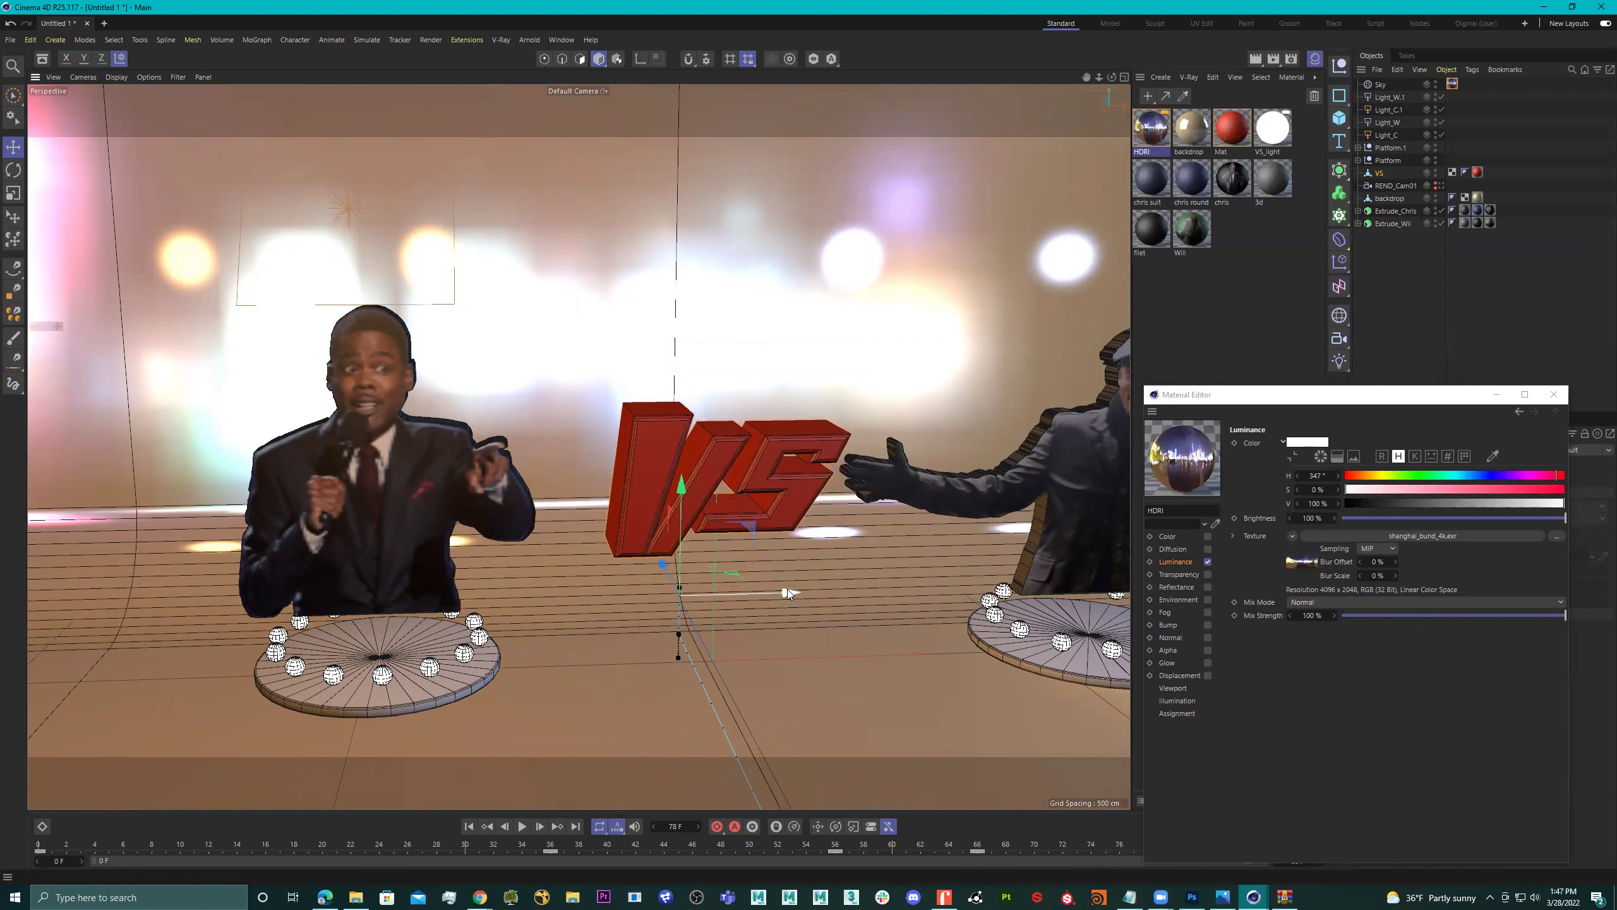
{"action": "left_click_drag", "start_coordinate": [787, 589], "coordinate": [779, 588]}
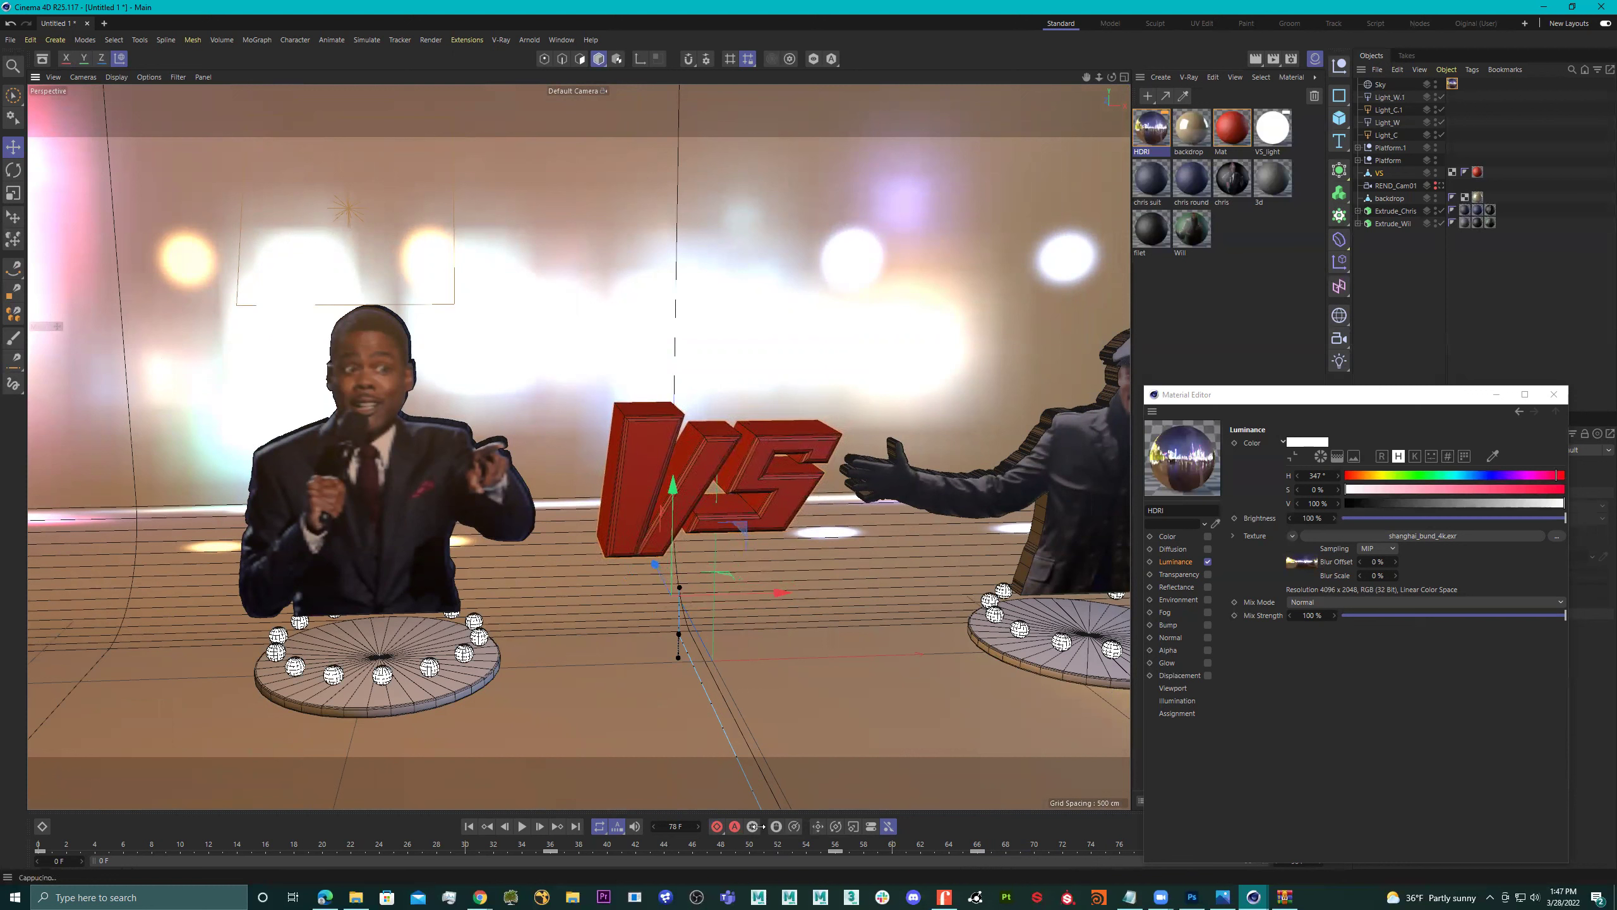
{"action": "left_click", "coordinate": [720, 827]}
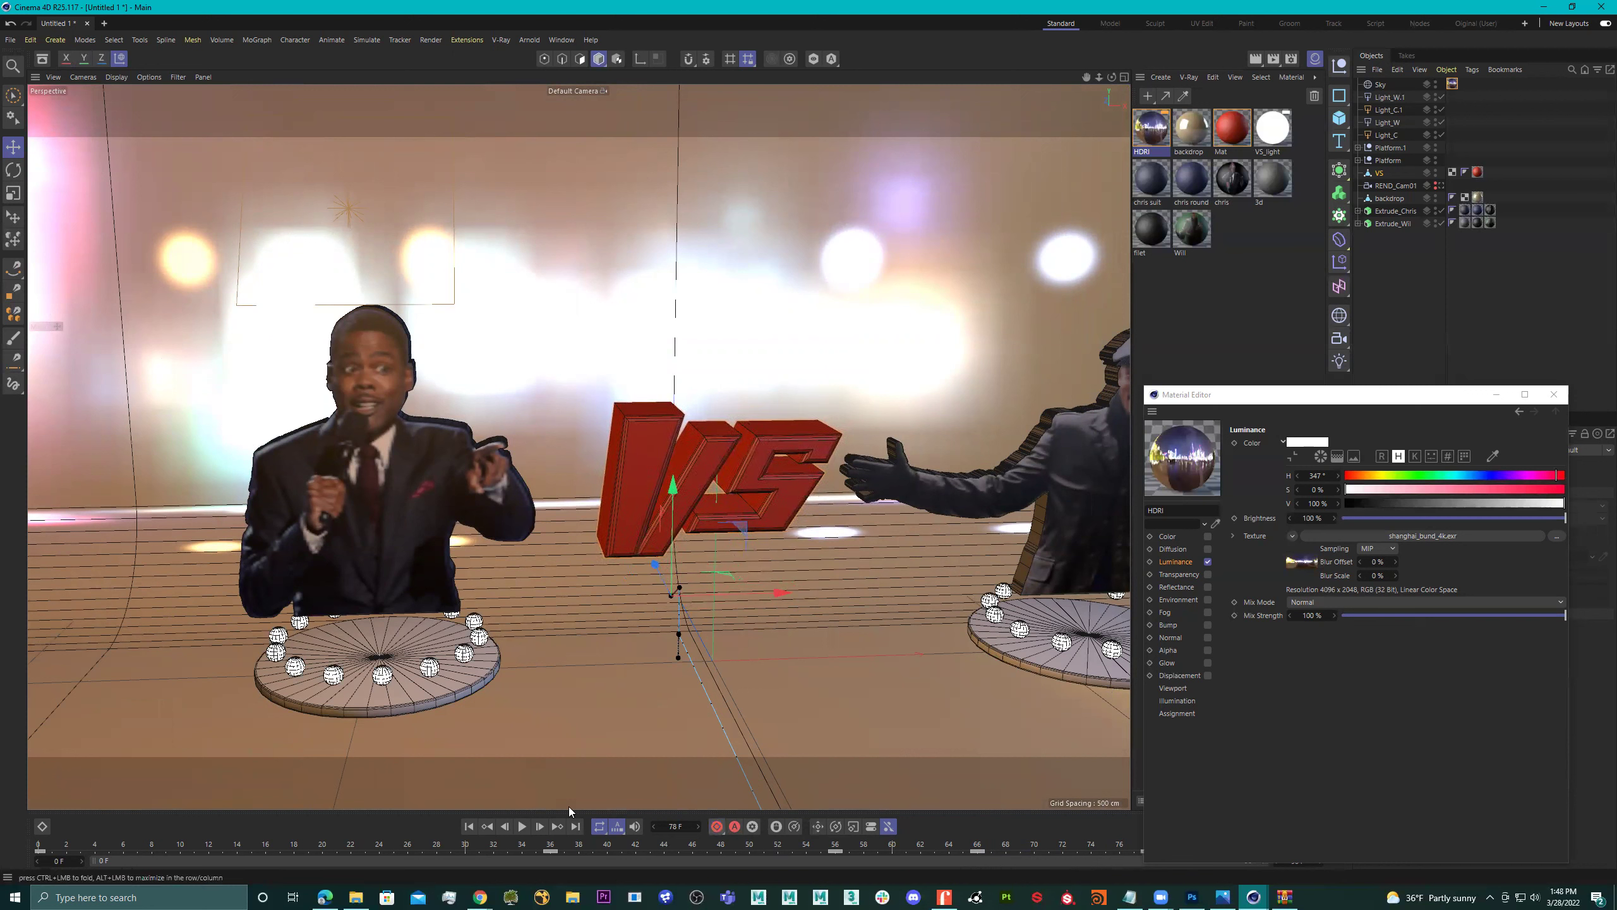
Return to the REND_Cam01 view and scrub through the timeline to review the VS and camera animation.
{"action": "left_click", "coordinate": [1441, 185]}
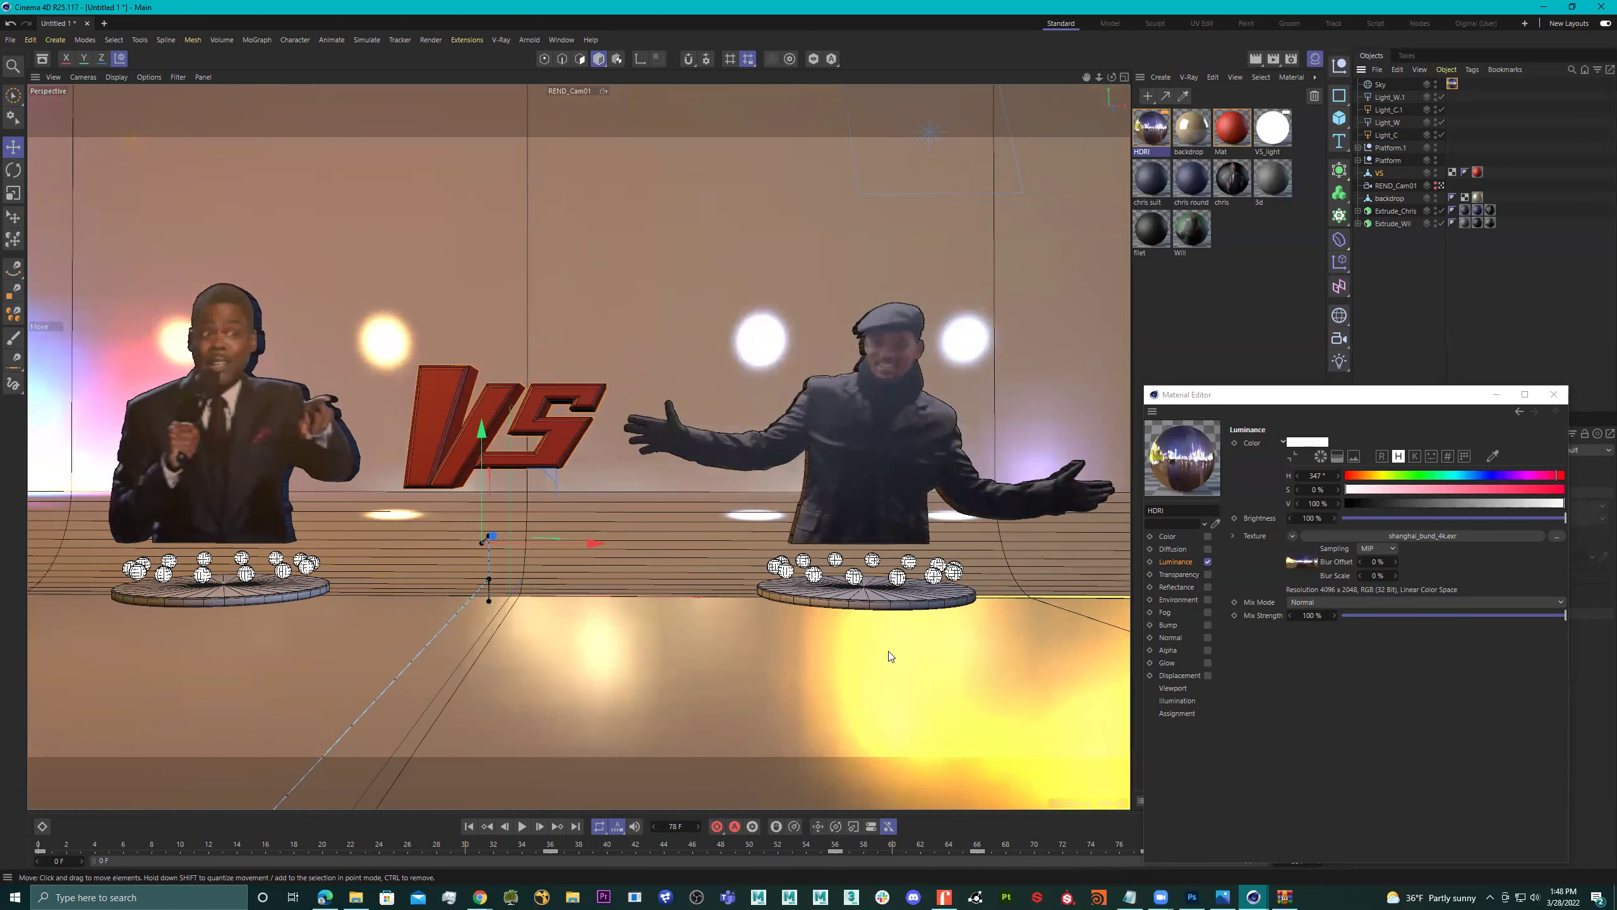
{"action": "left_click_drag", "start_coordinate": [206, 845], "coordinate": [1134, 840]}
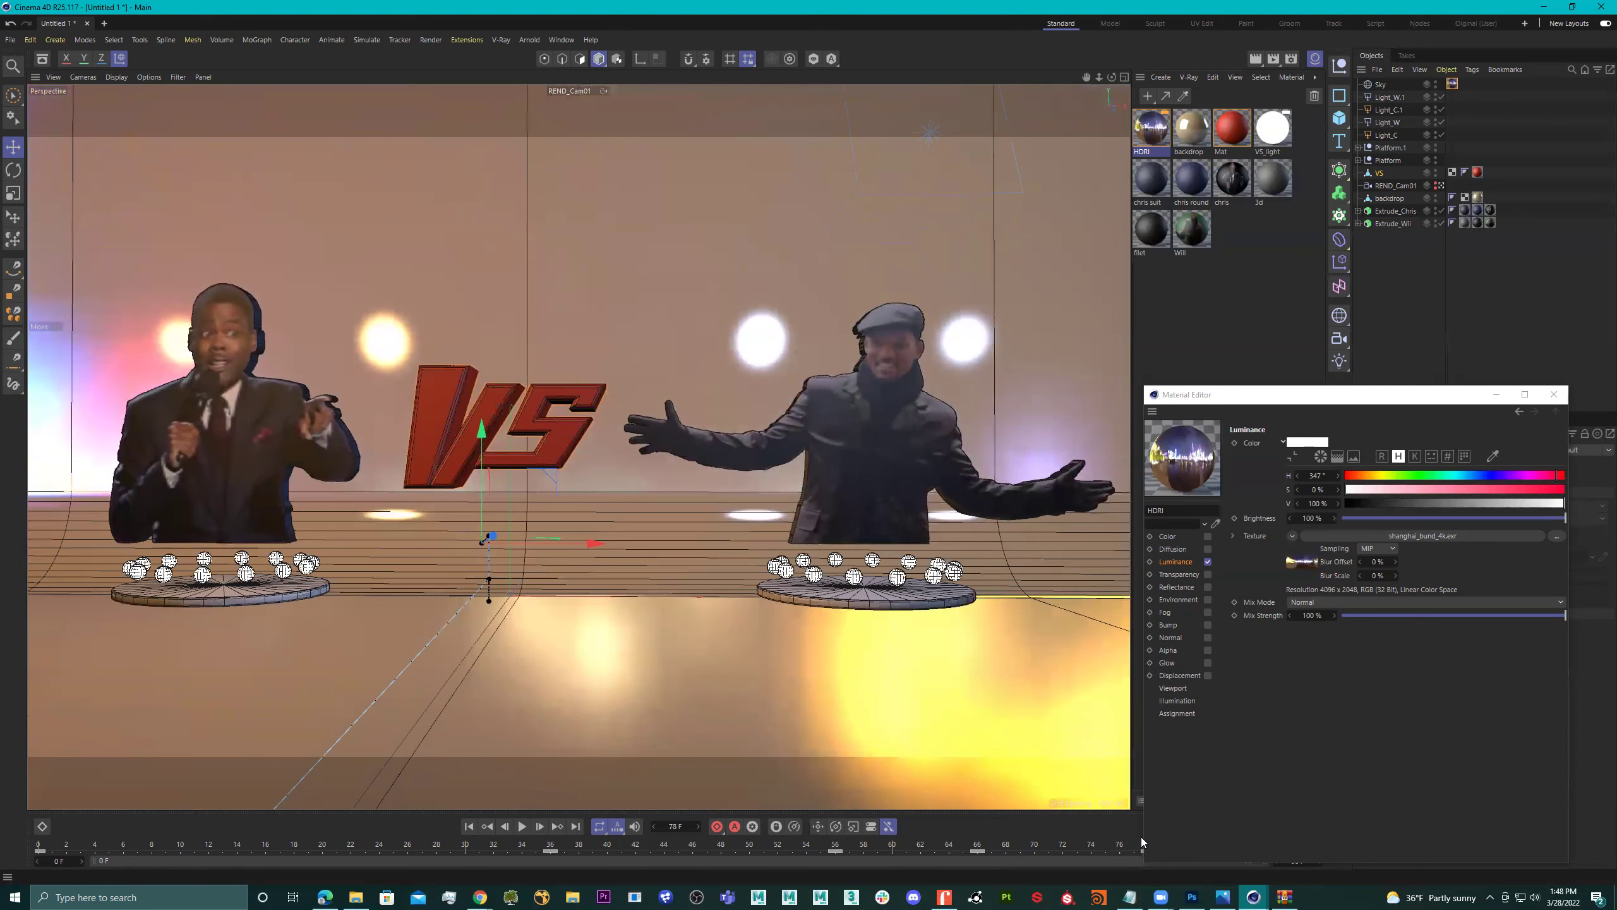
{"action": "left_click", "coordinate": [1394, 185]}
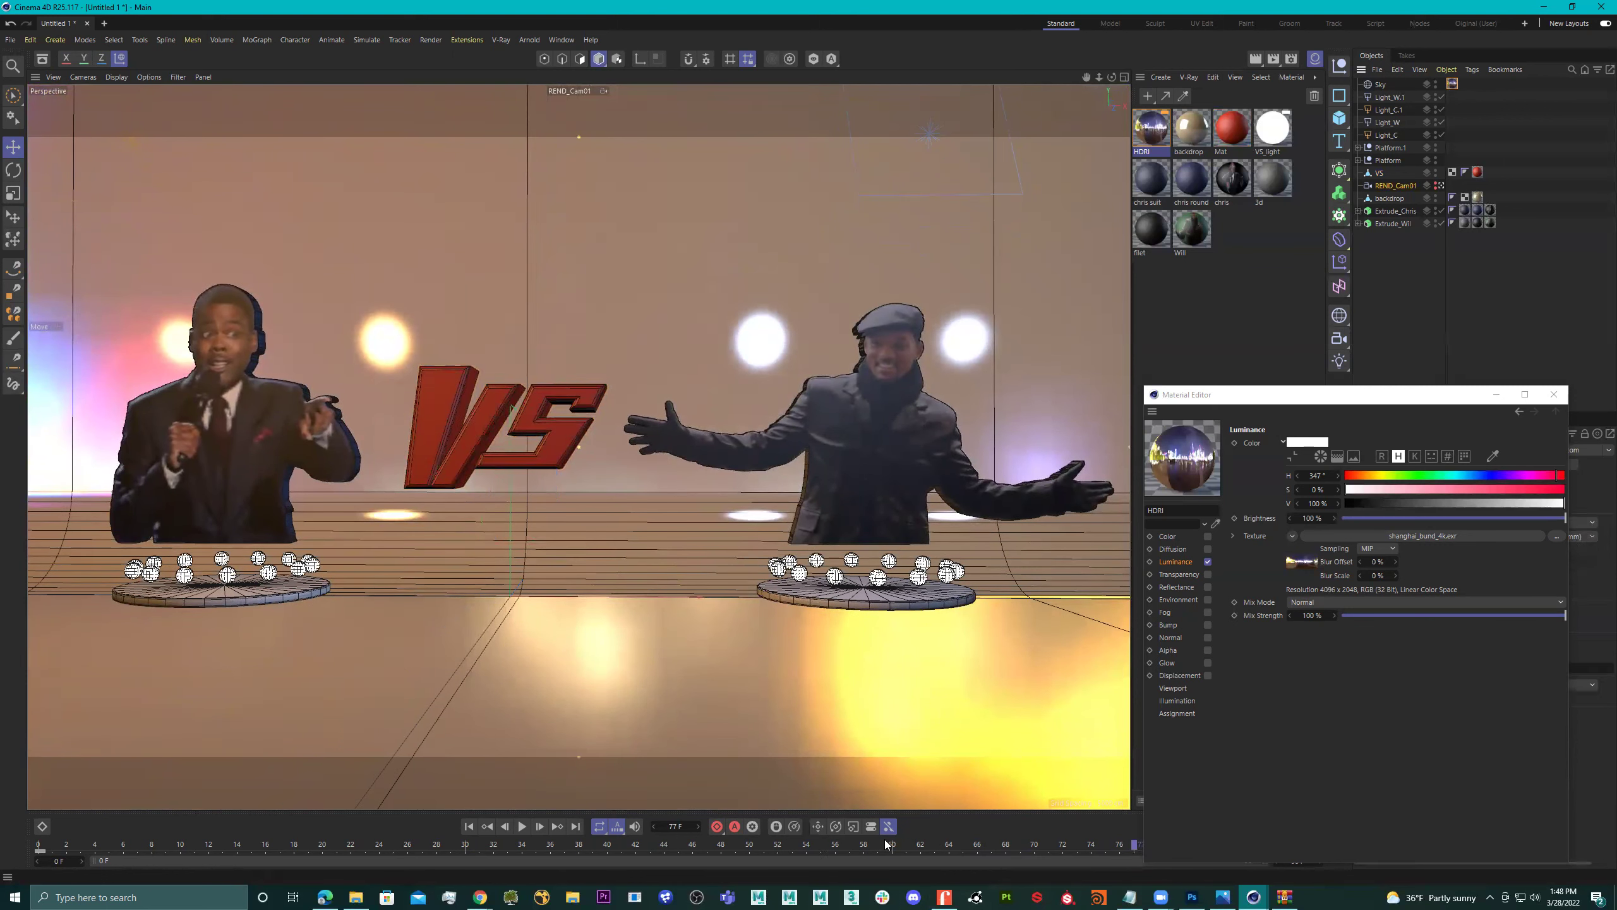
{"action": "left_click_drag", "start_coordinate": [859, 842], "coordinate": [329, 810]}
Select Extrude_Chris and keyframe its resting position on the platform at frame 20.
{"action": "left_click", "coordinate": [395, 476]}
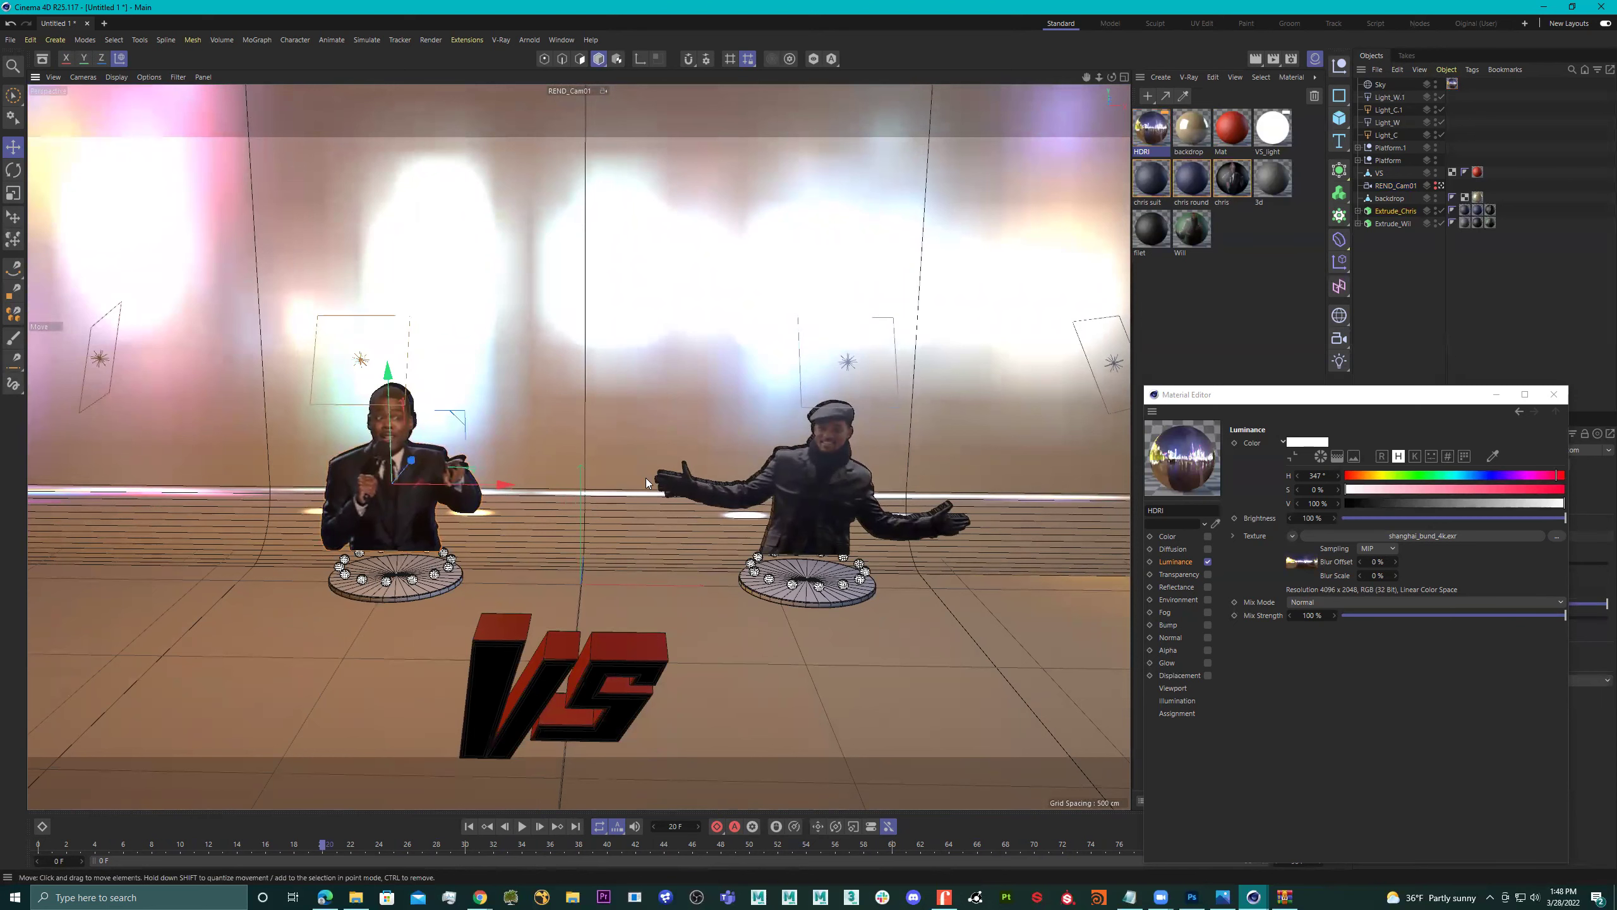
{"action": "left_click_drag", "start_coordinate": [189, 844], "coordinate": [329, 847]}
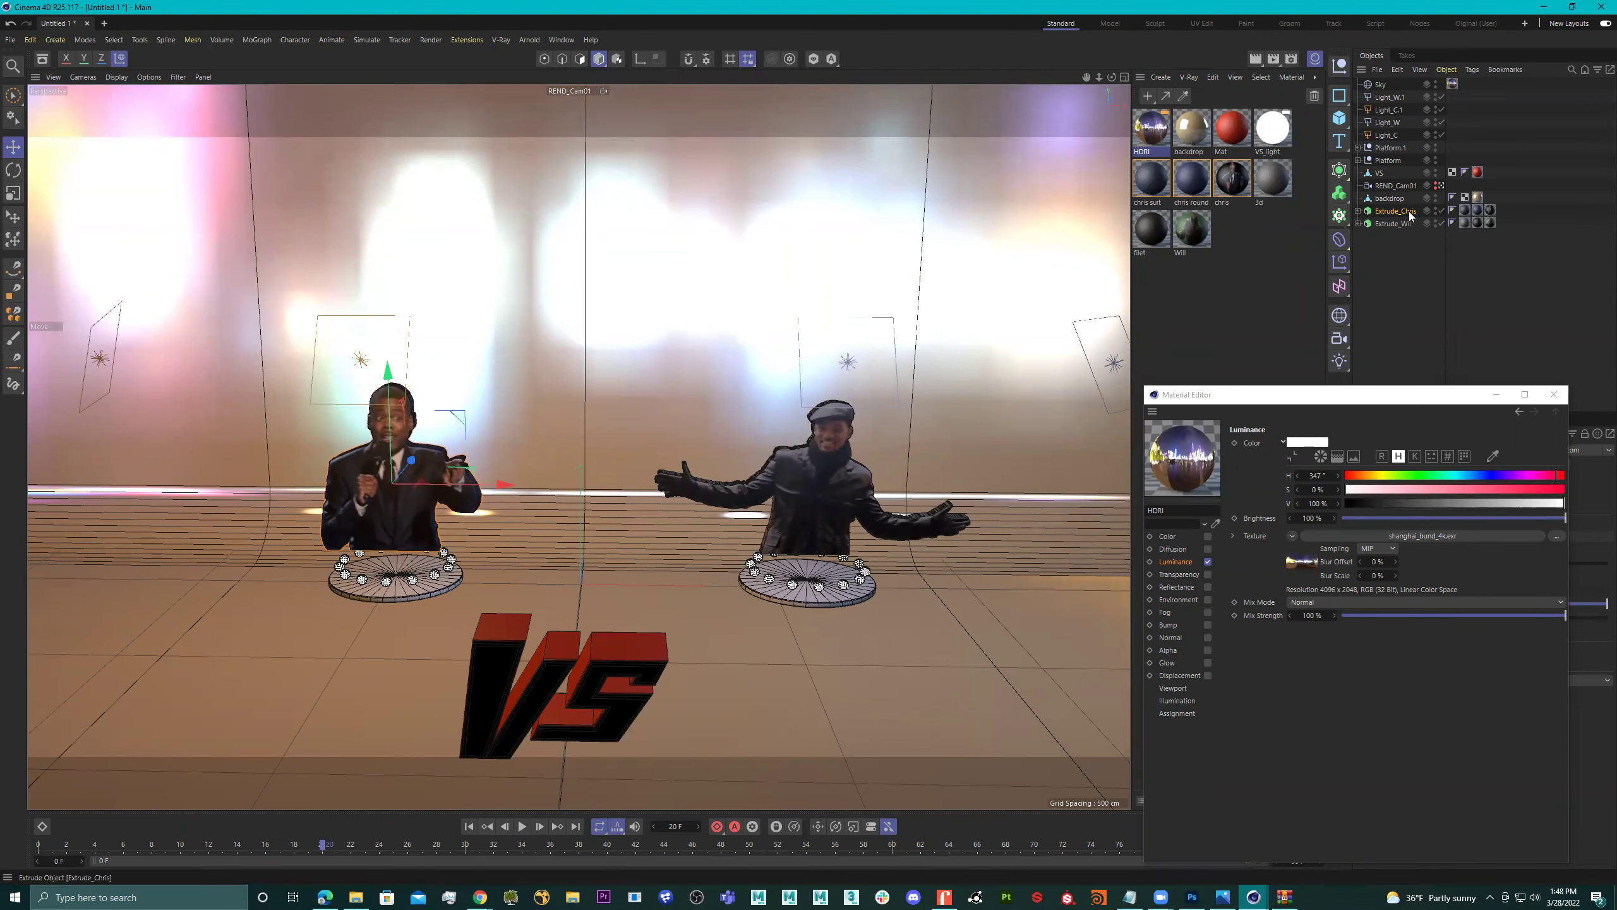
{"action": "key", "text": "s"}
{"action": "right_click_drag", "start_coordinate": [839, 511], "coordinate": [760, 507], "text": "alt"}
{"action": "middle_click_drag", "start_coordinate": [827, 502], "coordinate": [677, 472], "text": "alt"}
{"action": "left_click_drag", "start_coordinate": [677, 472], "coordinate": [781, 473], "text": "alt"}
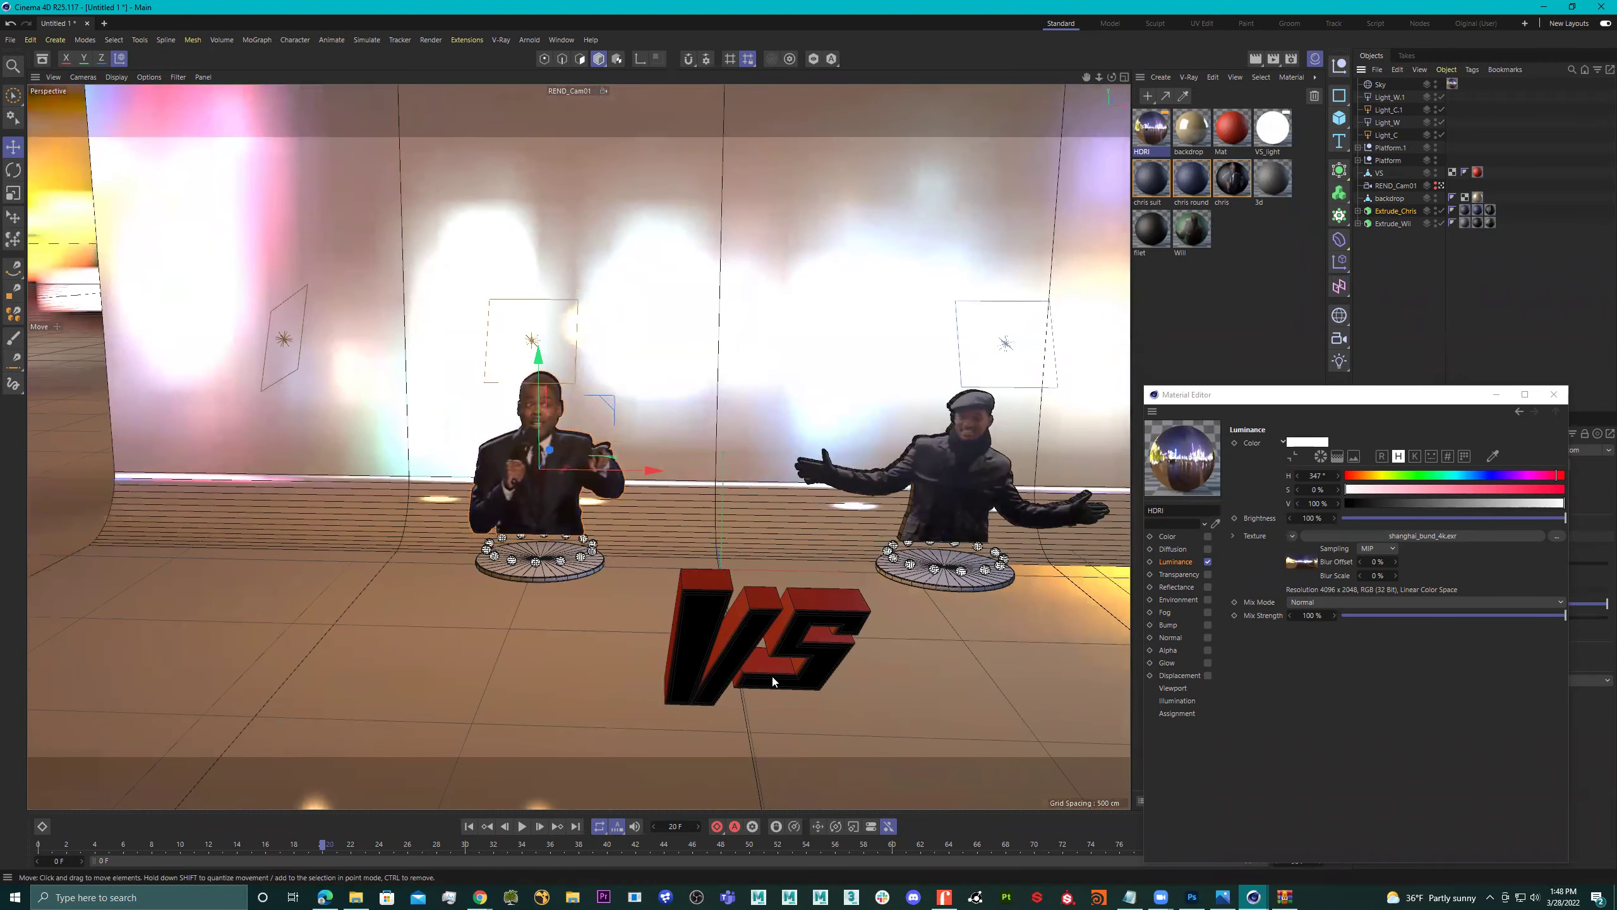
{"action": "left_click", "coordinate": [716, 826]}
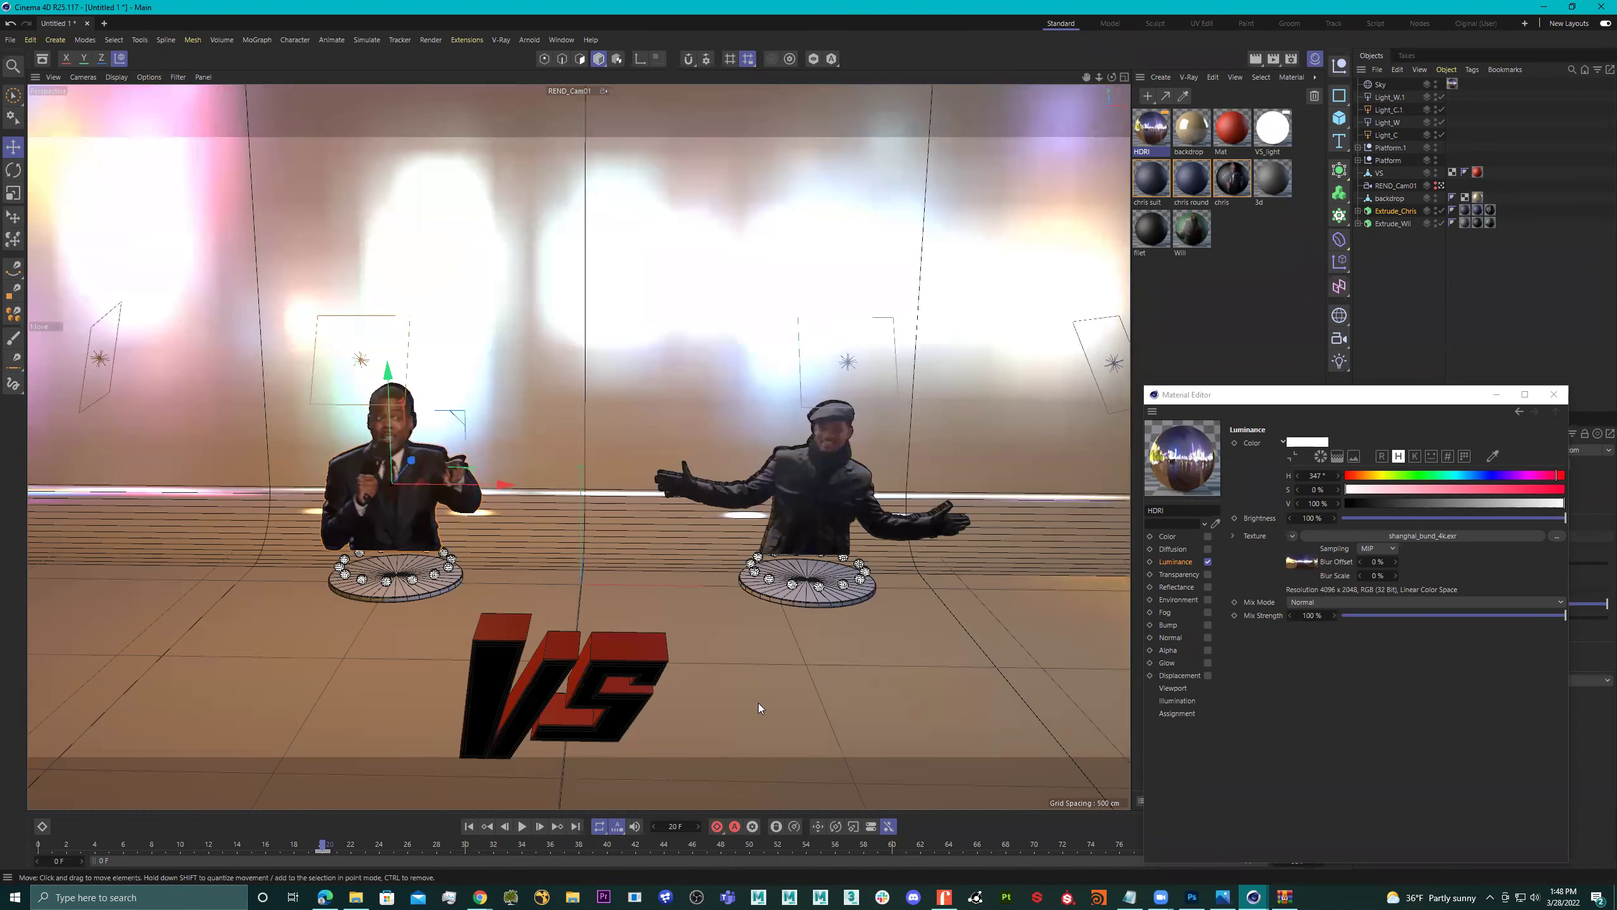
Select Extrude_Will, return to frame 0, move the figure sideways out of the camera view past its platform's outer side, and keyframe it.
{"action": "left_click", "coordinate": [852, 486]}
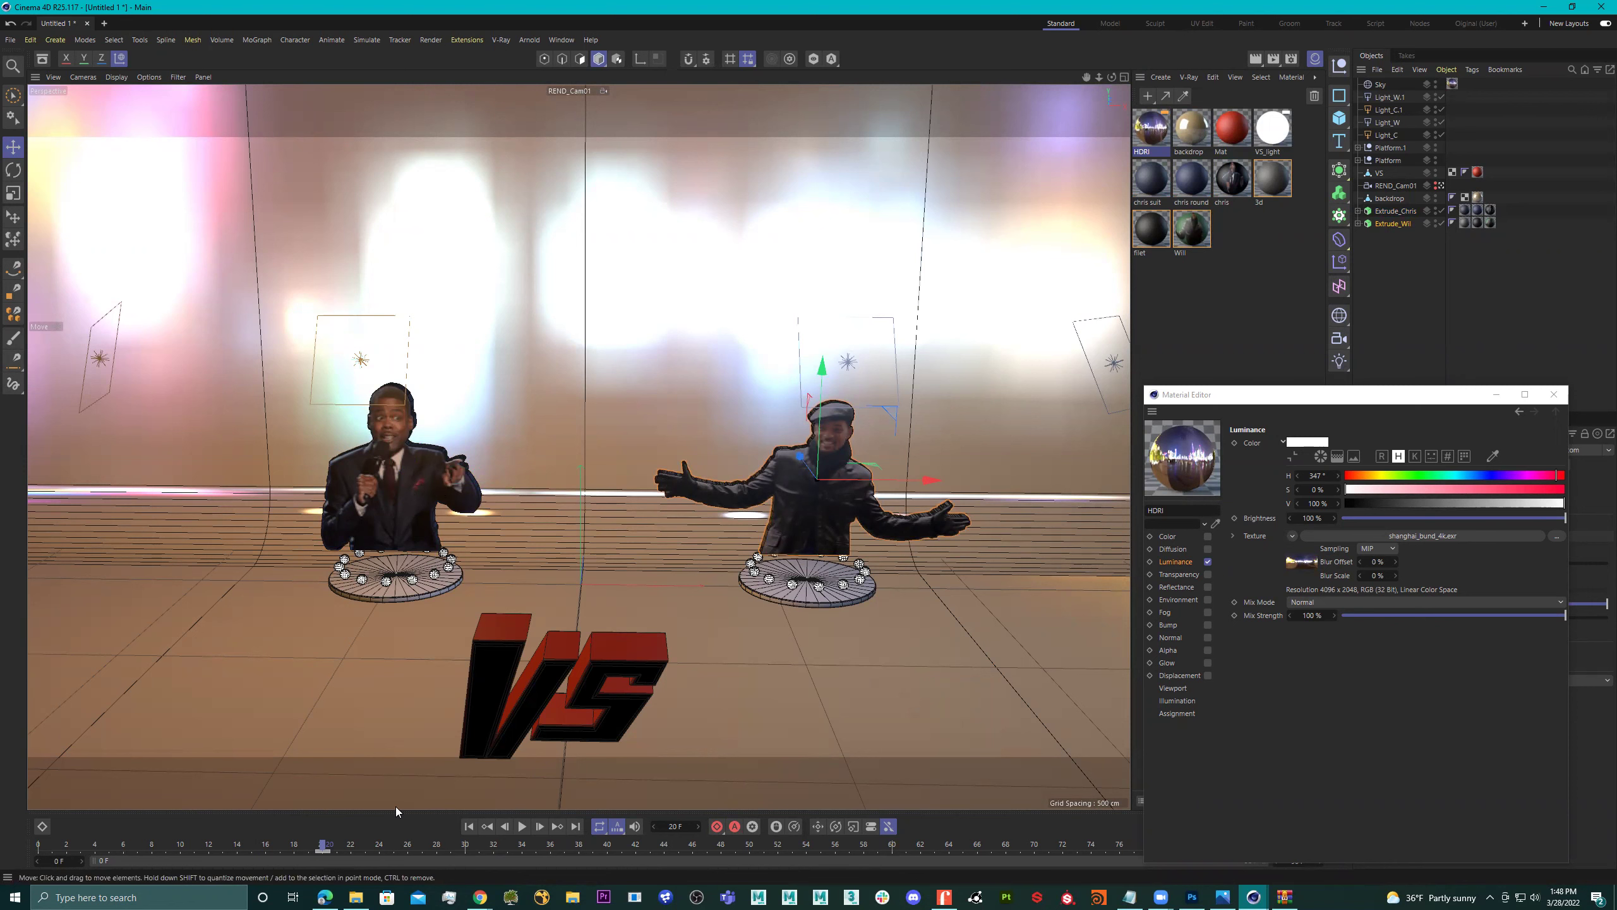
{"action": "left_click_drag", "start_coordinate": [199, 847], "coordinate": [38, 846]}
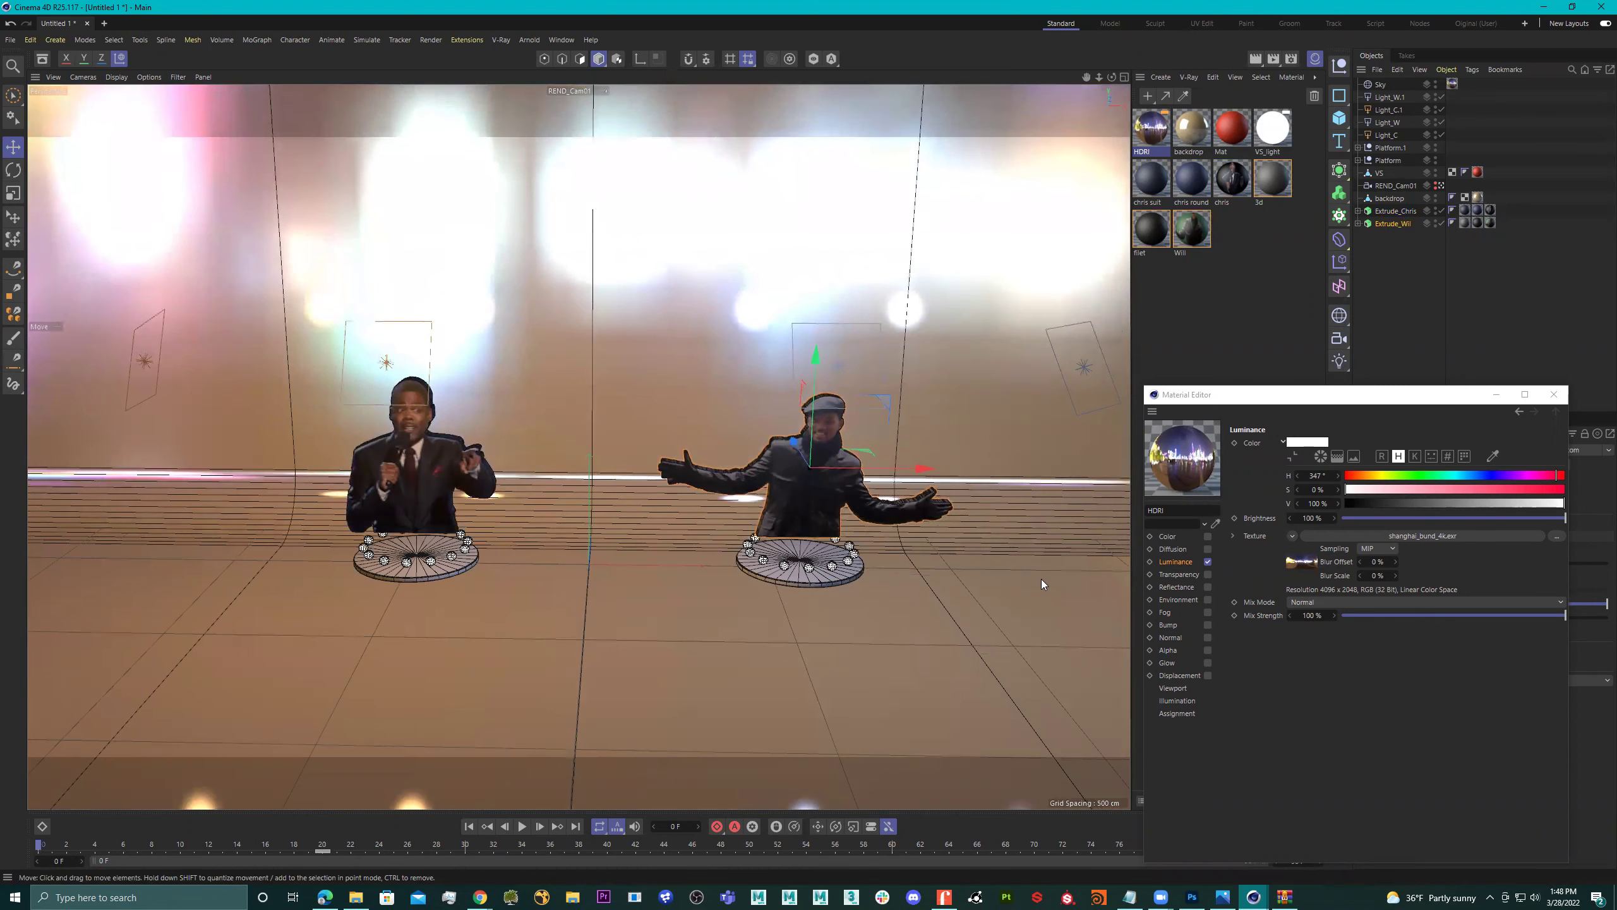
{"action": "left_click_drag", "start_coordinate": [924, 471], "coordinate": [1127, 468]}
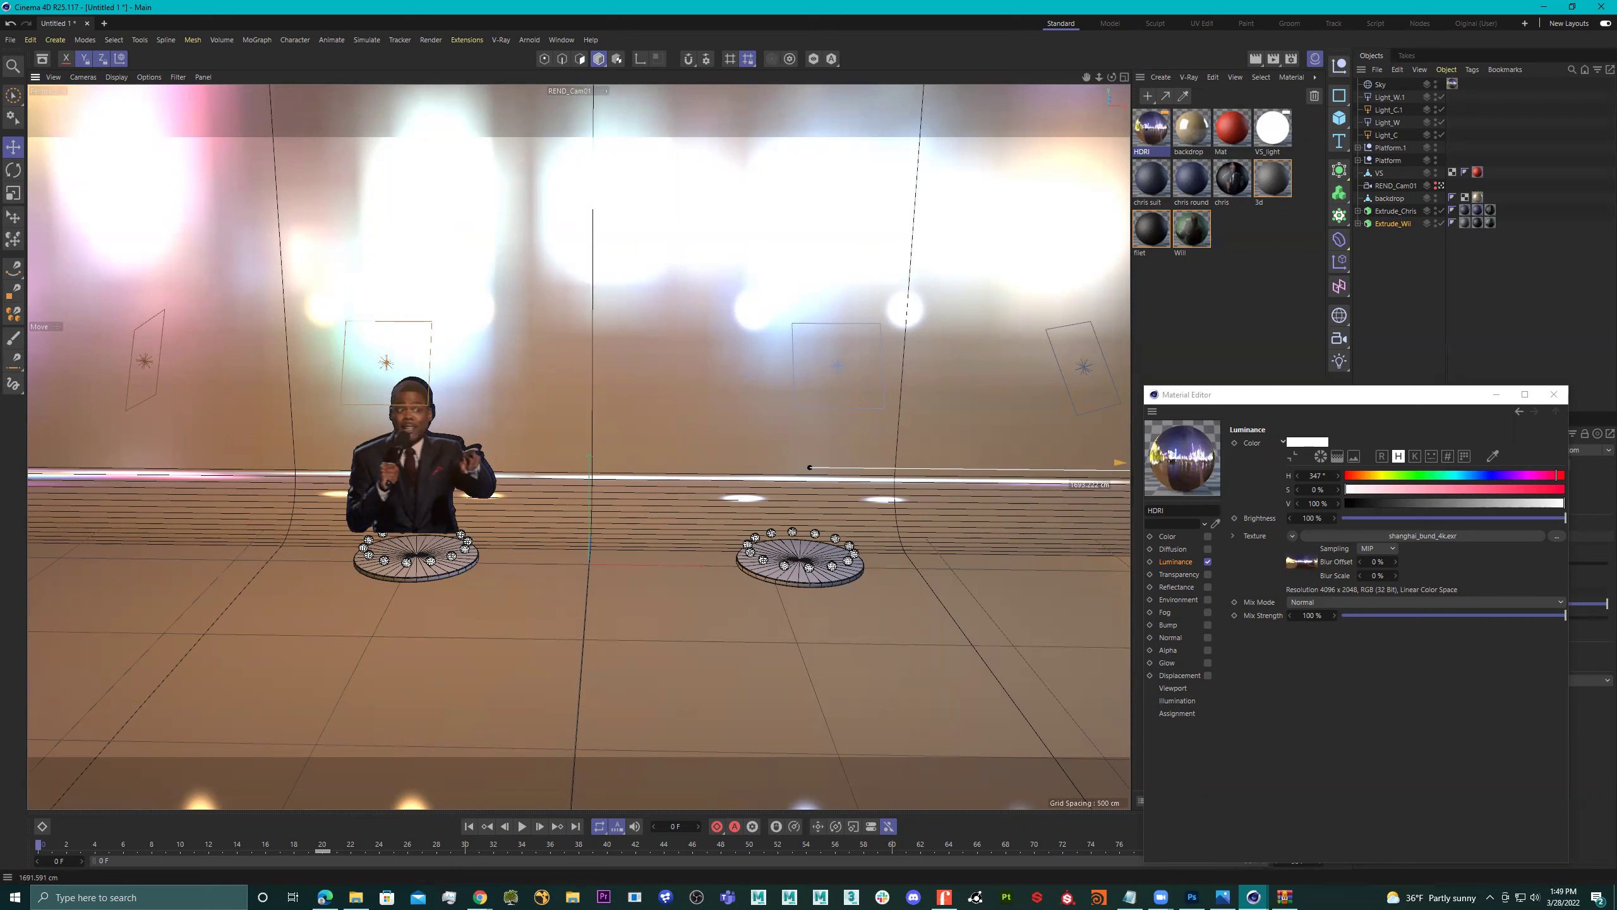
{"action": "left_click_drag", "start_coordinate": [1126, 468], "coordinate": [1128, 468]}
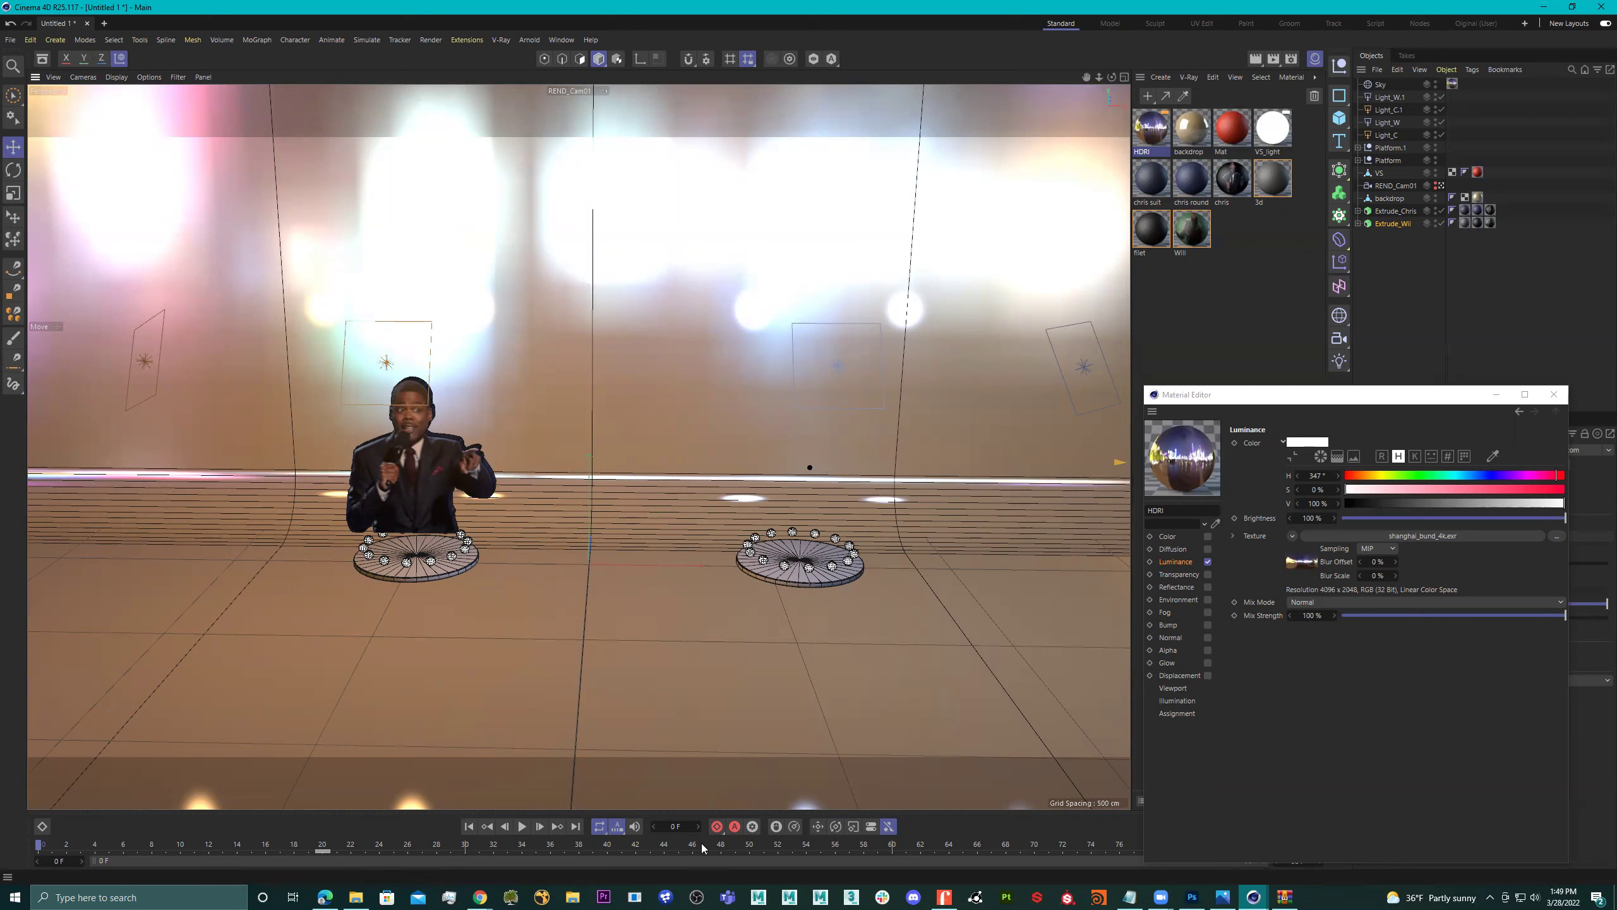
At frame 0, move Extrude_Chris sideways out of the camera view on the opposite side and keyframe it.
{"action": "left_click", "coordinate": [404, 488]}
{"action": "left_click_drag", "start_coordinate": [514, 468], "coordinate": [112, 474]}
{"action": "left_click", "coordinate": [717, 828]}
Select REND_Cam01, play the animation from the start to review the figures' entrances, and scrub to frame 66.
{"action": "left_click", "coordinate": [1400, 184]}
{"action": "left_click_drag", "start_coordinate": [41, 842], "coordinate": [2, 649]}
{"action": "left_click", "coordinate": [522, 827]}
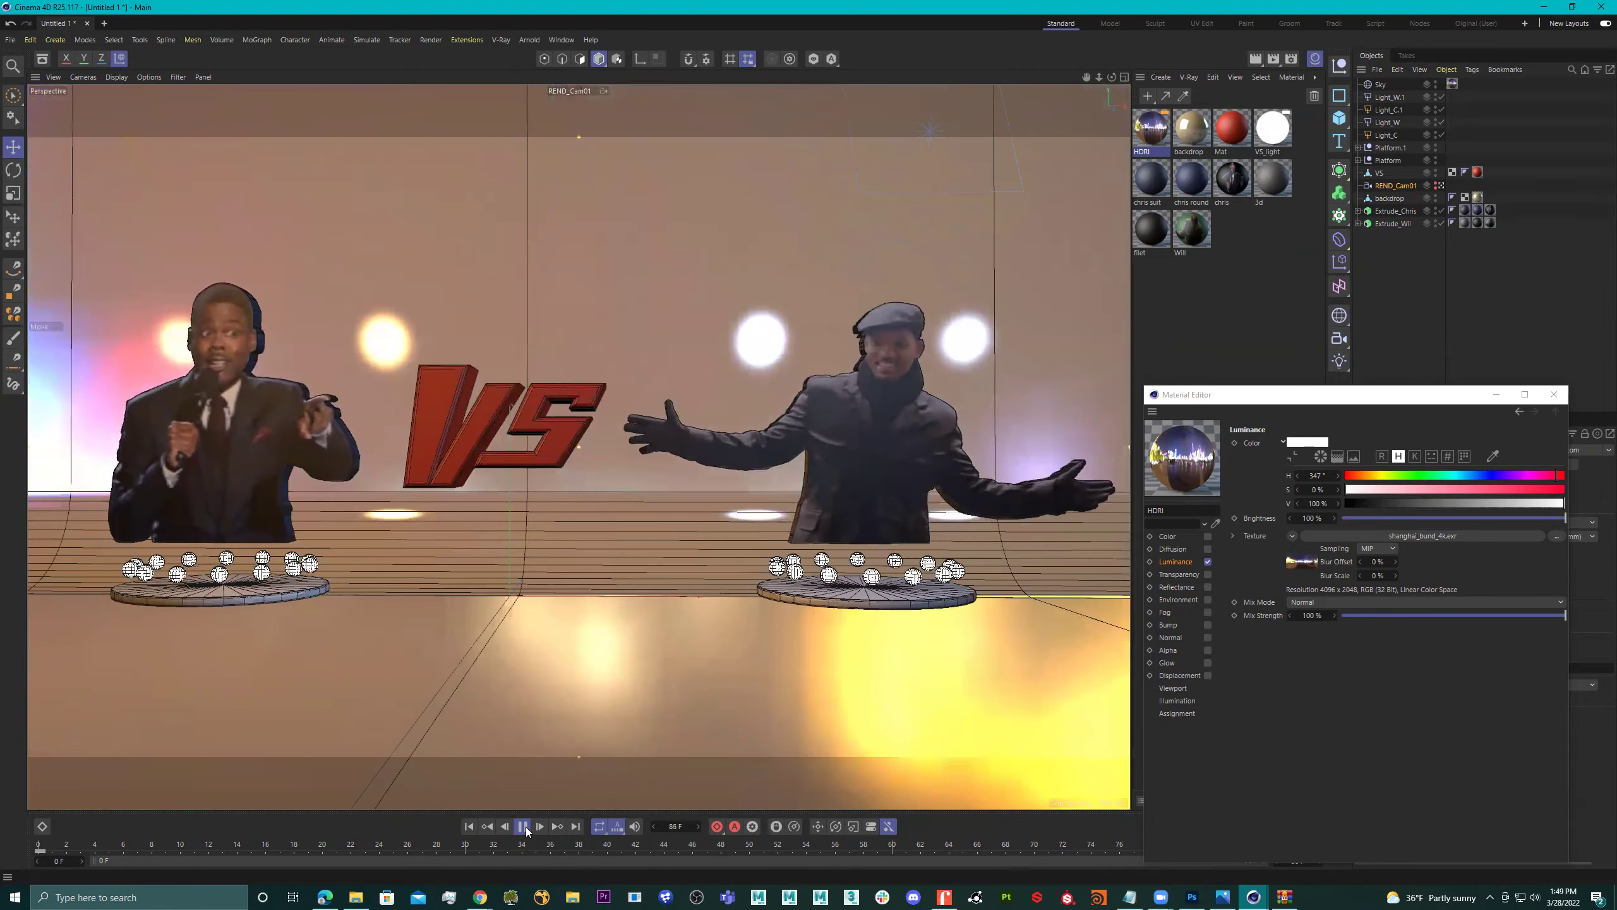
{"action": "left_click", "coordinate": [524, 826]}
{"action": "left_click_drag", "start_coordinate": [124, 841], "coordinate": [977, 809]}
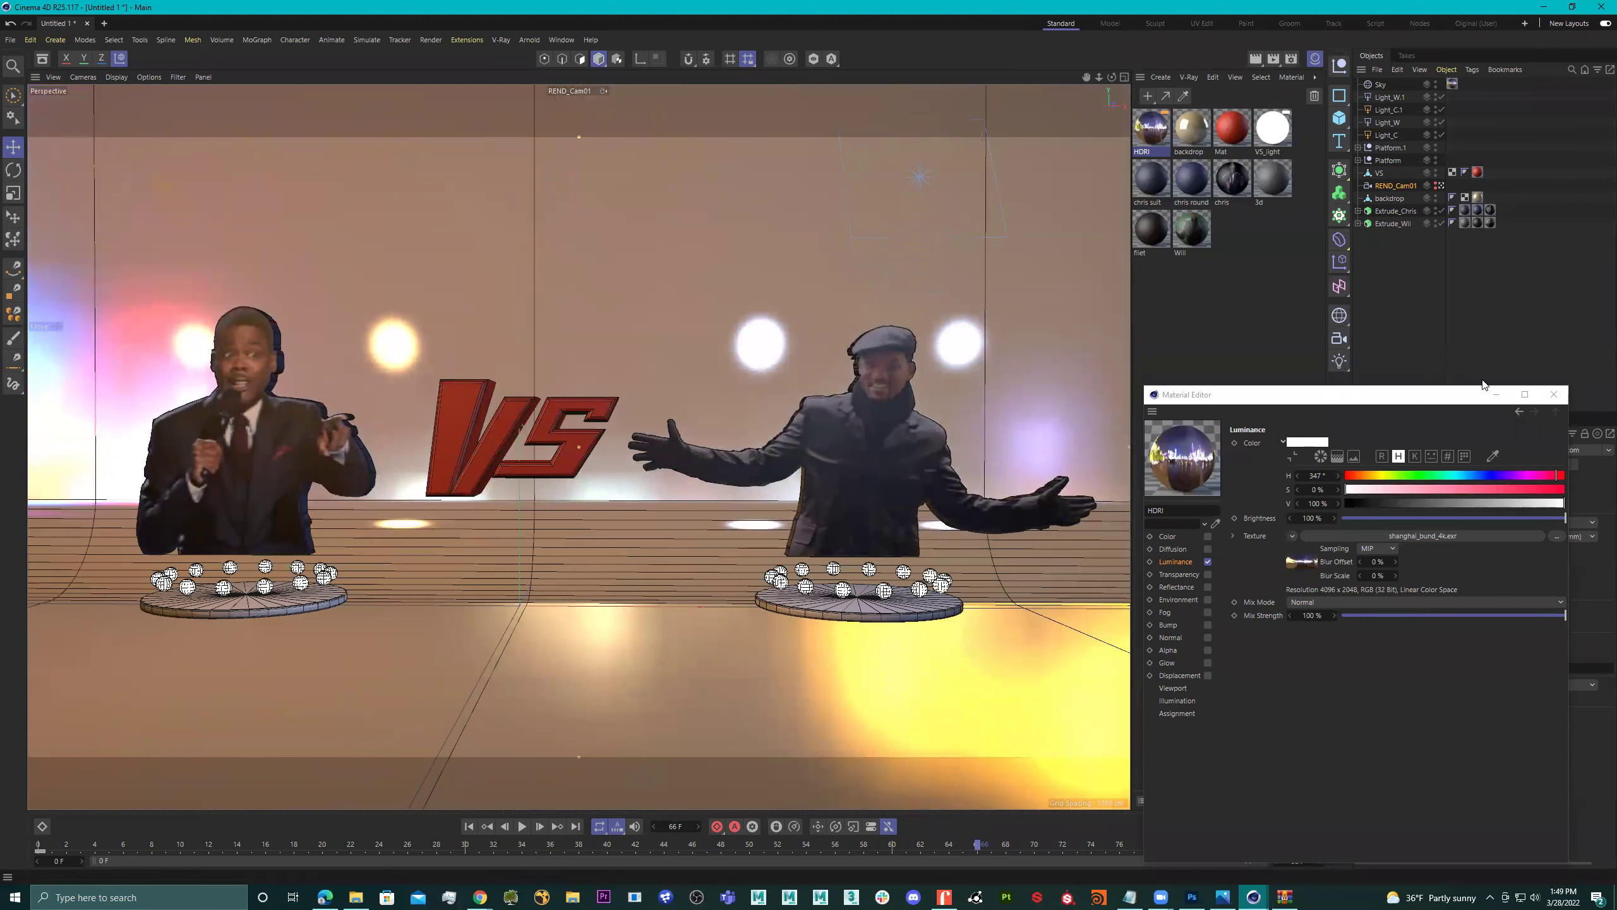
Close the Material Editor and set the regular image's save format to MP4 in the render settings.
{"action": "left_click", "coordinate": [1553, 395]}
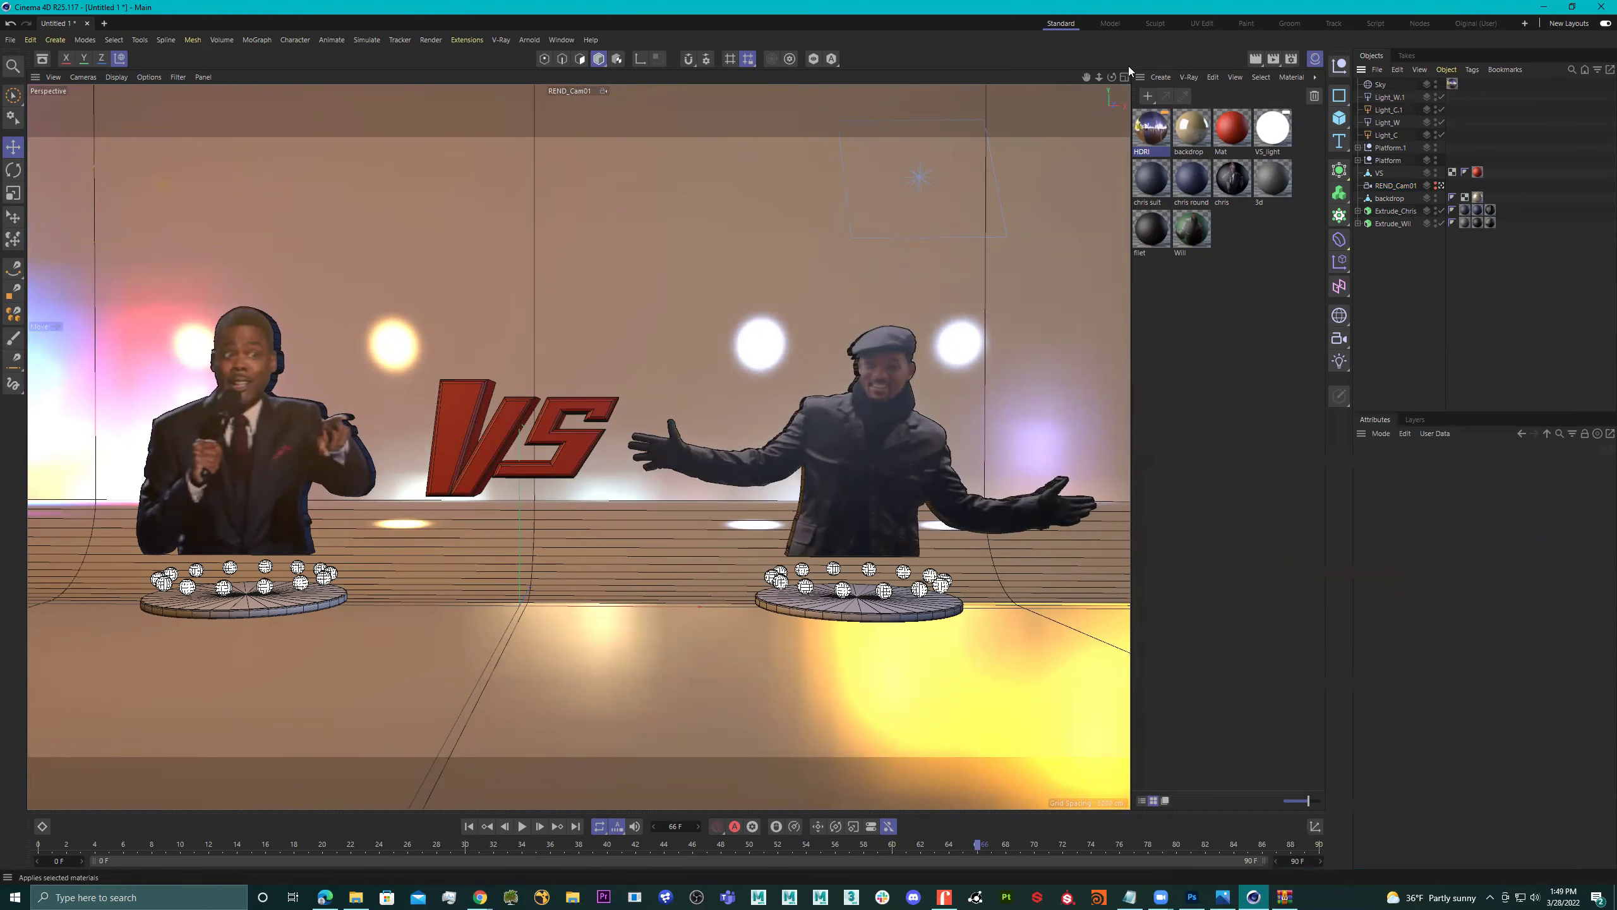
{"action": "left_click", "coordinate": [1291, 59]}
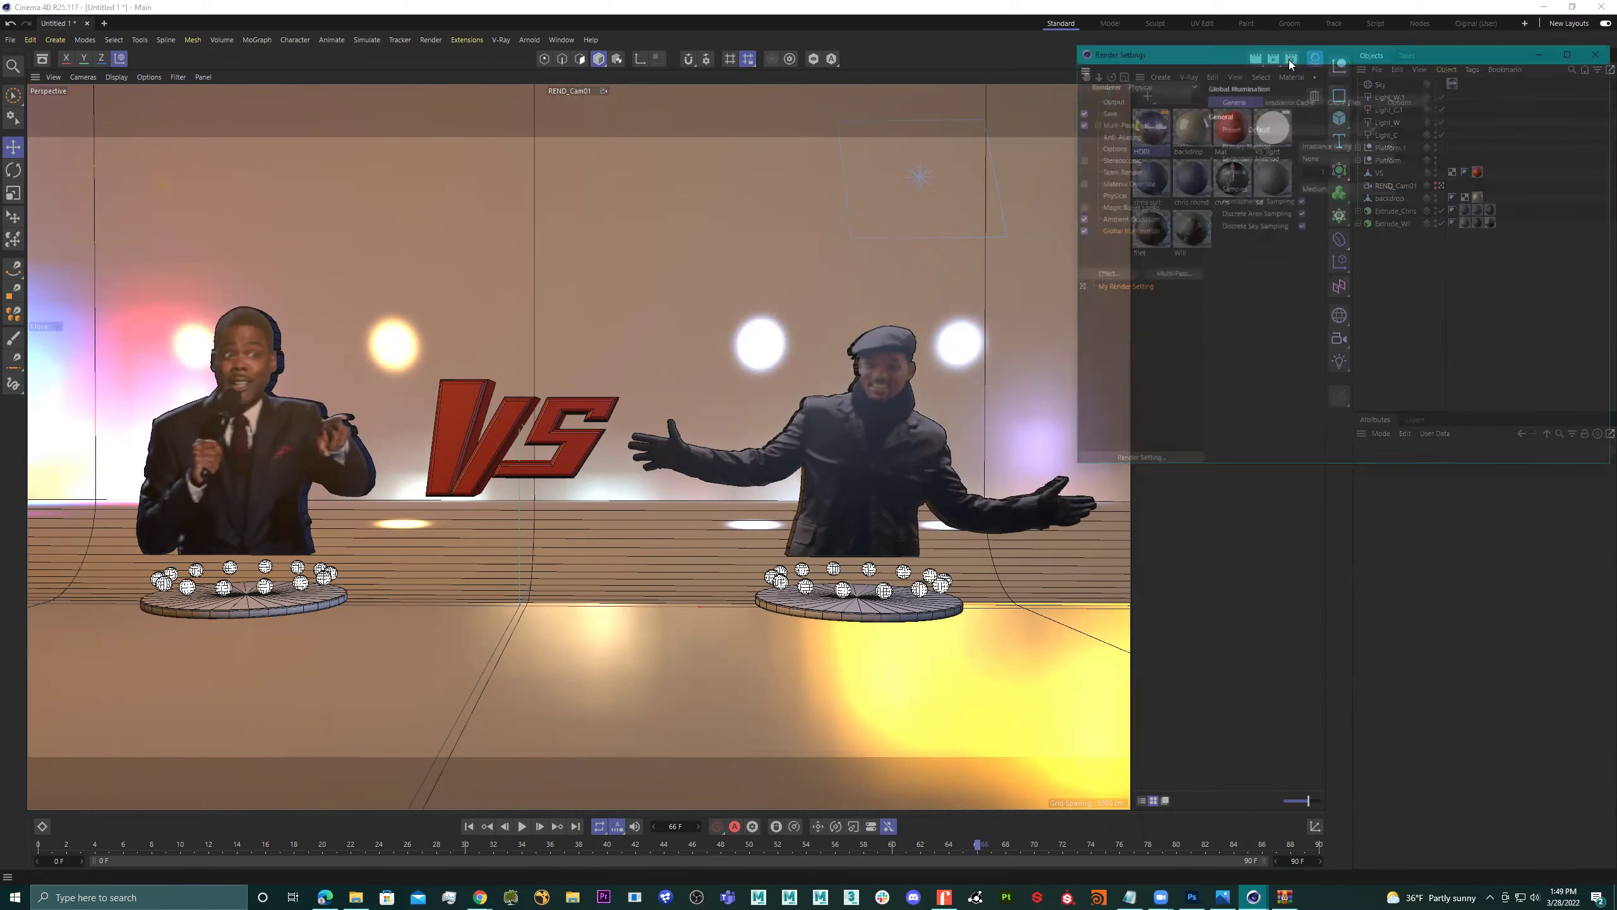
{"action": "left_click_drag", "start_coordinate": [1250, 57], "coordinate": [746, 176]}
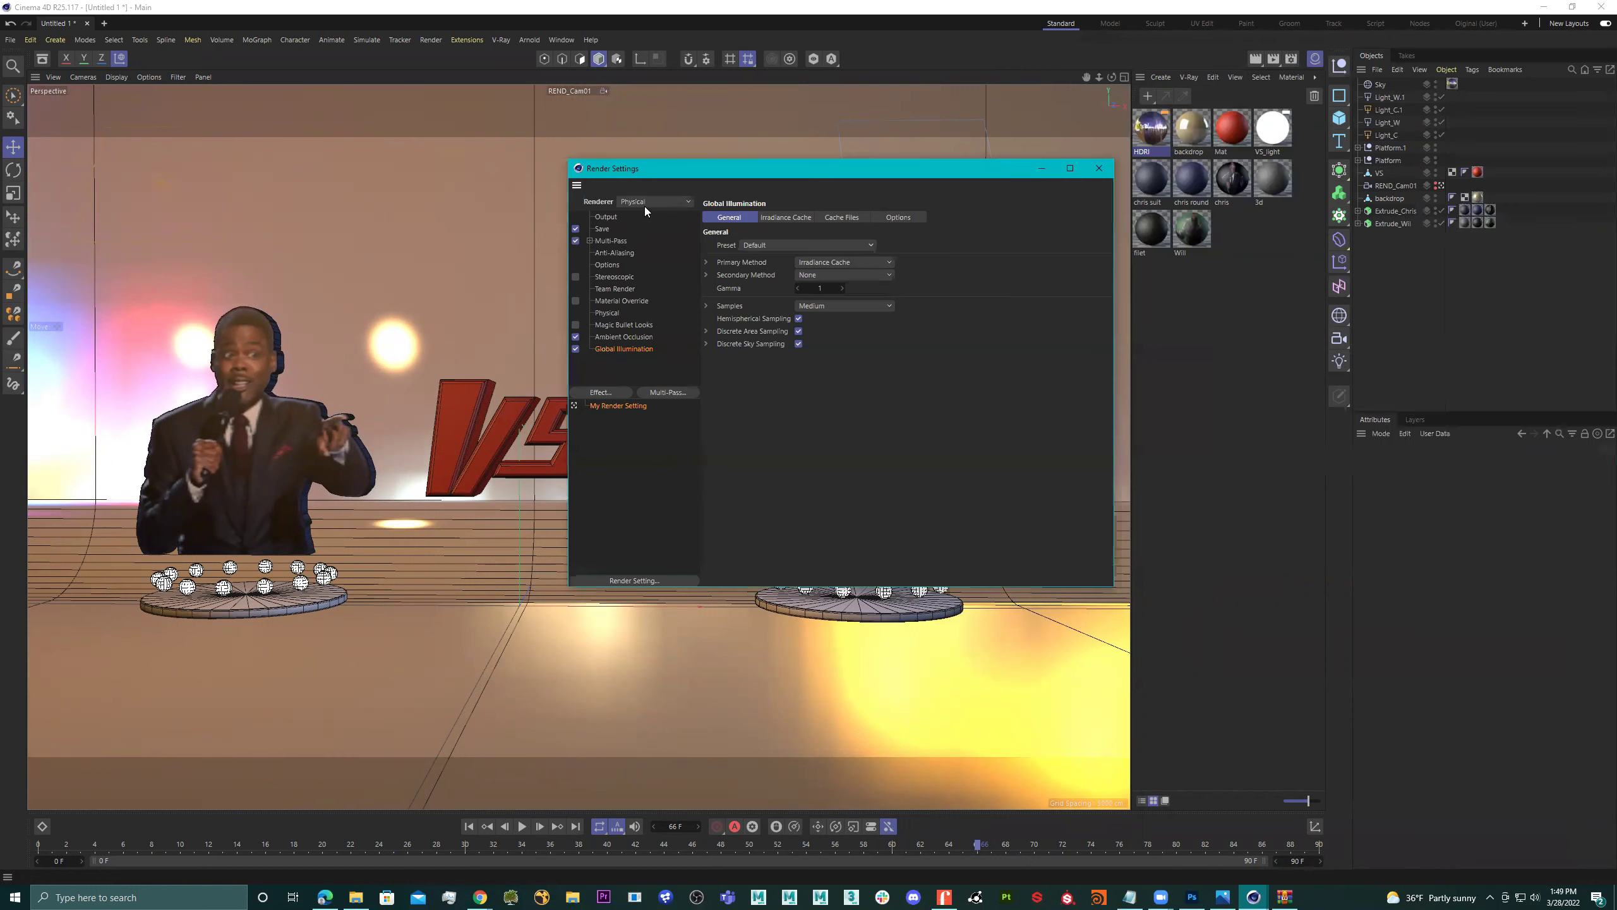
{"action": "left_click", "coordinate": [604, 217]}
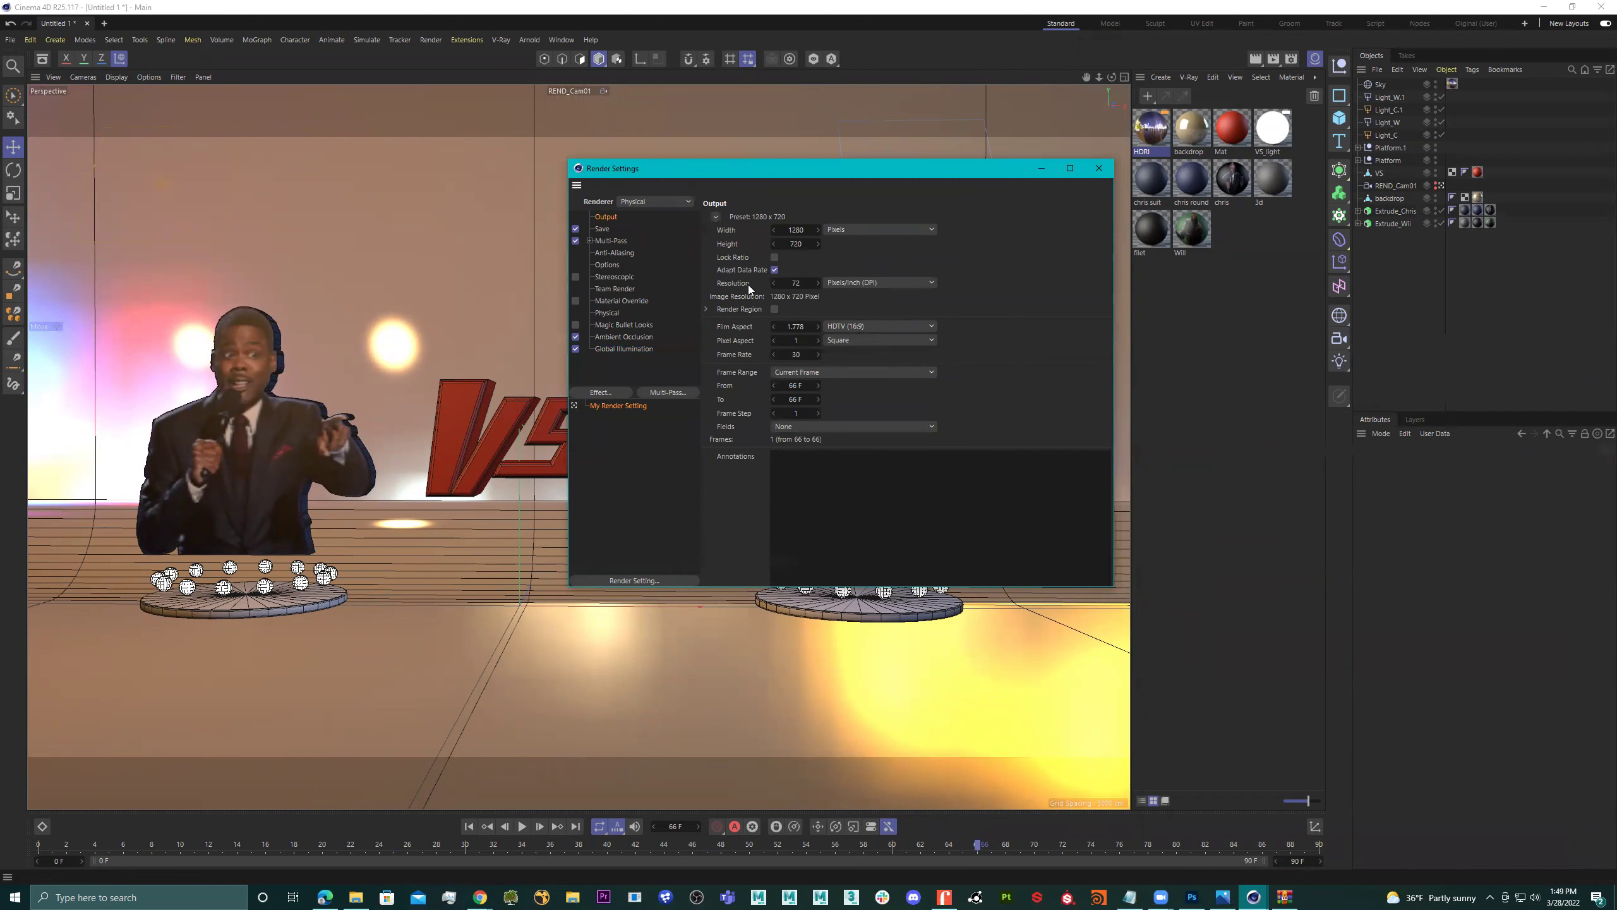
{"action": "left_click", "coordinate": [601, 229]}
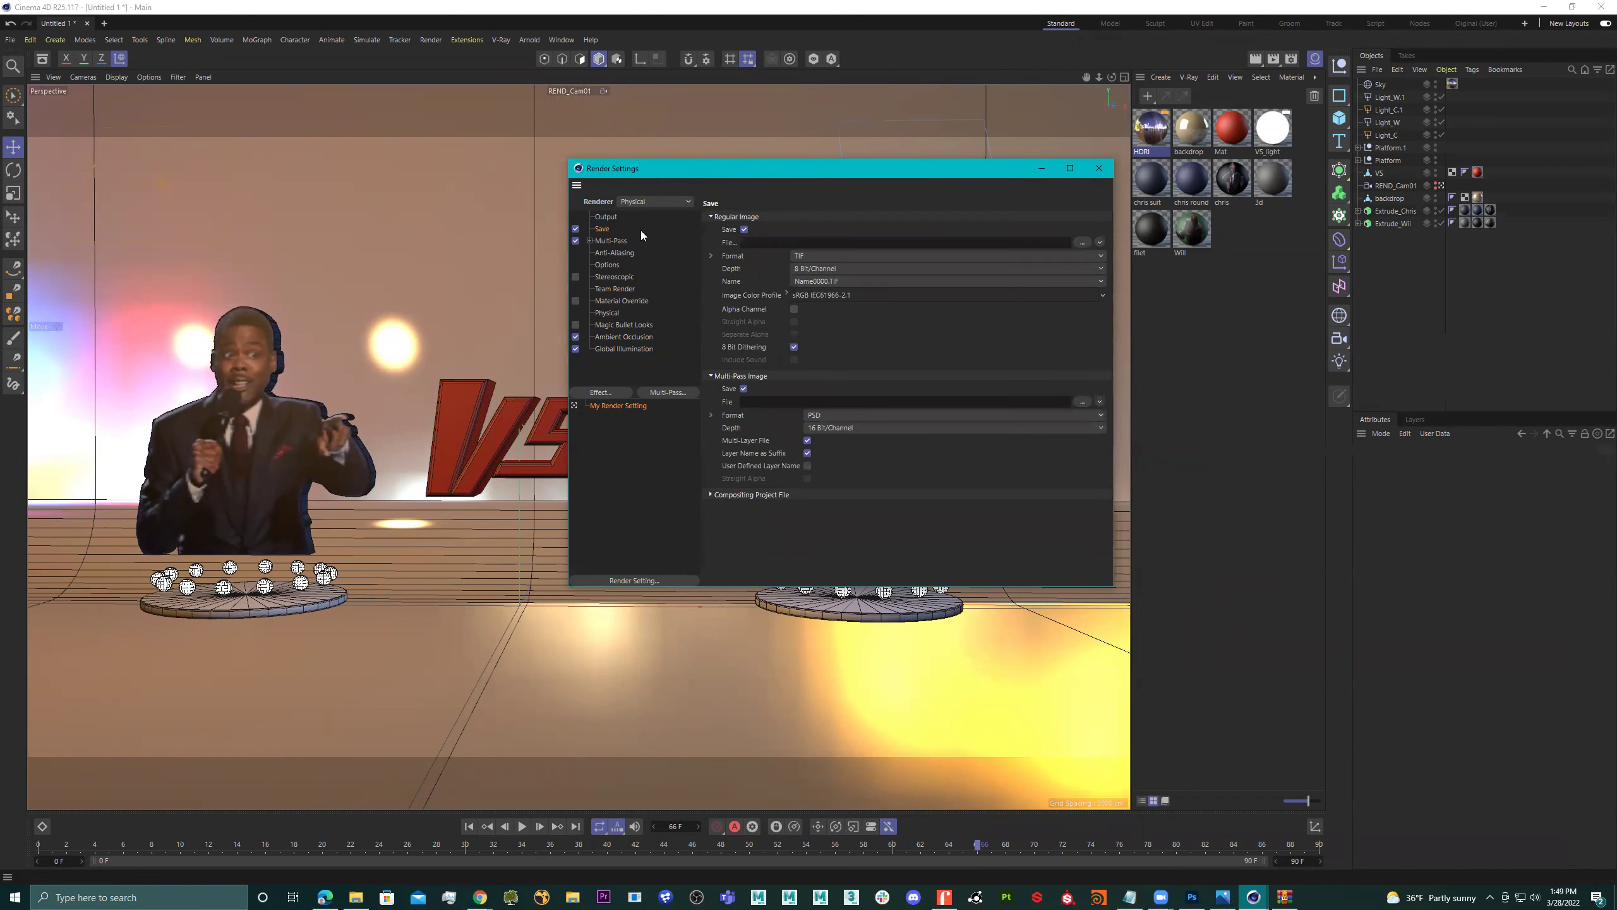
{"action": "left_click", "coordinate": [834, 254]}
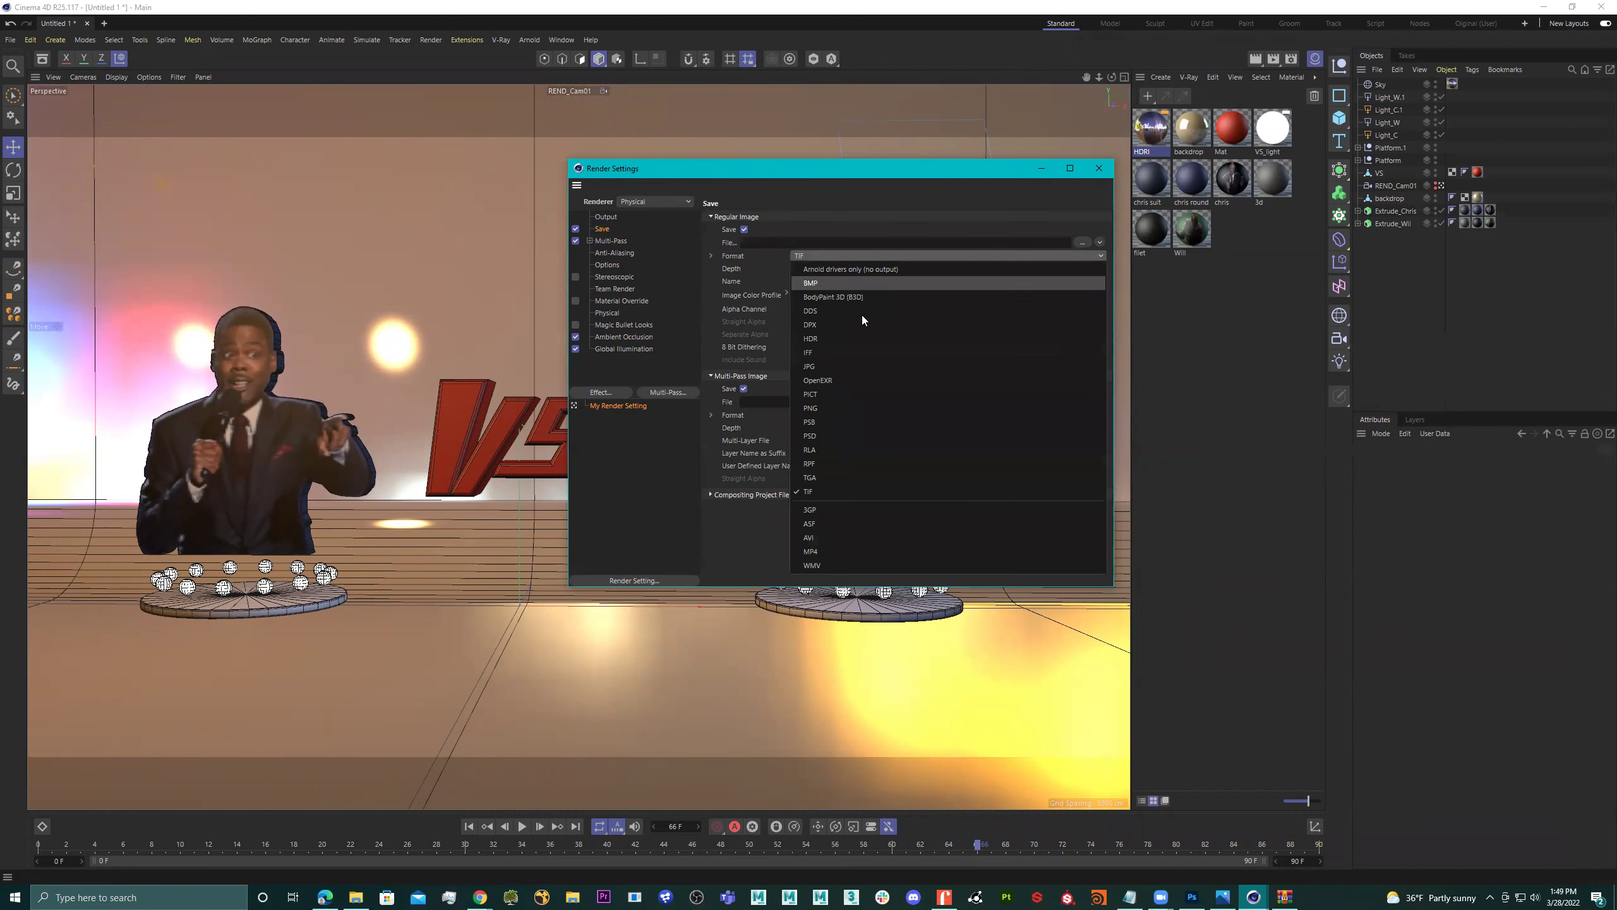
{"action": "left_click", "coordinate": [846, 552]}
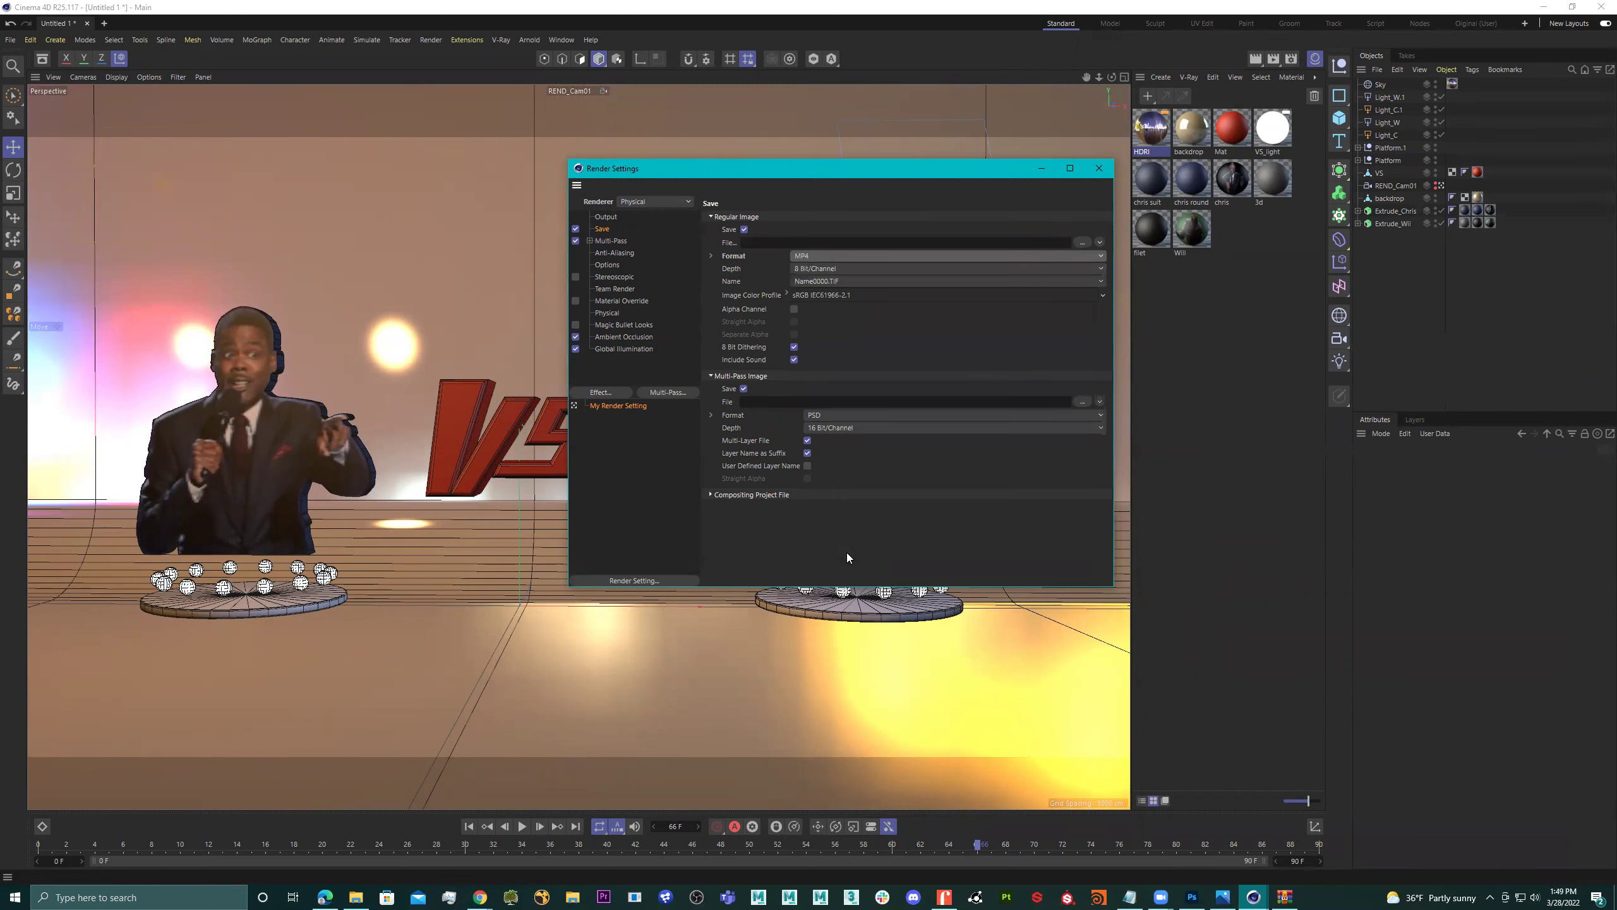
Set the render output file to ChrisVSWill in the ABCD folder on the desktop.
{"action": "left_click", "coordinate": [1080, 243]}
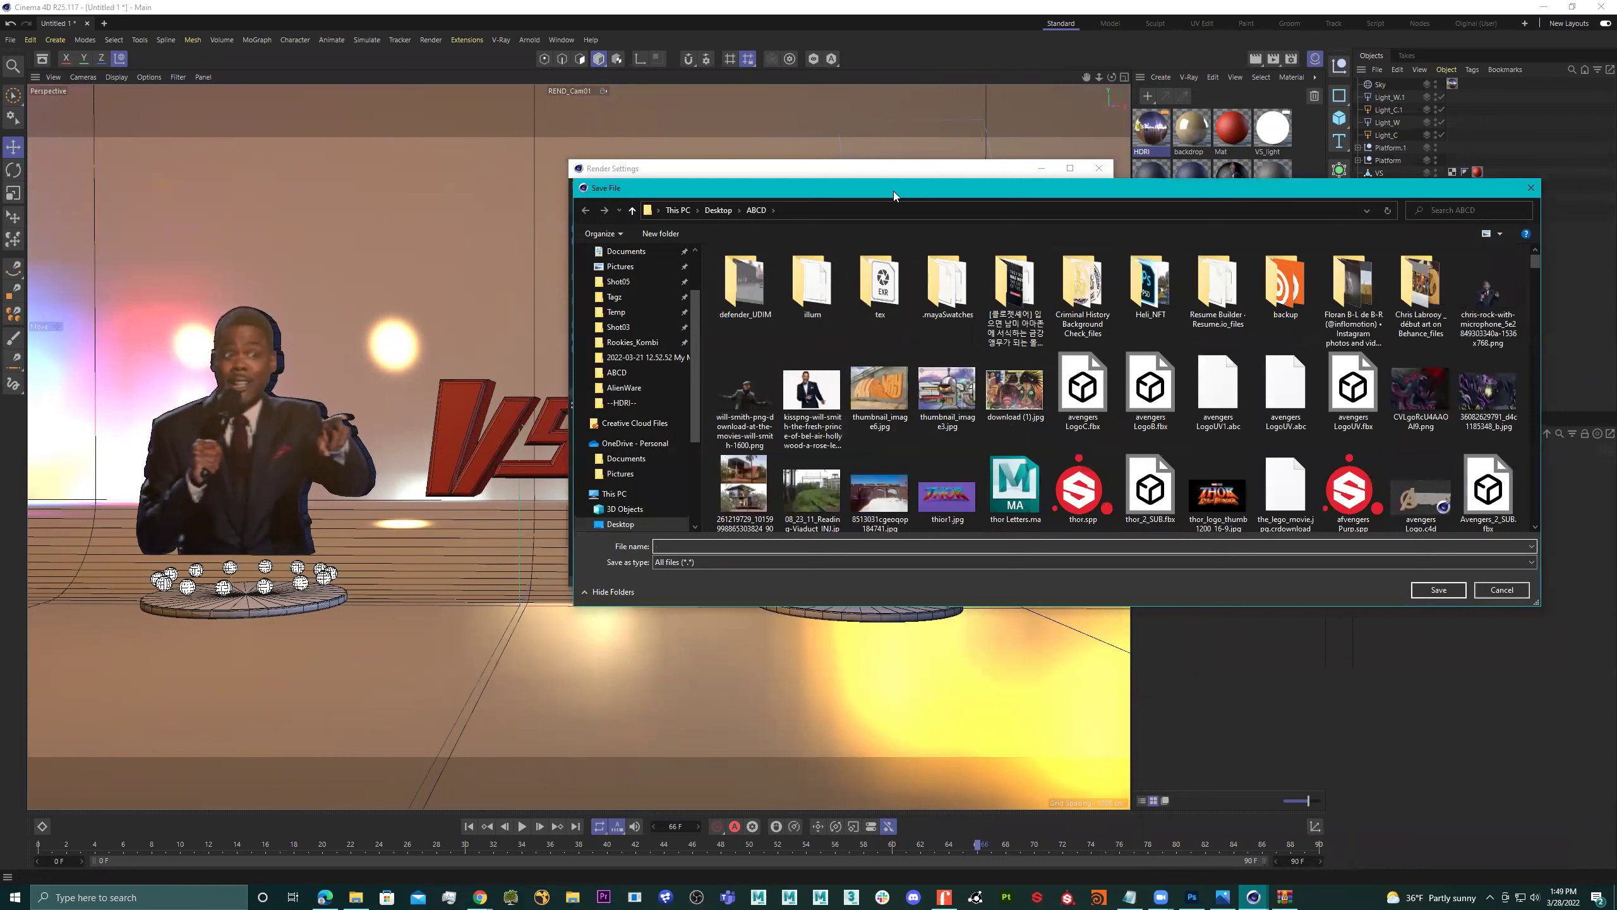
{"action": "key", "text": "Escape"}
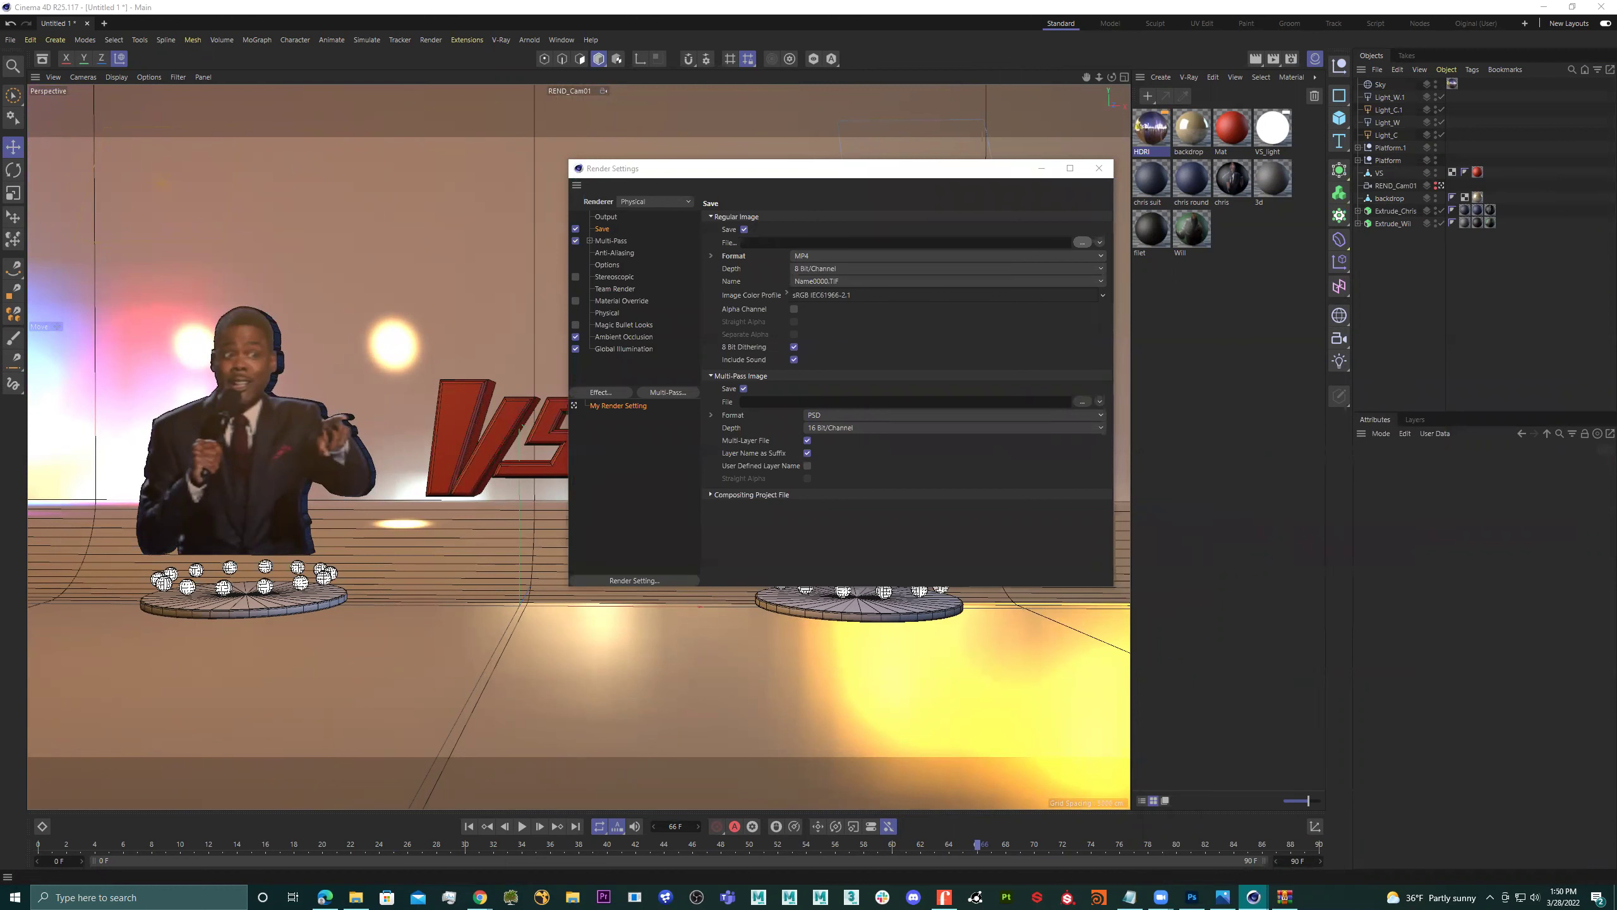
{"action": "key", "text": "Return"}
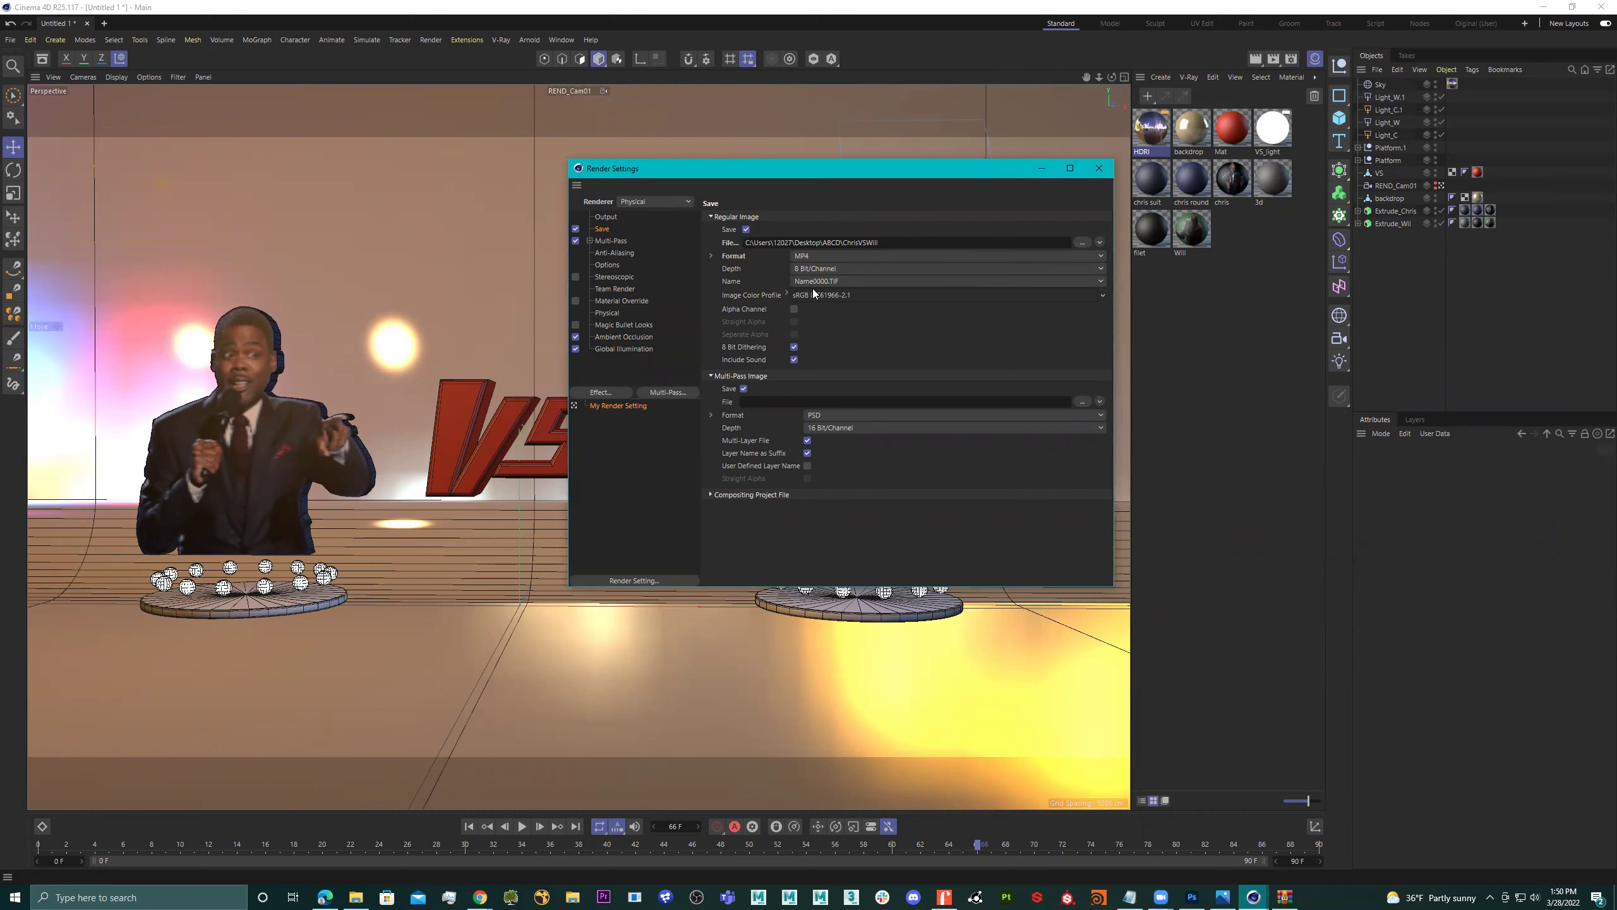
{"action": "left_click", "coordinate": [710, 256]}
Set the output frame range to Preview Range and close the render settings.
{"action": "left_click", "coordinate": [604, 217]}
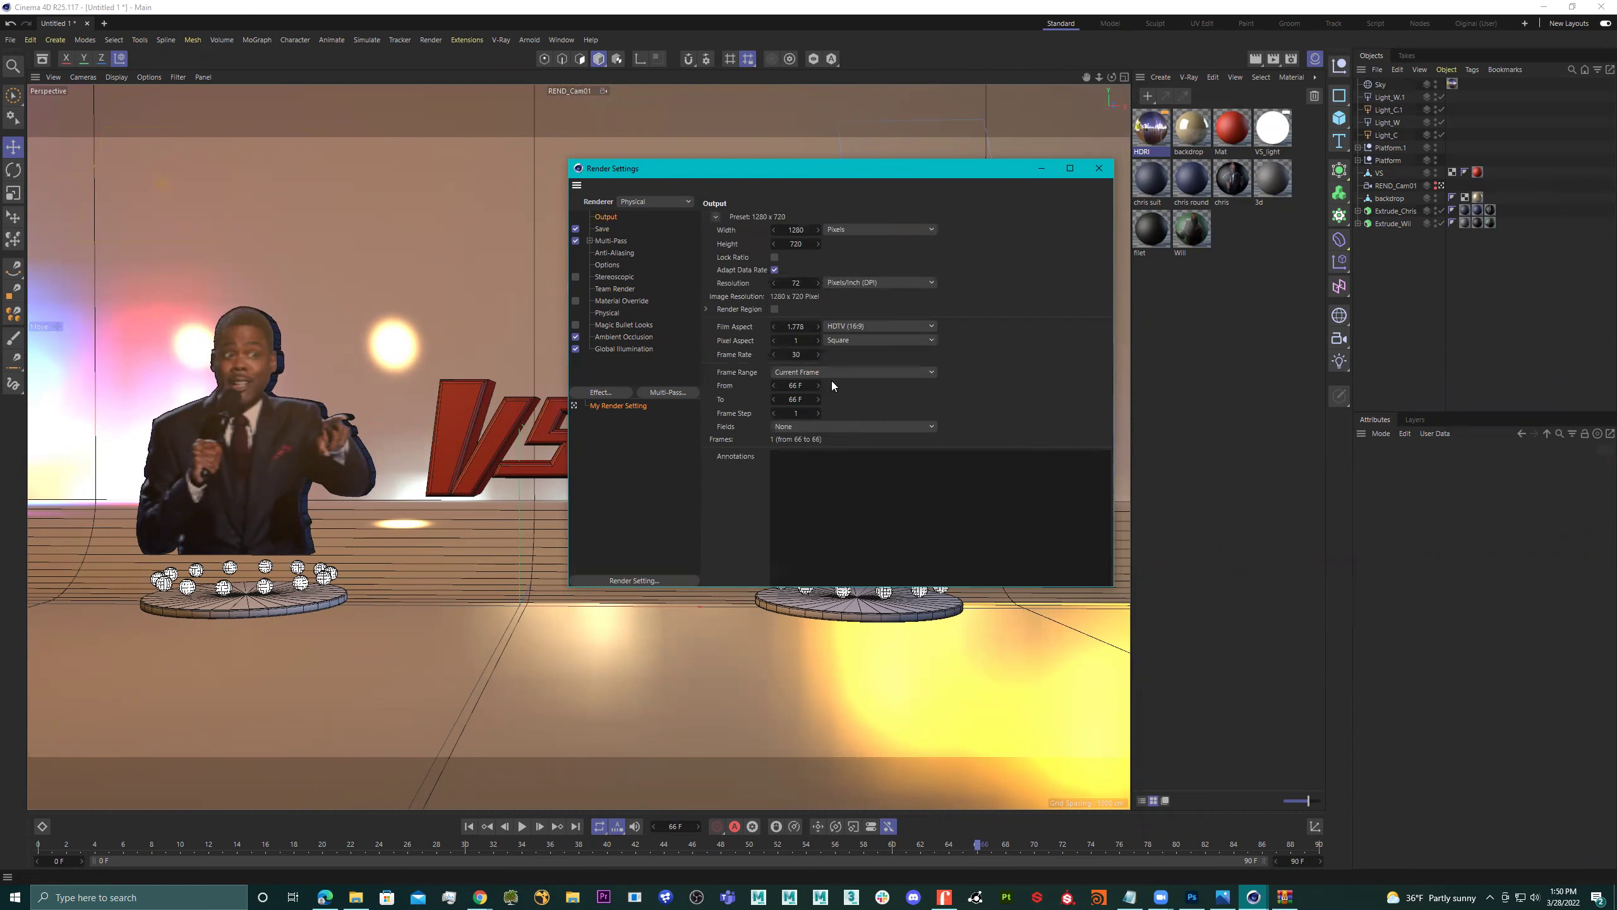
{"action": "left_click", "coordinate": [799, 374]}
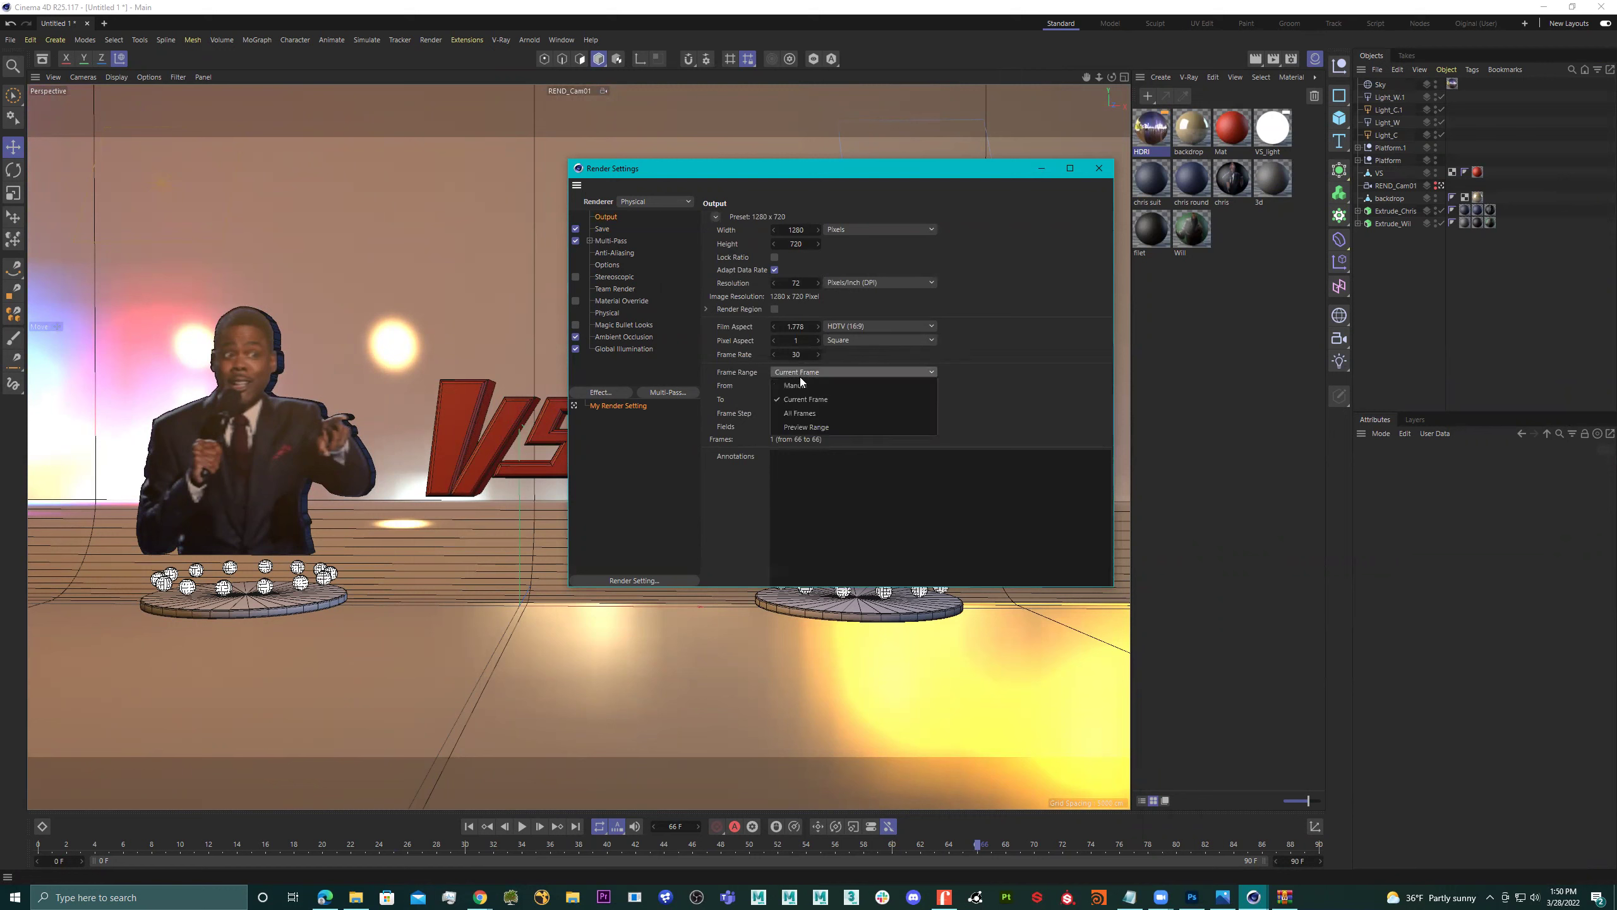
{"action": "left_click", "coordinate": [818, 427]}
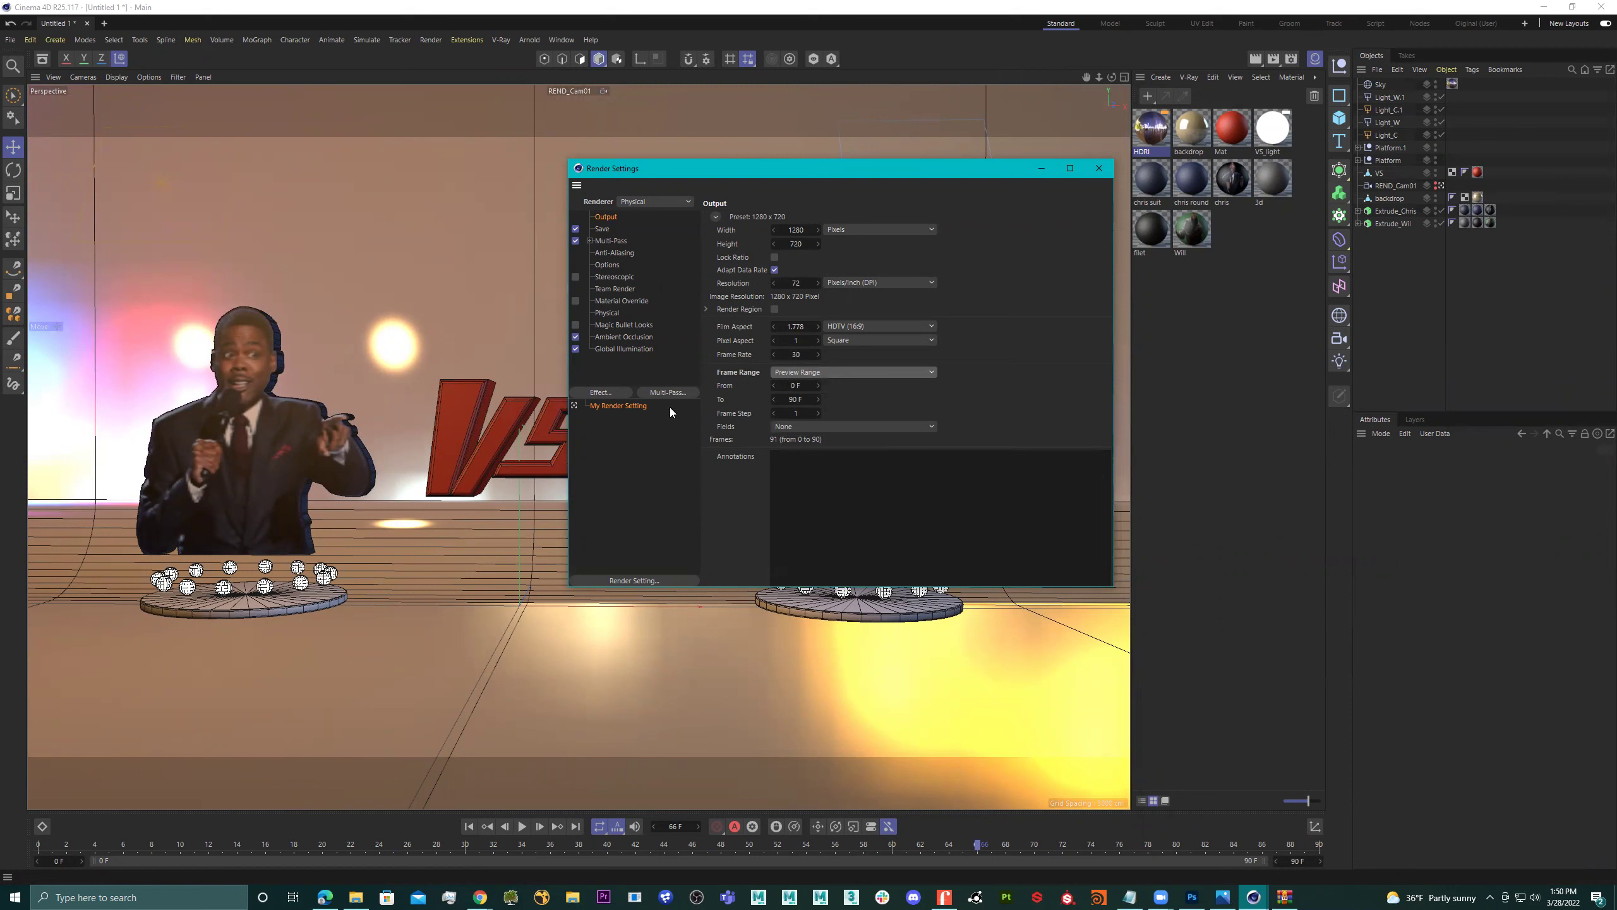
{"action": "left_click", "coordinate": [1099, 170]}
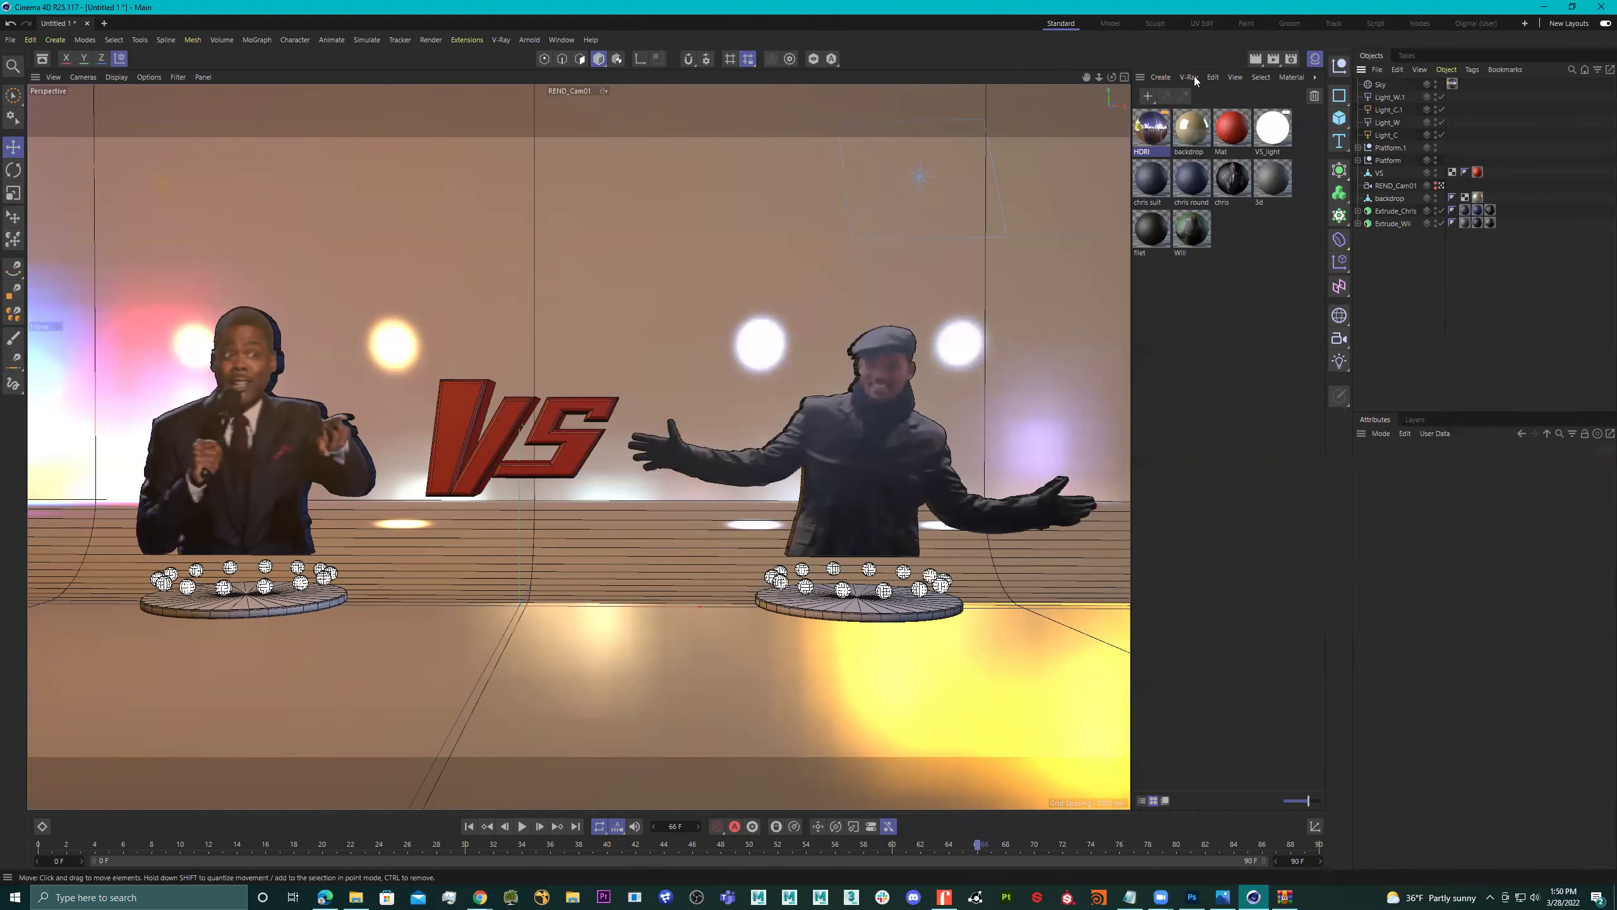
Render the animation to the Picture Viewer and check the ABCD folder in File Explorer for the output video.
{"action": "left_click", "coordinate": [1274, 59]}
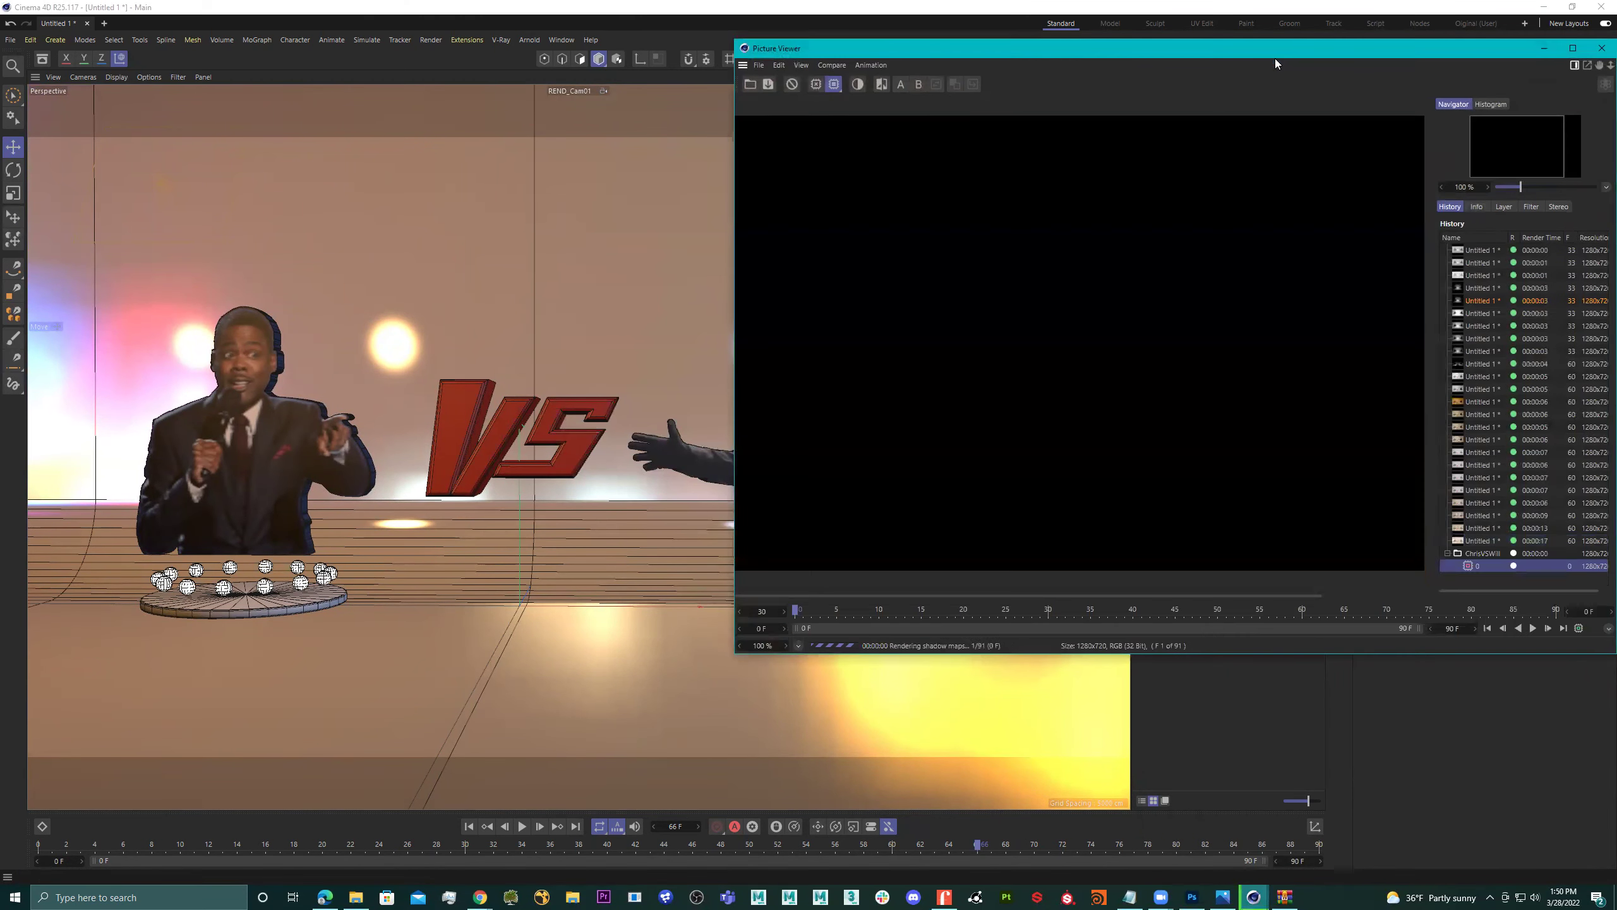
{"action": "left_click_drag", "start_coordinate": [1258, 56], "coordinate": [764, 133]}
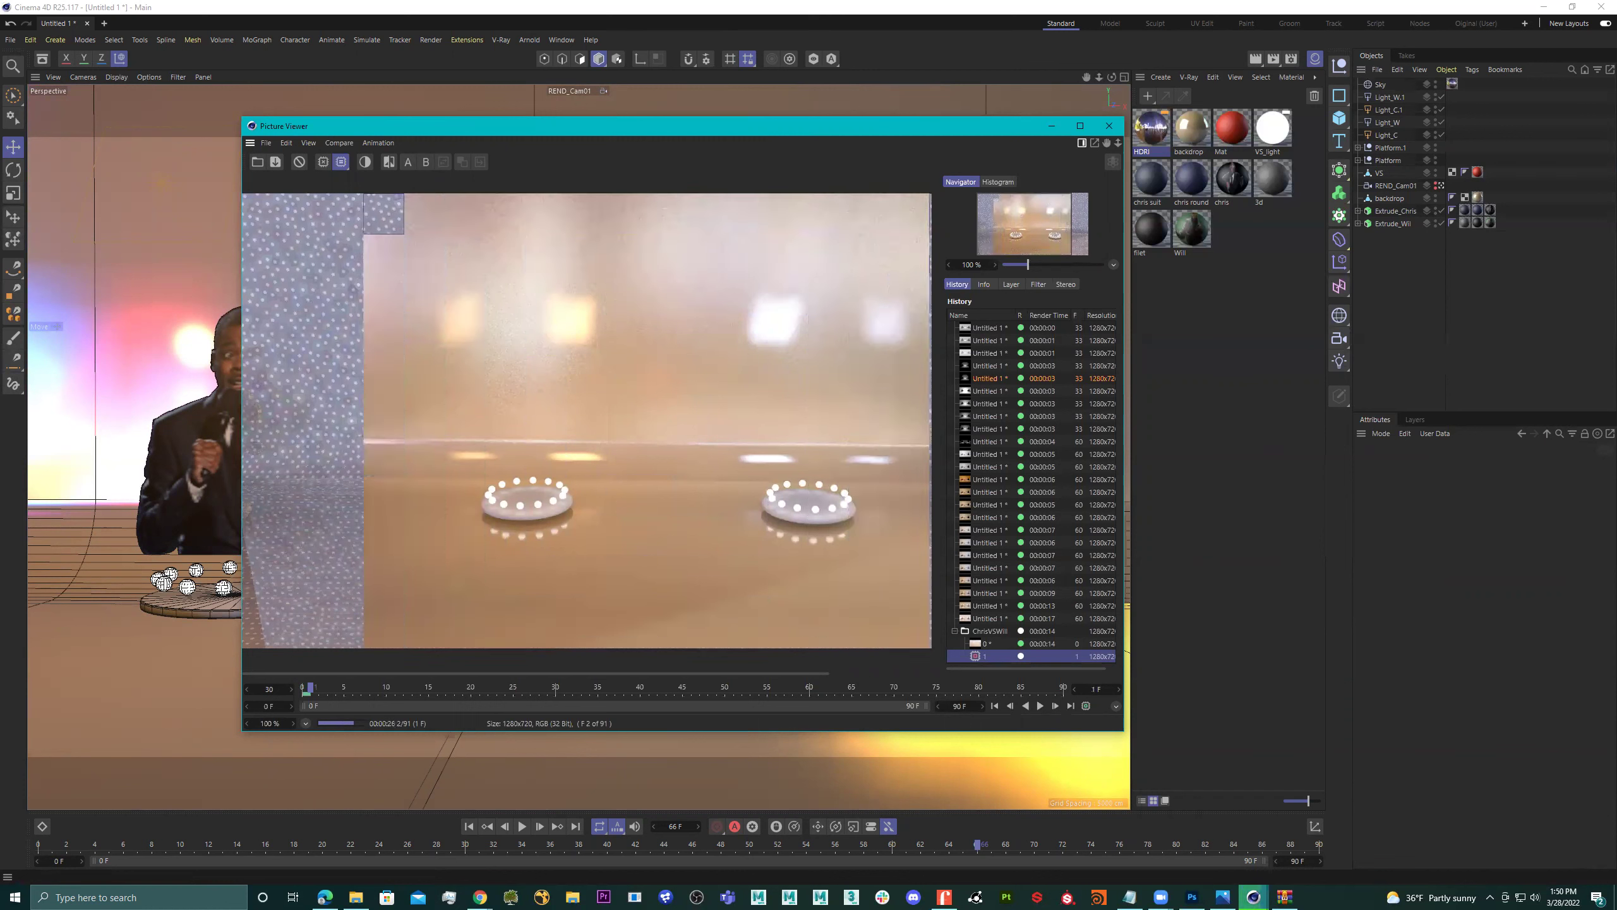
{"action": "key", "text": "alt+Tab"}
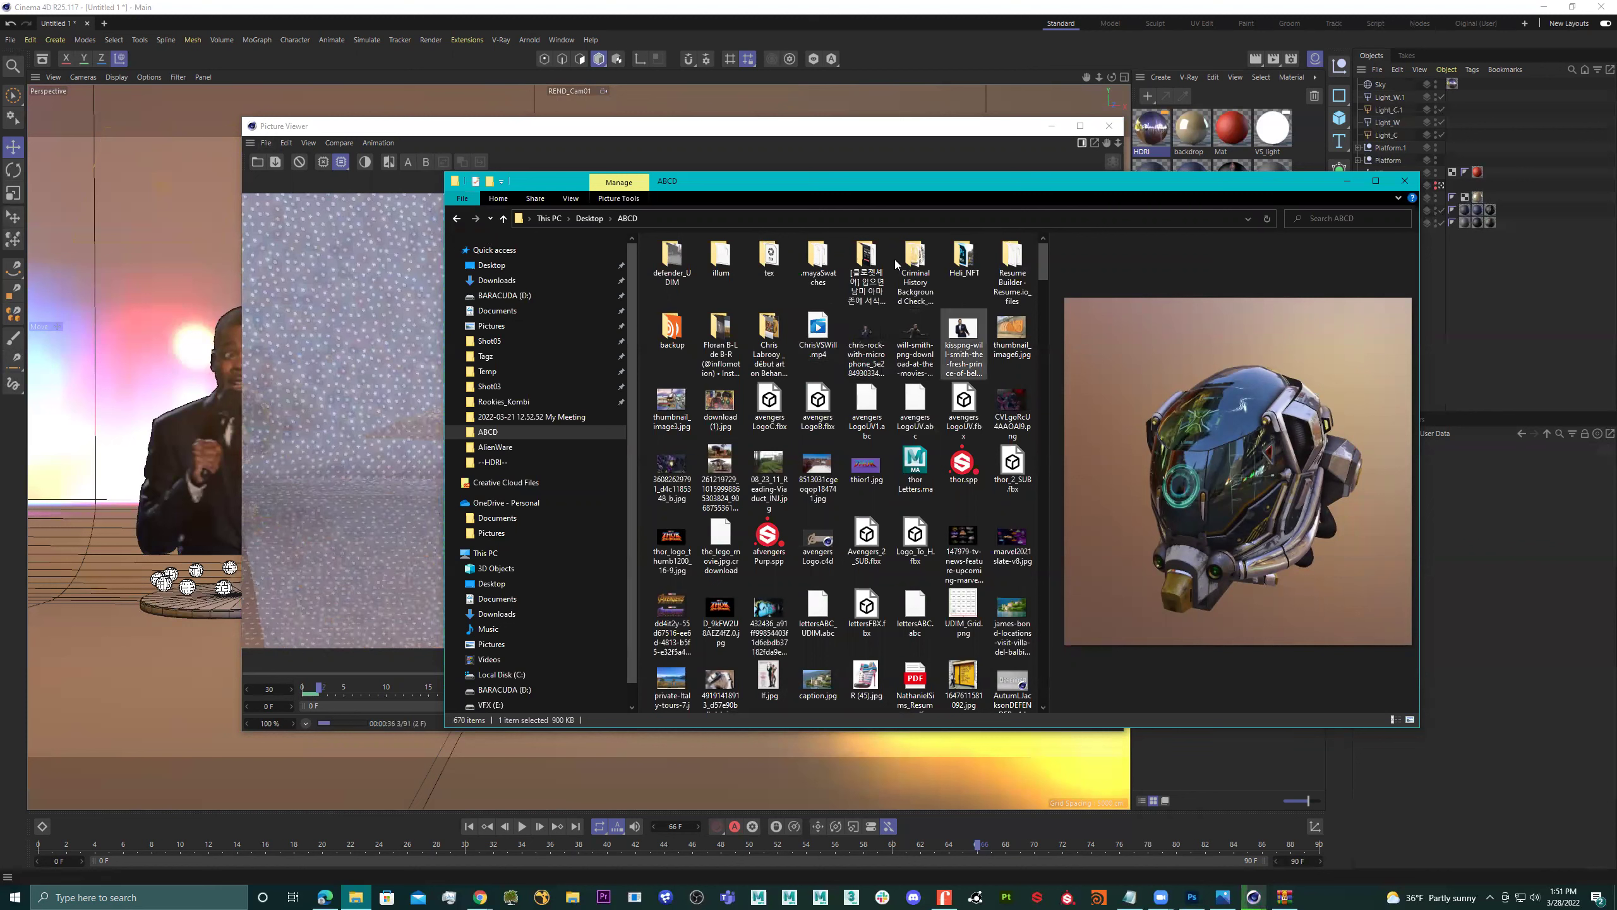
{"action": "left_click_drag", "start_coordinate": [707, 186], "coordinate": [0, 186]}
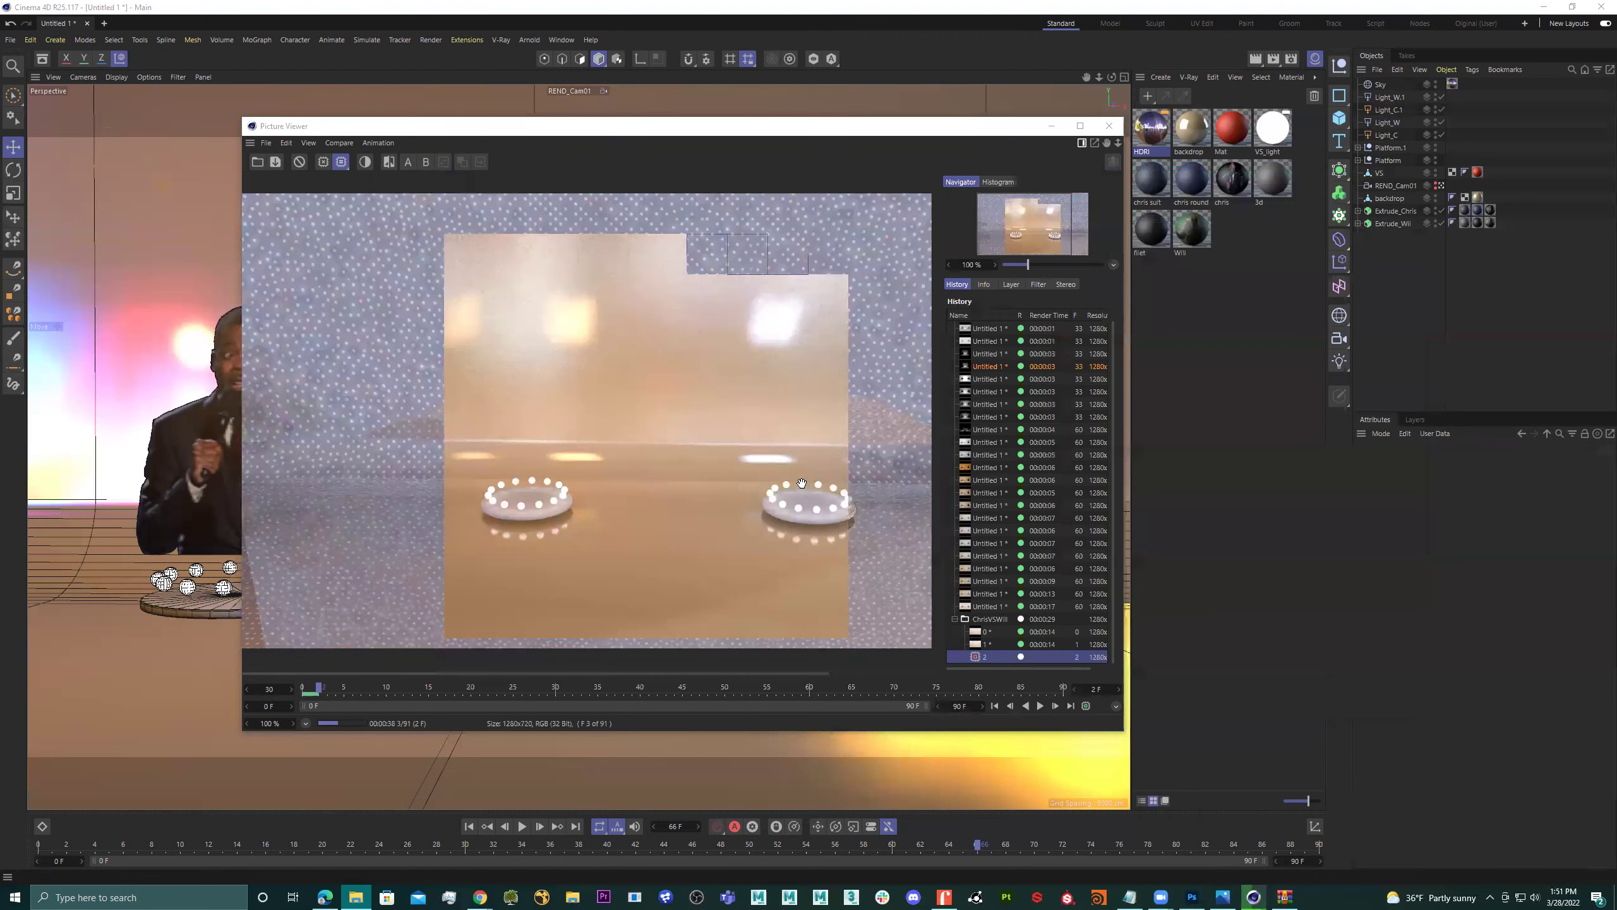
Review the first rendered frames in the Picture Viewer, close it and stop the running render.
{"action": "left_click", "coordinate": [297, 693]}
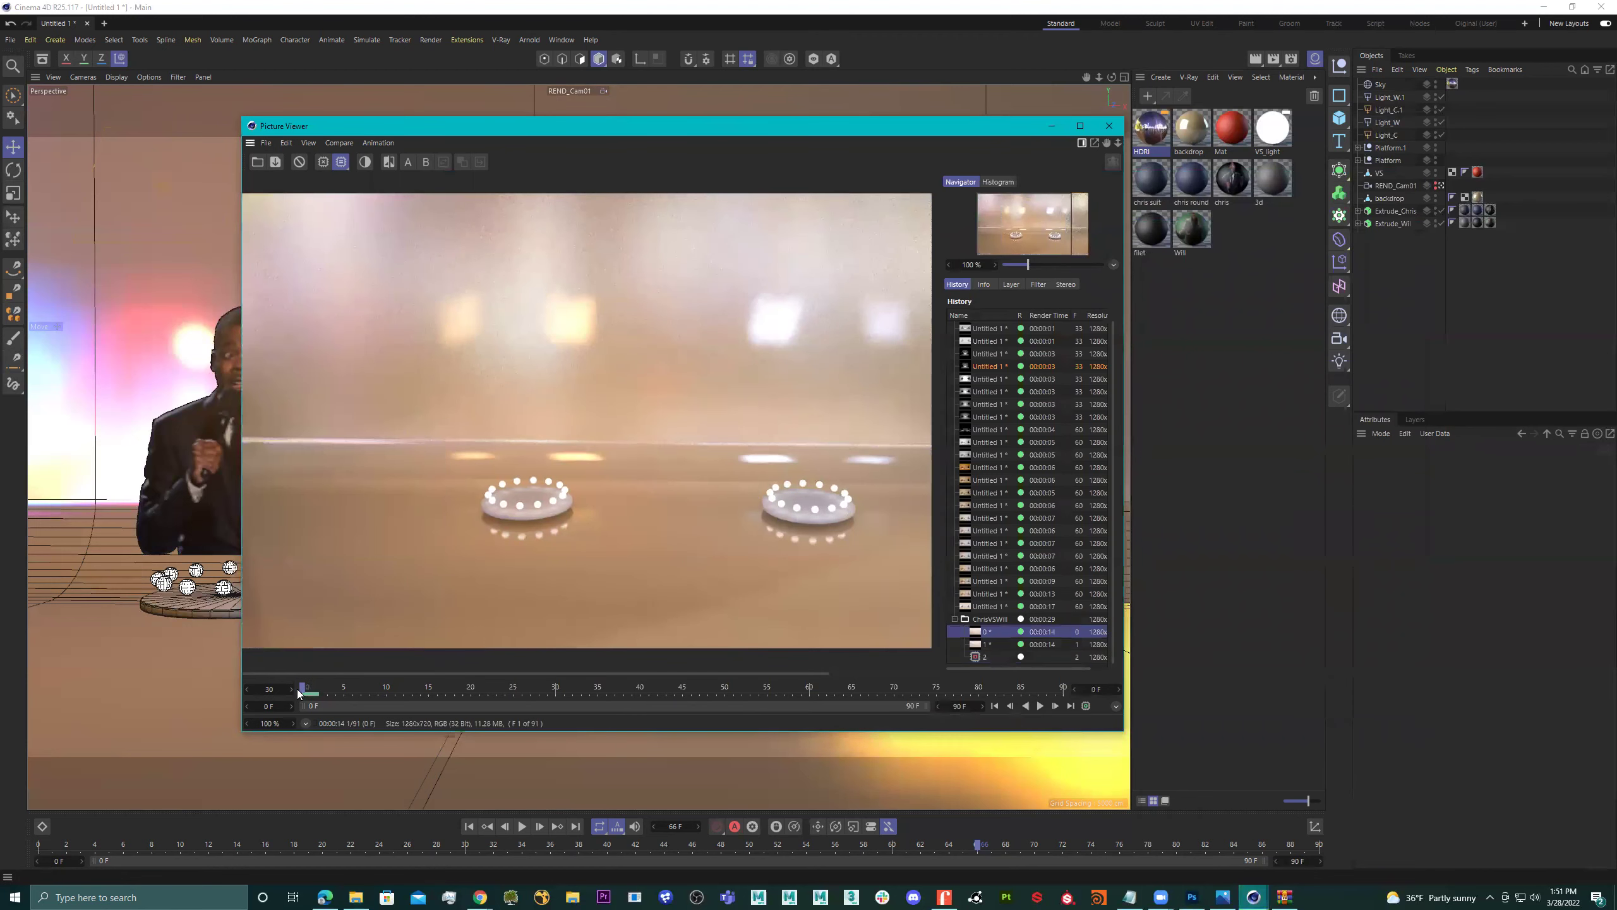
{"action": "mouse_move", "coordinate": [318, 690]}
{"action": "left_mouse_down"}
{"action": "mouse_move", "coordinate": [333, 692]}
{"action": "mouse_move", "coordinate": [287, 692]}
{"action": "mouse_move", "coordinate": [345, 691]}
{"action": "mouse_move", "coordinate": [292, 692]}
{"action": "left_mouse_up"}
{"action": "left_click", "coordinate": [292, 690]}
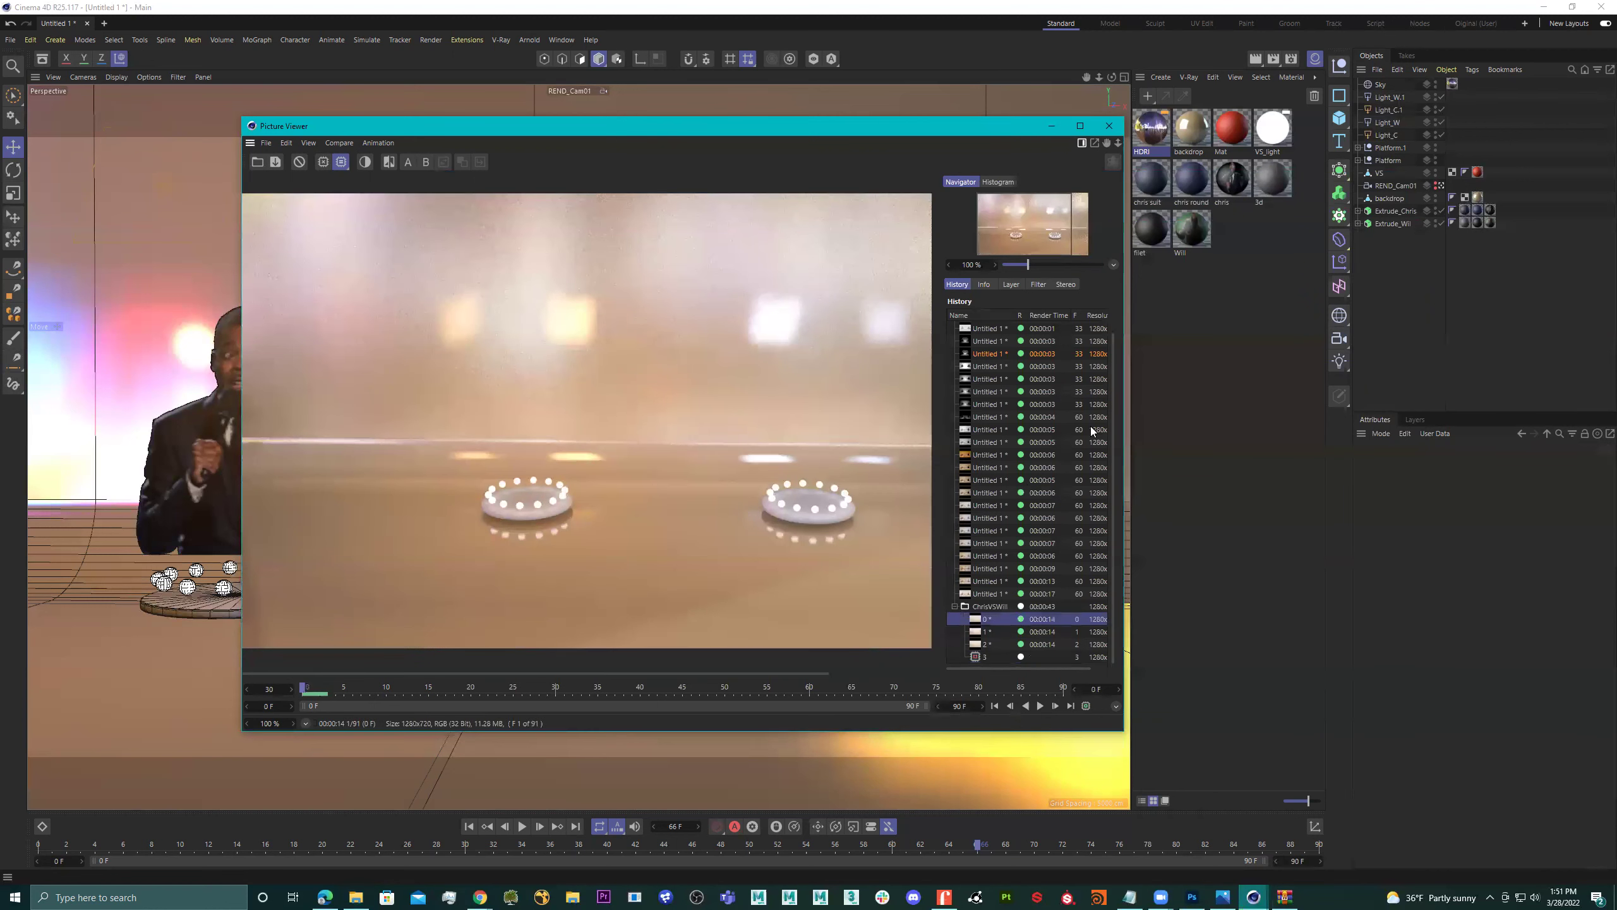
{"action": "left_click", "coordinate": [1086, 706]}
{"action": "left_click", "coordinate": [1113, 131]}
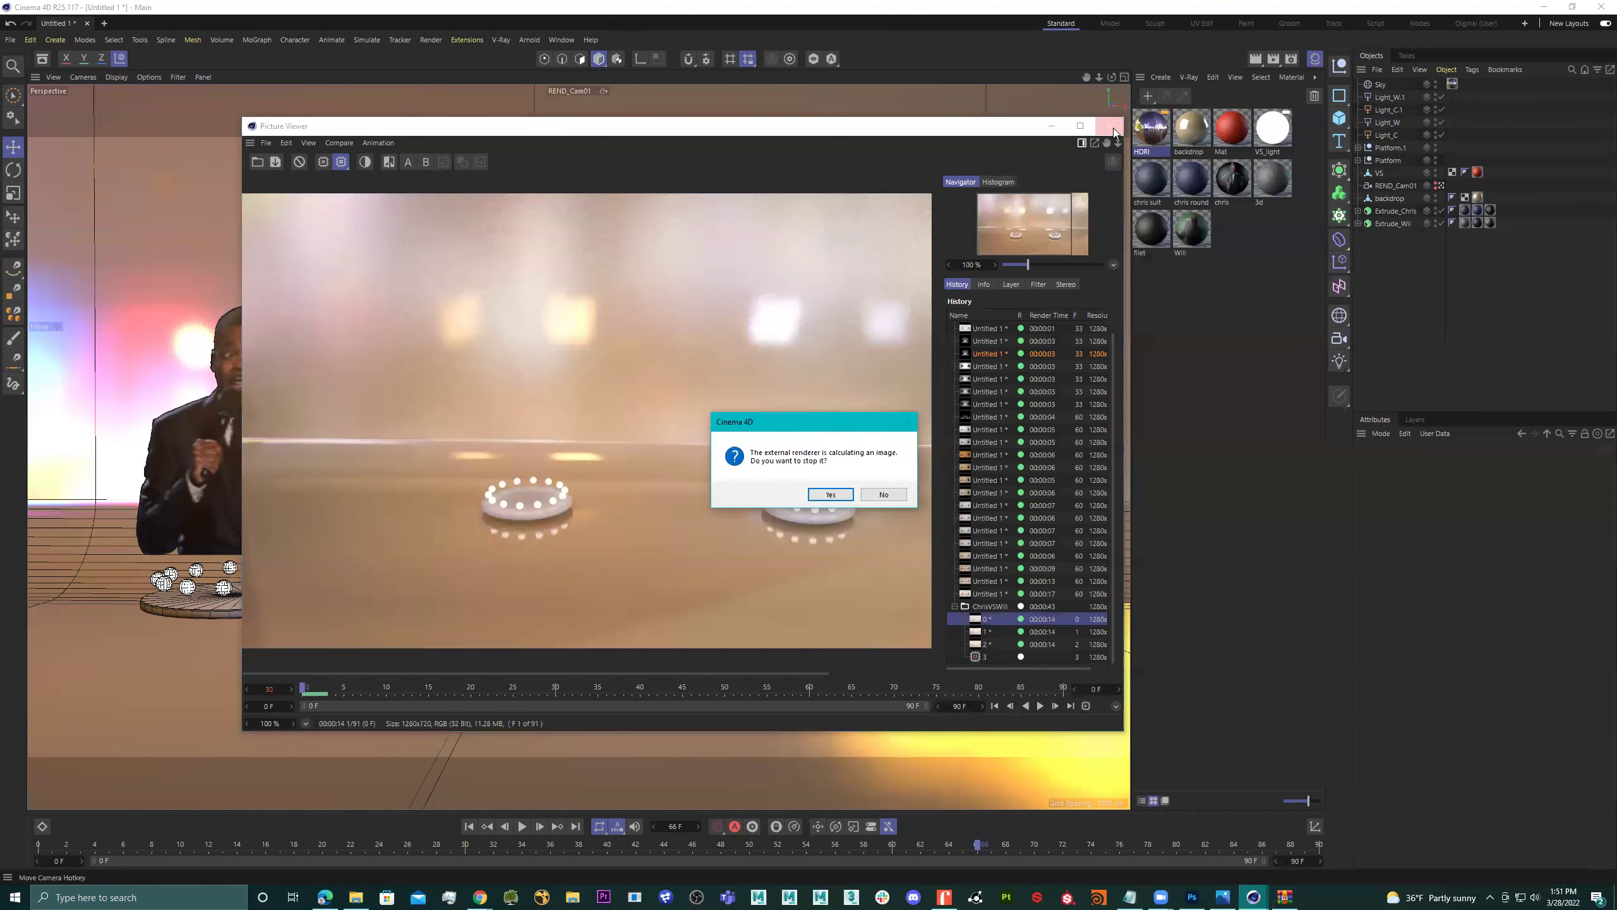
{"action": "left_click", "coordinate": [841, 496]}
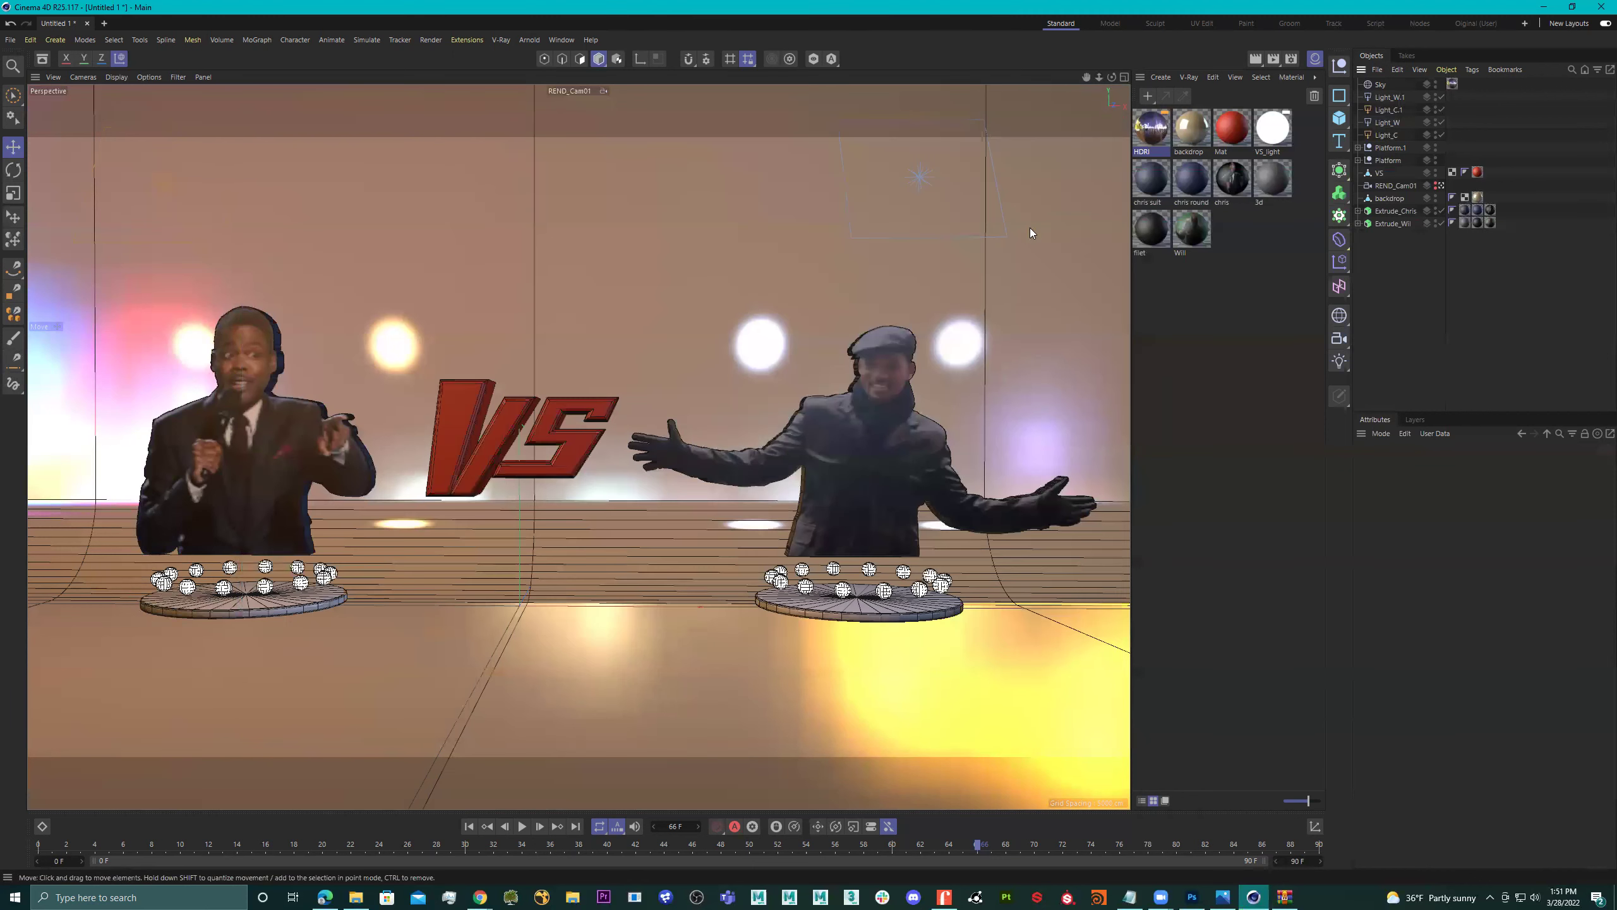
Reopen the render settings and examine the Physical renderer's sampling quality options.
{"action": "left_click", "coordinate": [1291, 60]}
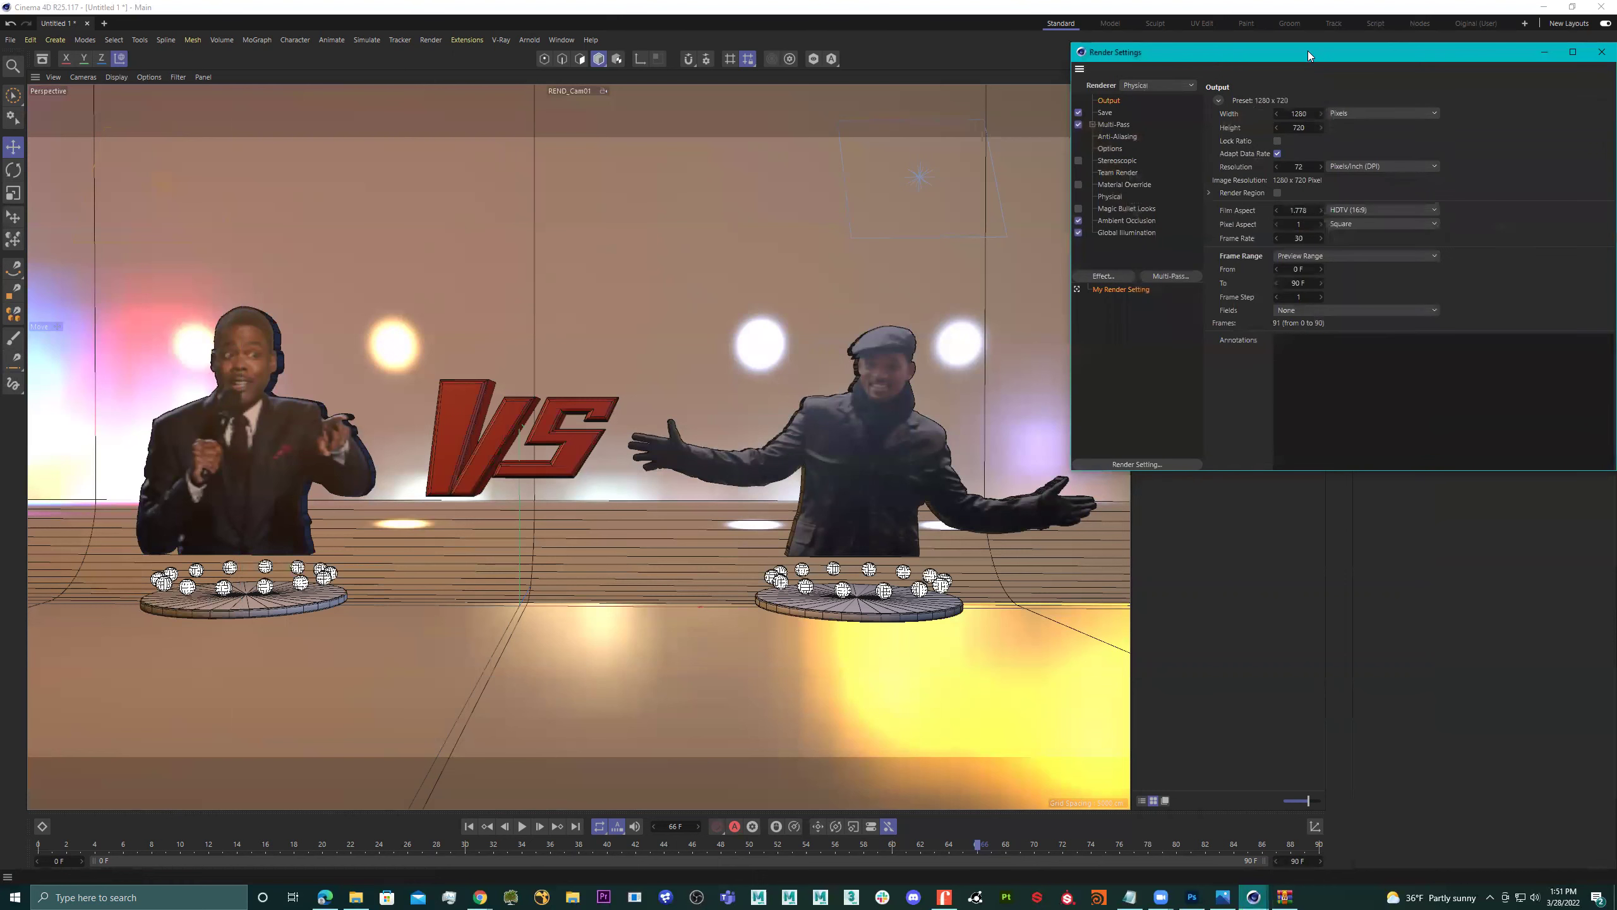
{"action": "left_click_drag", "start_coordinate": [1303, 57], "coordinate": [686, 180]}
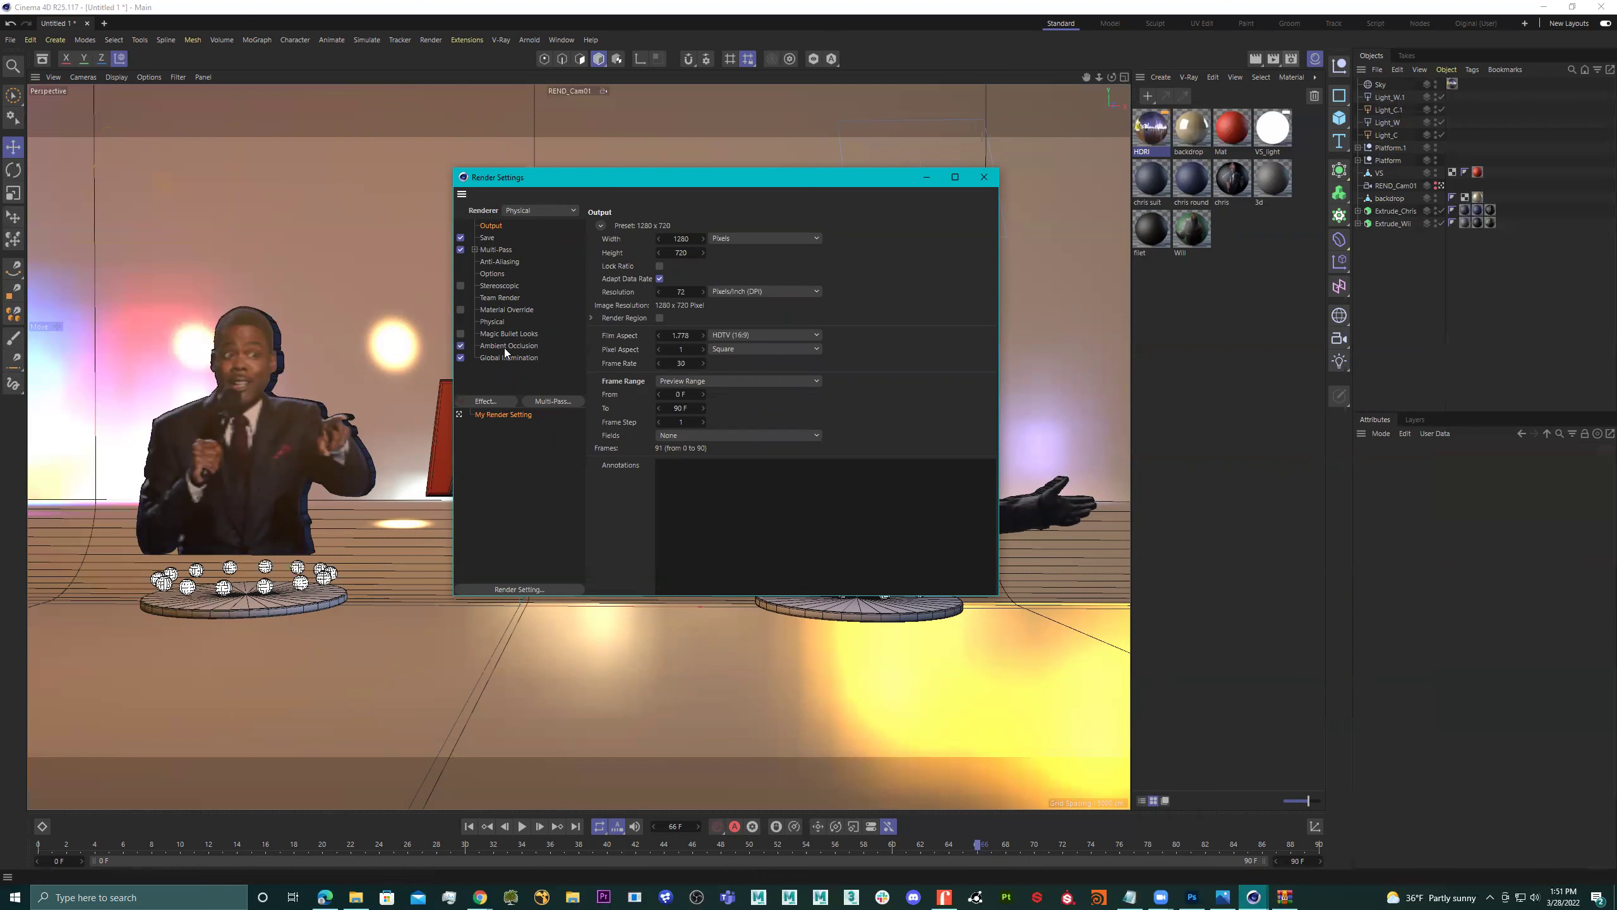
{"action": "left_click", "coordinate": [492, 322]}
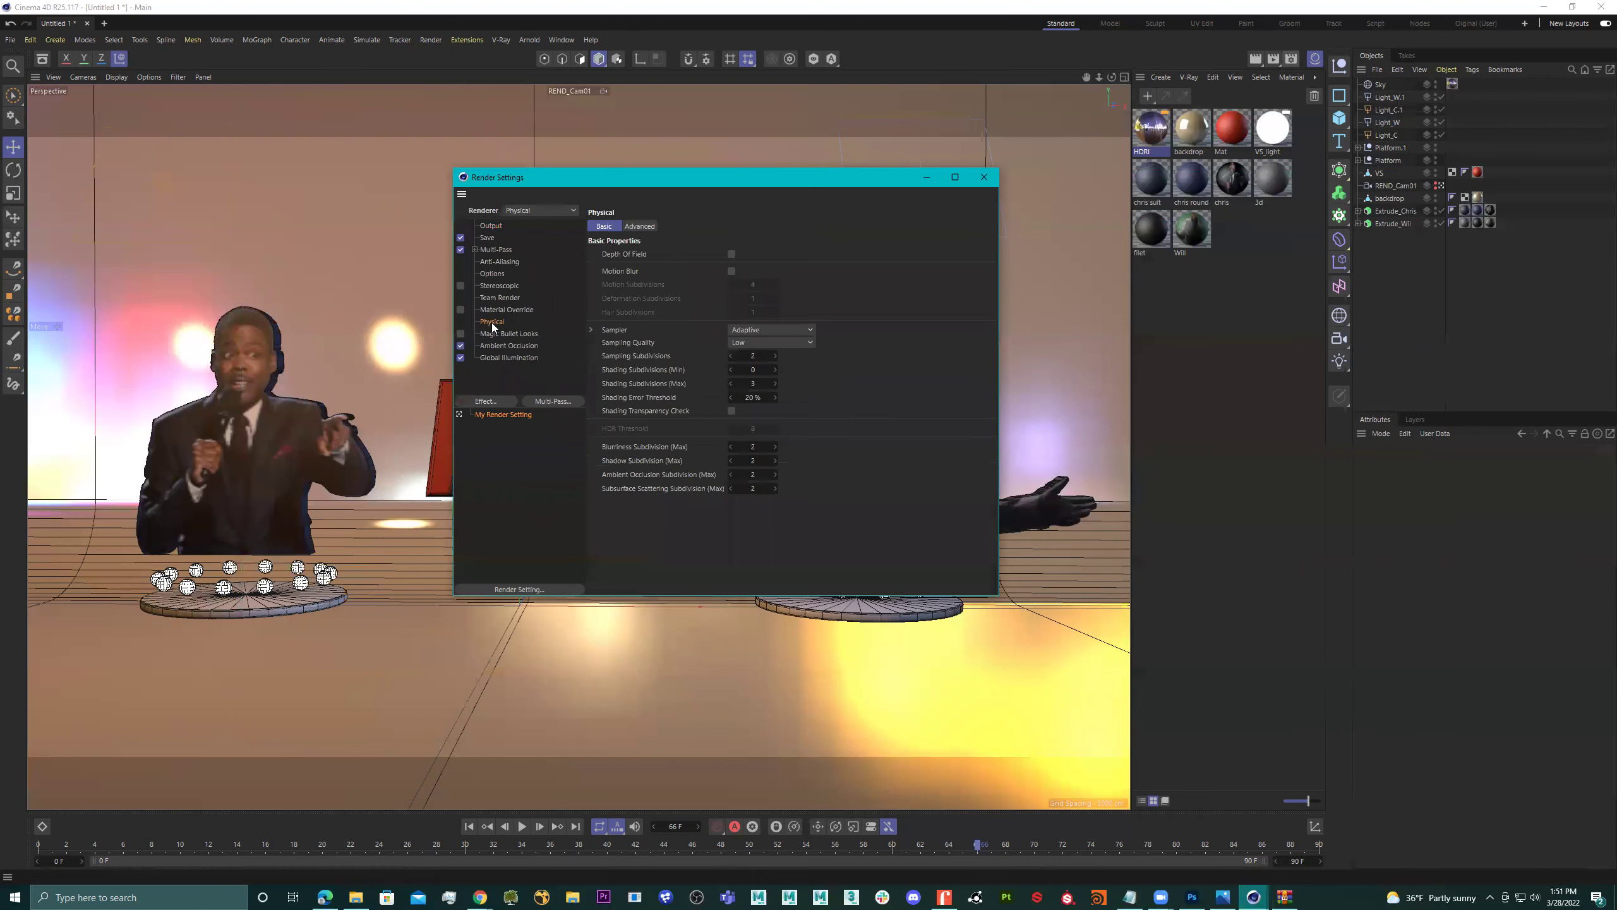
{"action": "left_click", "coordinate": [753, 344]}
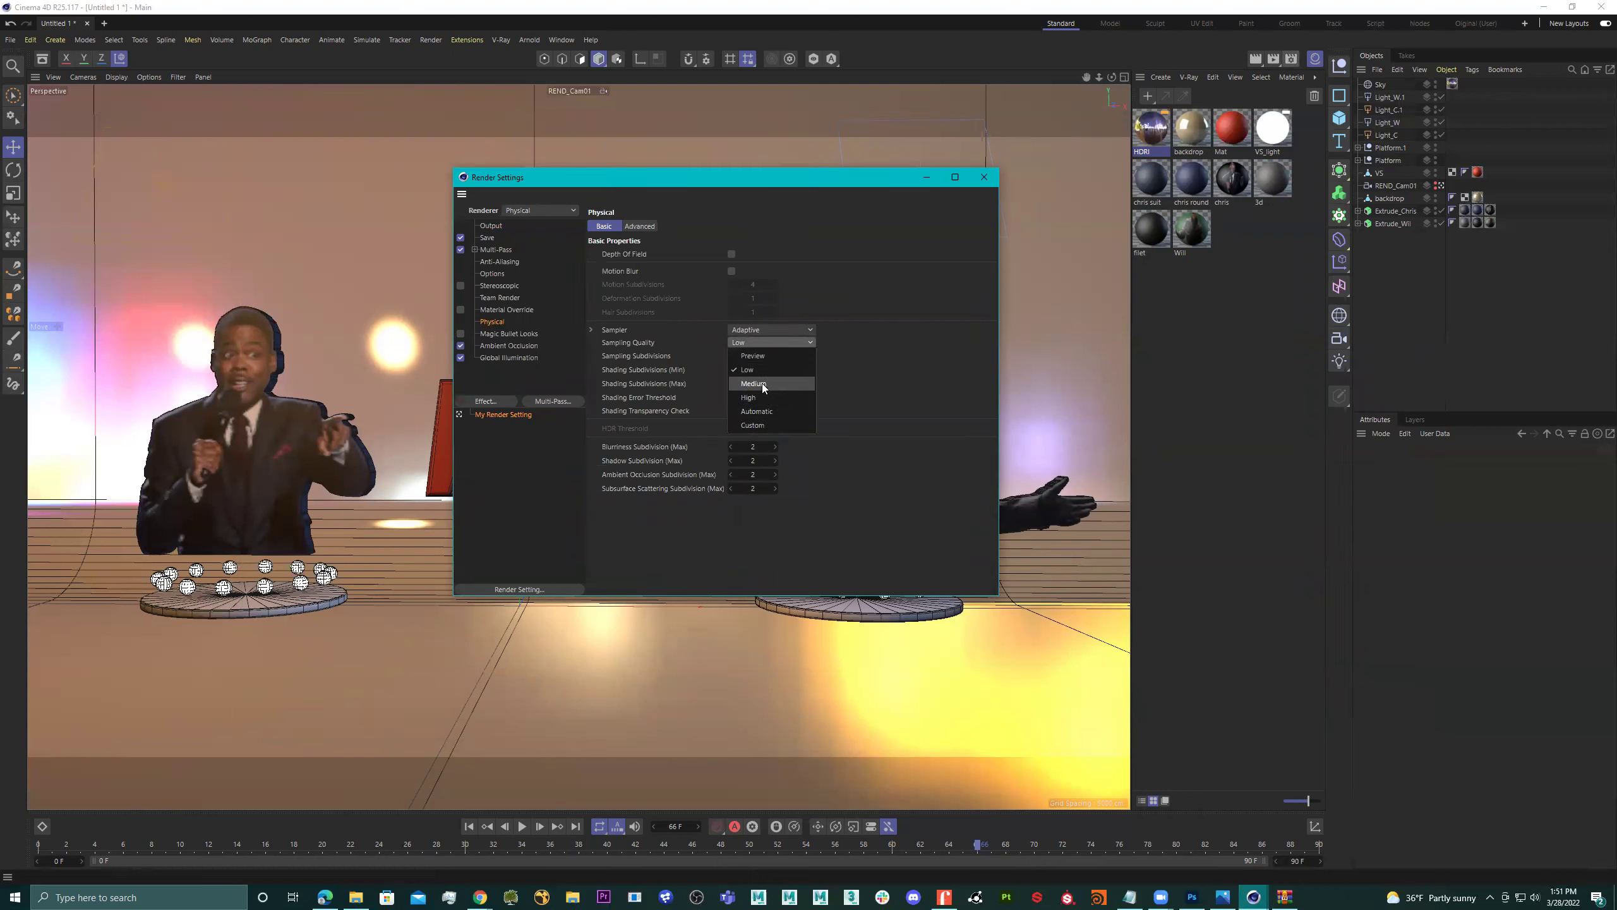
Set the output frame range to Current Frame.
{"action": "left_click", "coordinate": [485, 236]}
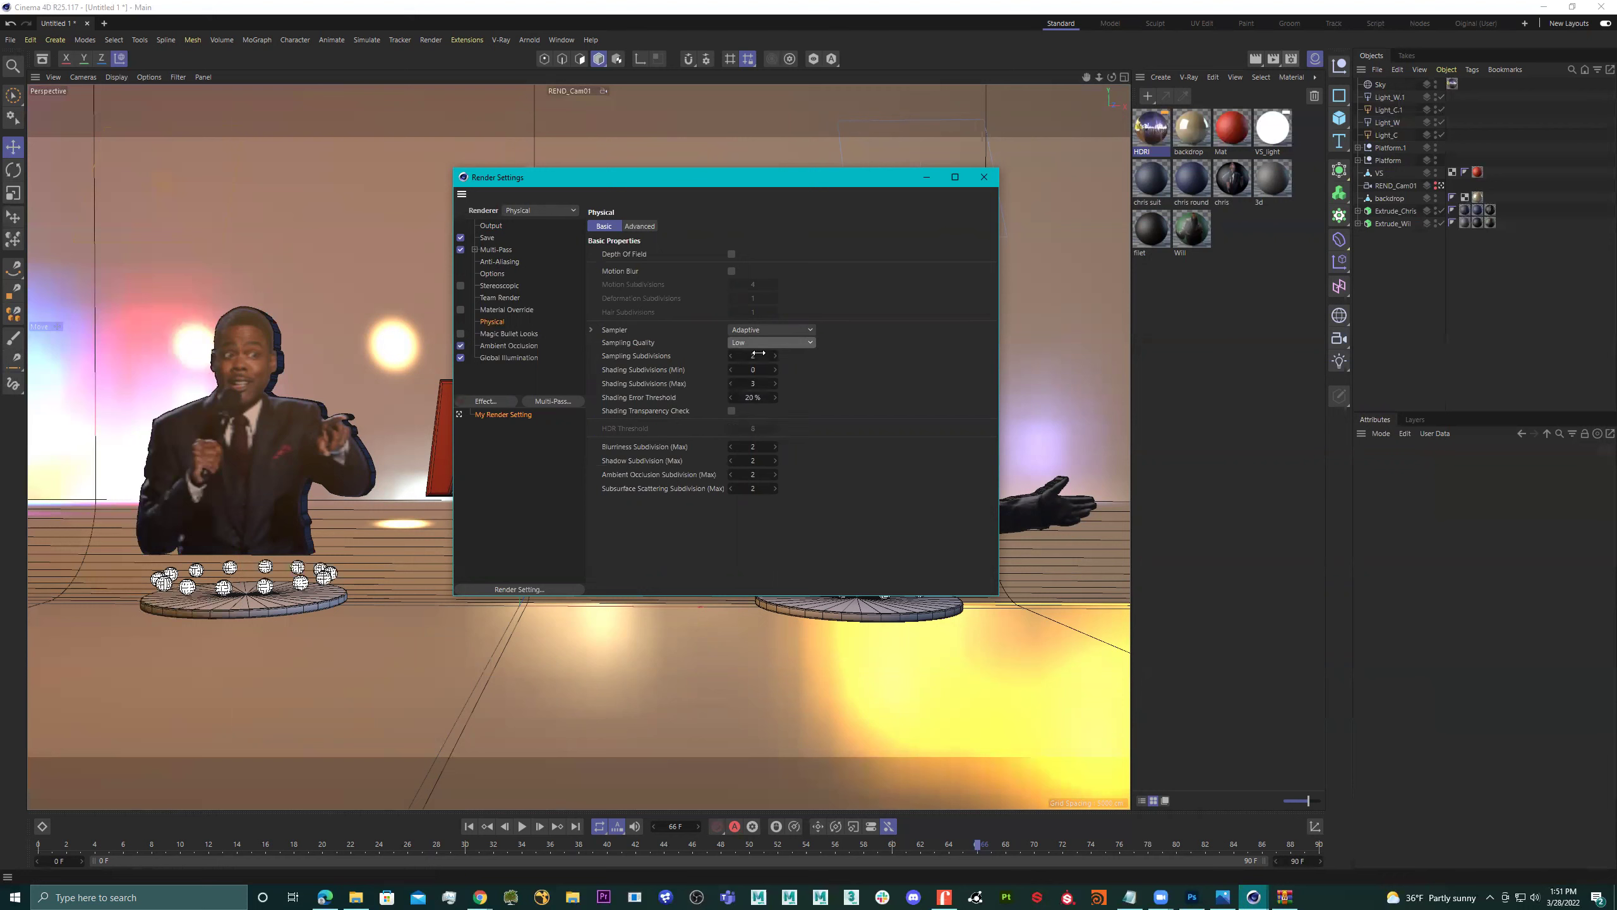
{"action": "left_click", "coordinate": [491, 225]}
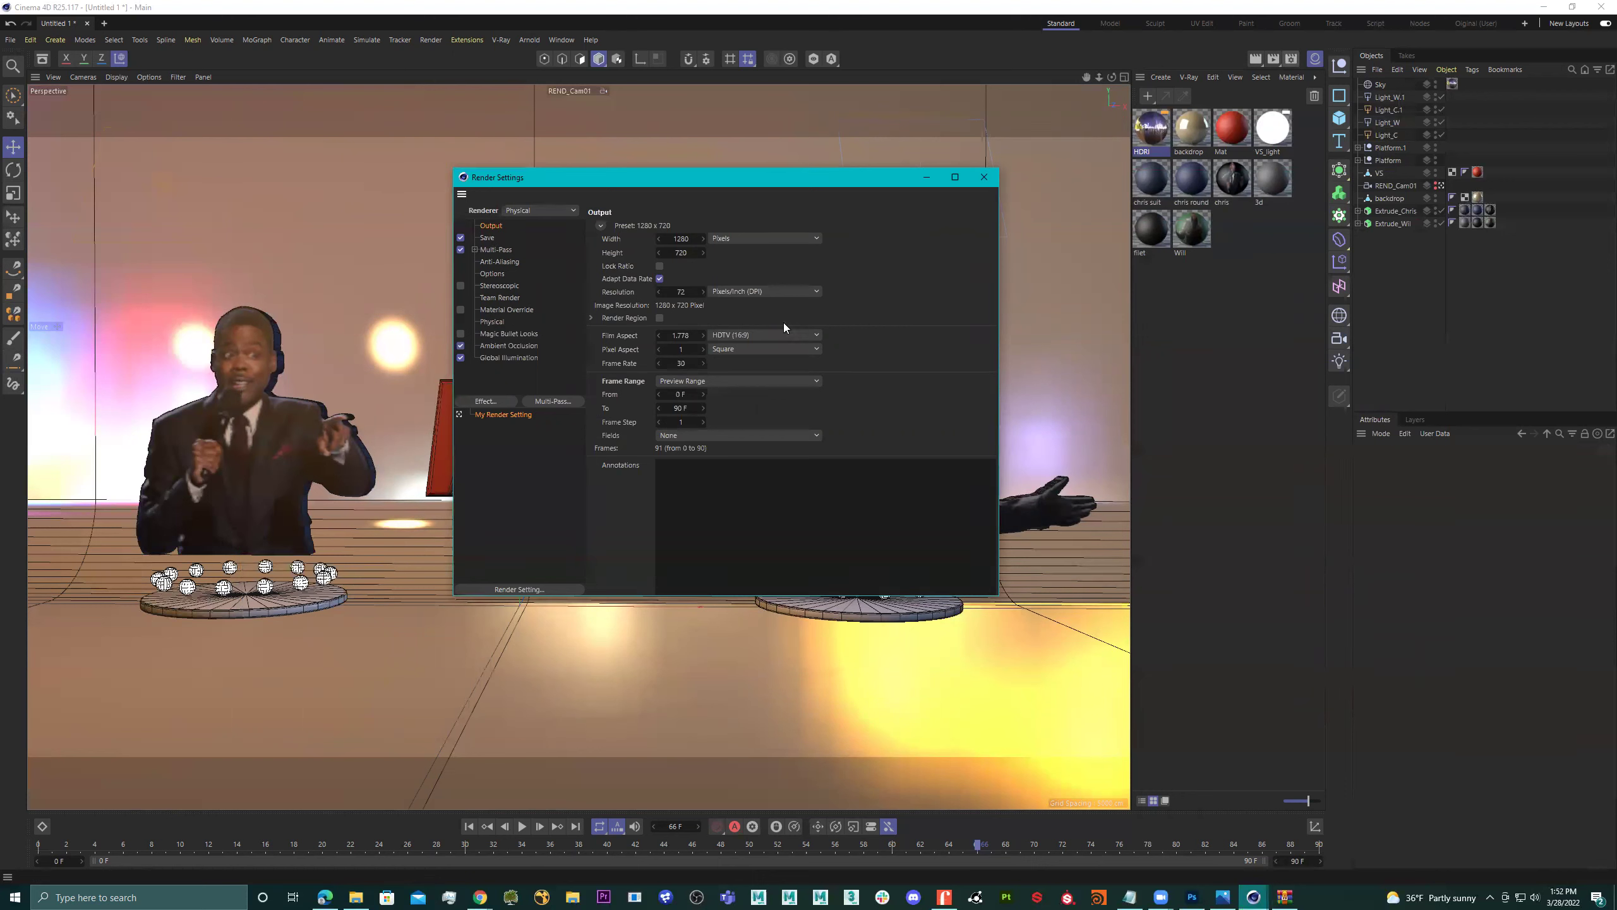
{"action": "left_click", "coordinate": [729, 384]}
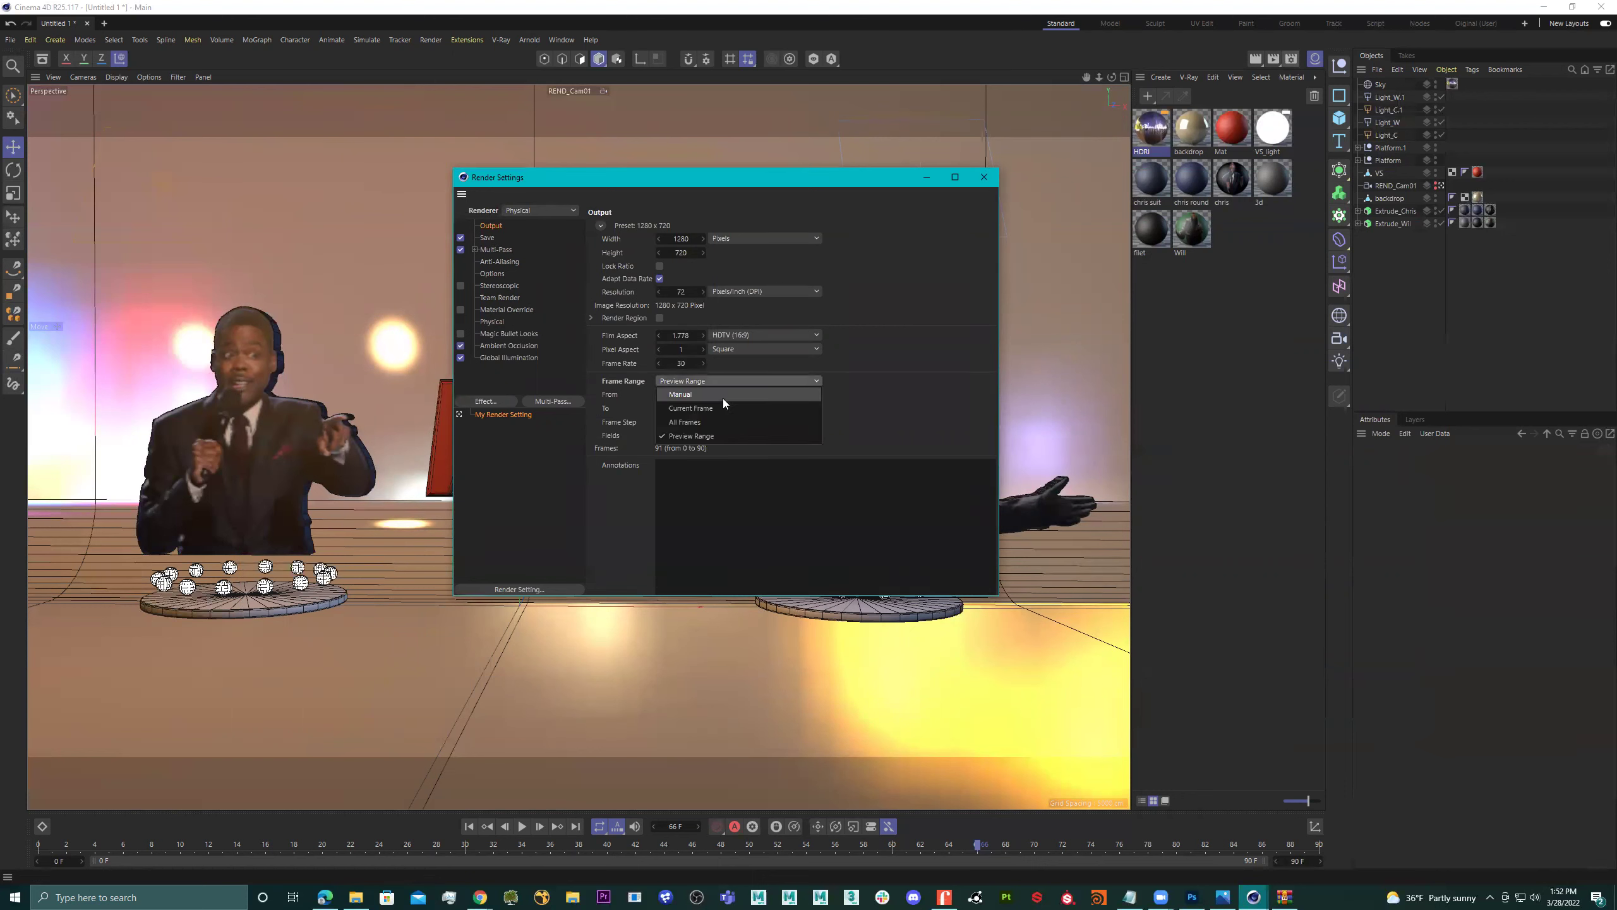
{"action": "left_click", "coordinate": [718, 411]}
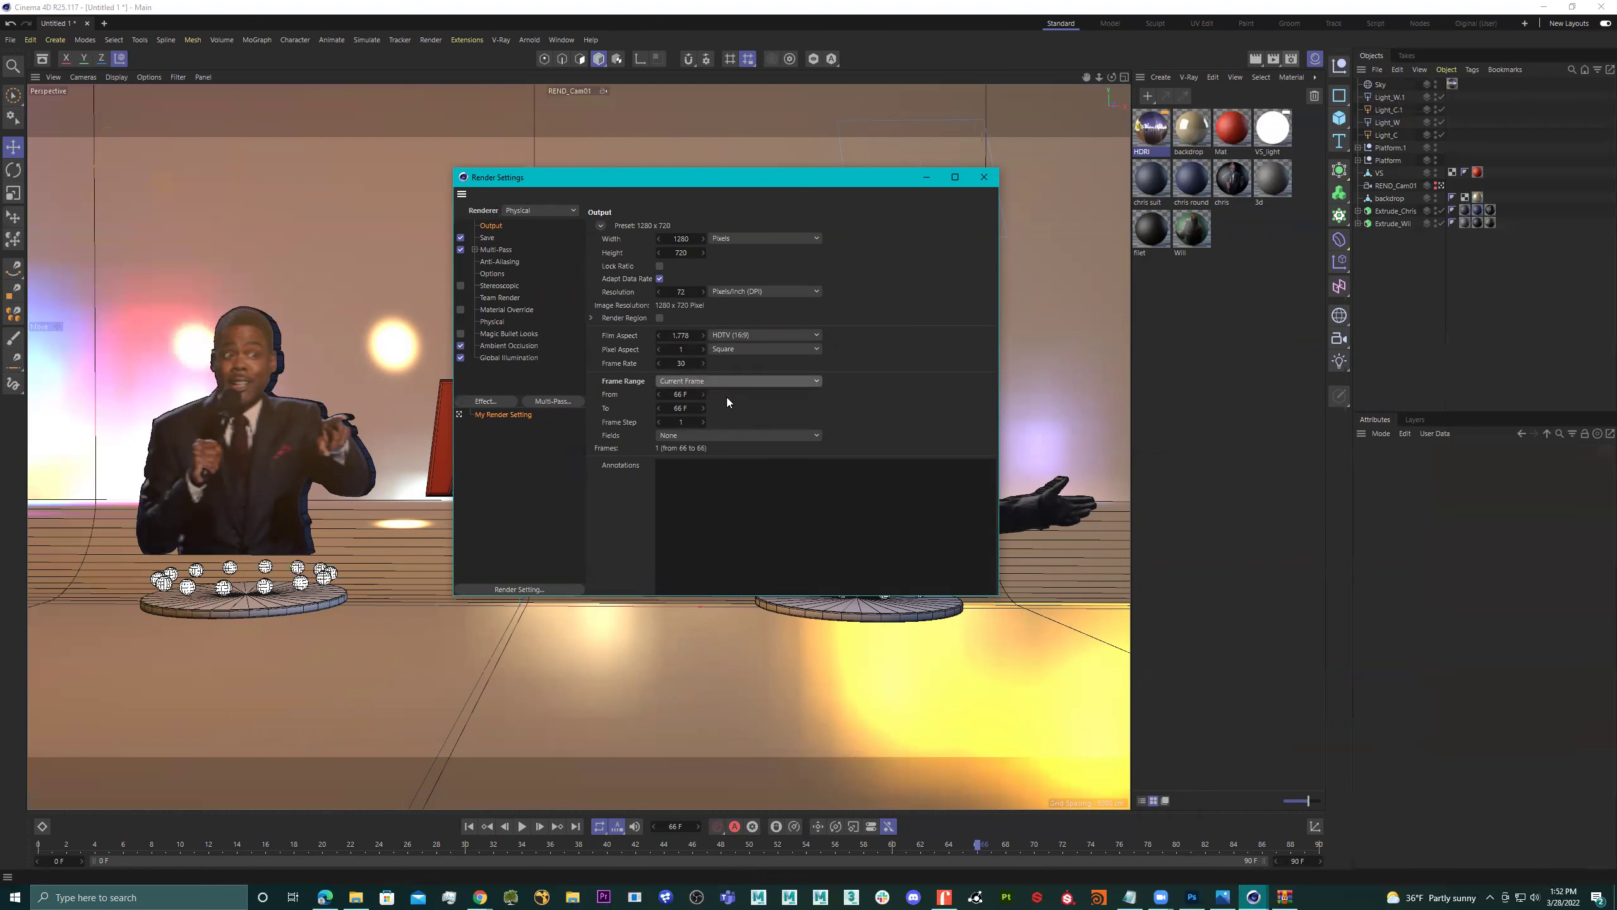
Render the current frame to the Picture Viewer, overwriting the existing MP4, and move the viewer and render settings windows apart.
{"action": "left_click", "coordinate": [1274, 58]}
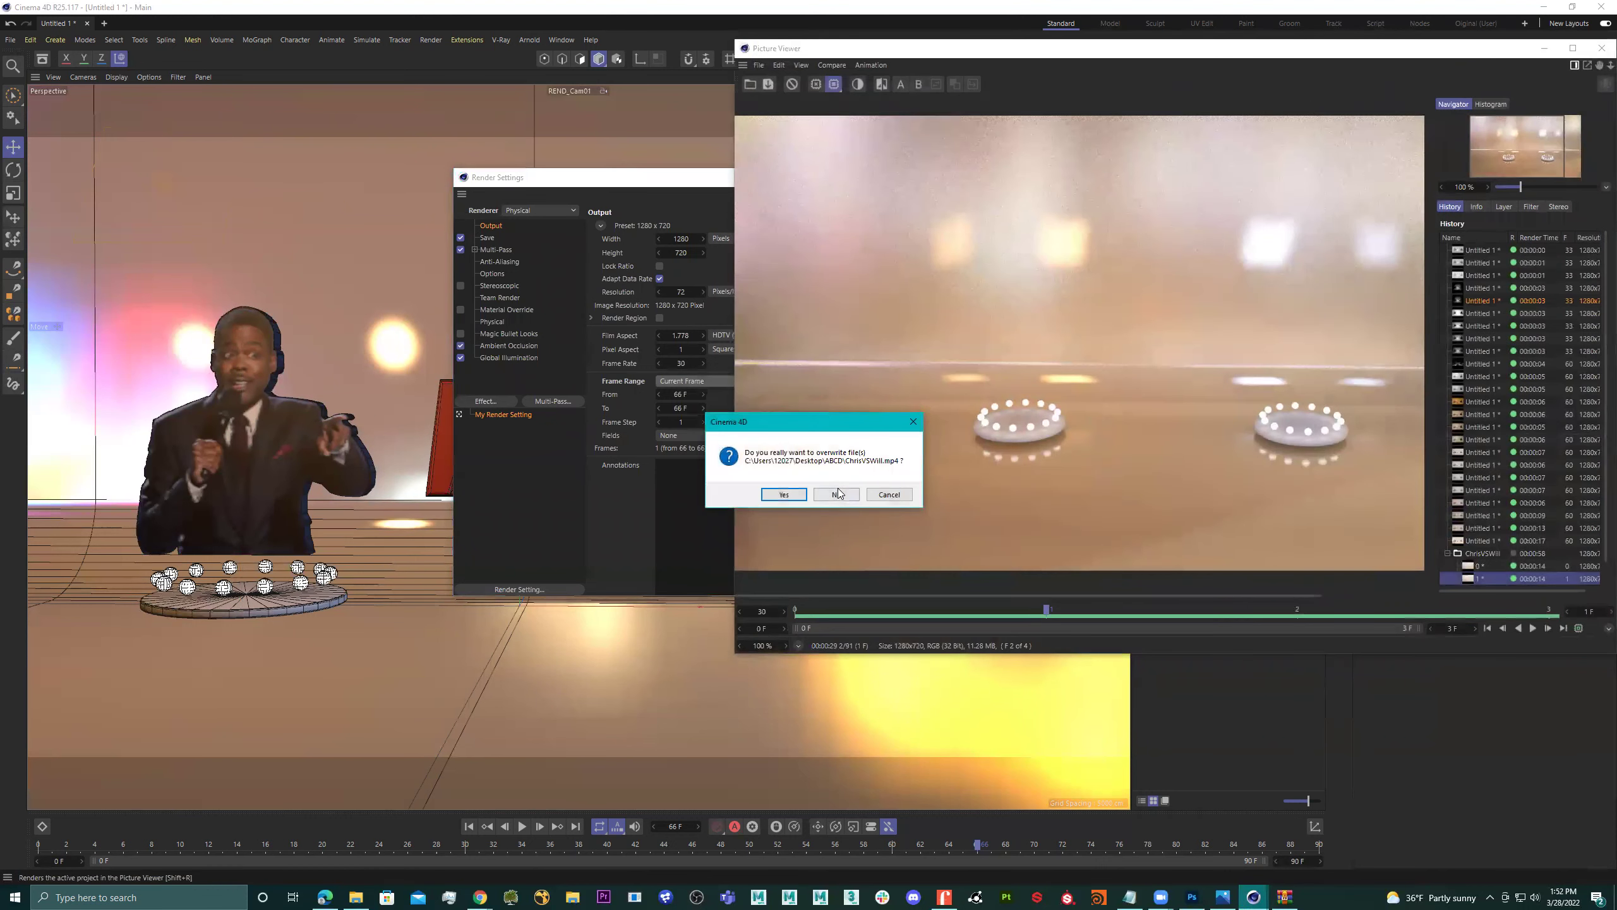
{"action": "left_click", "coordinate": [789, 496]}
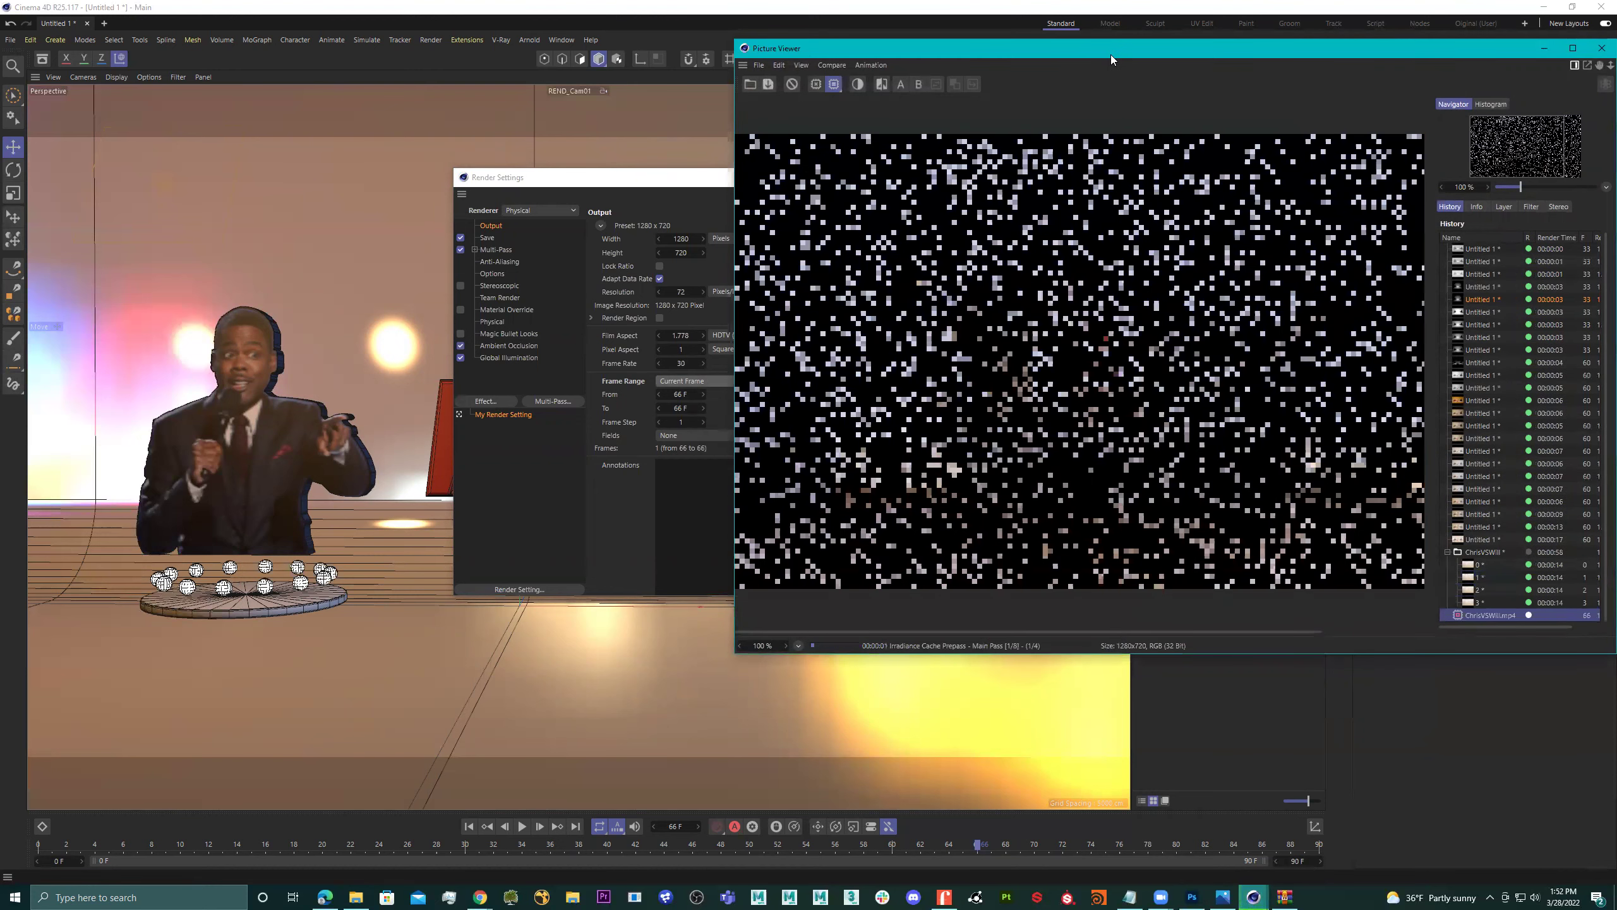
{"action": "left_click_drag", "start_coordinate": [1111, 54], "coordinate": [806, 168]}
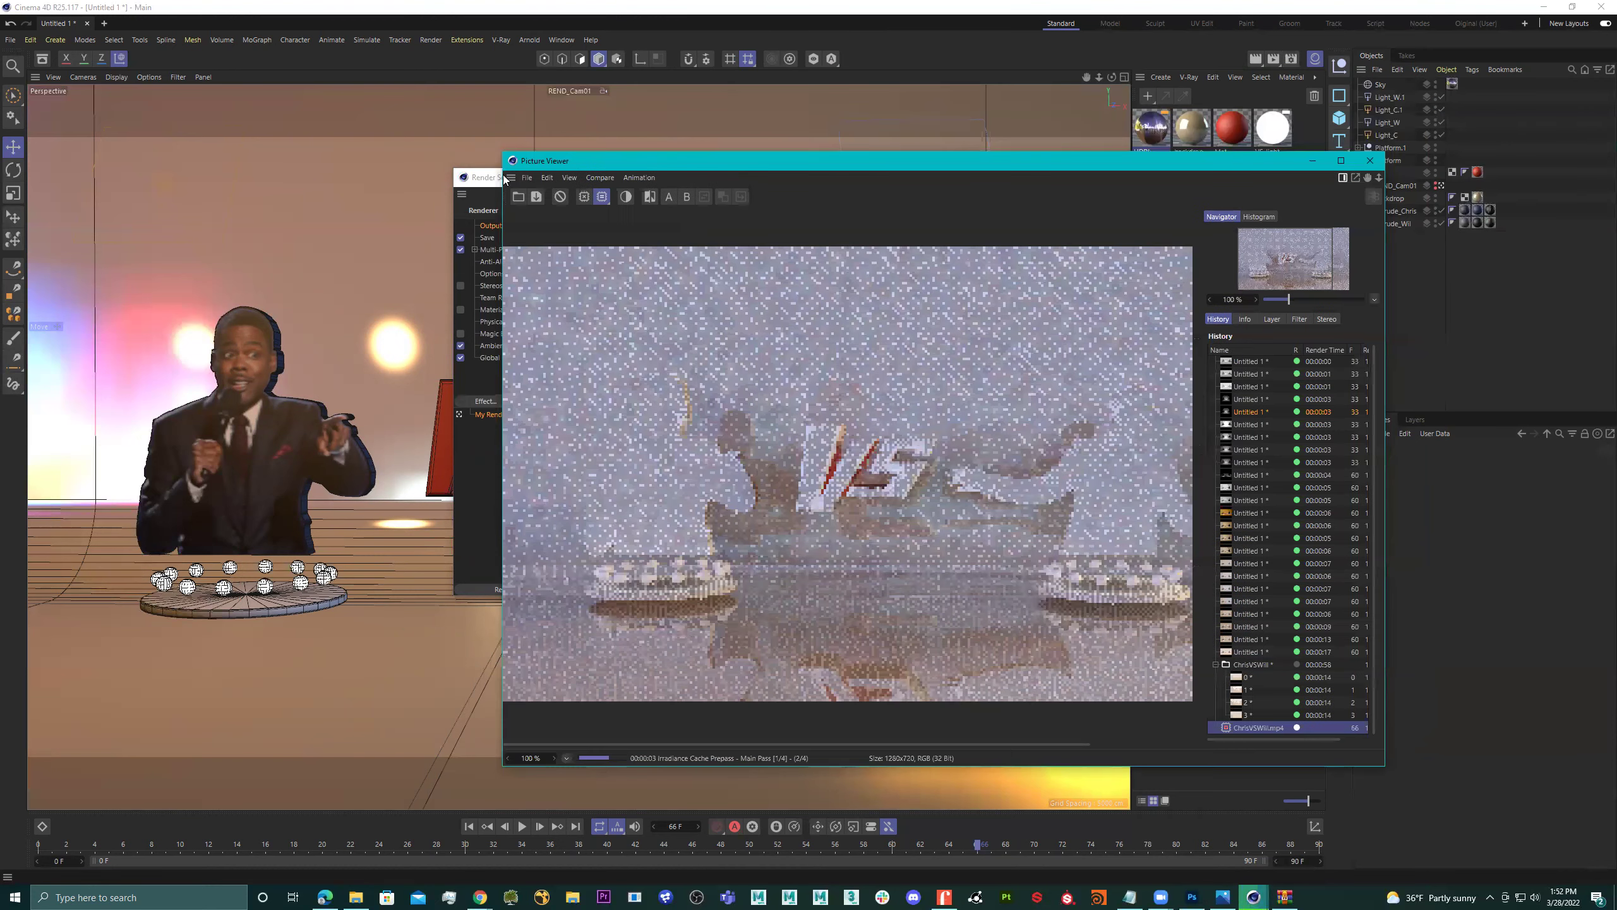
{"action": "left_click", "coordinate": [536, 181]}
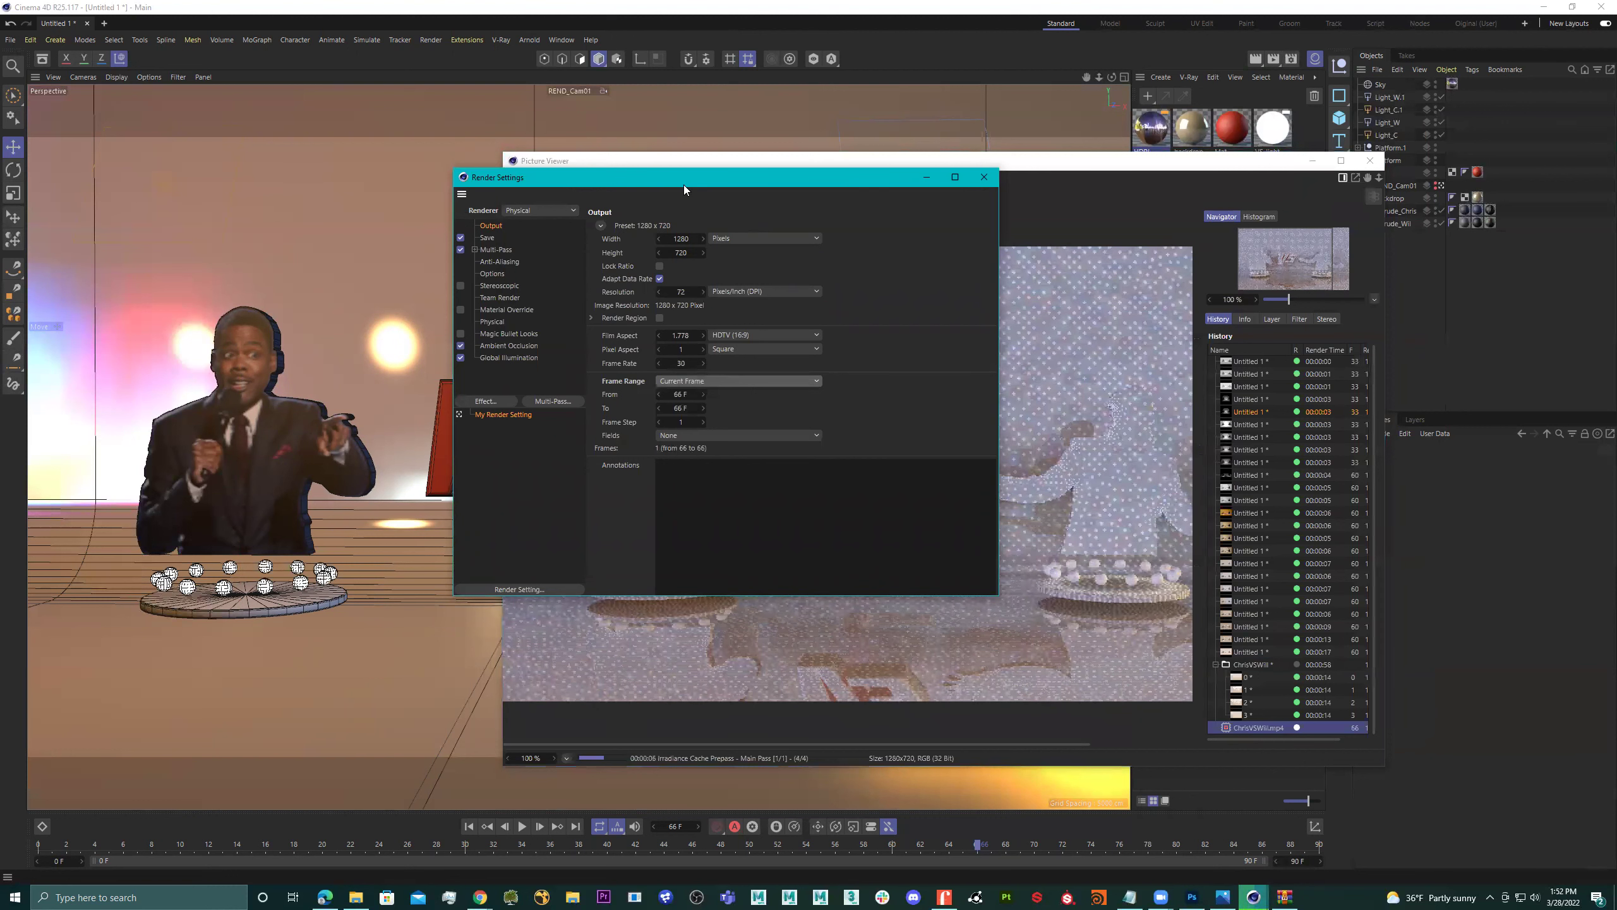
{"action": "left_click_drag", "start_coordinate": [683, 184], "coordinate": [313, 143]}
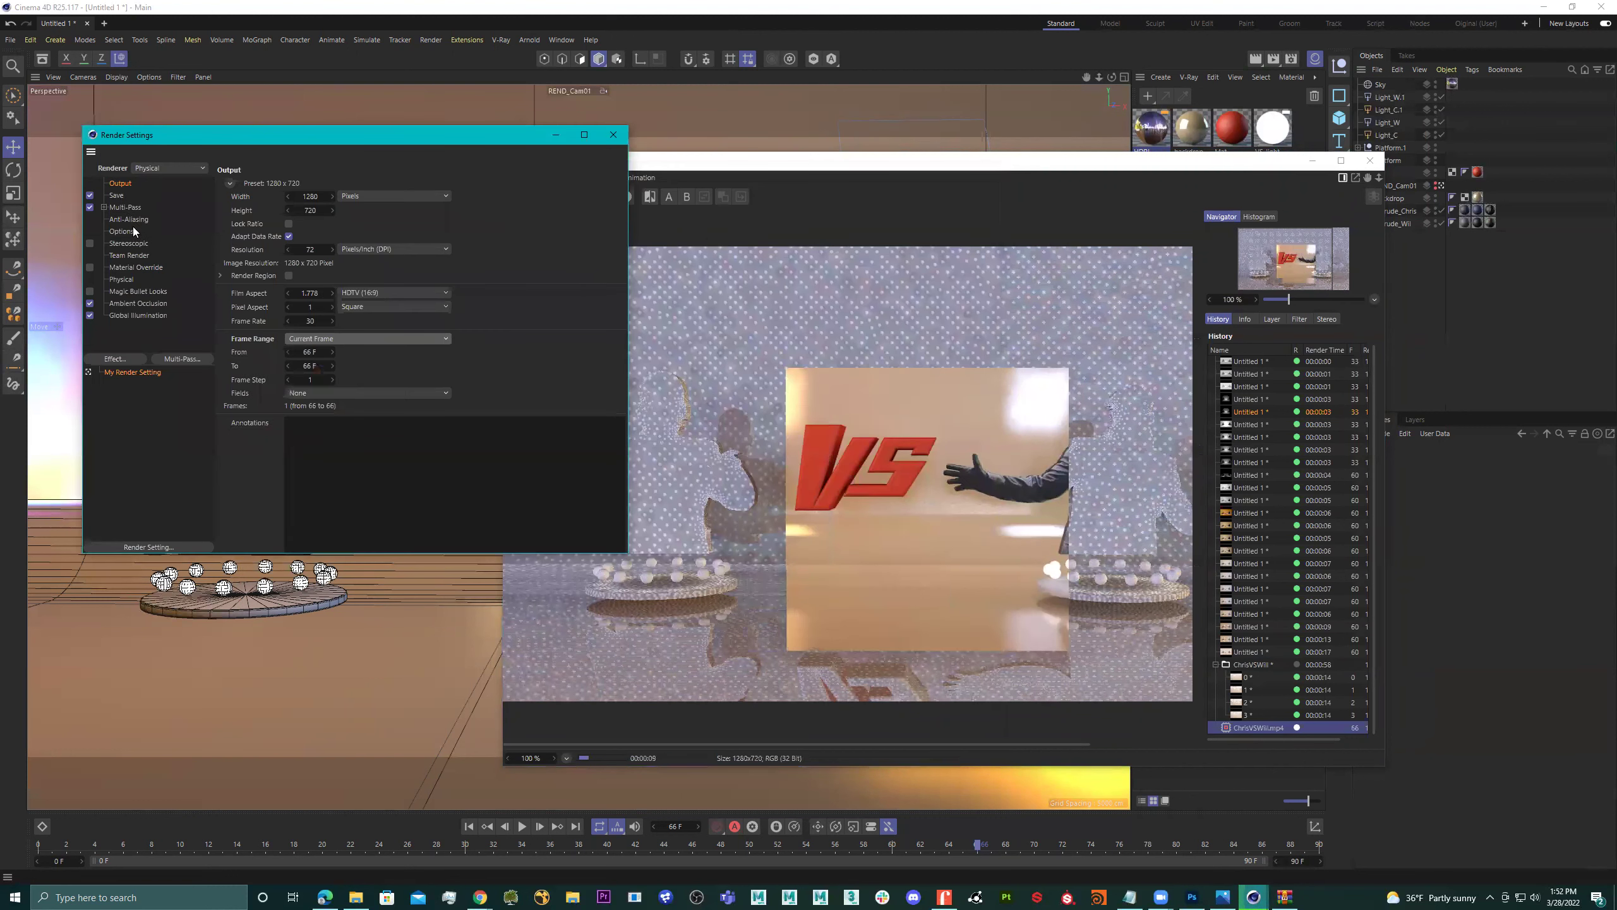
Show the Physical renderer options and inspect the Low quality test render up close and as a whole.
{"action": "left_click", "coordinate": [137, 290]}
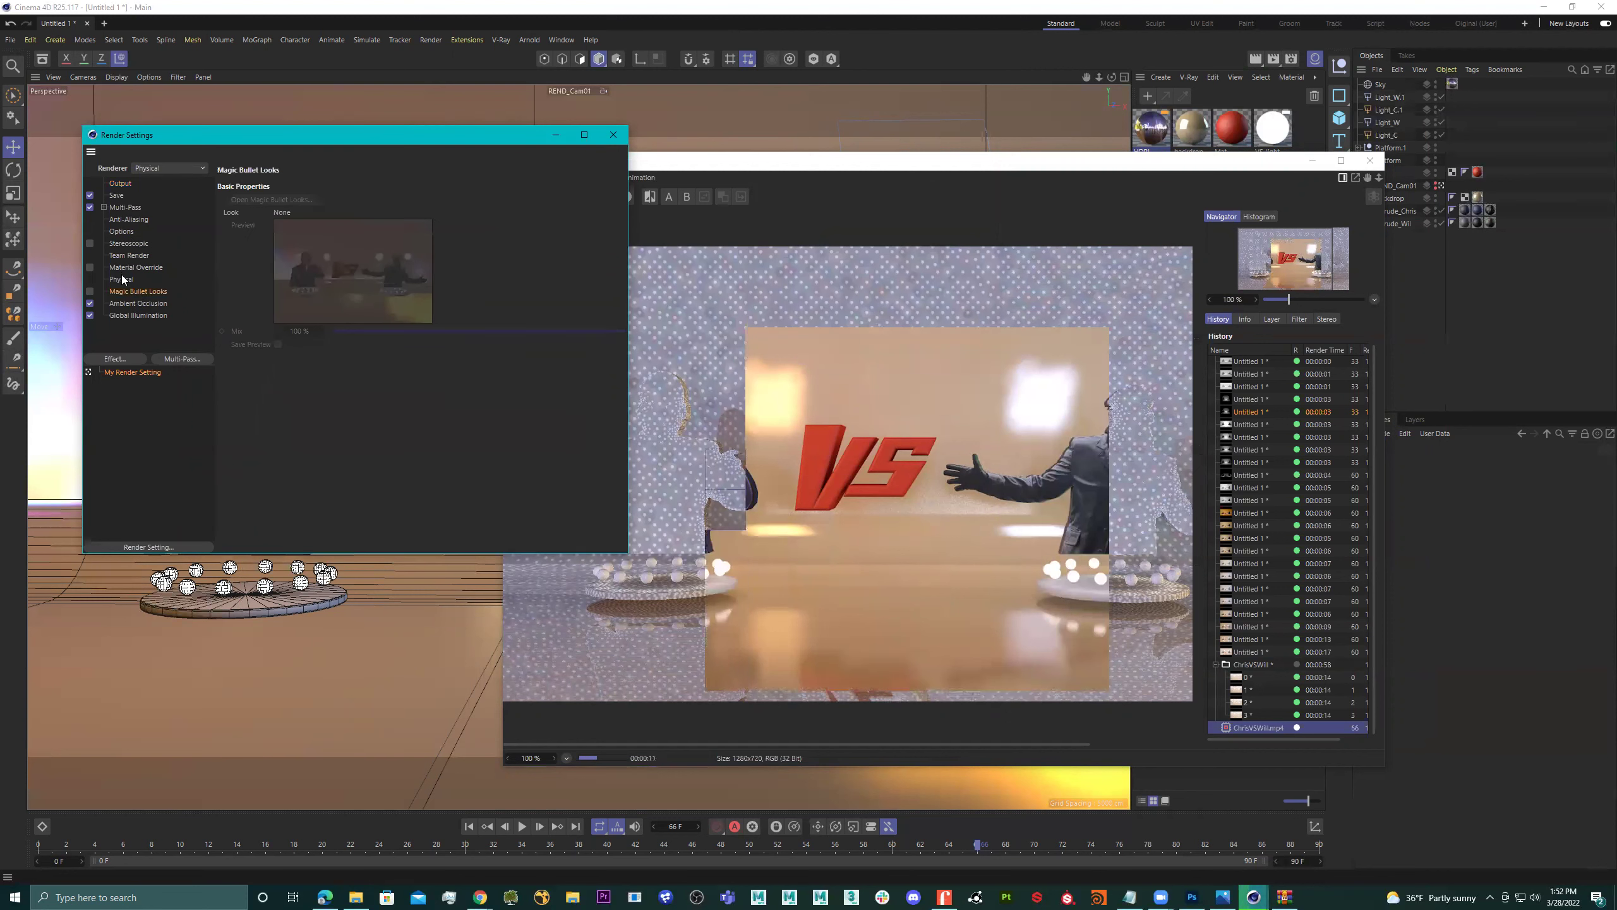
{"action": "left_click", "coordinate": [122, 280]}
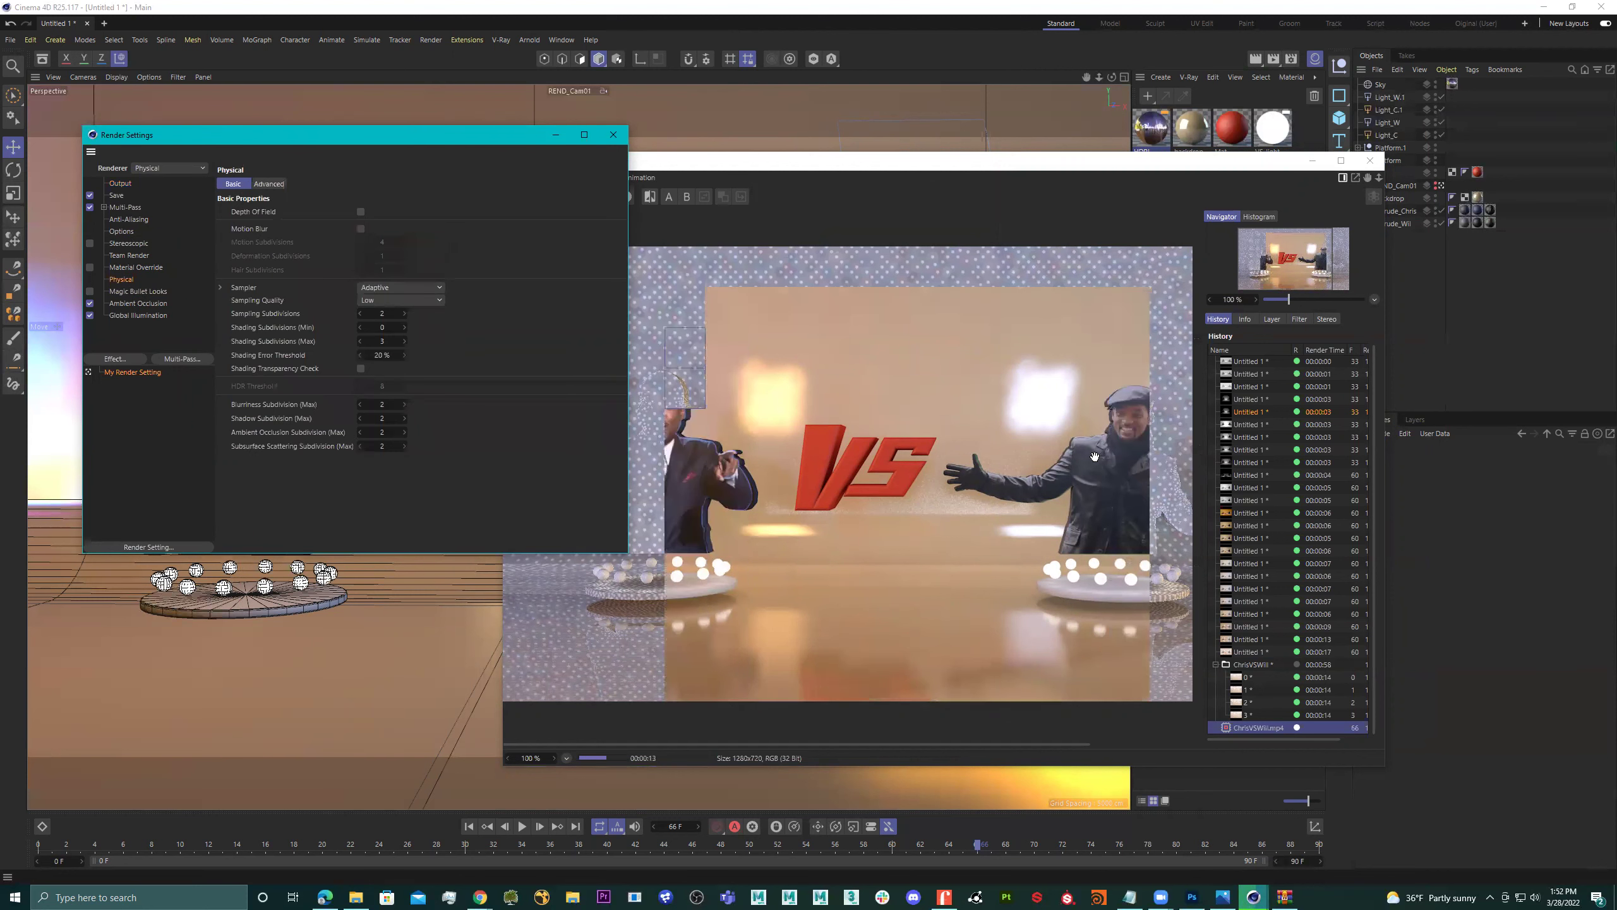
{"action": "scroll", "coordinate": [866, 394], "scroll_direction": "up", "scroll_amount": 1}
{"action": "left_click", "coordinate": [936, 503]}
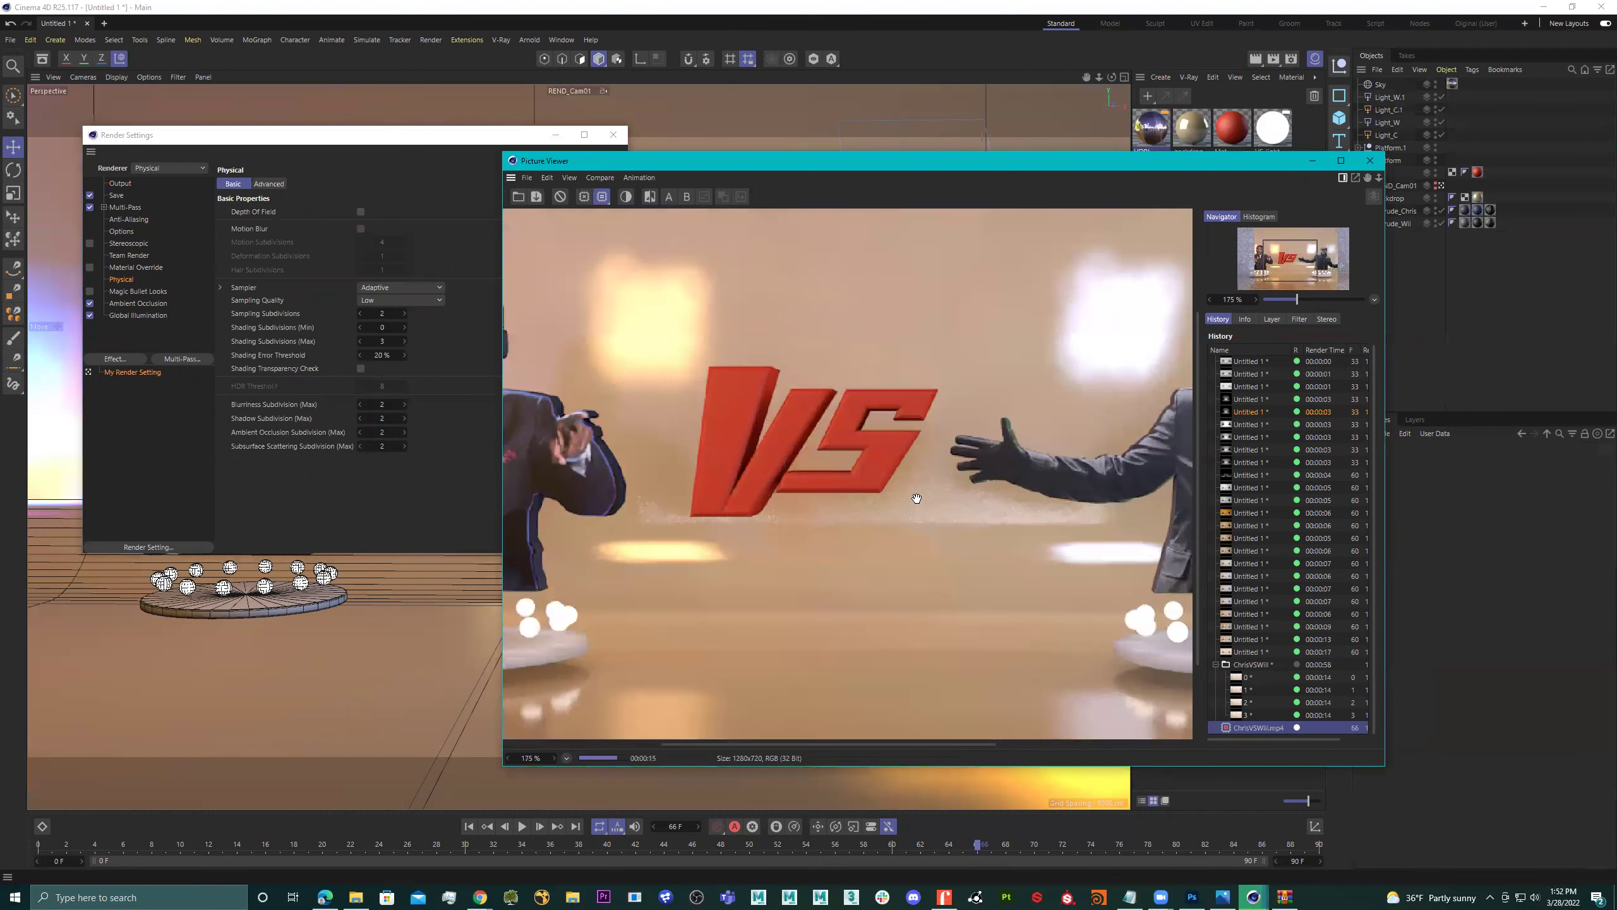
{"action": "scroll", "coordinate": [941, 498], "scroll_direction": "down", "scroll_amount": 1}
{"action": "scroll", "coordinate": [945, 497], "scroll_direction": "down", "scroll_amount": 1}
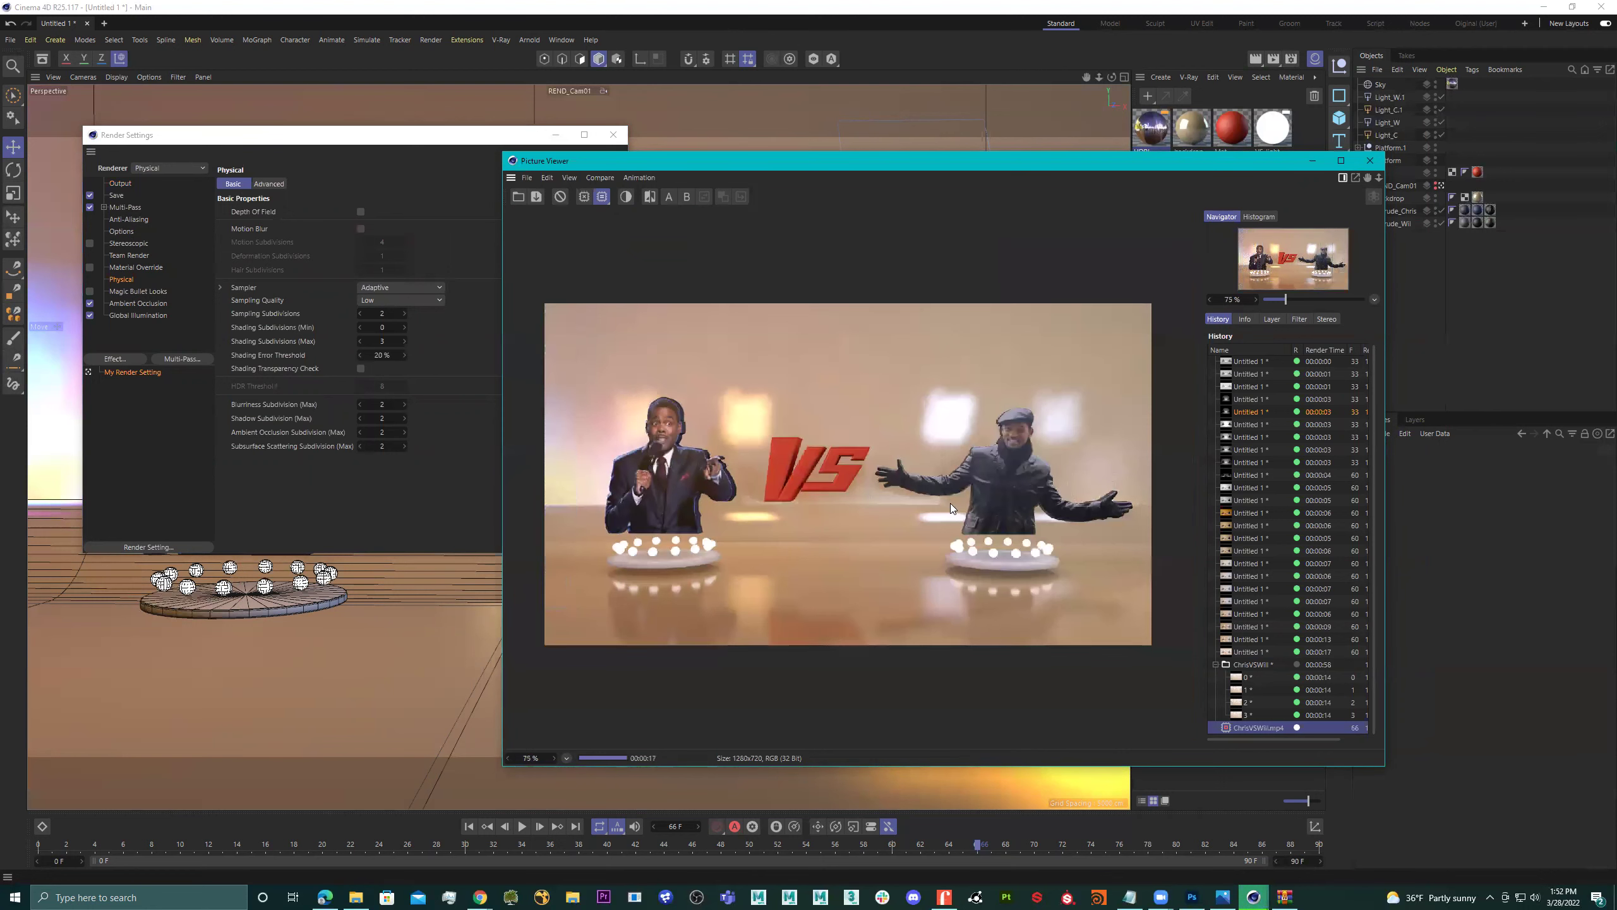
Set the Physical sampling quality to Medium and render the current frame again, overwriting the existing MP4.
{"action": "left_click", "coordinate": [404, 312]}
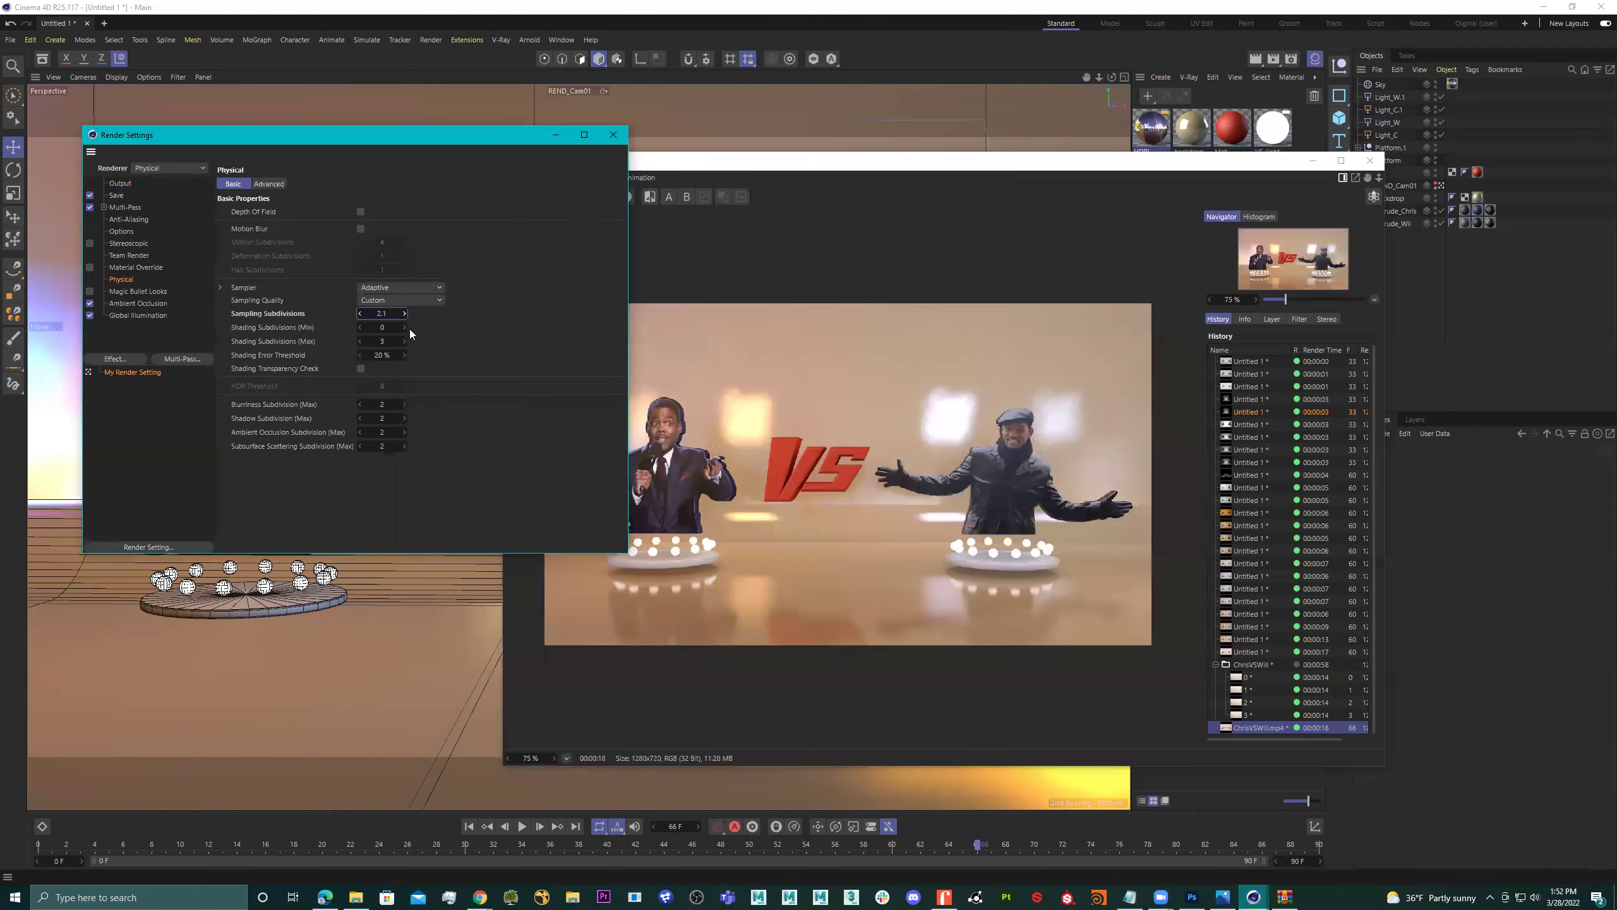
{"action": "left_click", "coordinate": [412, 300]}
{"action": "left_click", "coordinate": [376, 327]}
{"action": "left_click", "coordinate": [408, 301]}
{"action": "left_click", "coordinate": [399, 343]}
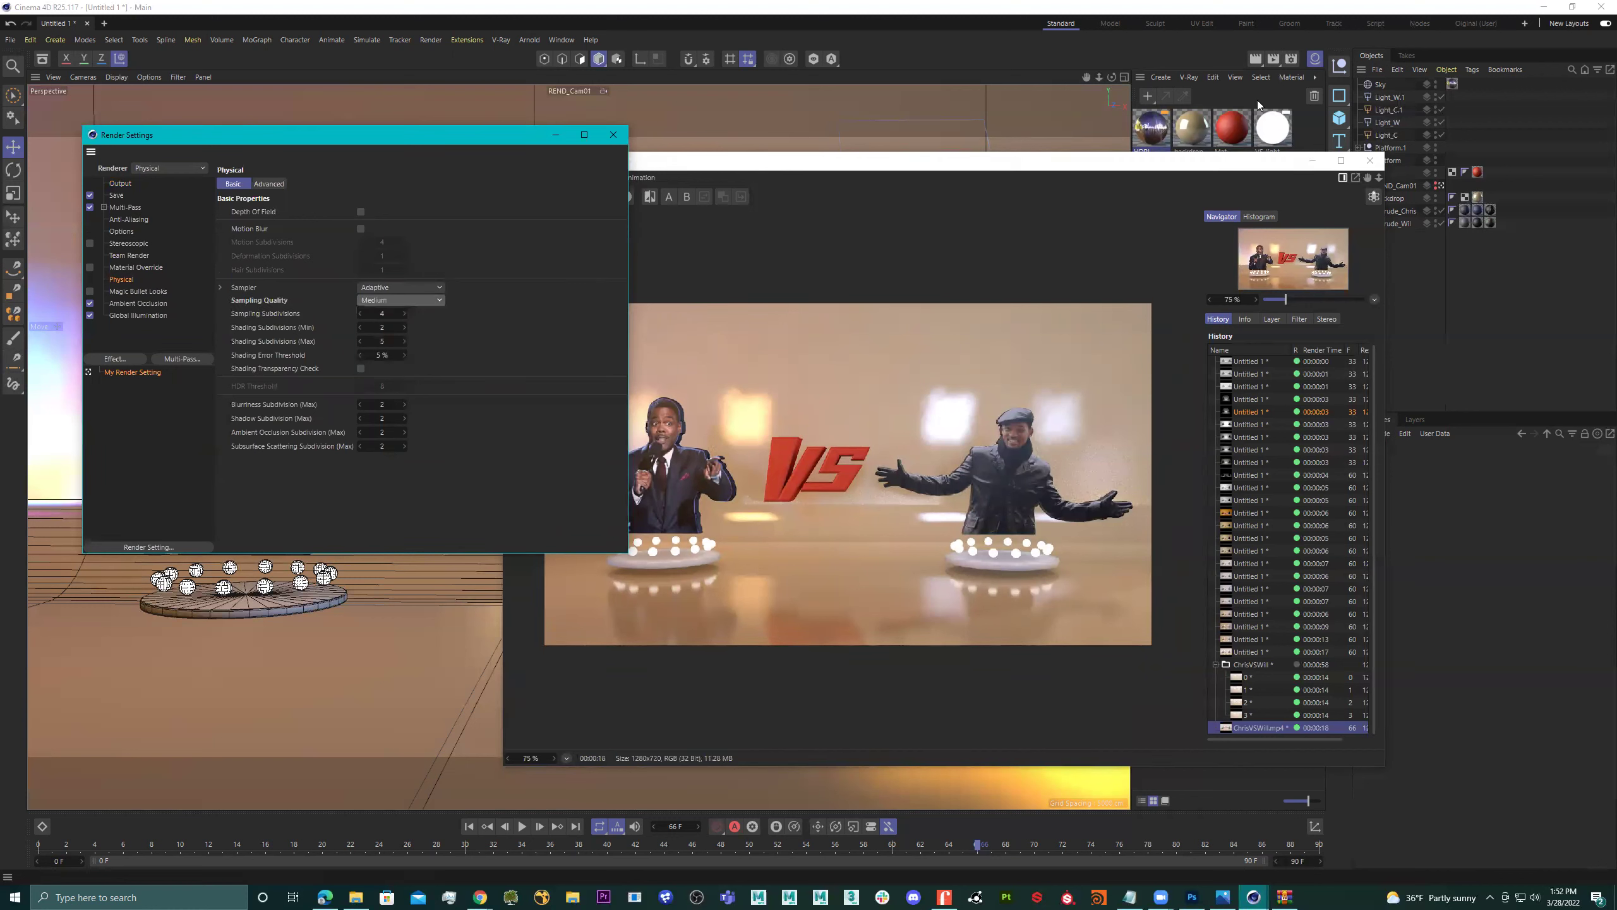
{"action": "left_click", "coordinate": [1272, 58]}
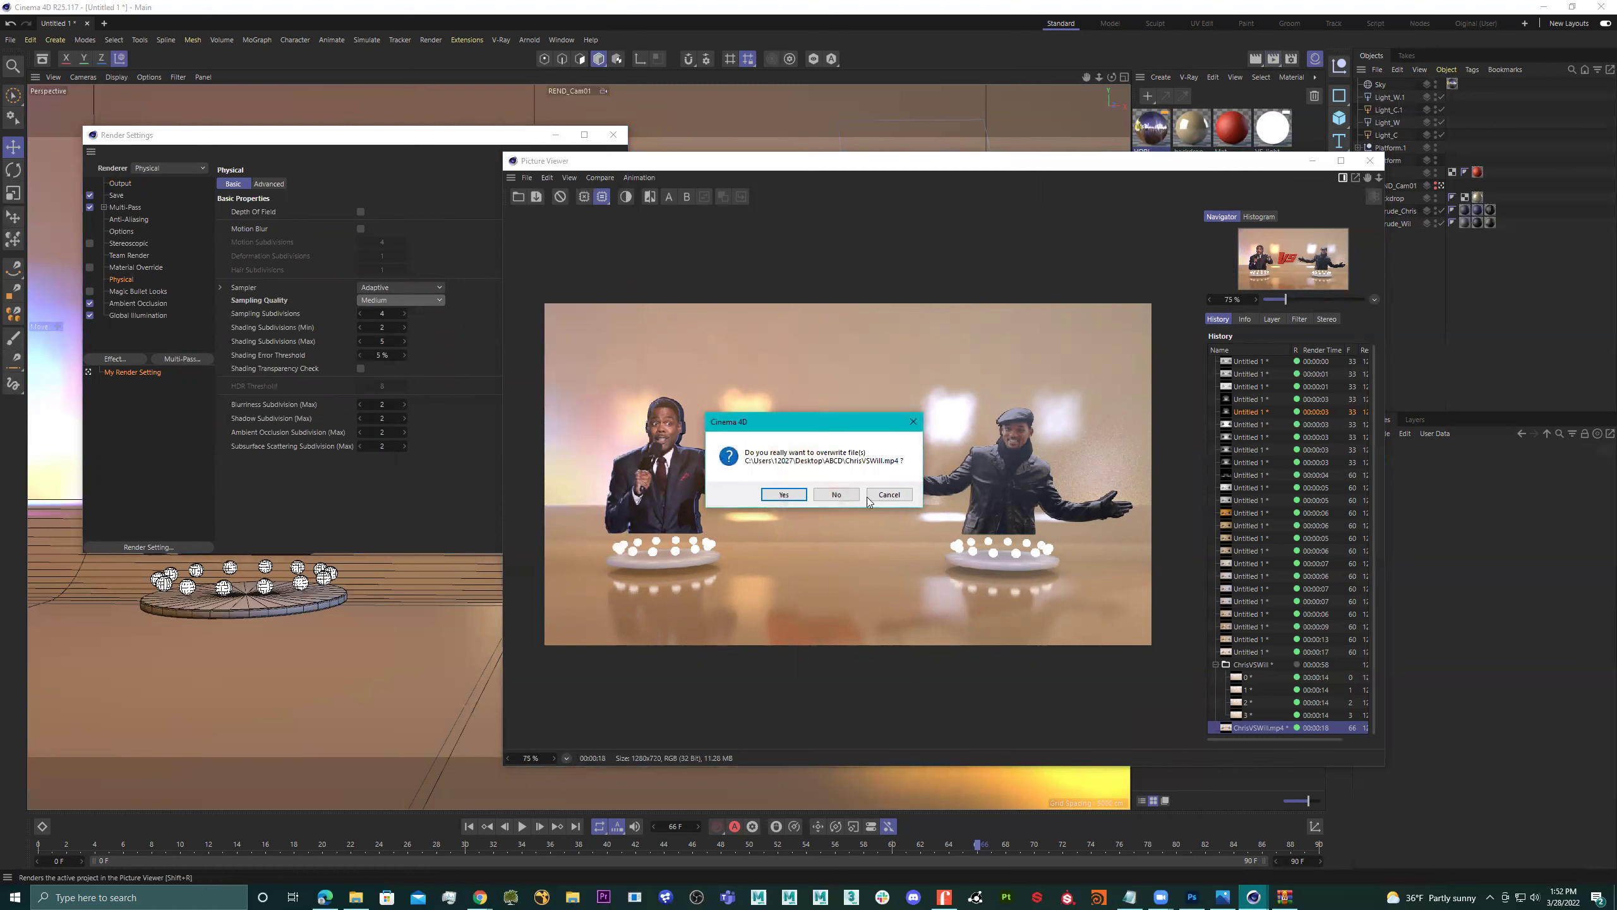
{"action": "left_click", "coordinate": [783, 495]}
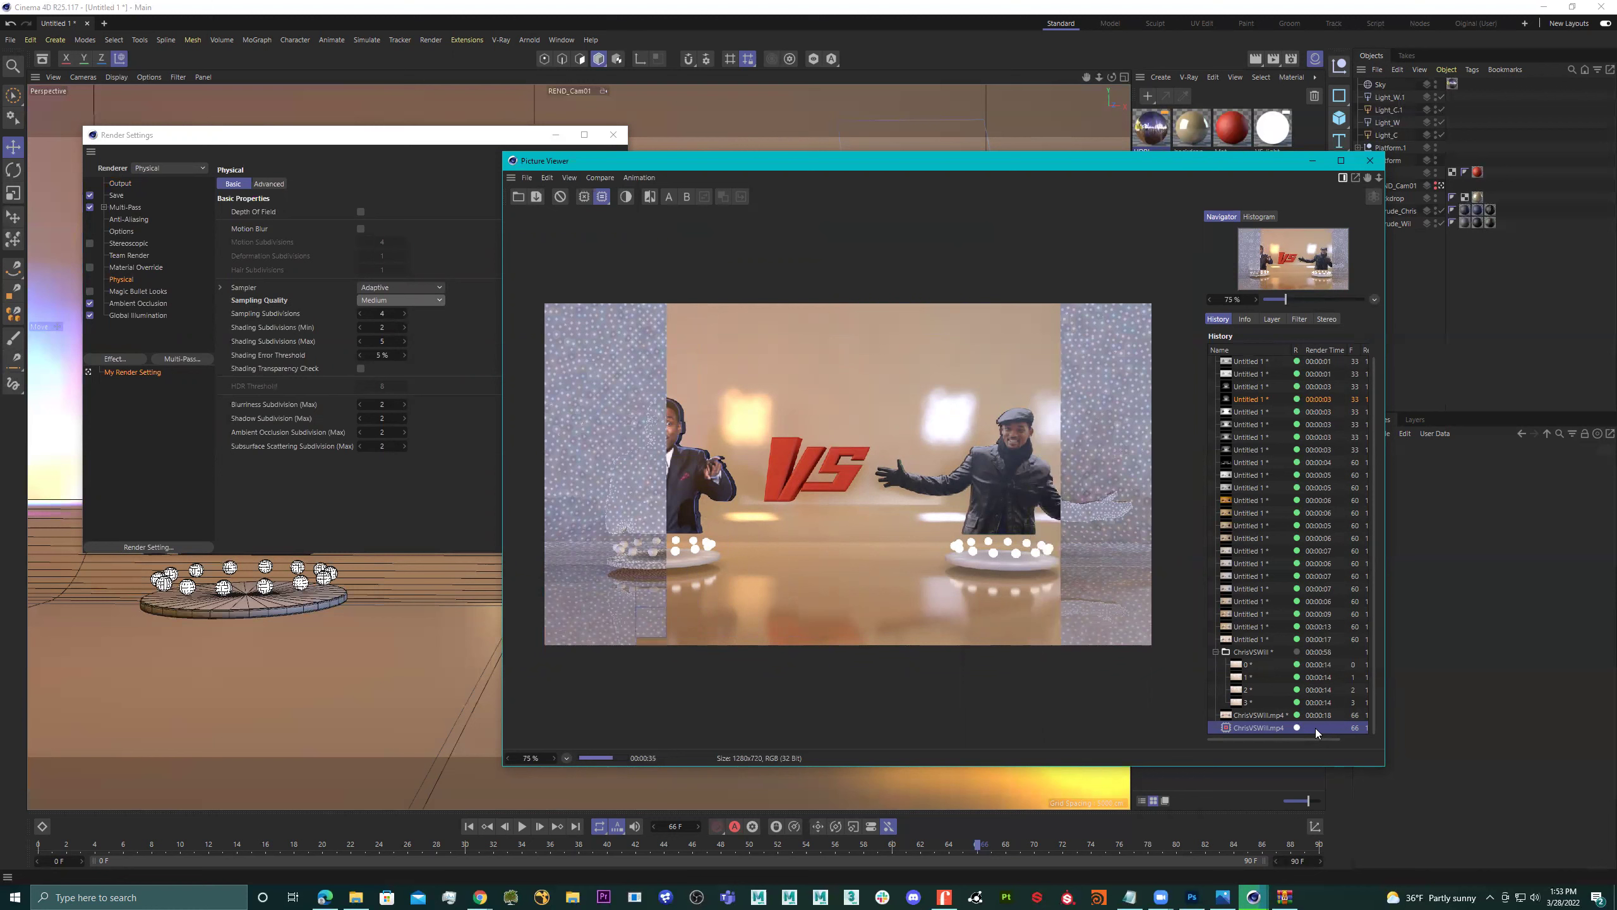
Recall the previous Low quality render from the history and enlarge it to compare its detail with the Medium render.
{"action": "left_click", "coordinate": [1274, 714]}
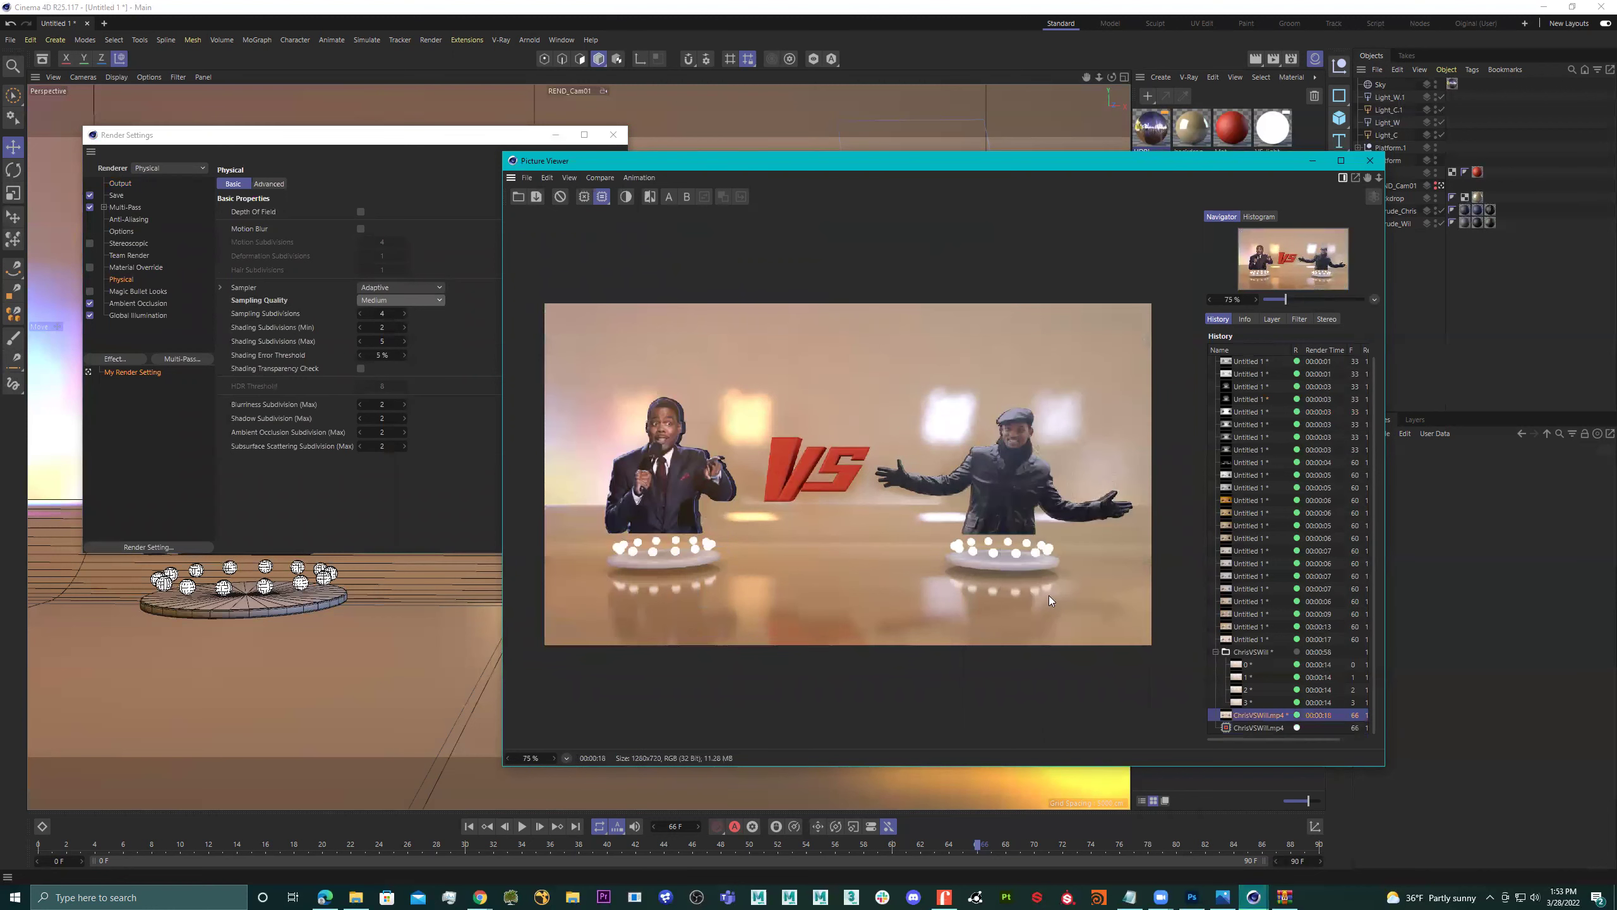
{"action": "scroll", "coordinate": [975, 556], "scroll_direction": "up", "scroll_amount": 2}
{"action": "scroll", "coordinate": [869, 495], "scroll_direction": "up", "scroll_amount": 1}
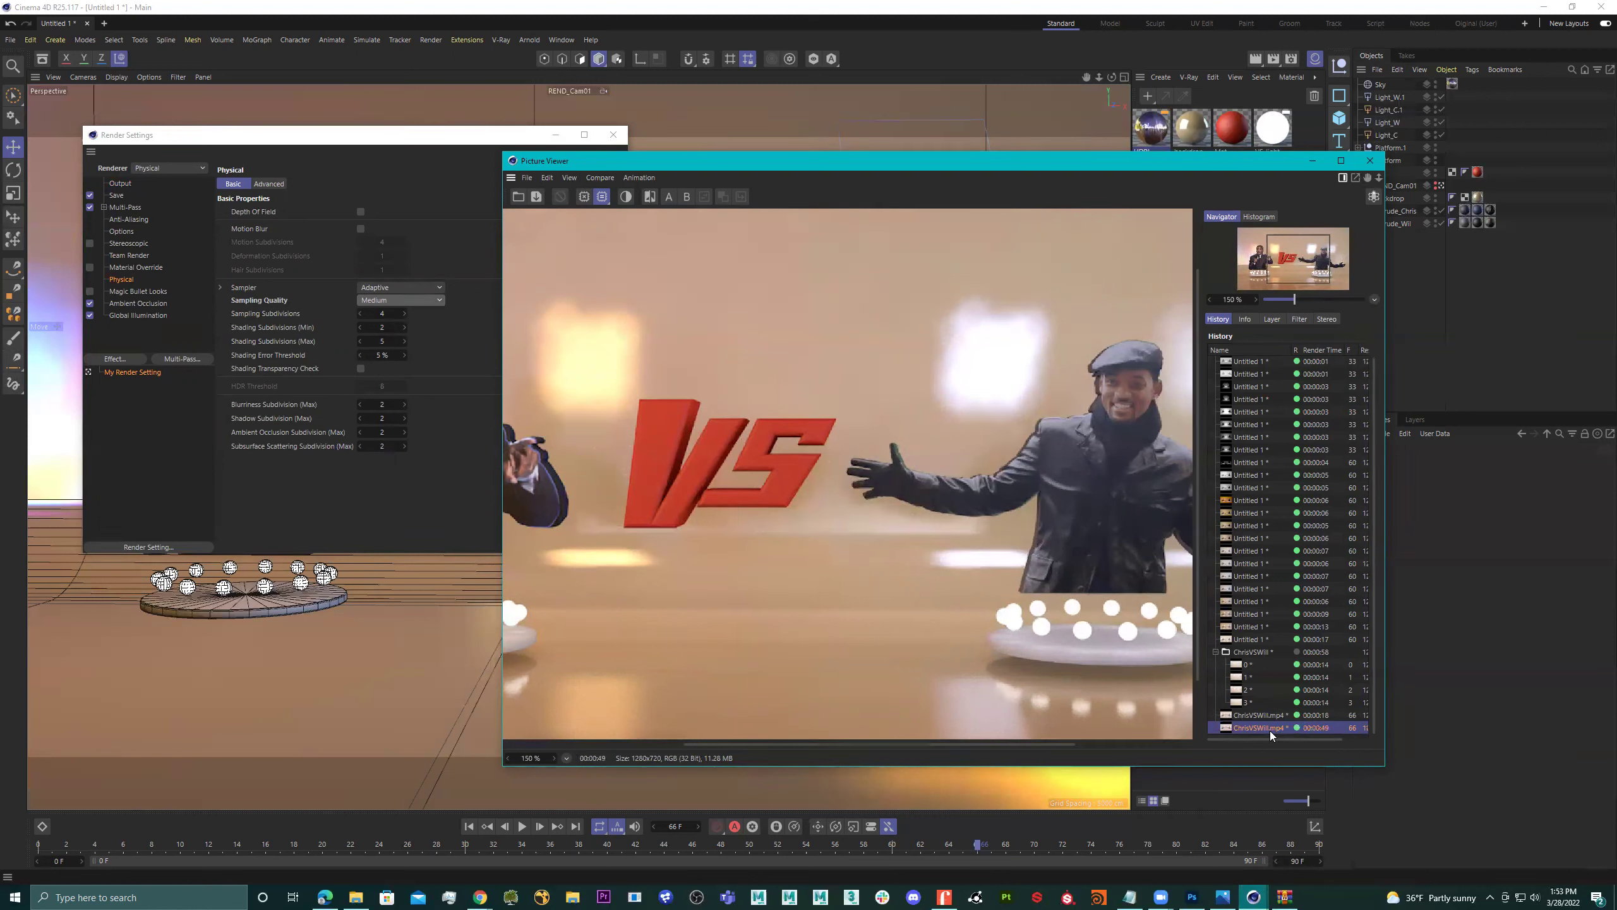
Set the Physical sampling quality to High and render the current frame once more, overwriting the existing MP4.
{"action": "left_click", "coordinate": [414, 300]}
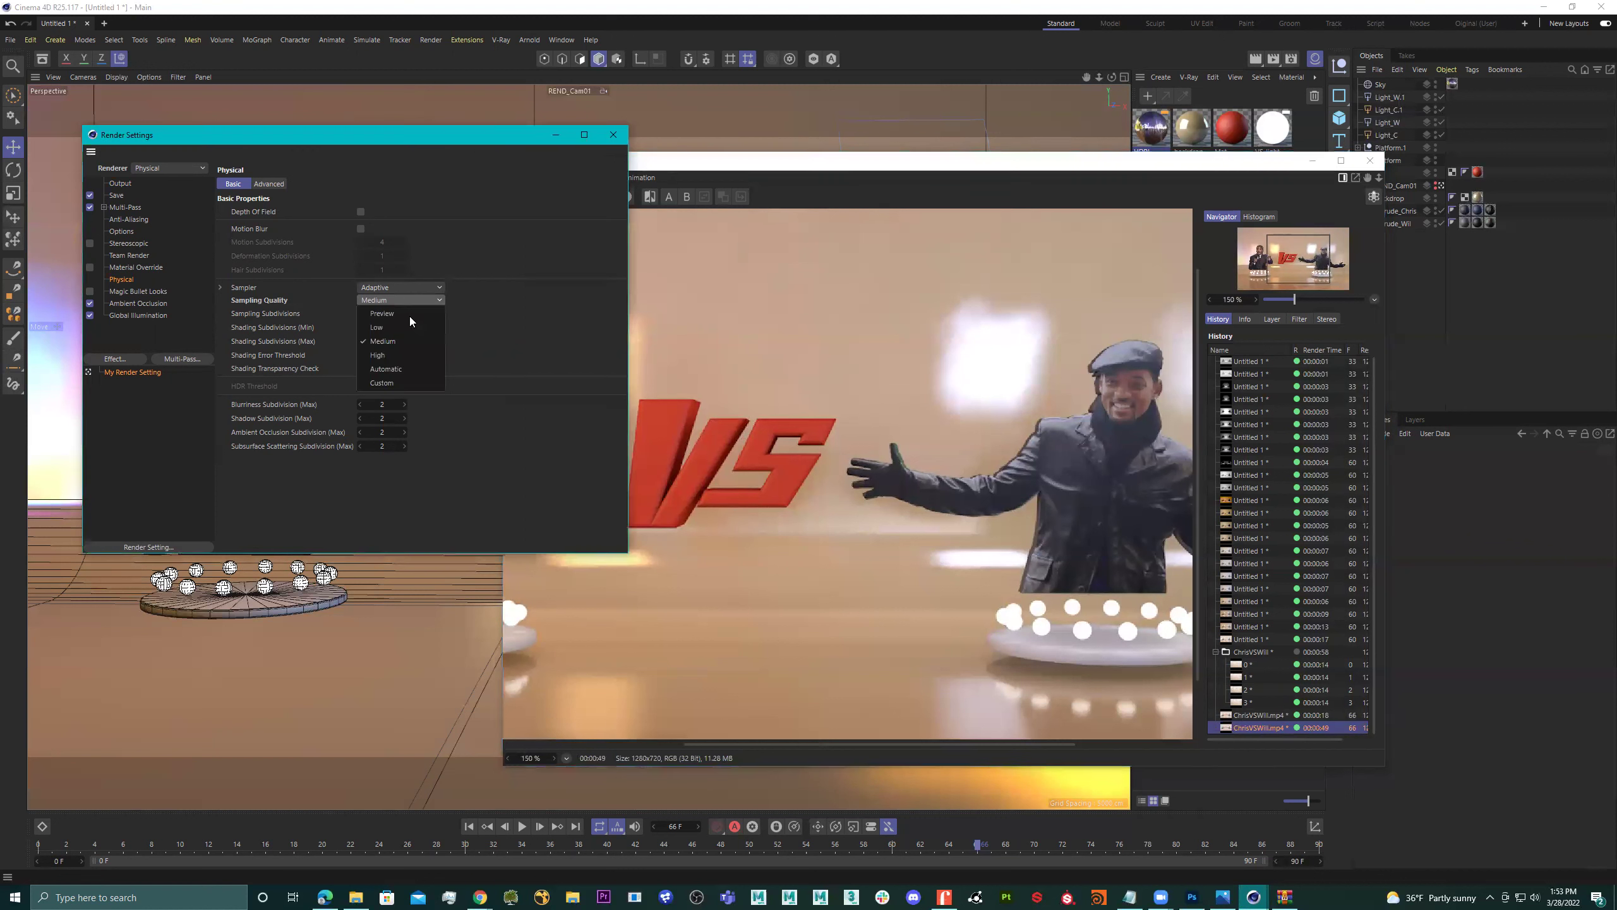
{"action": "left_click", "coordinate": [408, 355]}
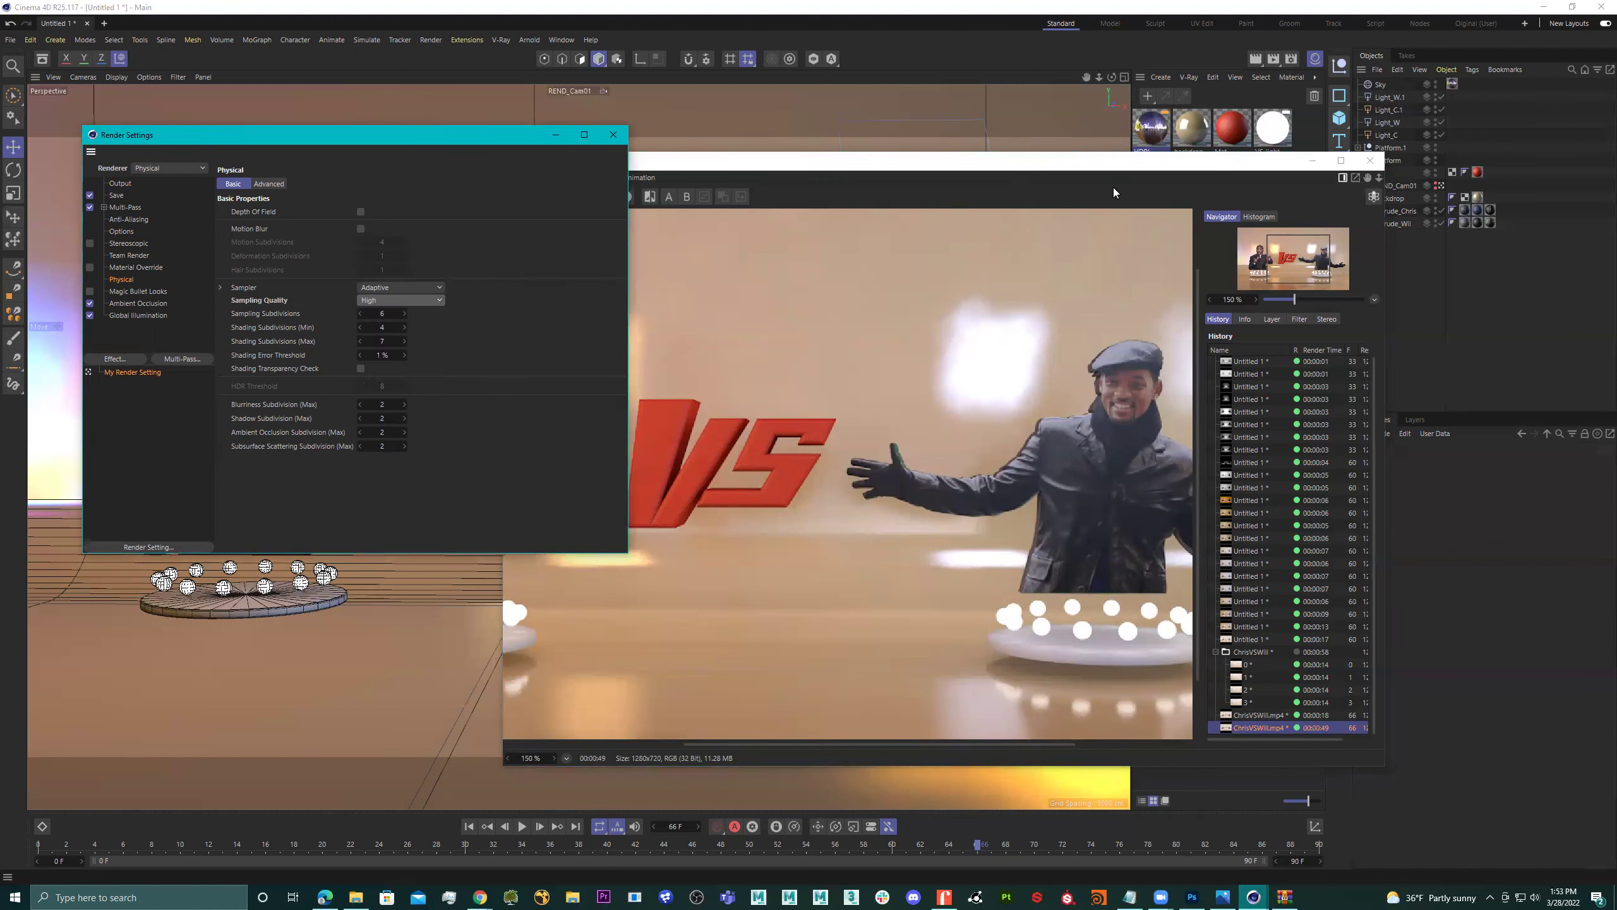
{"action": "left_click", "coordinate": [1273, 60]}
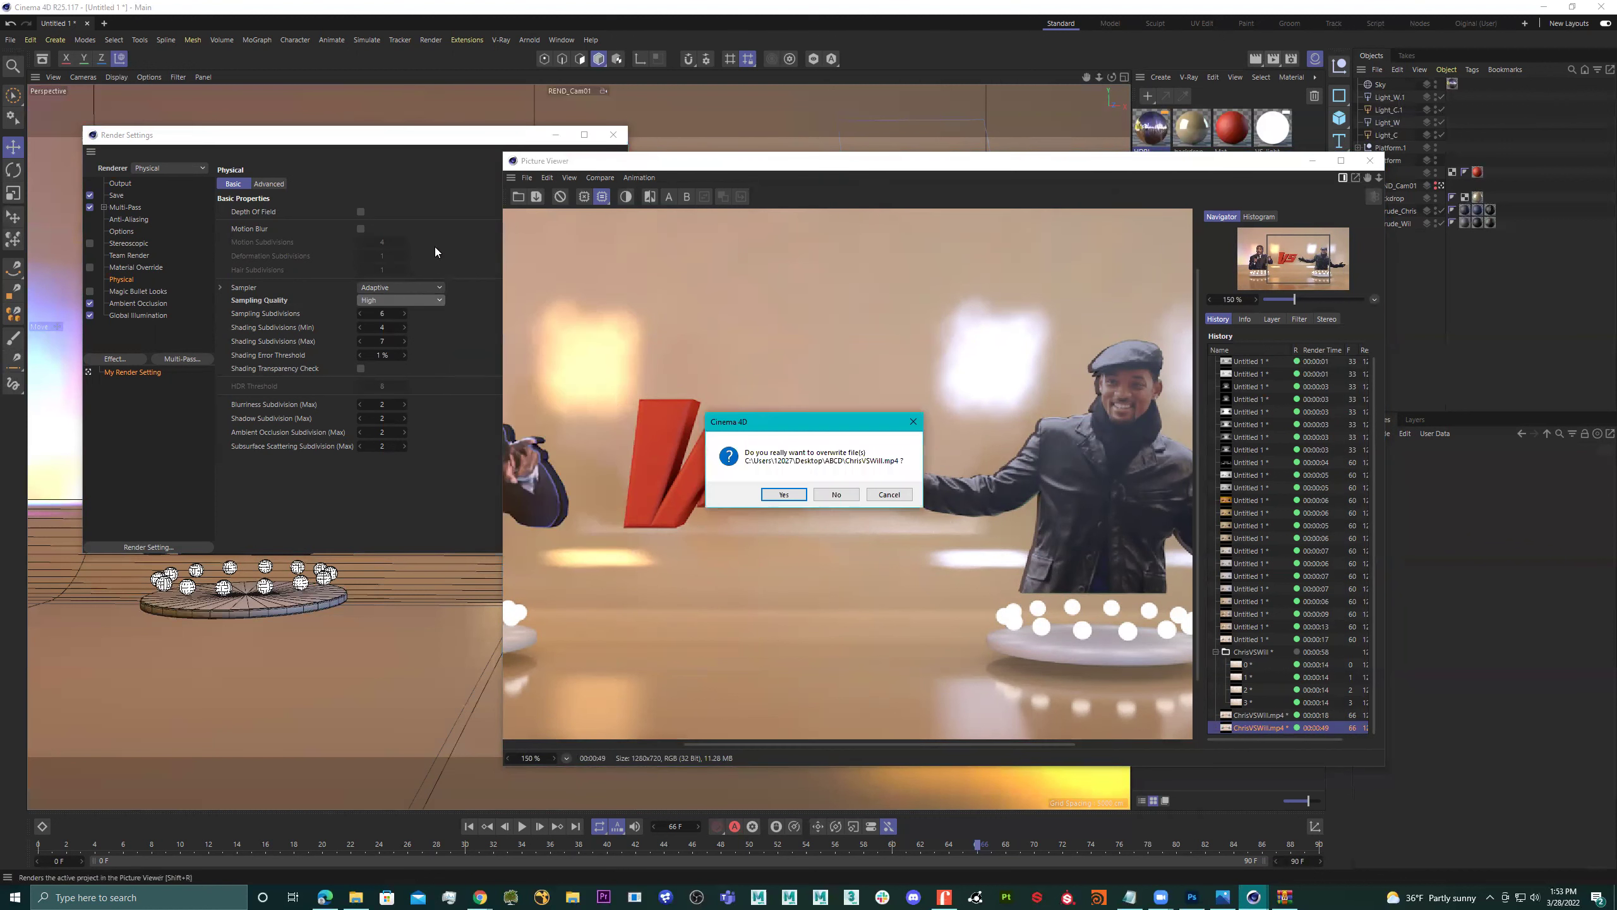
{"action": "left_click", "coordinate": [778, 494]}
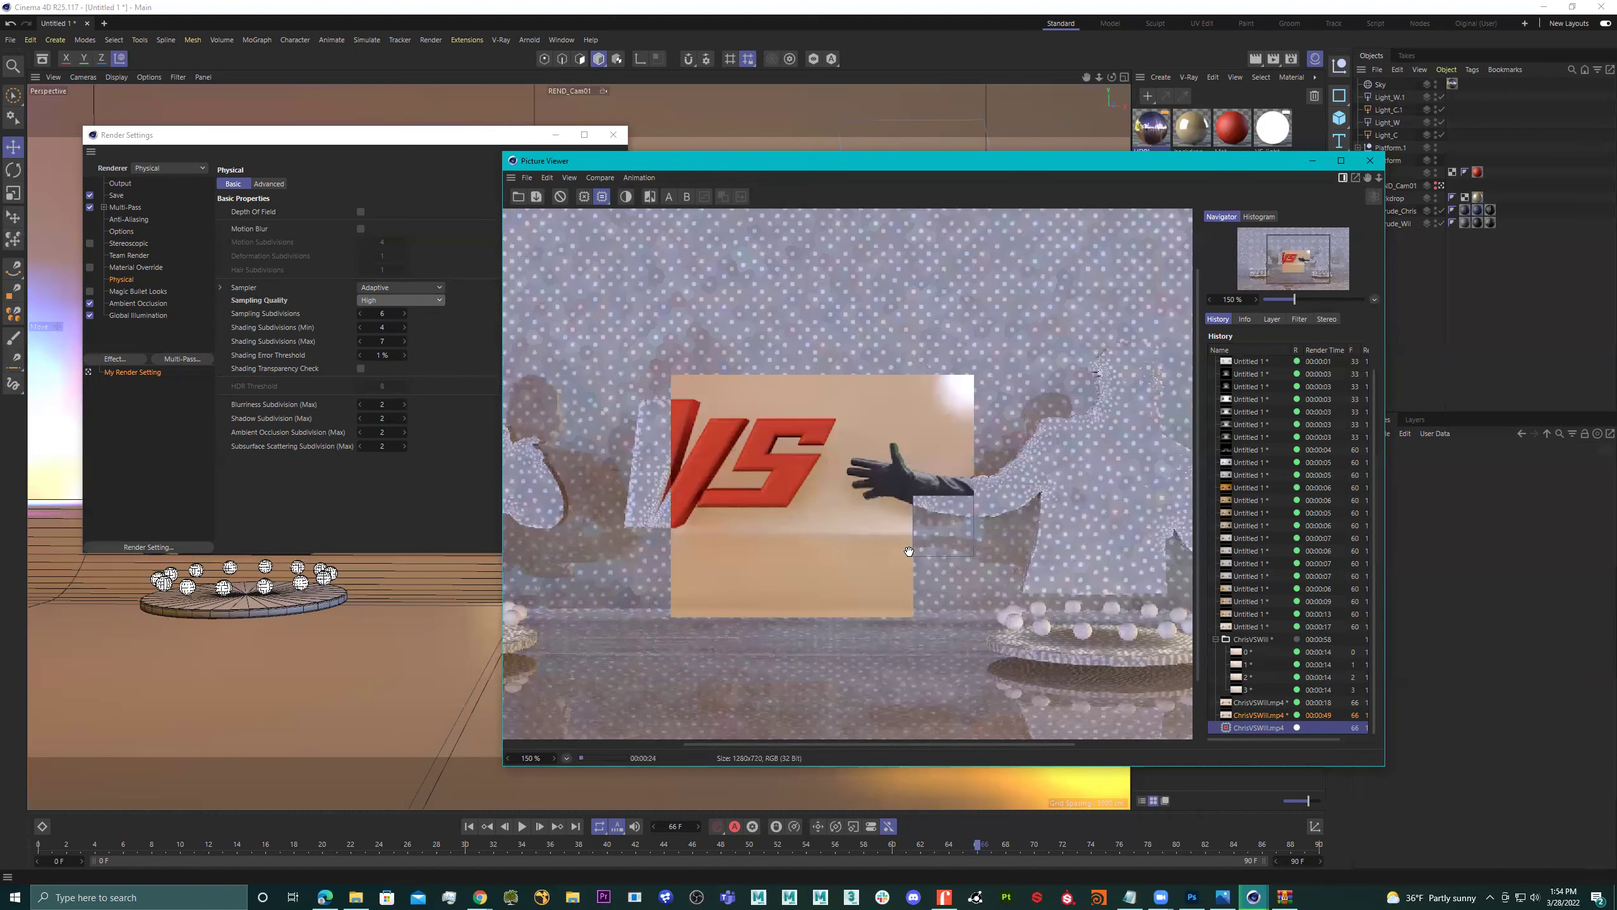
Compare the Low quality render with the running High quality render and examine the VS model up close.
{"action": "left_click", "coordinate": [1238, 701]}
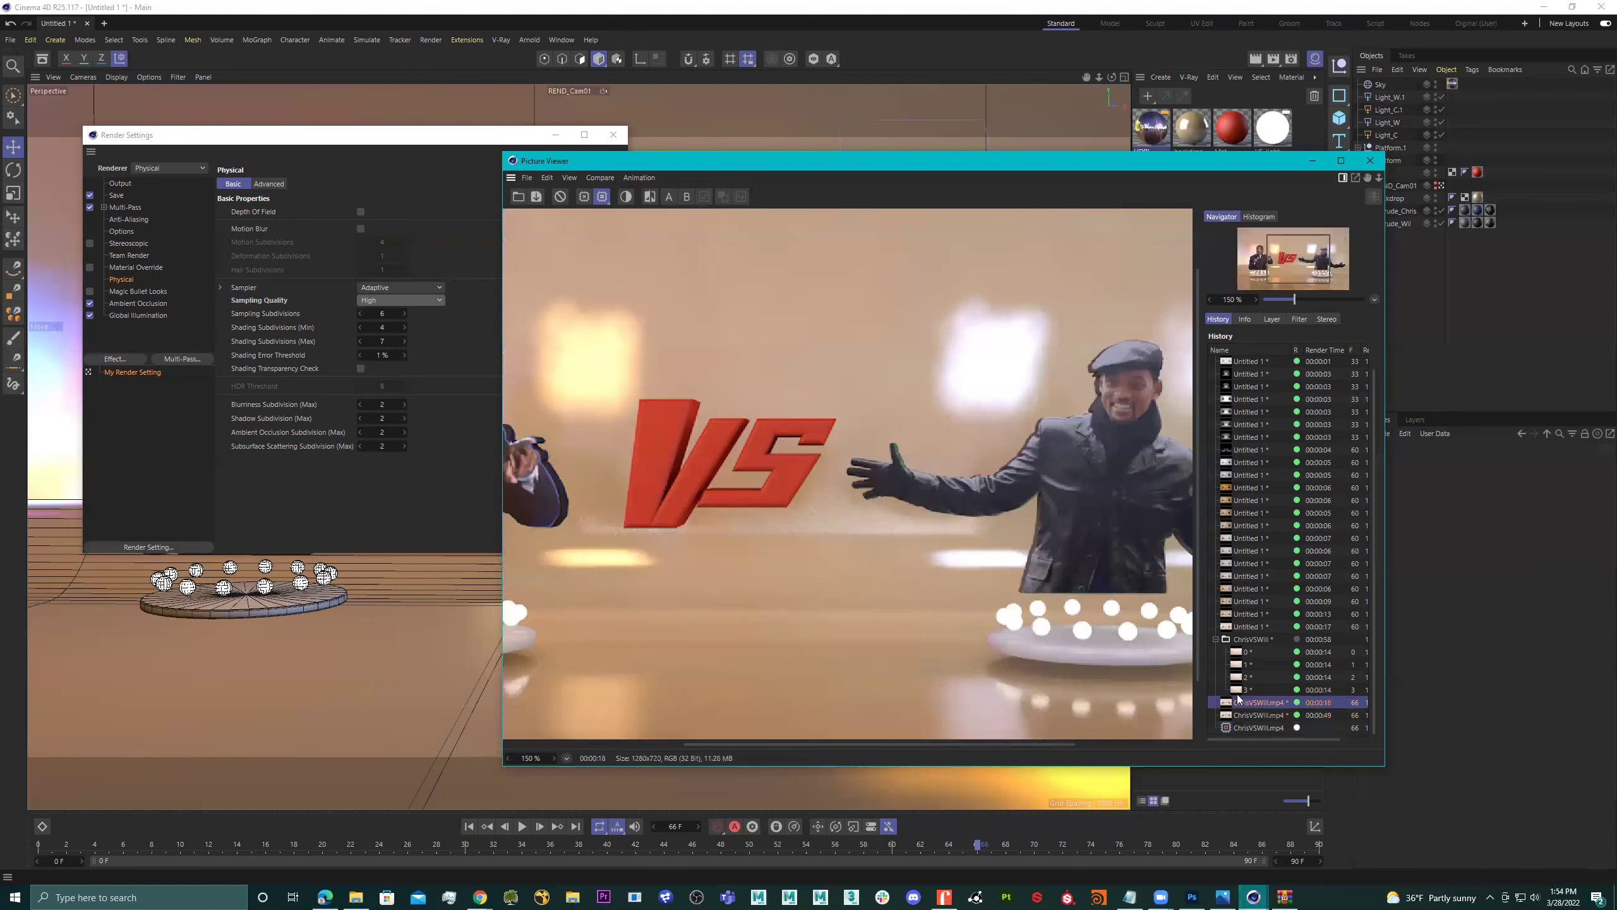
{"action": "left_click", "coordinate": [1258, 727]}
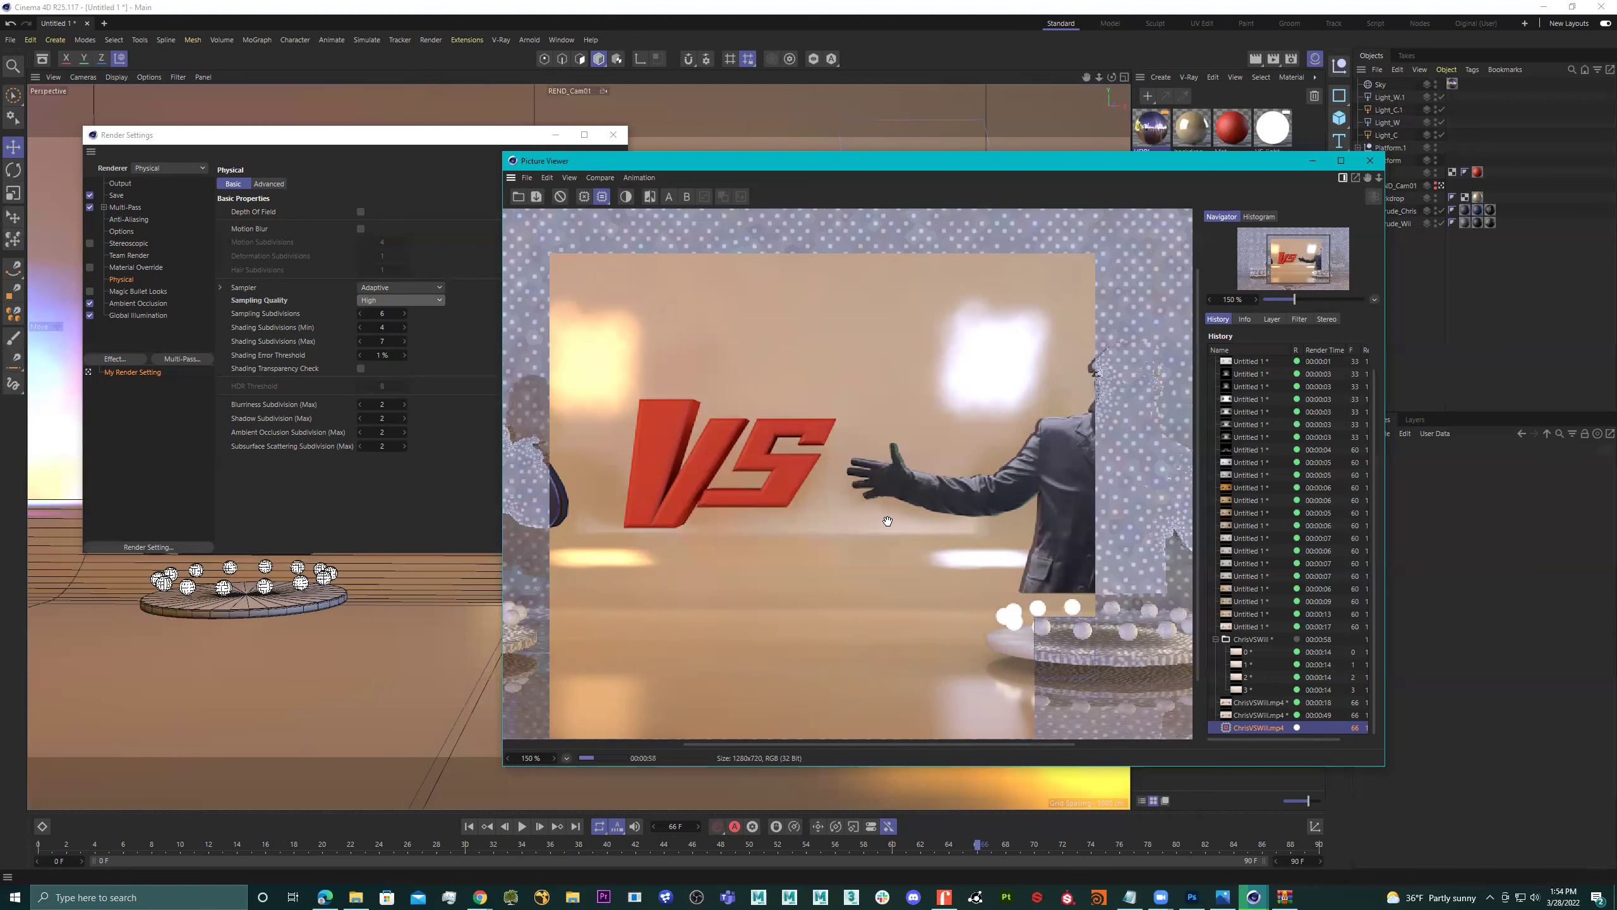
{"action": "scroll", "coordinate": [828, 484], "scroll_direction": "up", "scroll_amount": 5}
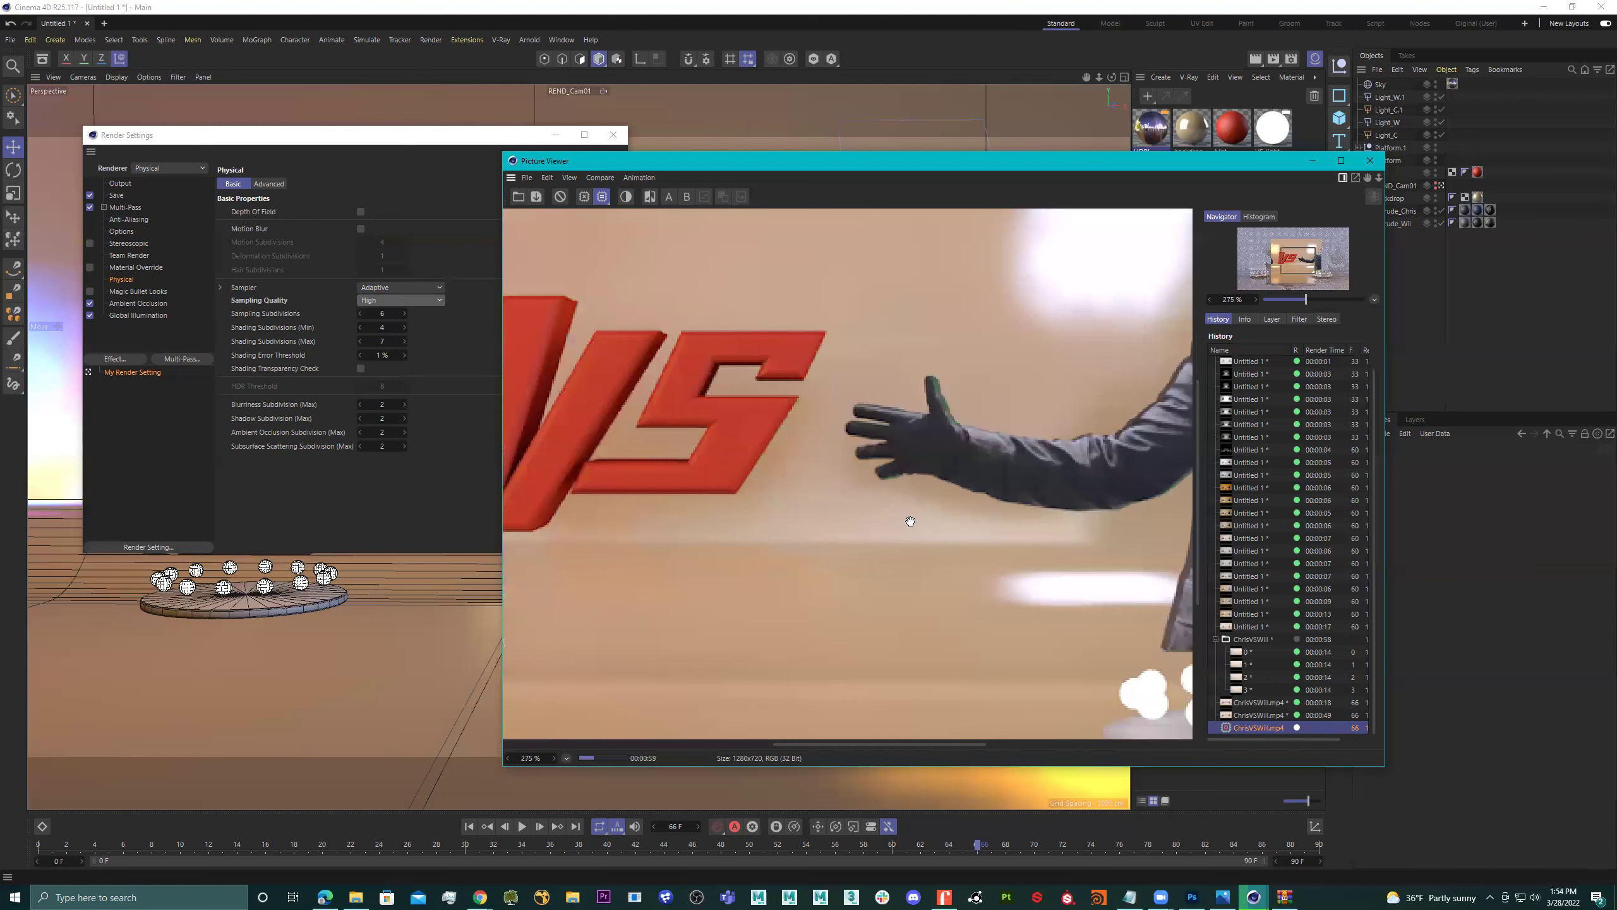
{"action": "left_click_drag", "start_coordinate": [778, 501], "coordinate": [832, 604]}
{"action": "left_click_drag", "start_coordinate": [919, 572], "coordinate": [980, 532]}
{"action": "left_click_drag", "start_coordinate": [566, 425], "coordinate": [597, 423]}
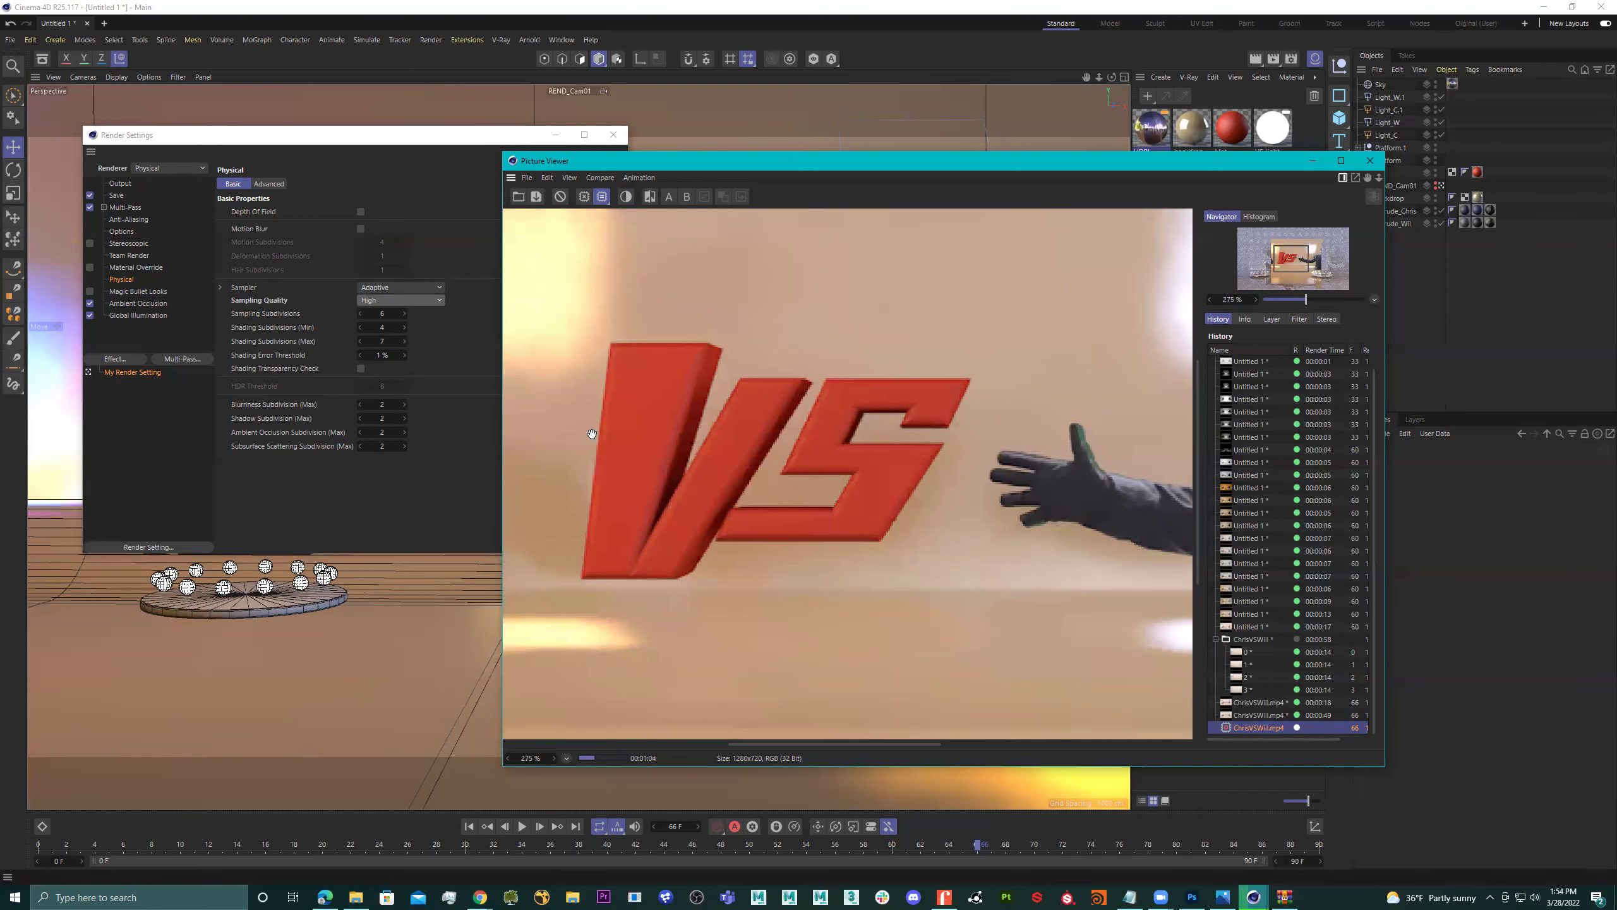
Switch the sampling quality through Low and Medium and back to High to compare their subdivision settings.
{"action": "left_click", "coordinate": [384, 301]}
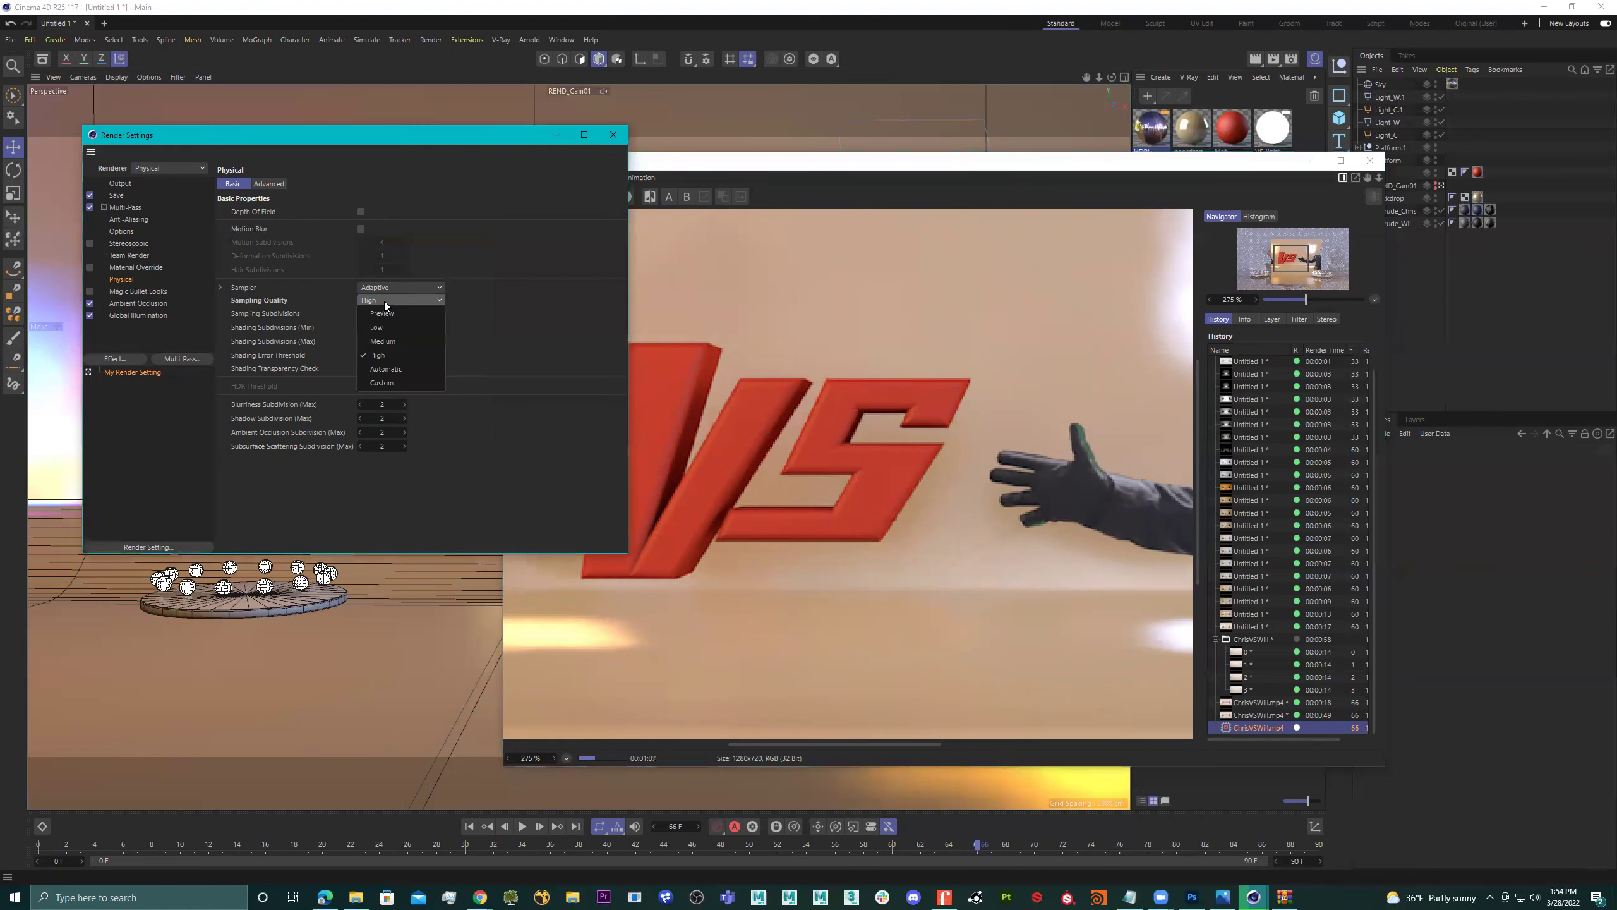
{"action": "left_click", "coordinate": [415, 310]}
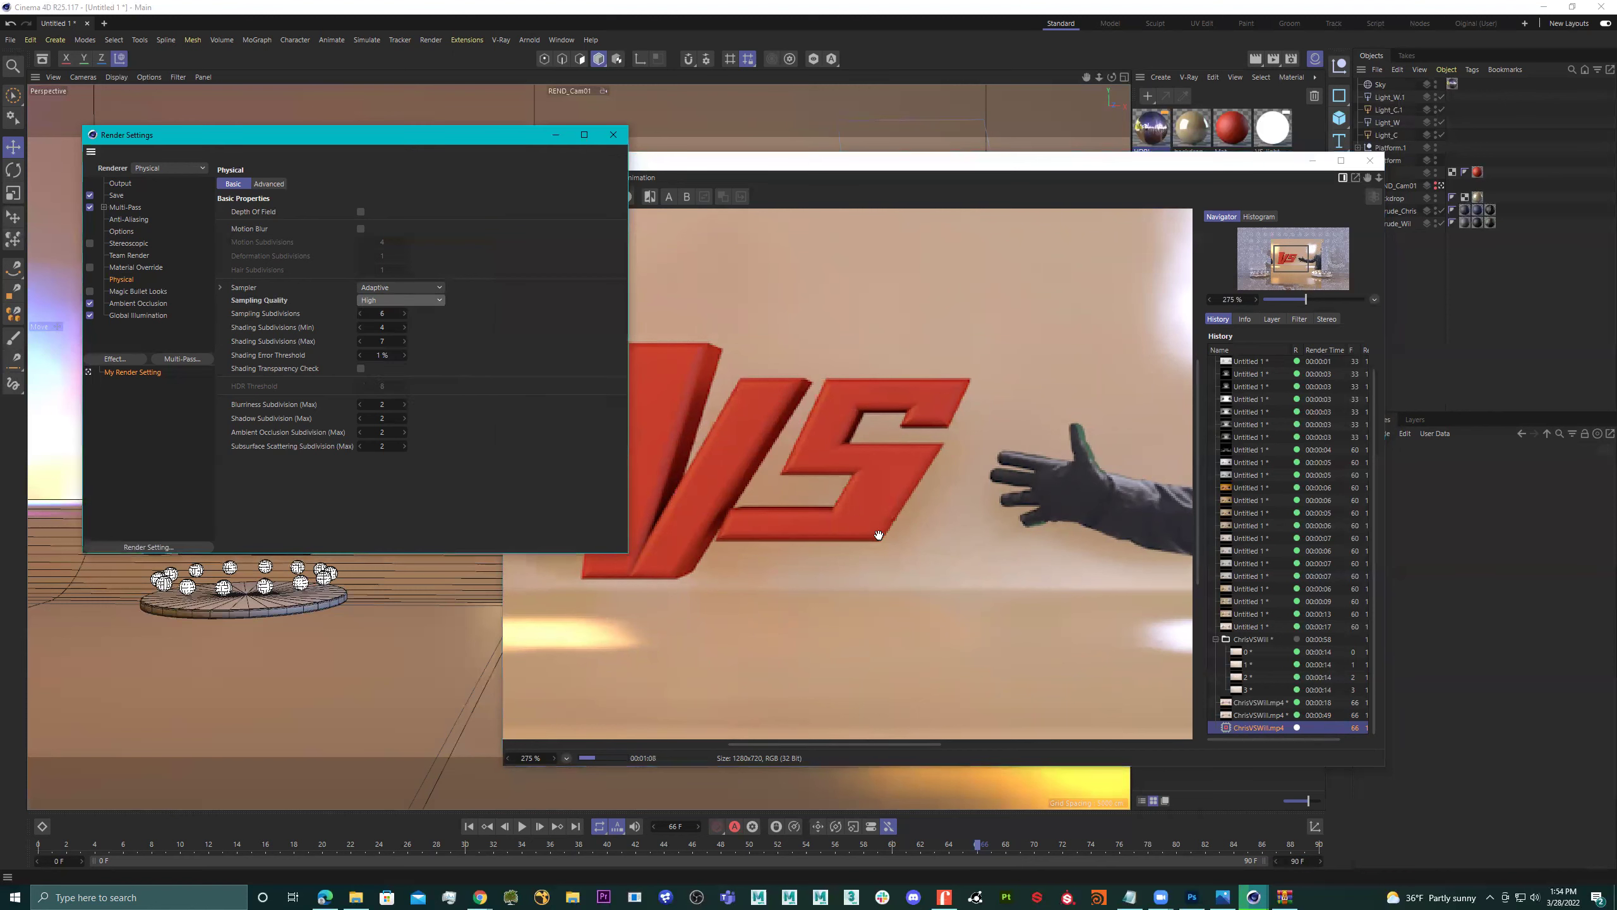
{"action": "left_click", "coordinate": [389, 301]}
{"action": "left_click", "coordinate": [407, 328]}
{"action": "left_click", "coordinate": [408, 302]}
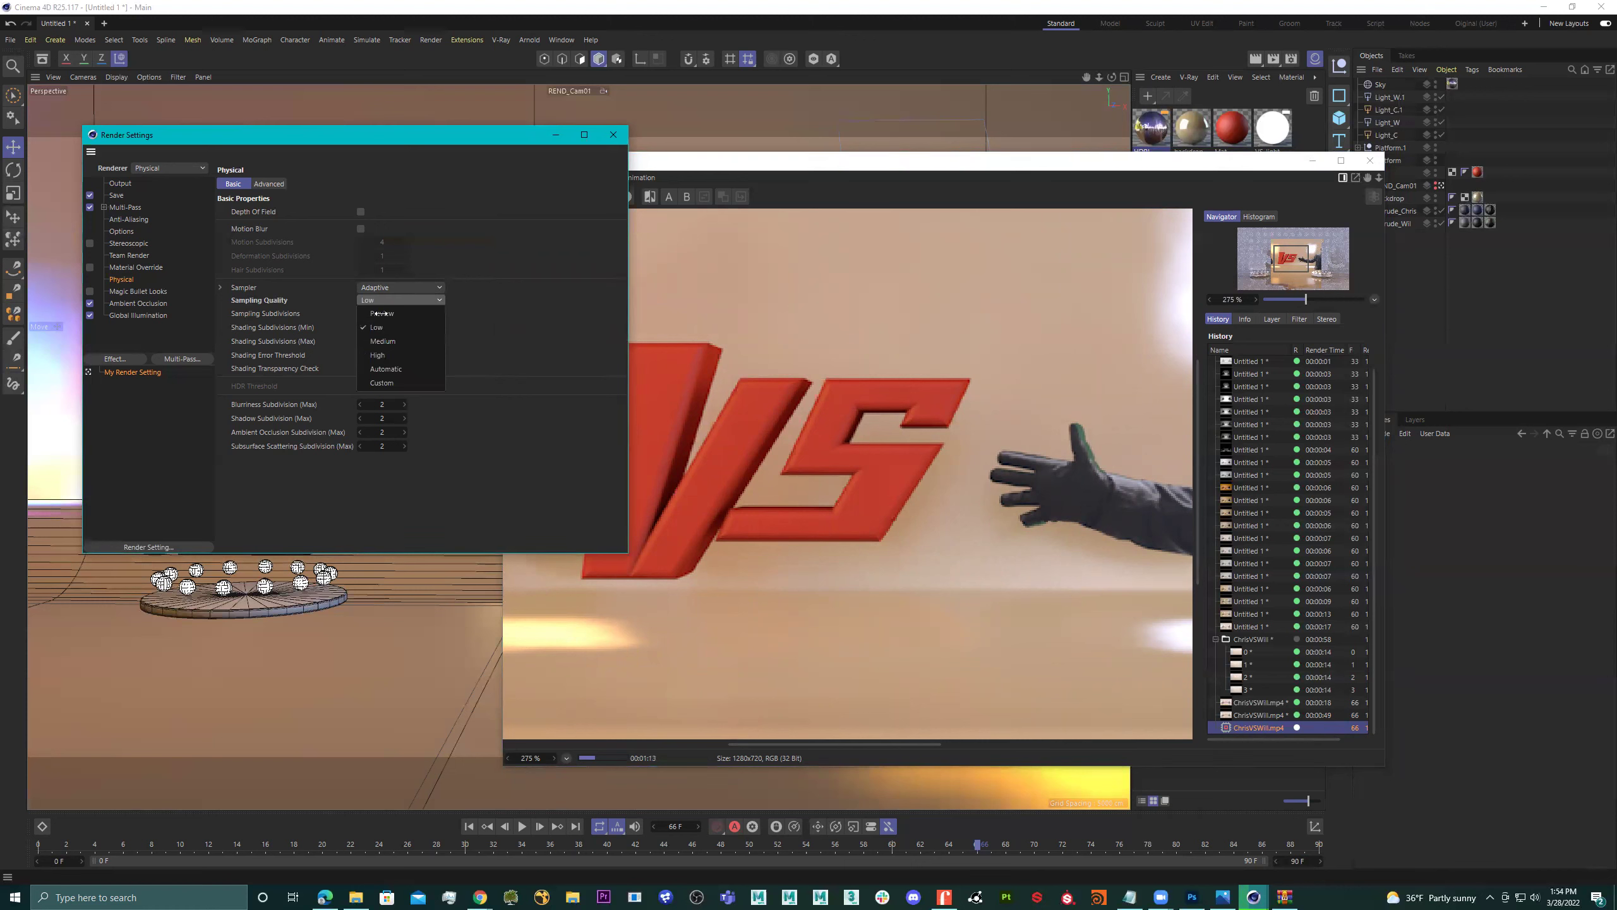
{"action": "left_click", "coordinate": [401, 310]}
{"action": "left_click", "coordinate": [384, 341]}
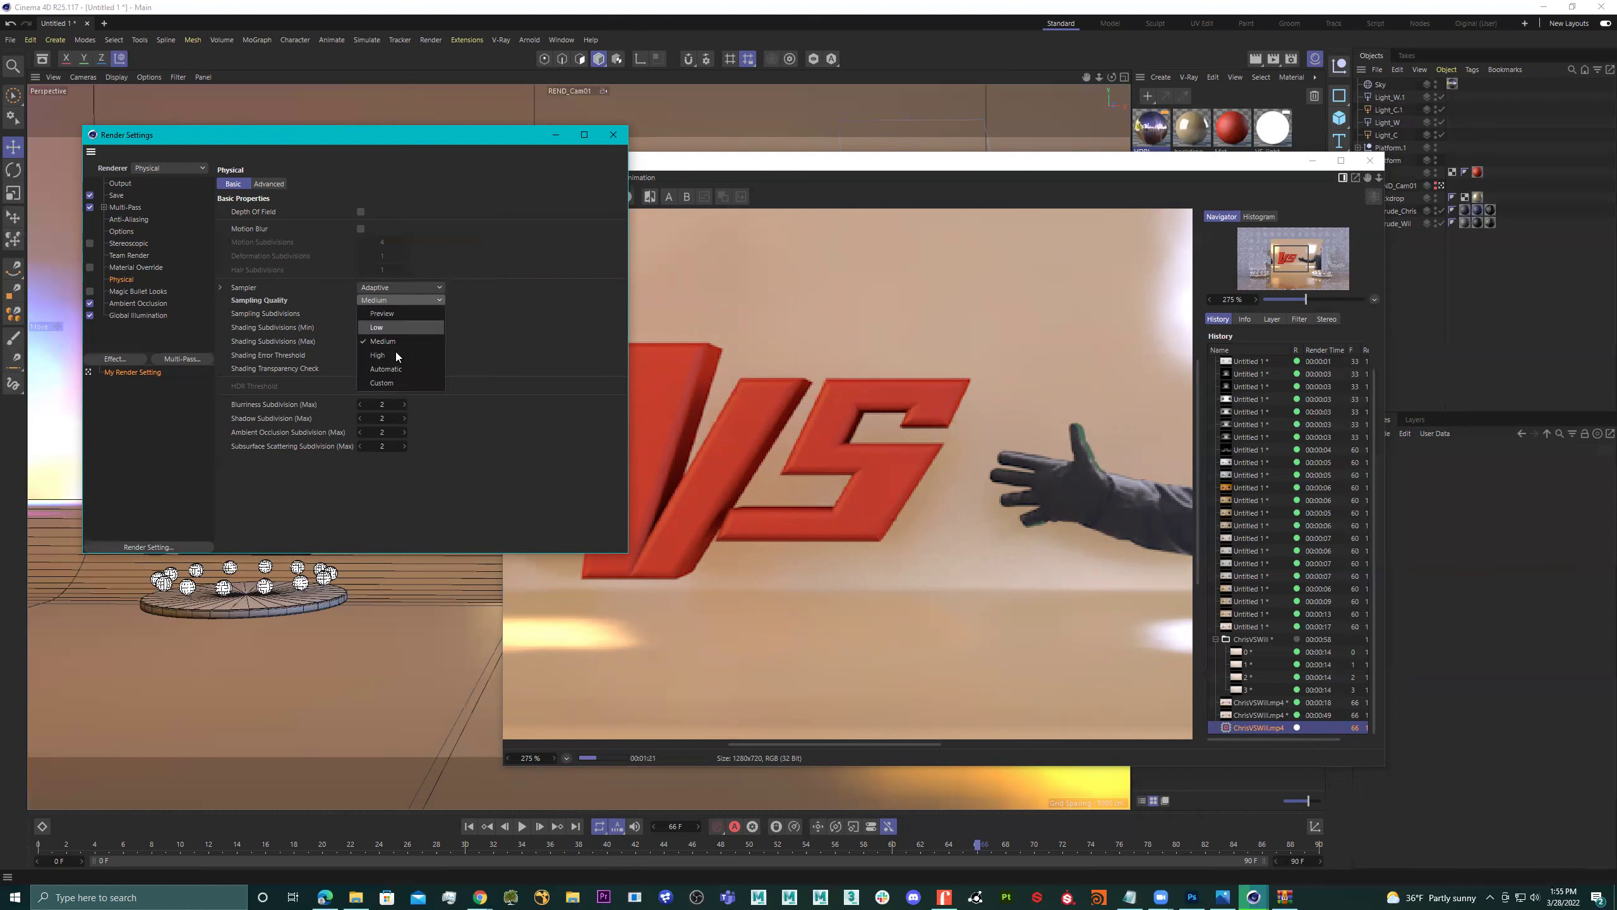
{"action": "left_click", "coordinate": [401, 300]}
{"action": "left_click", "coordinate": [394, 325]}
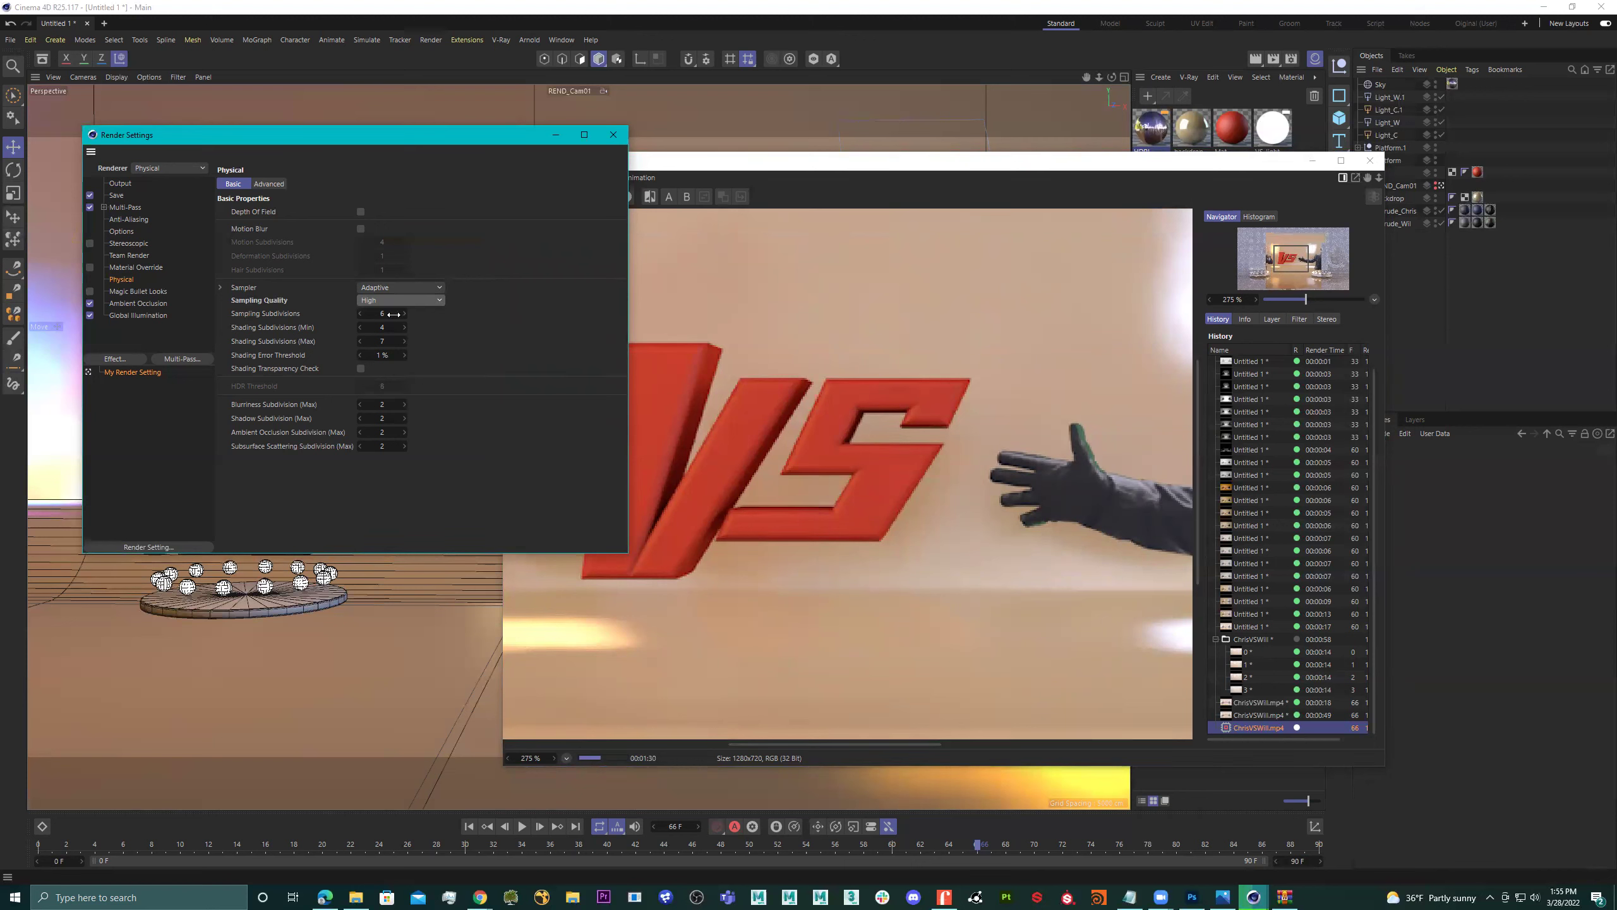
{"action": "left_click_drag", "start_coordinate": [389, 313], "coordinate": [386, 329]}
Widen the Picture Viewer and inspect the running High quality render around the VS model and the neighbouring suited figure.
{"action": "left_click", "coordinate": [1276, 747]}
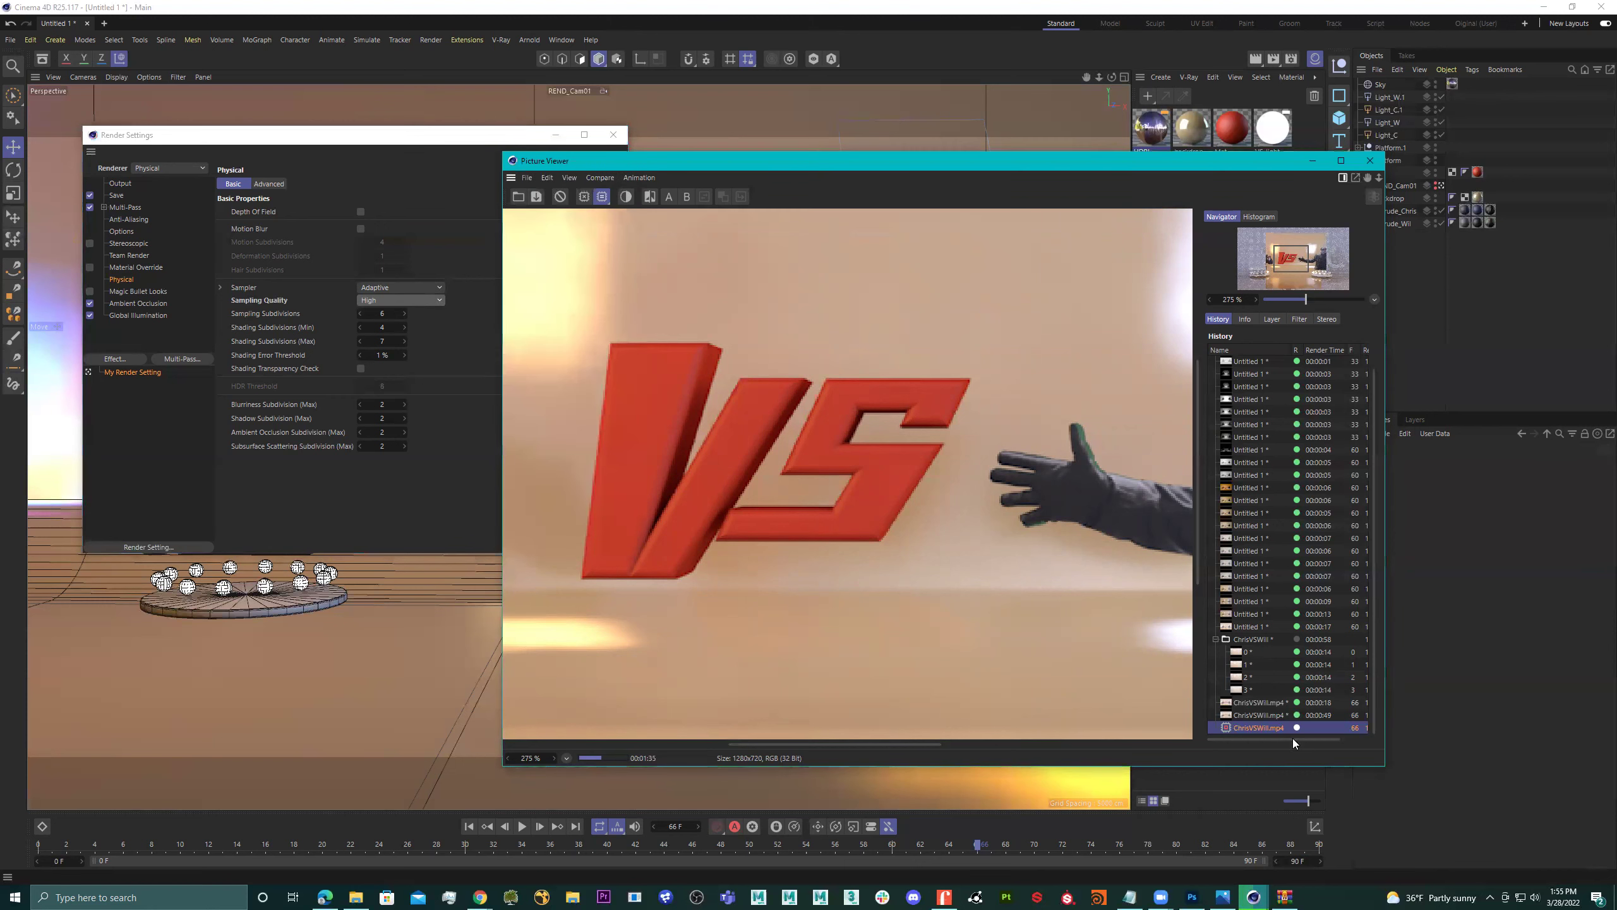
{"action": "left_click_drag", "start_coordinate": [1310, 738], "coordinate": [1511, 711]}
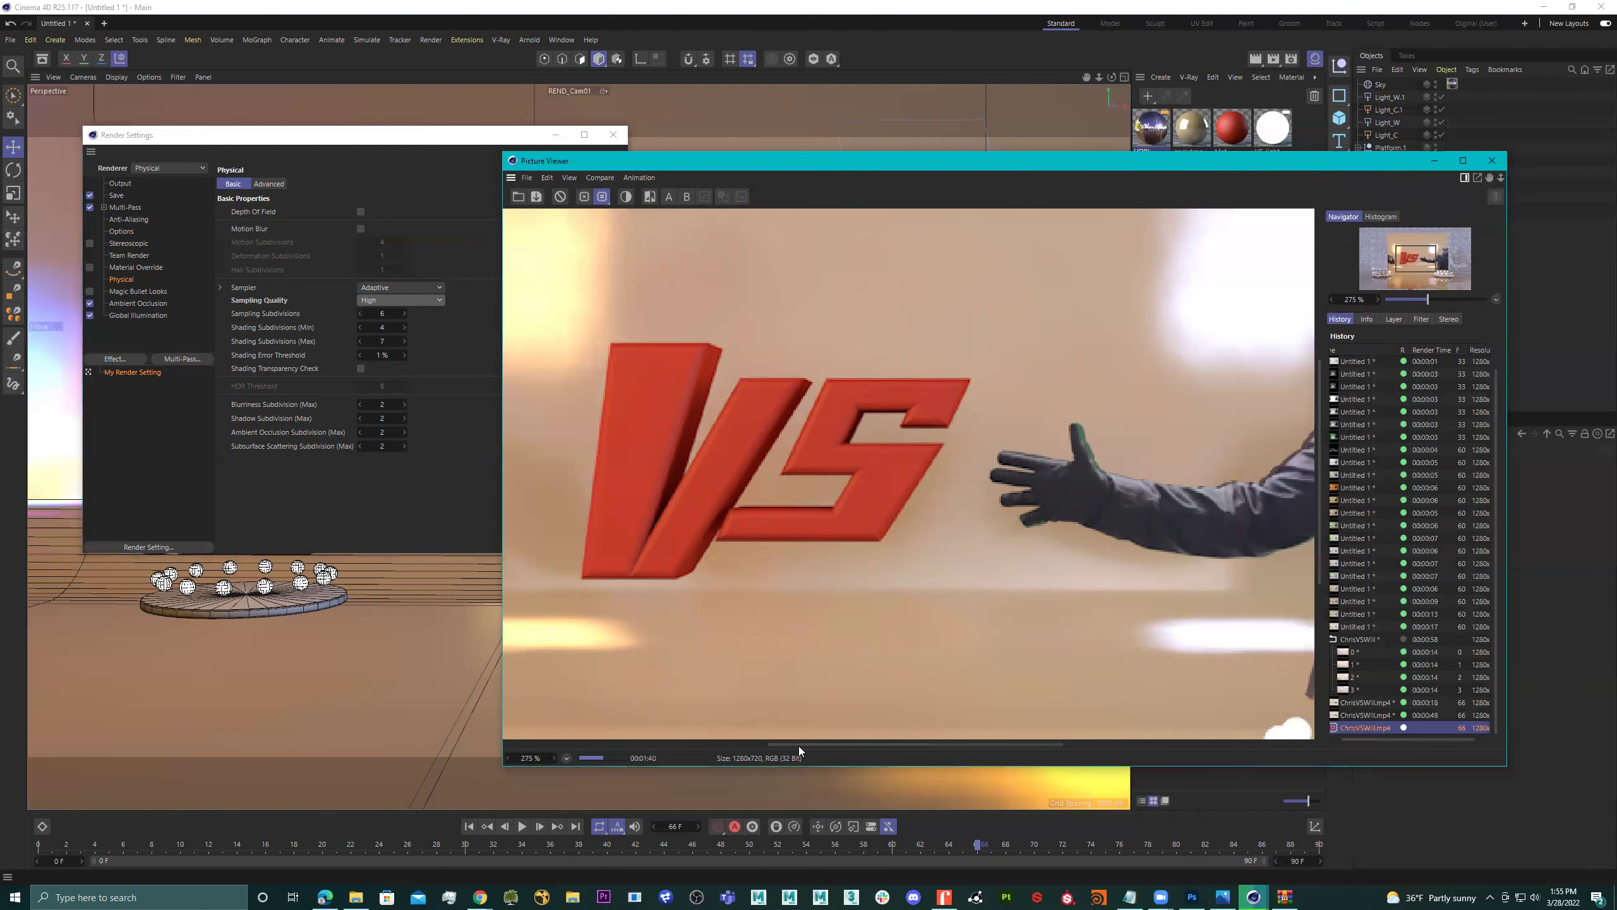
{"action": "left_click_drag", "start_coordinate": [852, 676], "coordinate": [912, 650]}
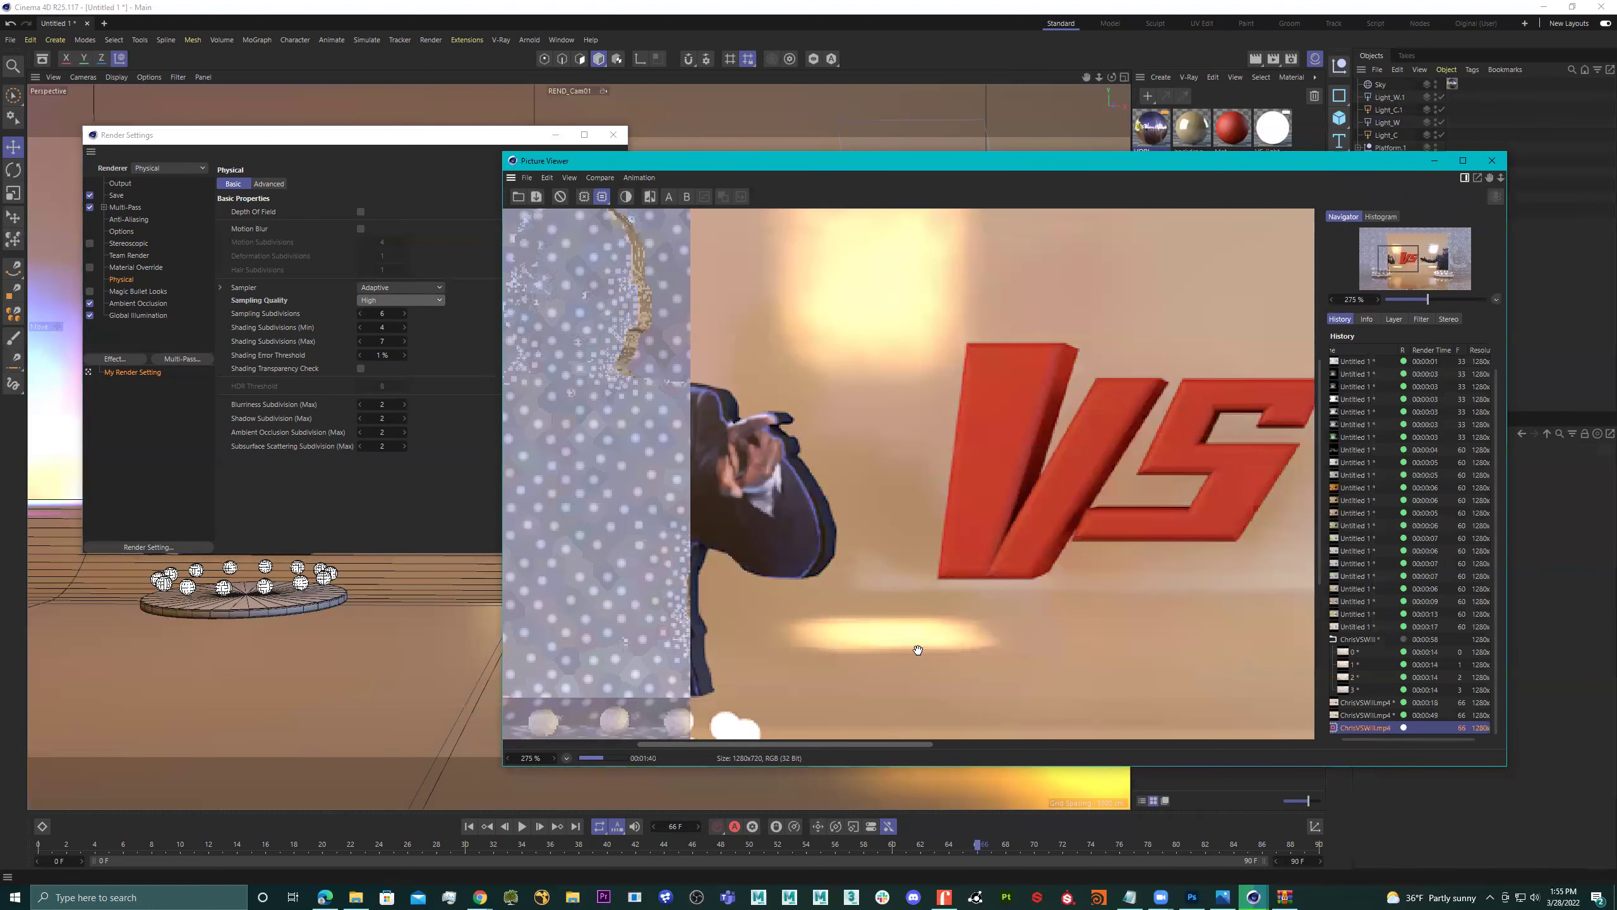
View the whole frame of the running High quality render in the Picture Viewer.
{"action": "scroll", "coordinate": [916, 646], "scroll_direction": "down", "scroll_amount": 2}
{"action": "scroll", "coordinate": [930, 645], "scroll_direction": "down", "scroll_amount": 3}
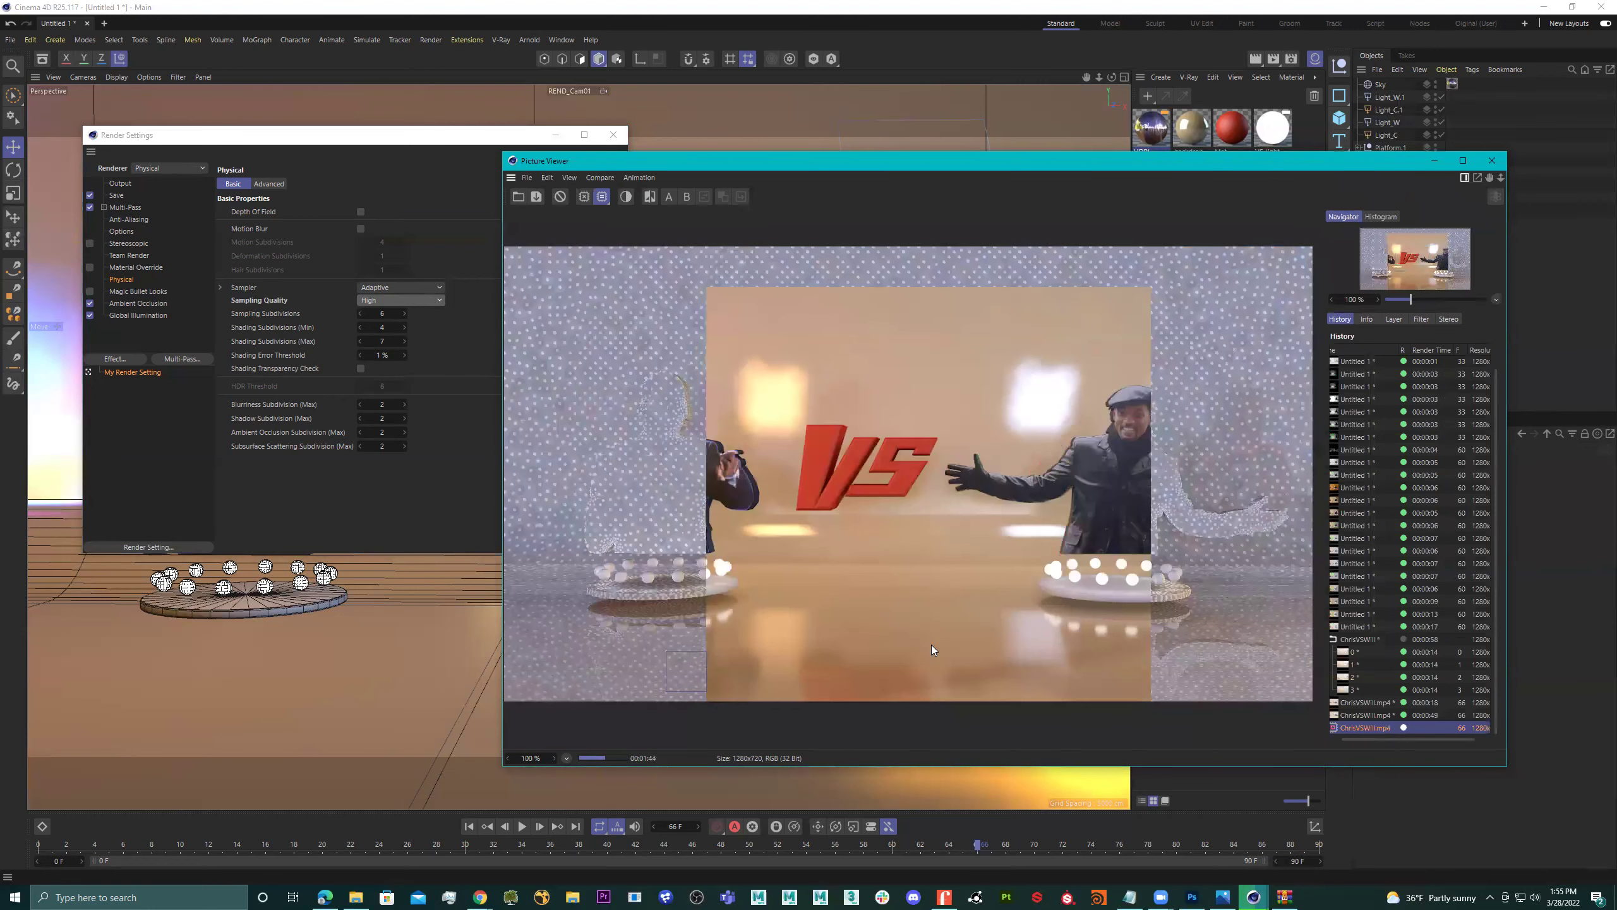
{"action": "scroll", "coordinate": [907, 628], "scroll_direction": "down", "scroll_amount": 1}
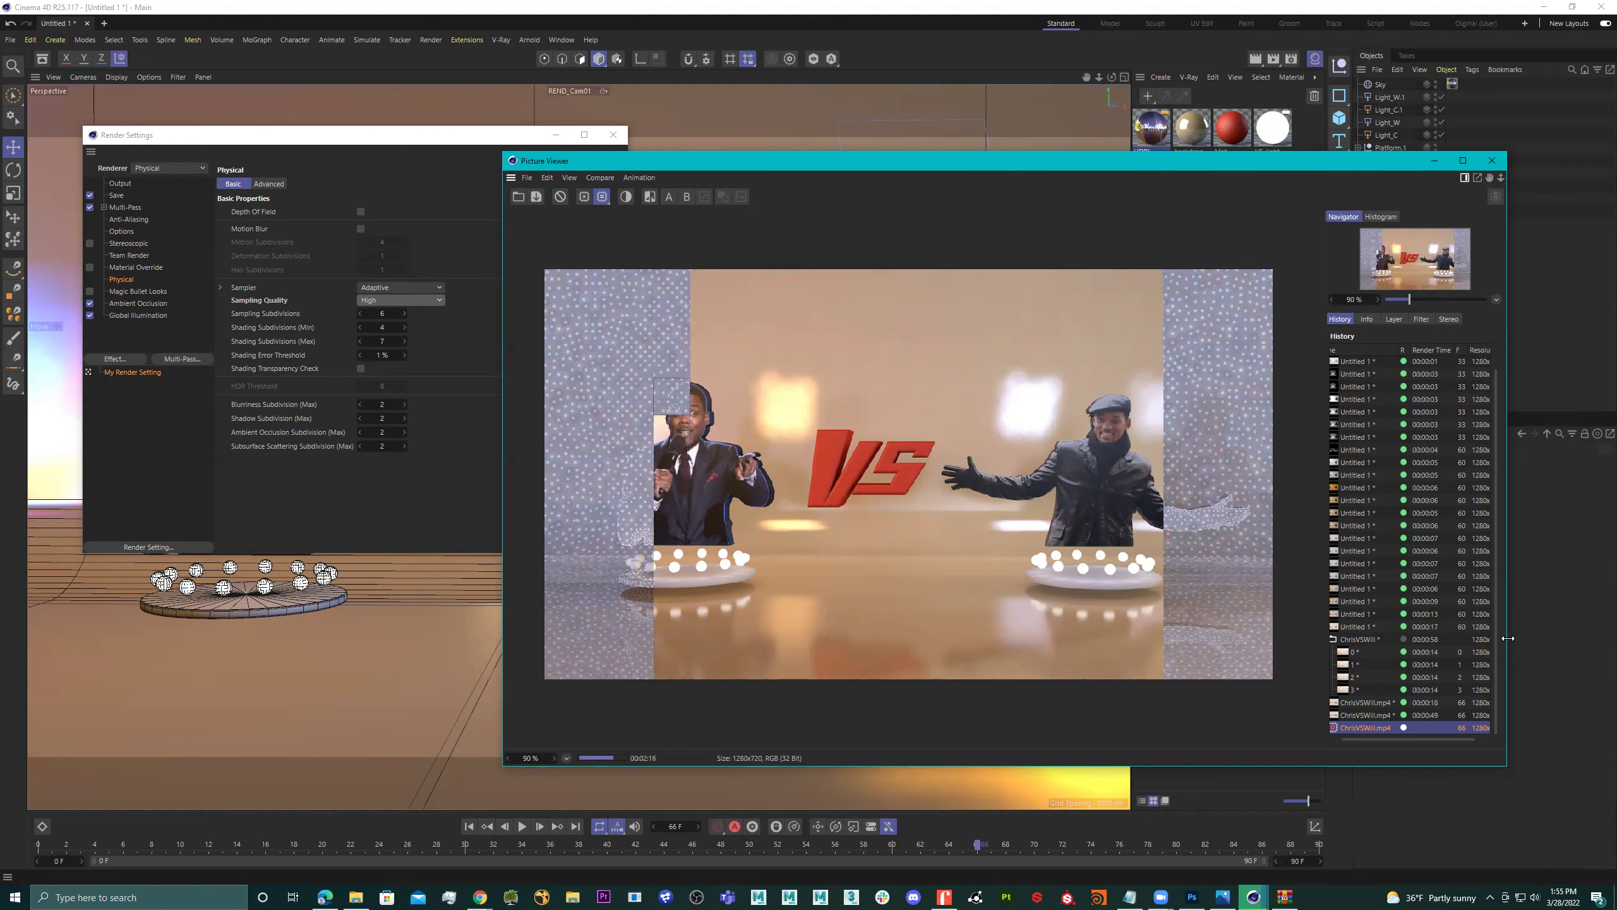
Compare the two earlier MP4 test renders with the running High quality render up close between the VS model and the outstretched gloved hand.
{"action": "scroll", "coordinate": [1024, 491], "scroll_direction": "up", "scroll_amount": 1}
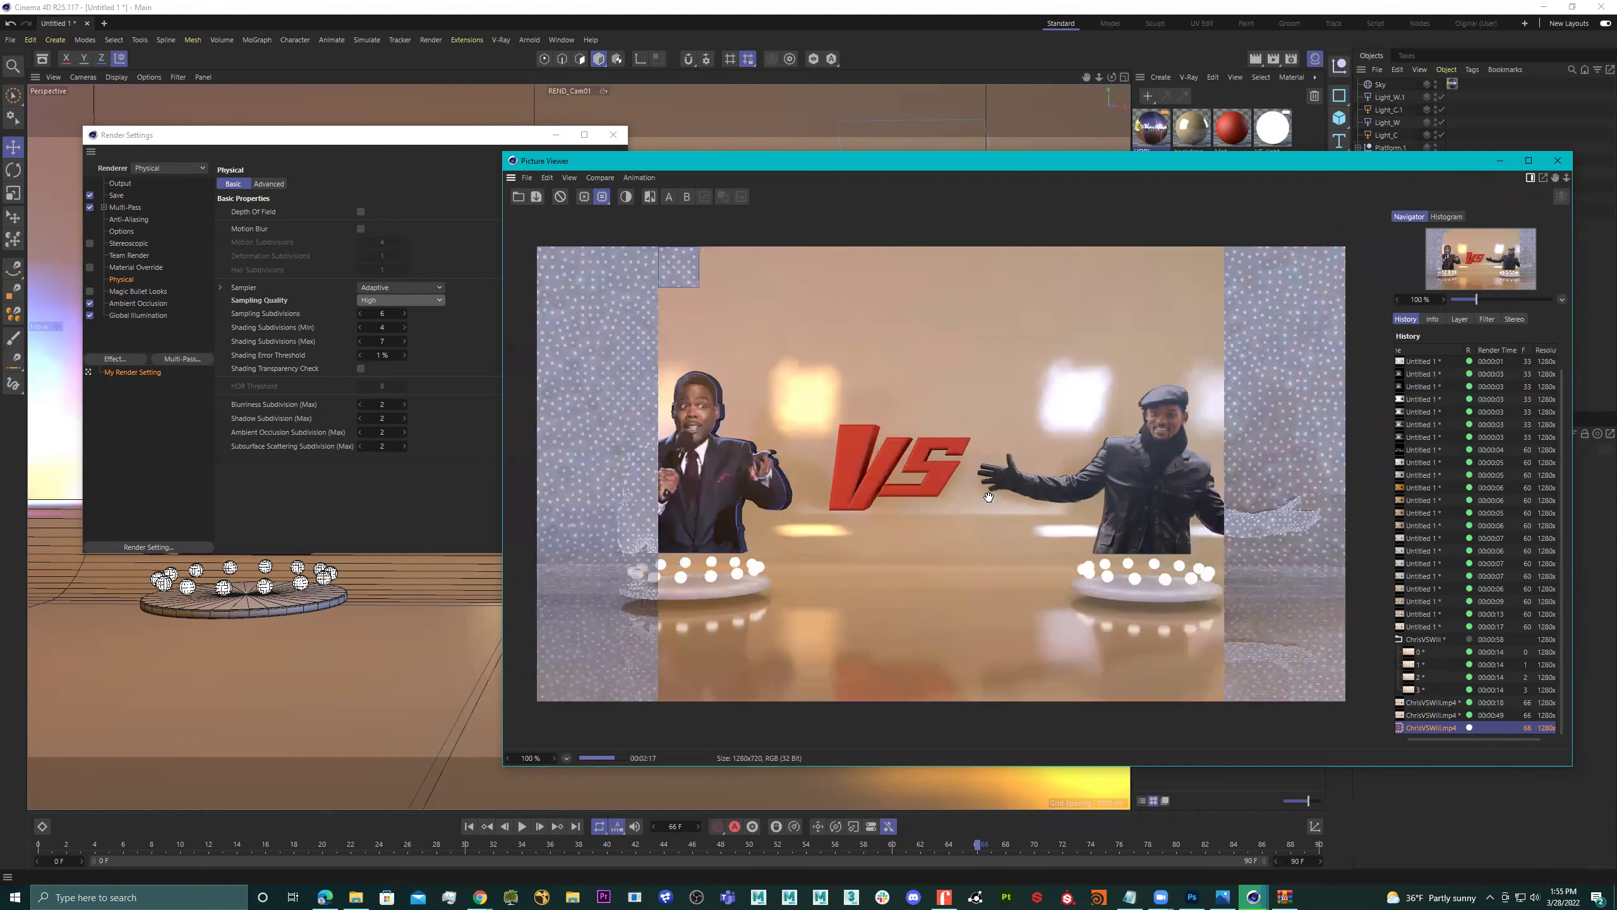
{"action": "scroll", "coordinate": [992, 499], "scroll_direction": "up", "scroll_amount": 2}
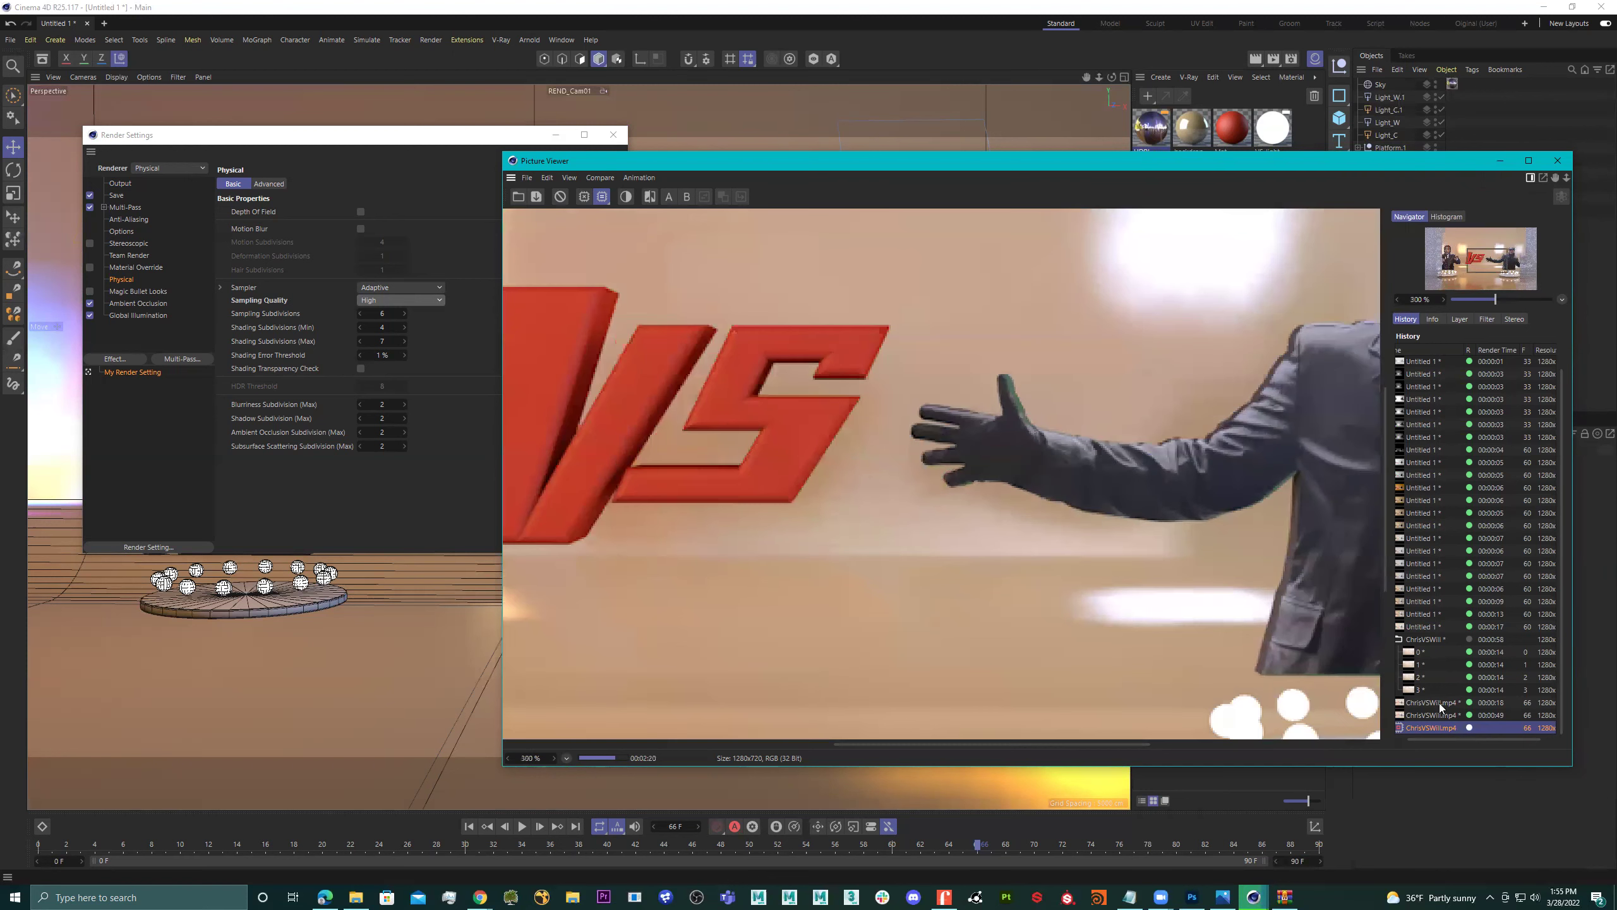
{"action": "left_click", "coordinate": [1432, 714]}
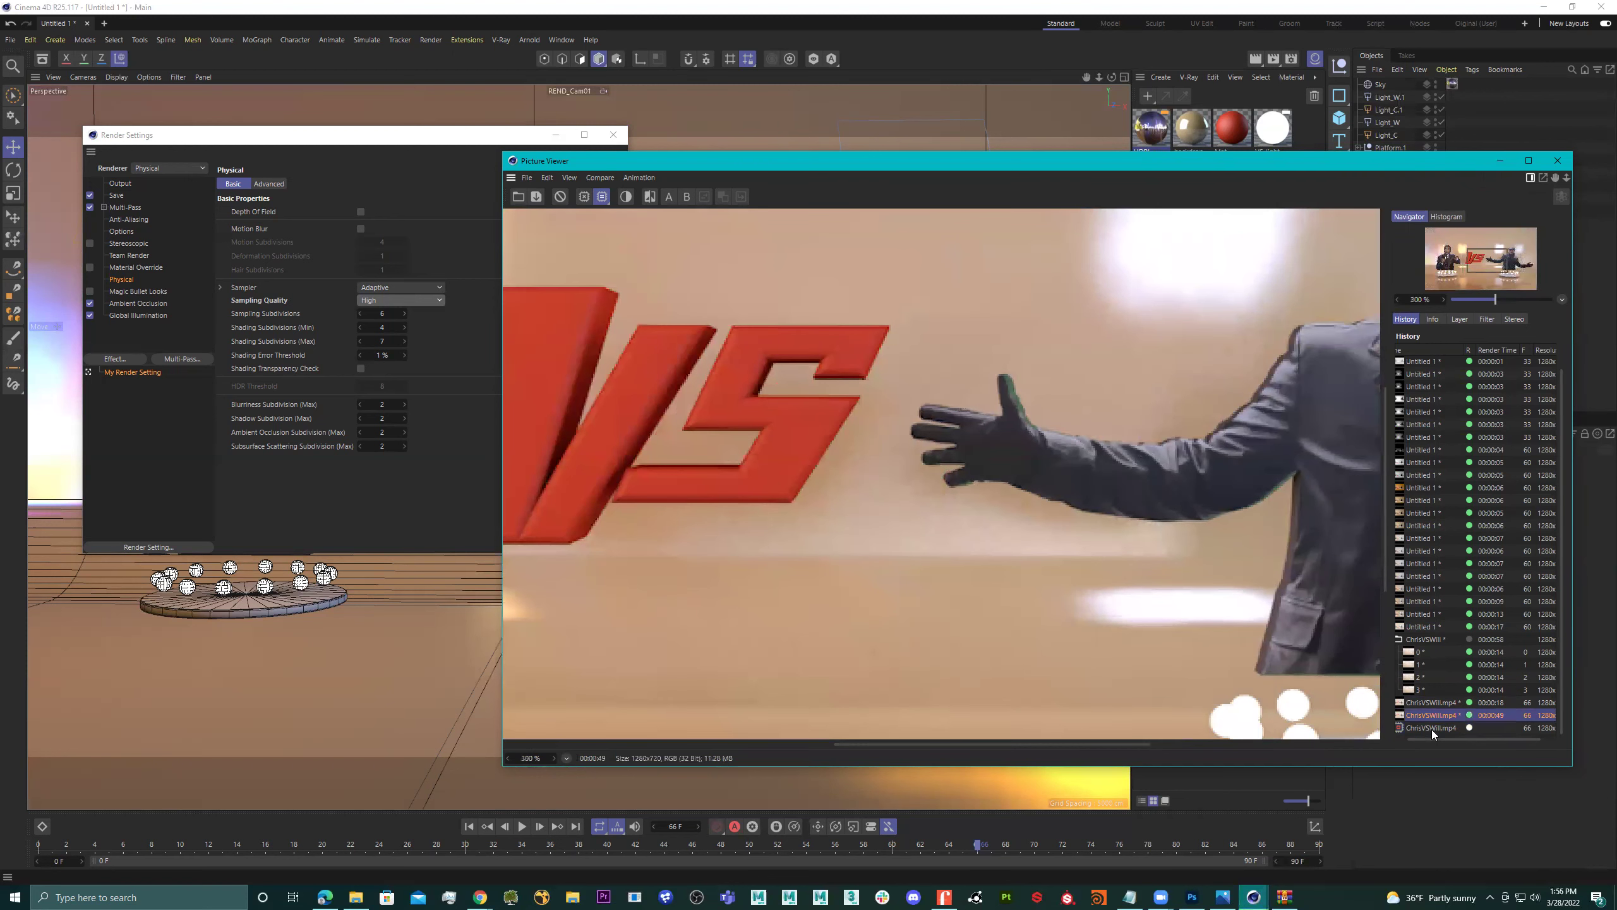
{"action": "left_click", "coordinate": [1427, 703]}
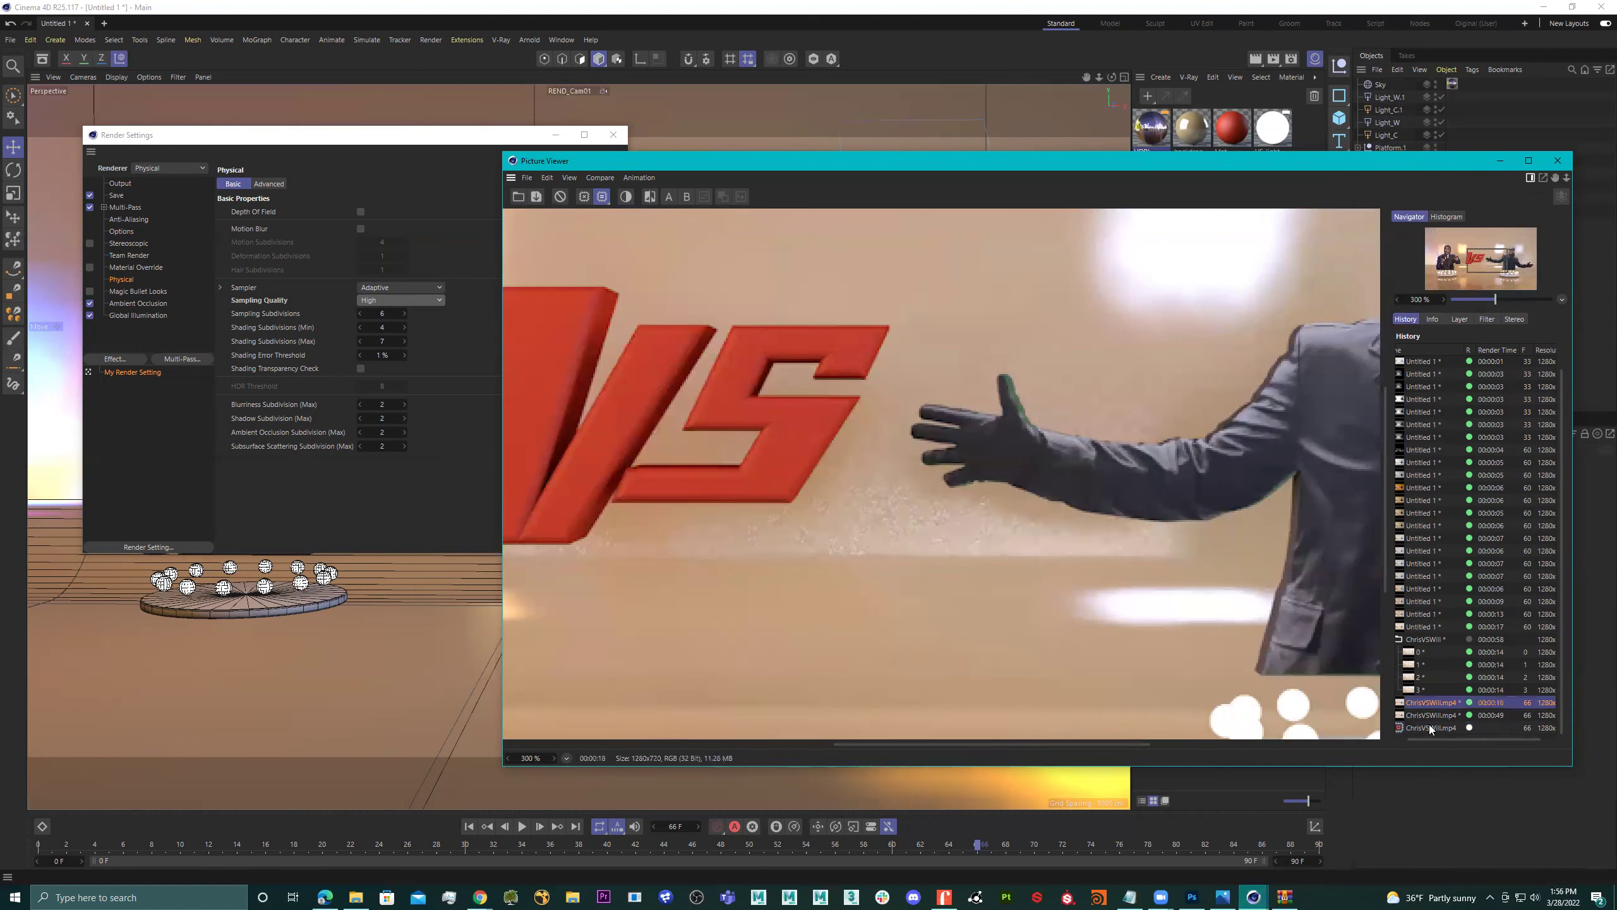
{"action": "left_click", "coordinate": [1426, 727]}
{"action": "left_click", "coordinate": [1427, 715]}
{"action": "left_click", "coordinate": [1426, 728]}
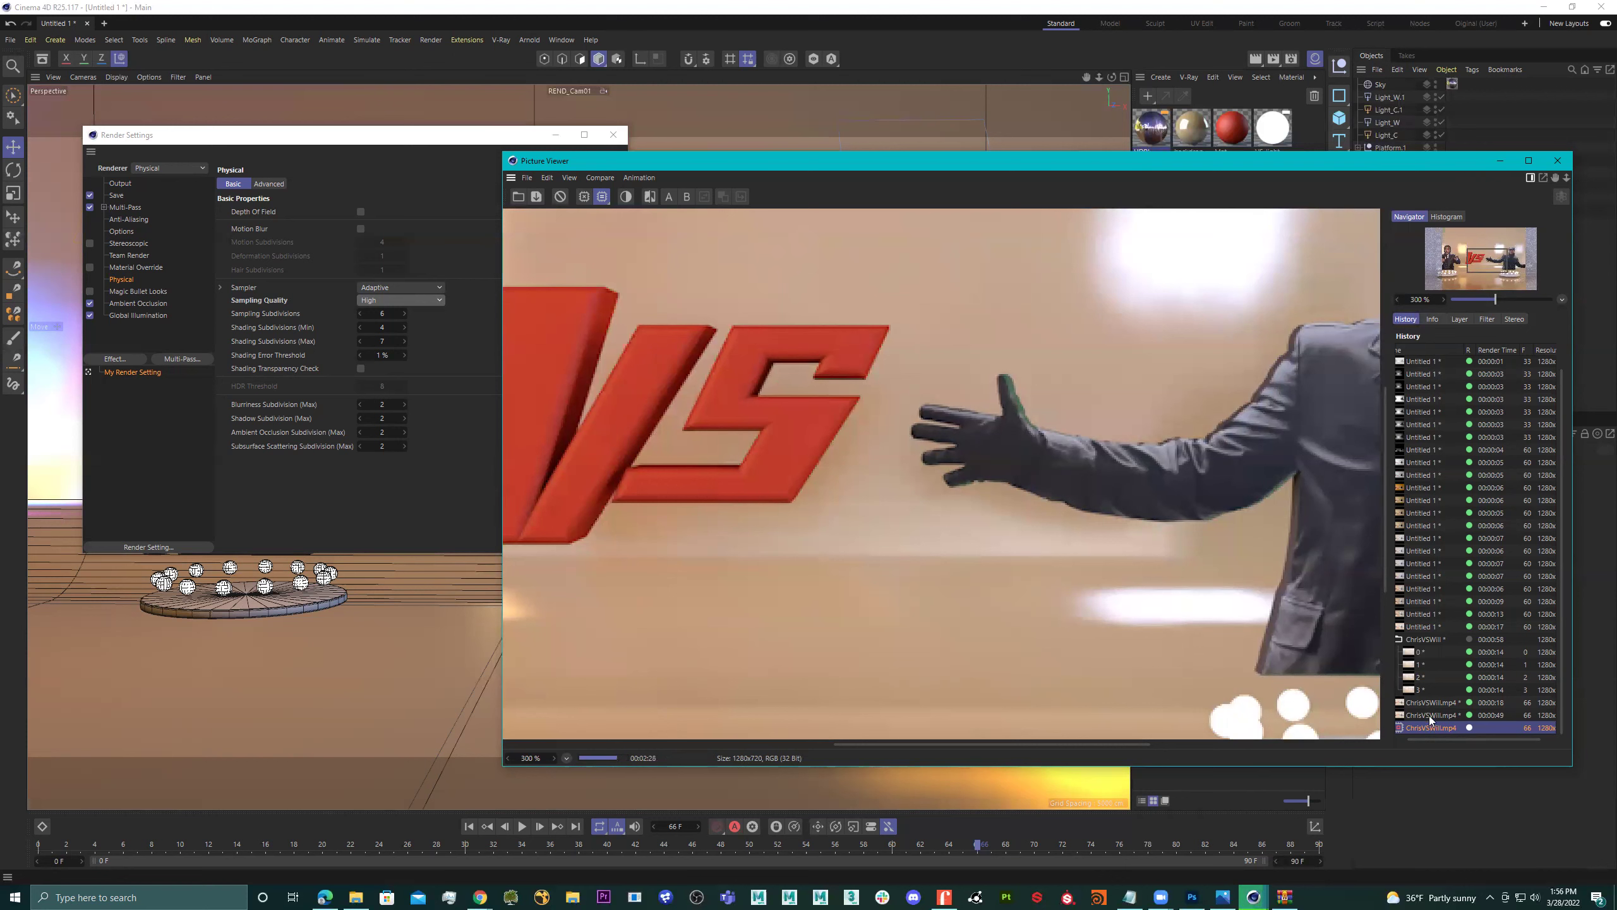
{"action": "left_click", "coordinate": [1427, 702]}
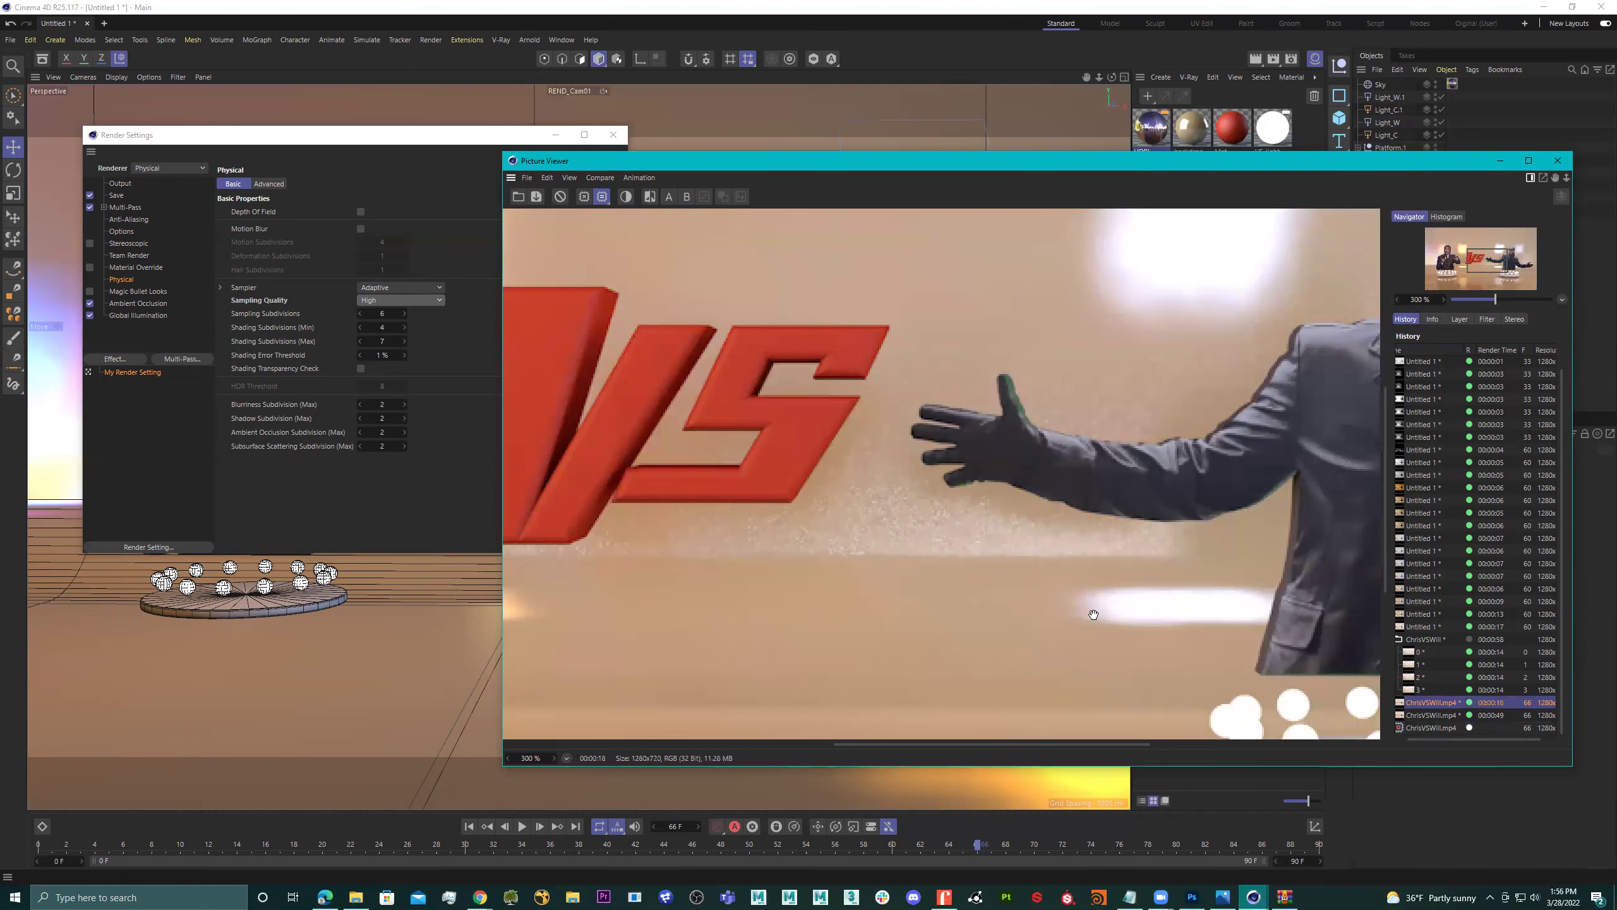
Examine the running High quality render across the full frame and up close, checking both figures, the VS model, lit platforms and floor reflections.
{"action": "scroll", "coordinate": [1039, 595], "scroll_direction": "down", "scroll_amount": 3}
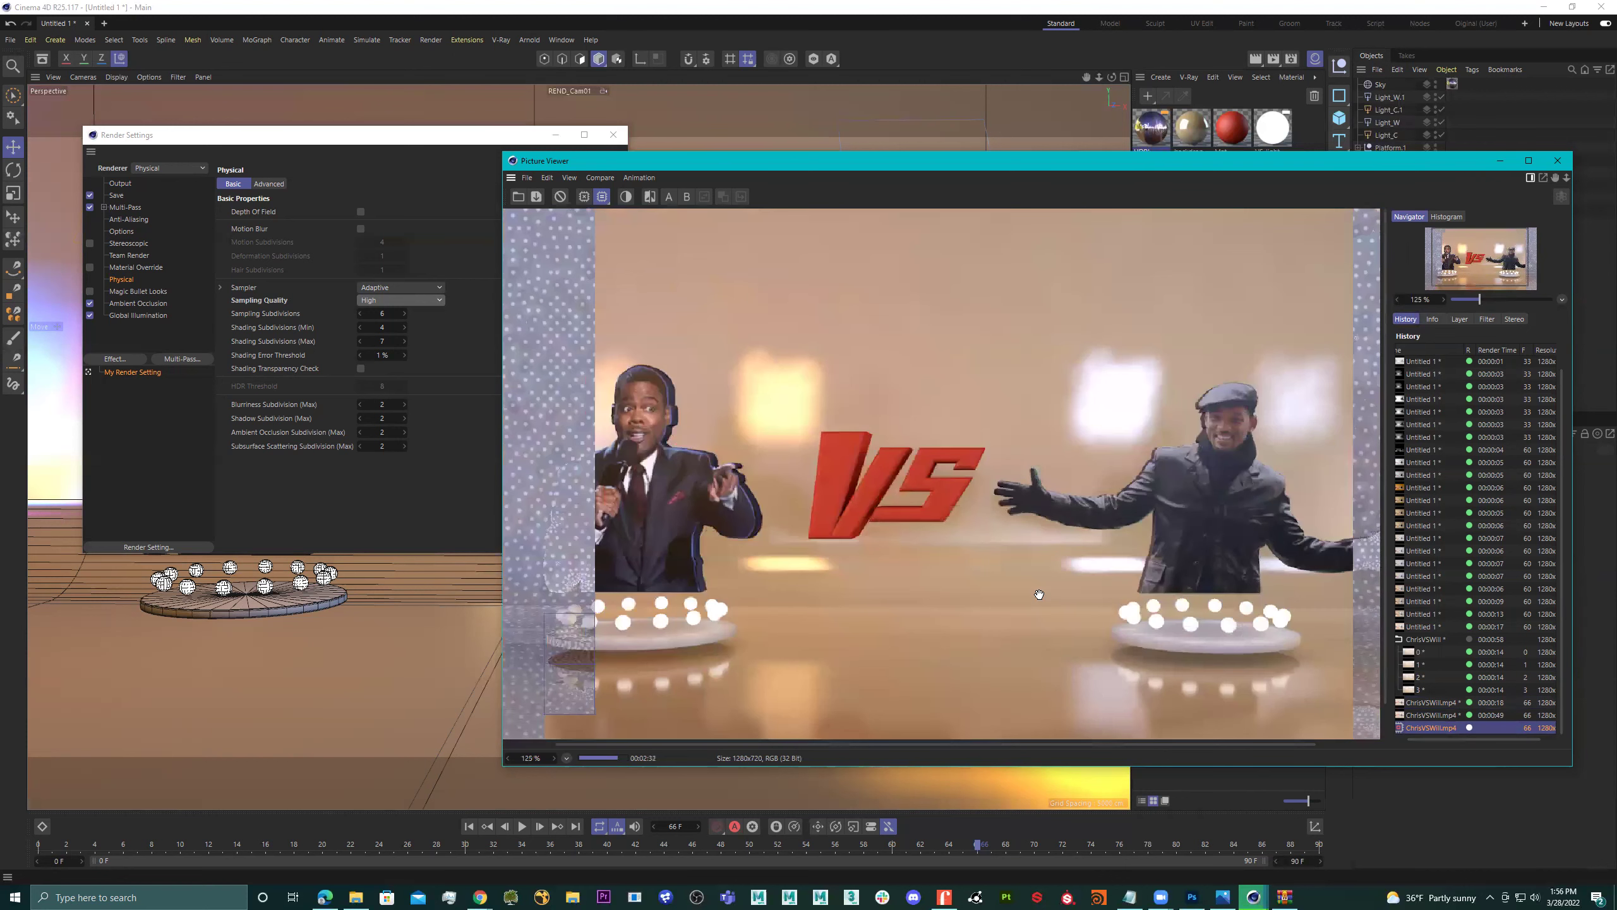
{"action": "scroll", "coordinate": [1040, 594], "scroll_direction": "down", "scroll_amount": 1}
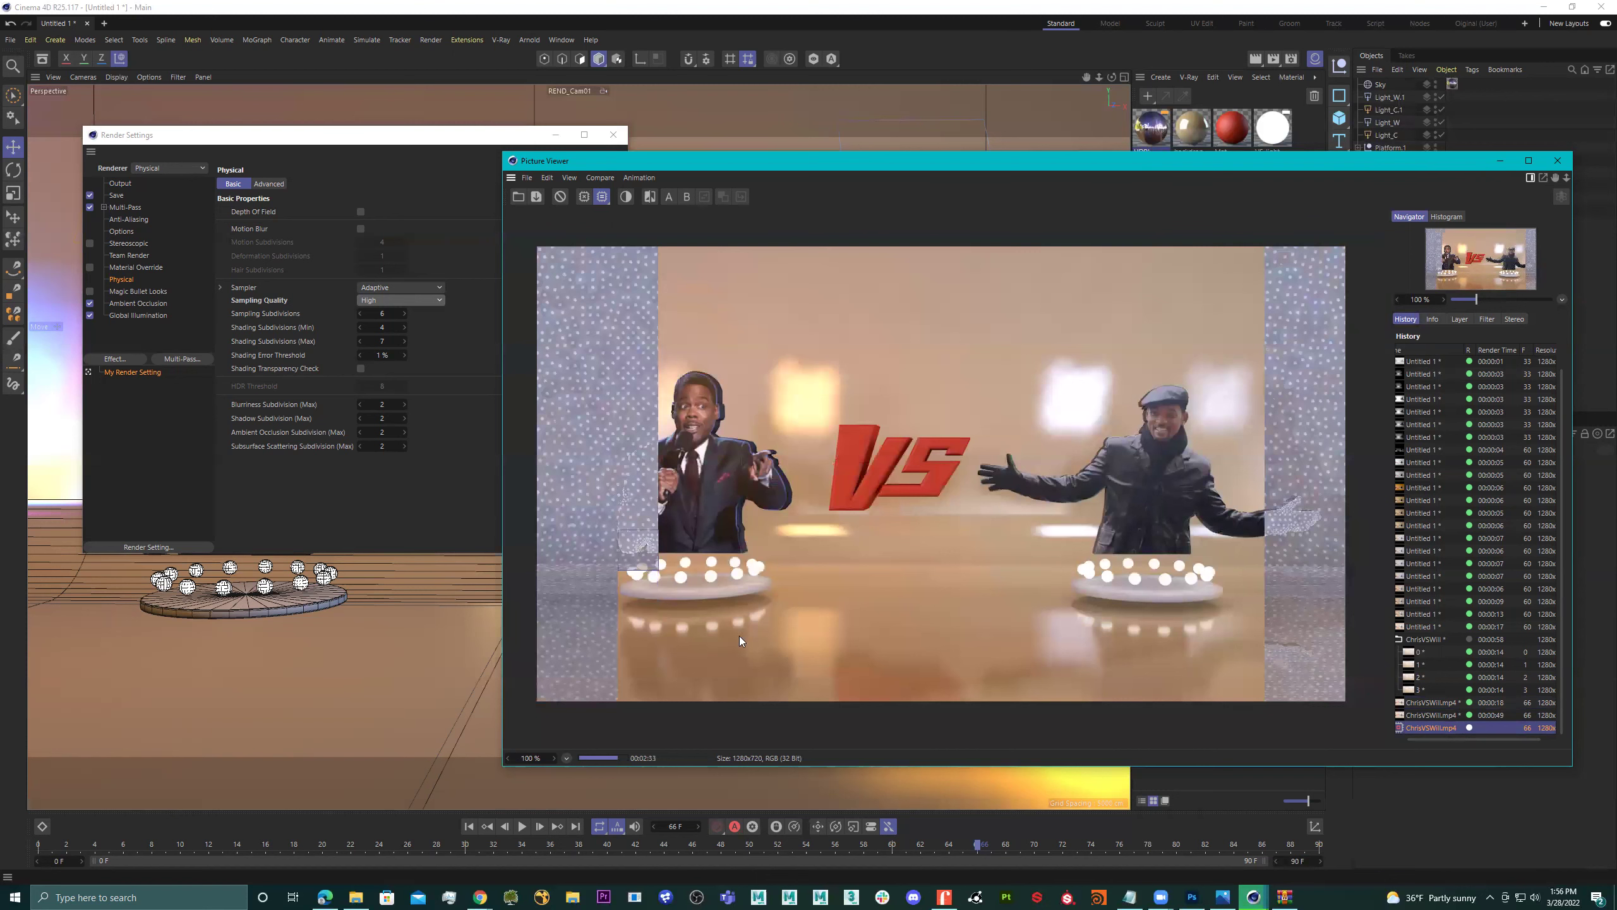
{"action": "scroll", "coordinate": [705, 628], "scroll_direction": "up", "scroll_amount": 1}
{"action": "scroll", "coordinate": [765, 634], "scroll_direction": "up", "scroll_amount": 1}
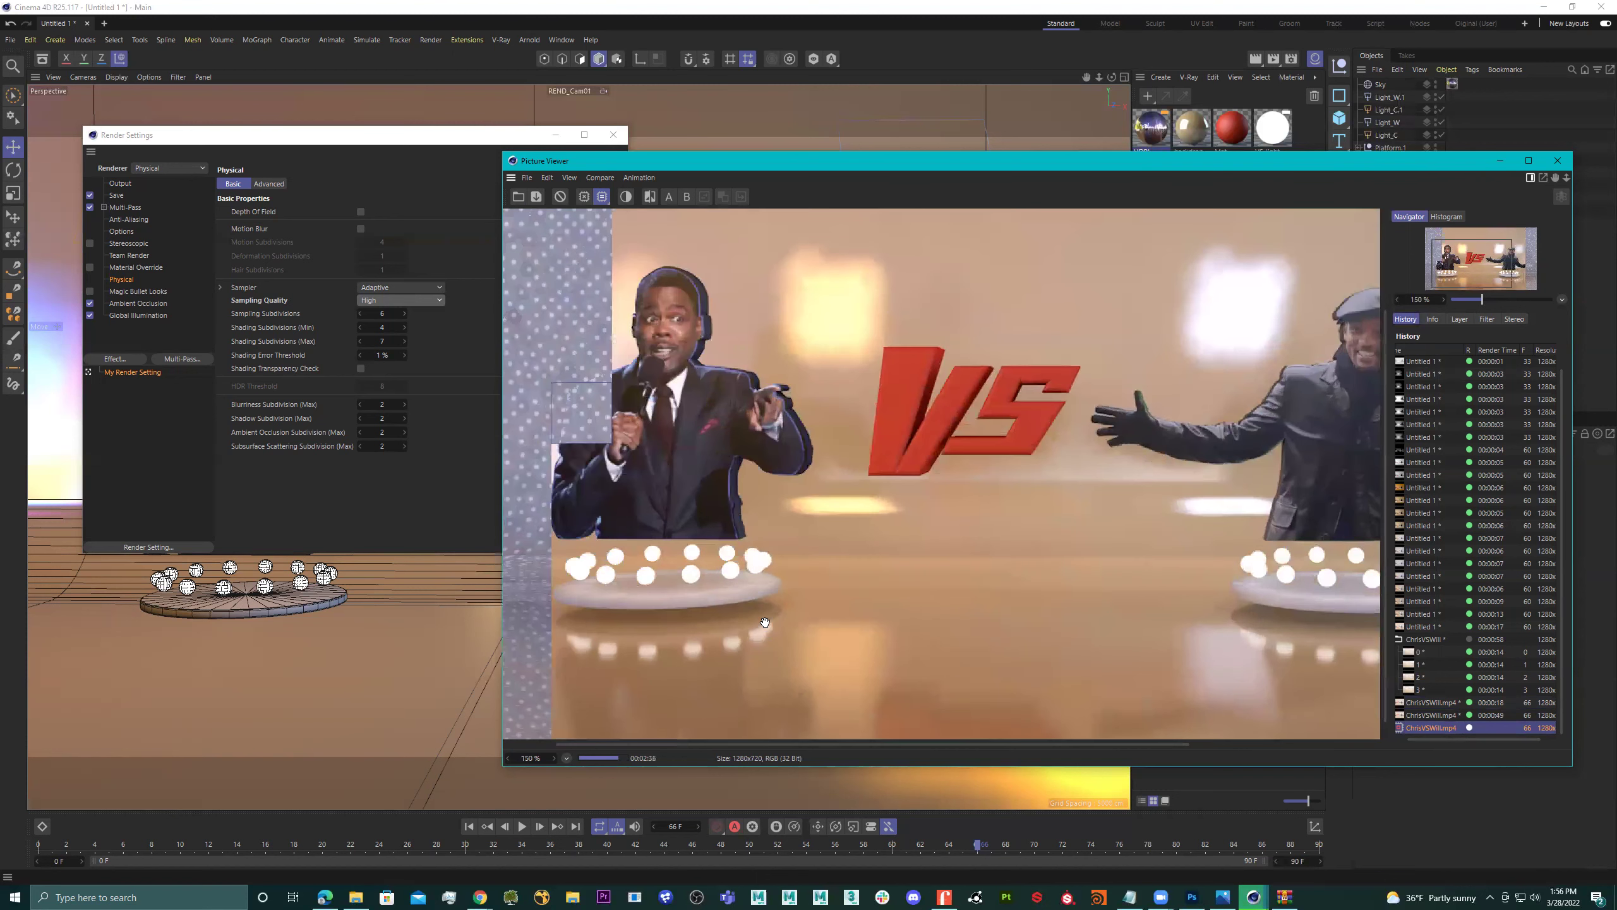
{"action": "scroll", "coordinate": [772, 622], "scroll_direction": "up", "scroll_amount": 1}
{"action": "scroll", "coordinate": [873, 580], "scroll_direction": "down", "scroll_amount": 3}
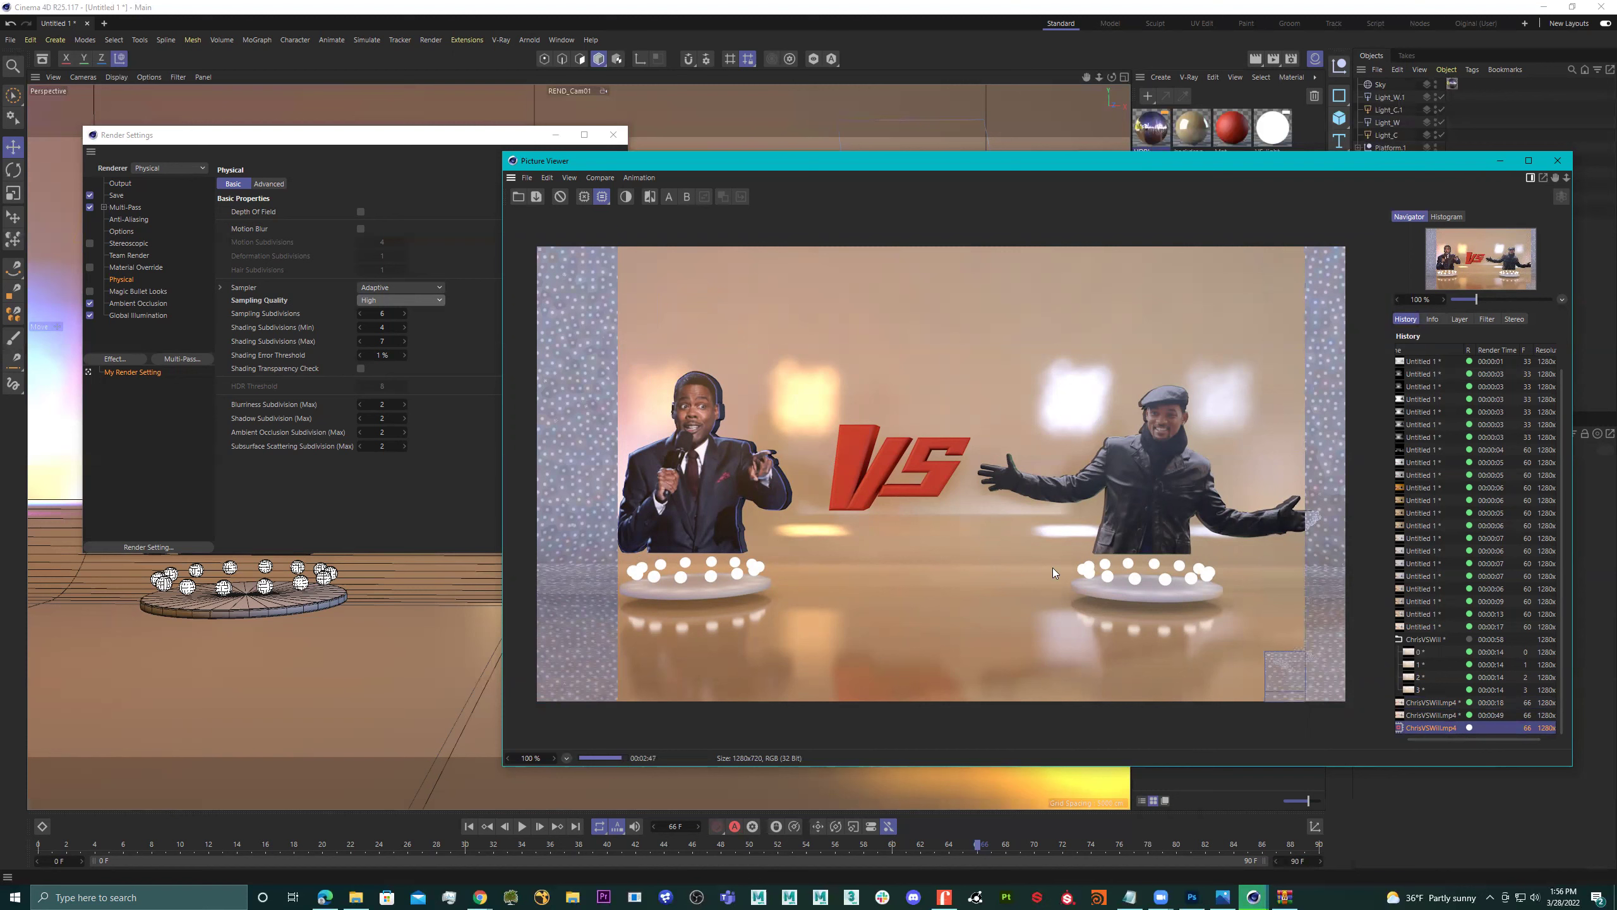
{"action": "scroll", "coordinate": [930, 460], "scroll_direction": "up", "scroll_amount": 1}
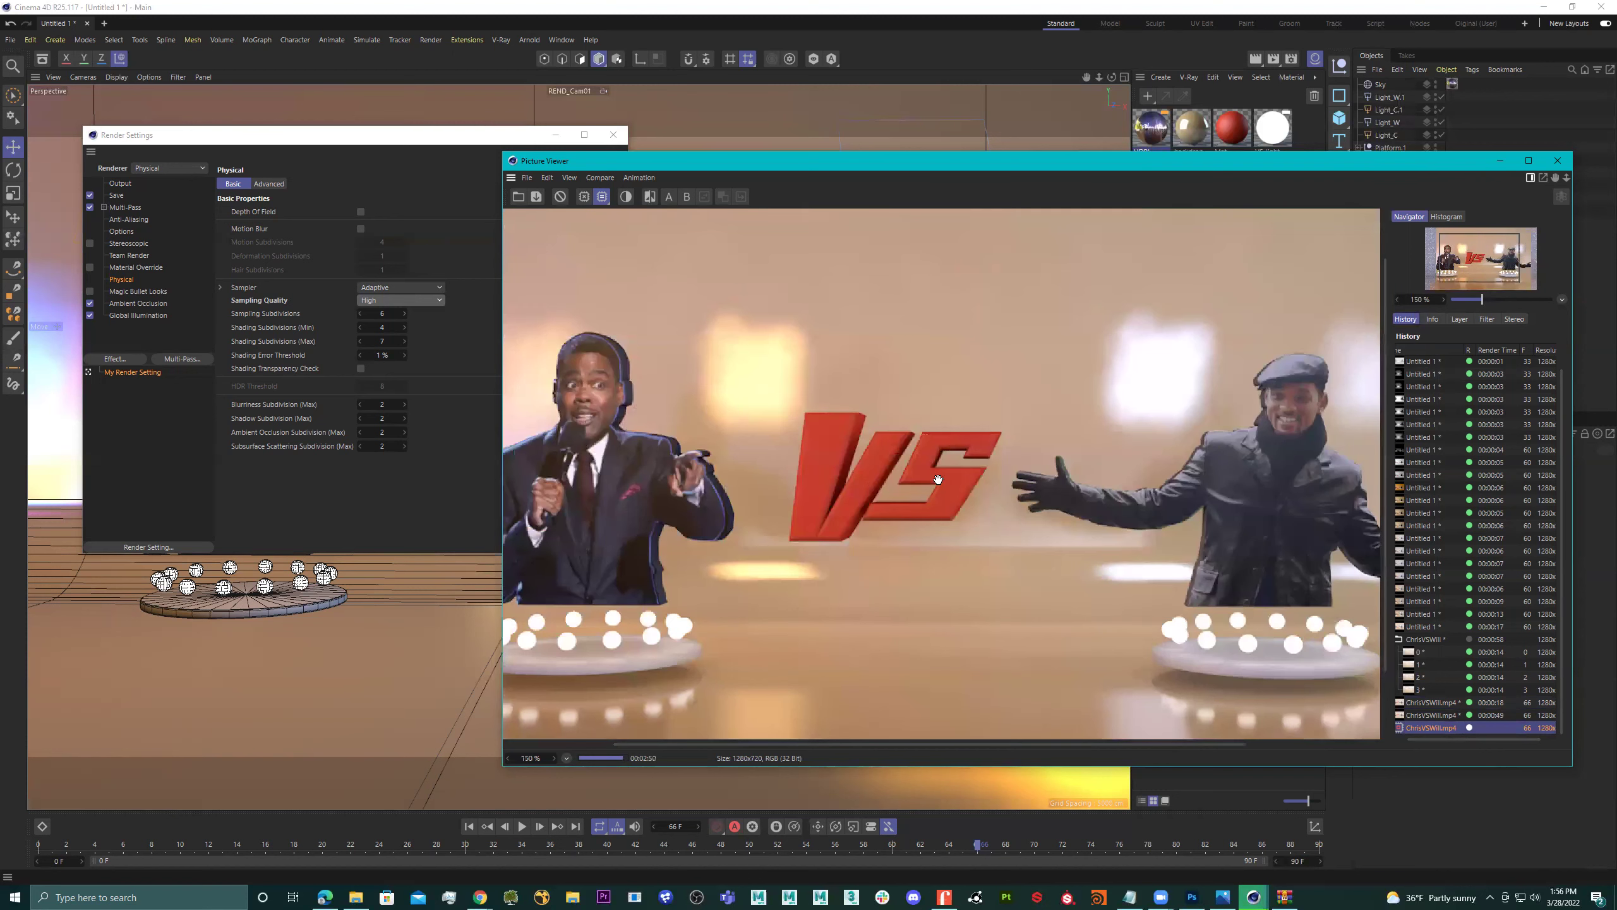
{"action": "scroll", "coordinate": [827, 526], "scroll_direction": "up", "scroll_amount": 3}
{"action": "scroll", "coordinate": [864, 526], "scroll_direction": "down", "scroll_amount": 2}
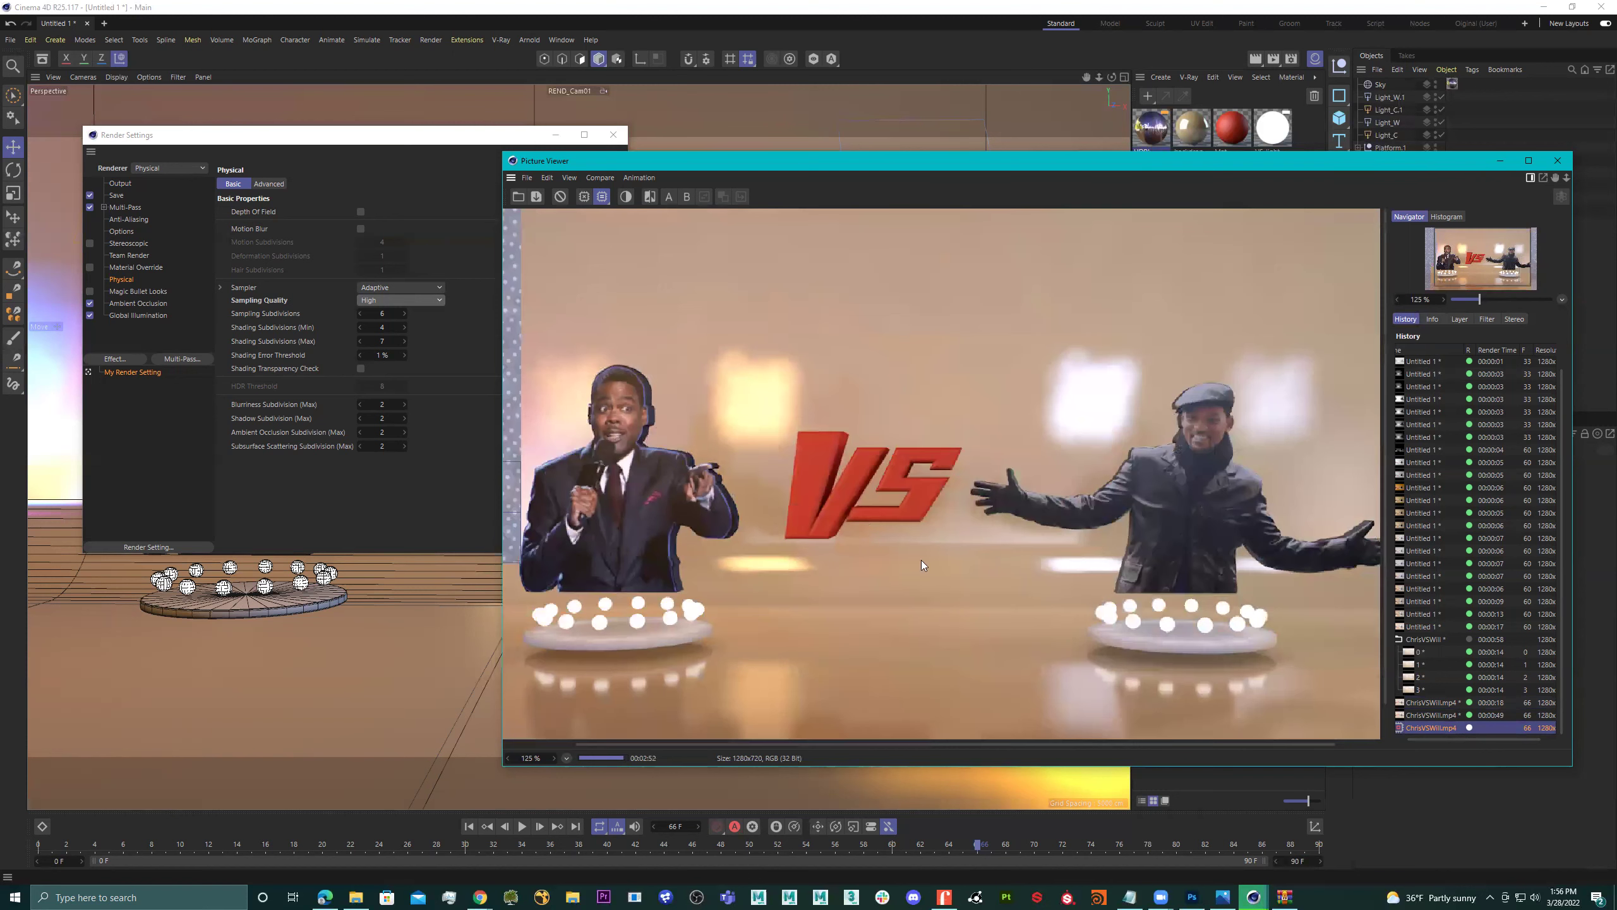
{"action": "scroll", "coordinate": [591, 439], "scroll_direction": "down", "scroll_amount": 2}
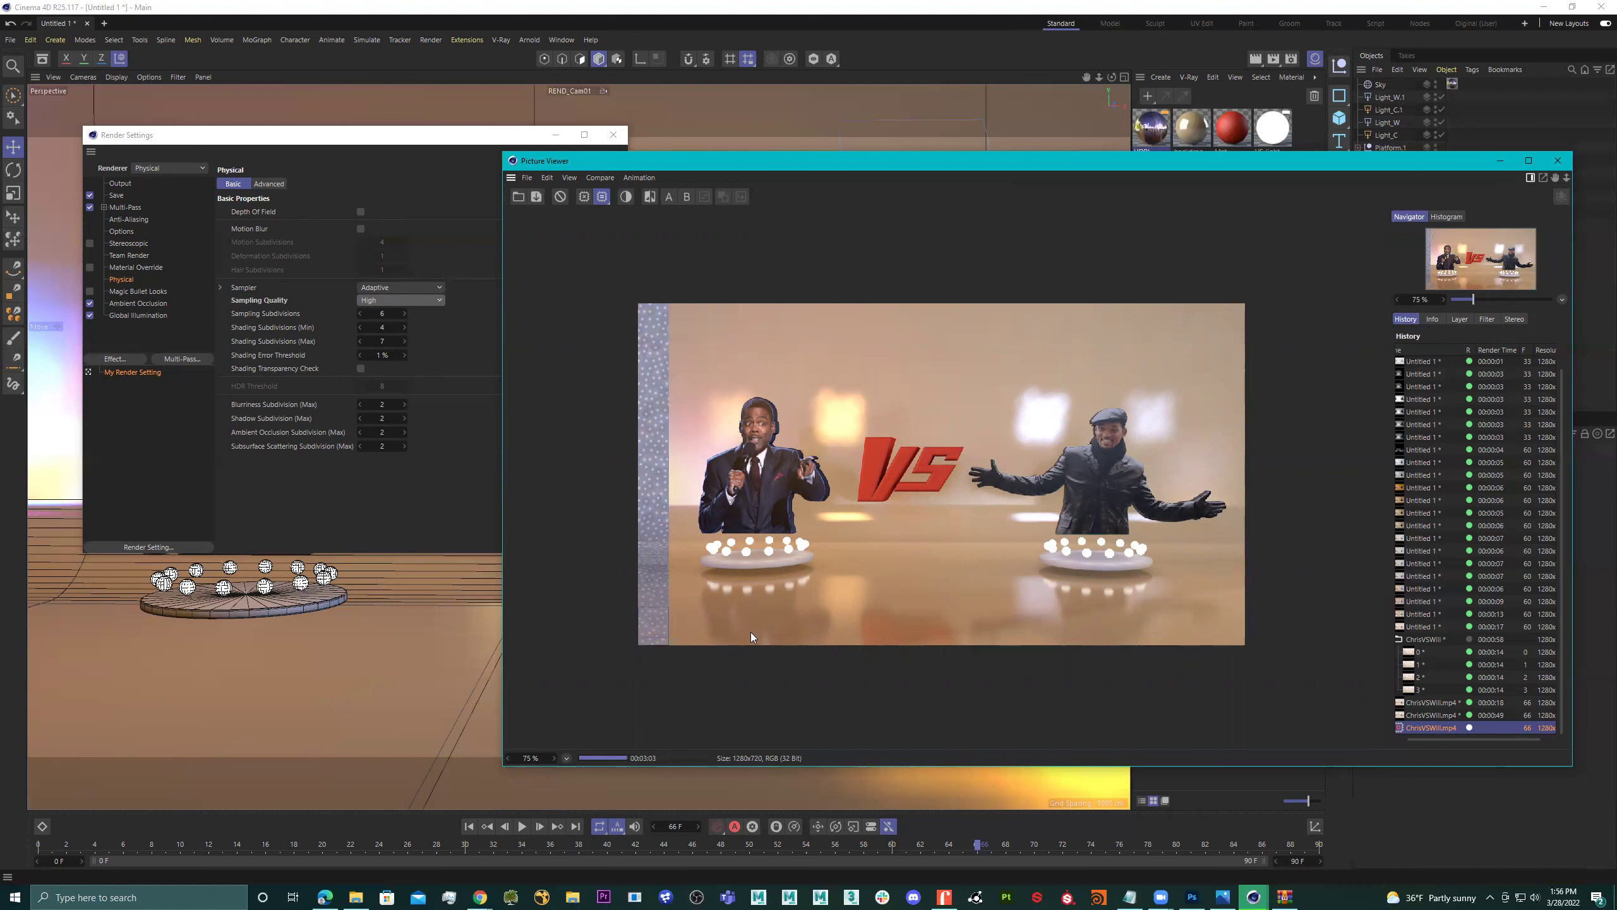
{"action": "scroll", "coordinate": [809, 623], "scroll_direction": "up", "scroll_amount": 2}
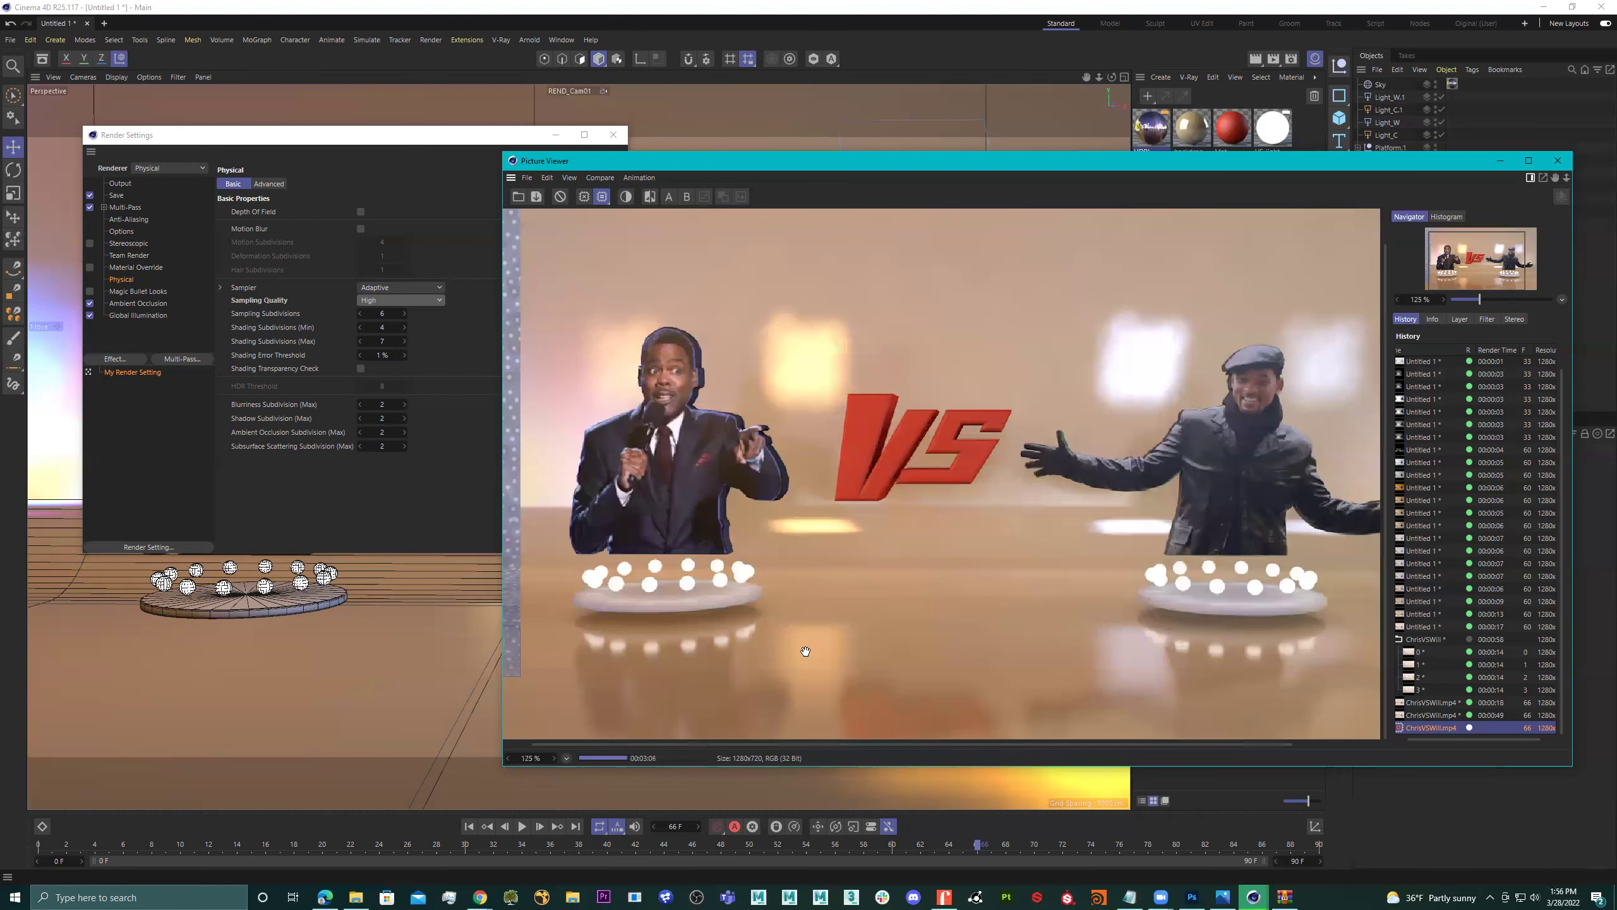
{"action": "left_click_drag", "start_coordinate": [961, 618], "coordinate": [951, 618]}
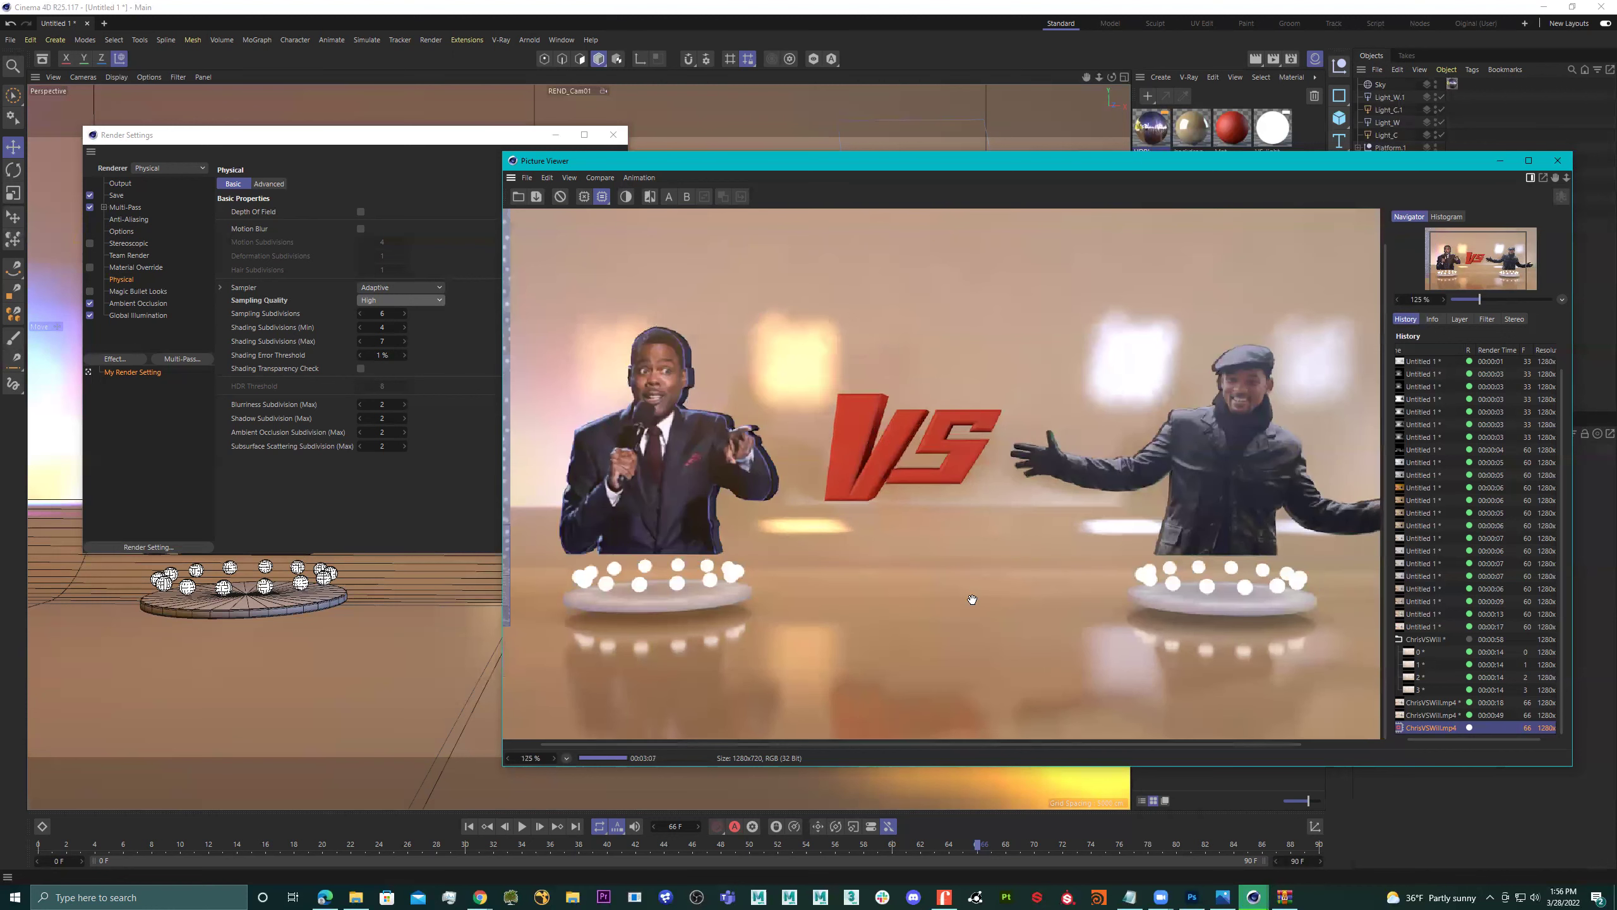